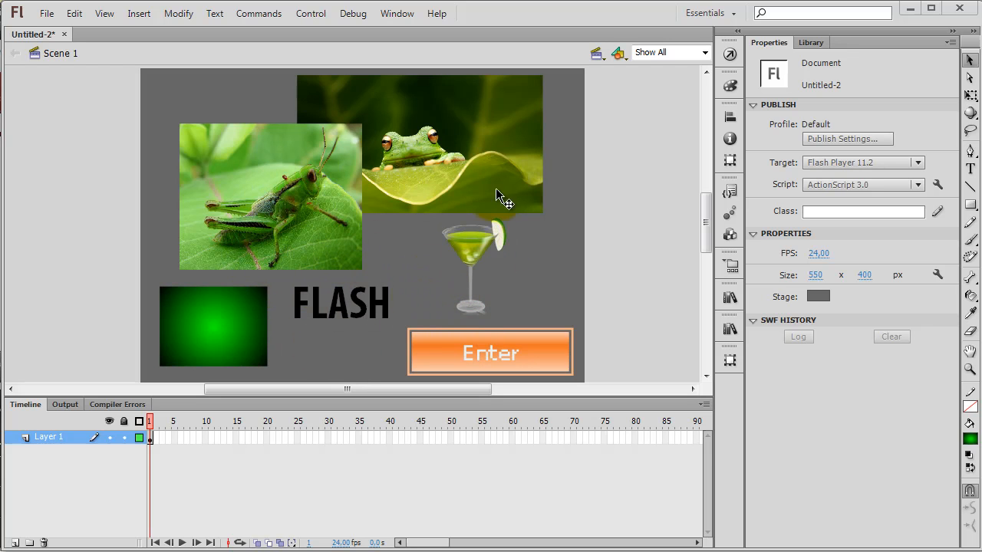
Step: Examine the object type and properties of the grasshopper, frog, glass, Enter button, FLASH text and green rectangle
{"action": "left_click", "coordinate": [332, 154]}
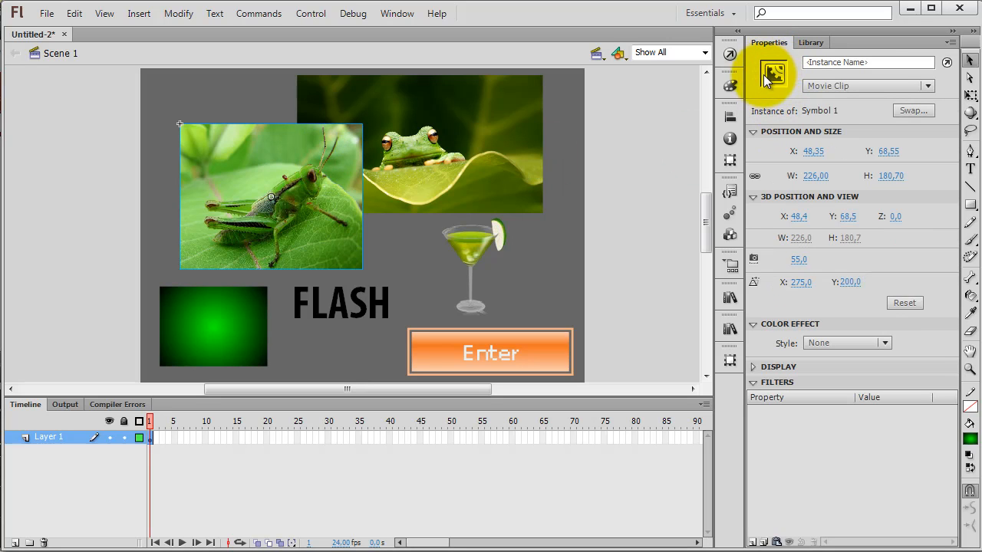
{"action": "left_click", "coordinate": [509, 131]}
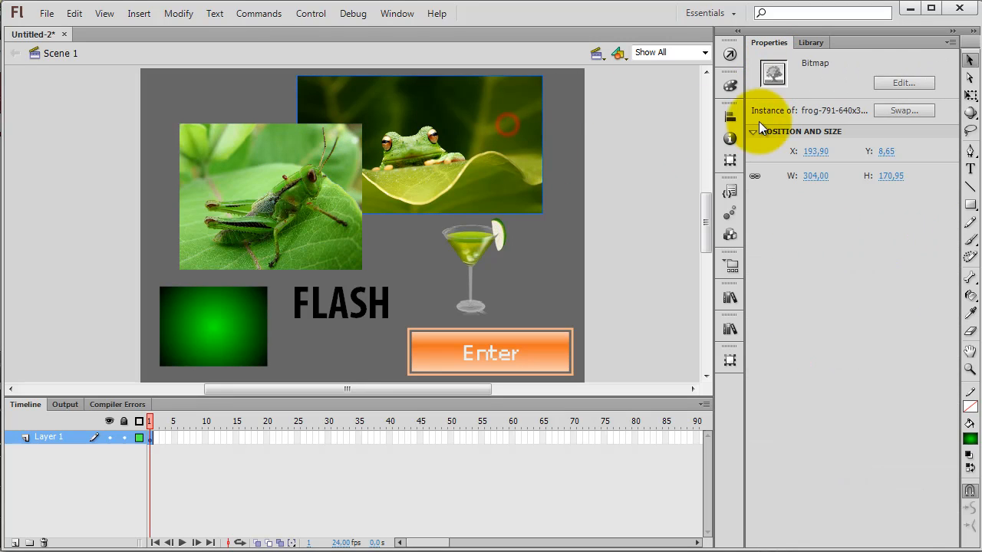
{"action": "left_click", "coordinate": [472, 247]}
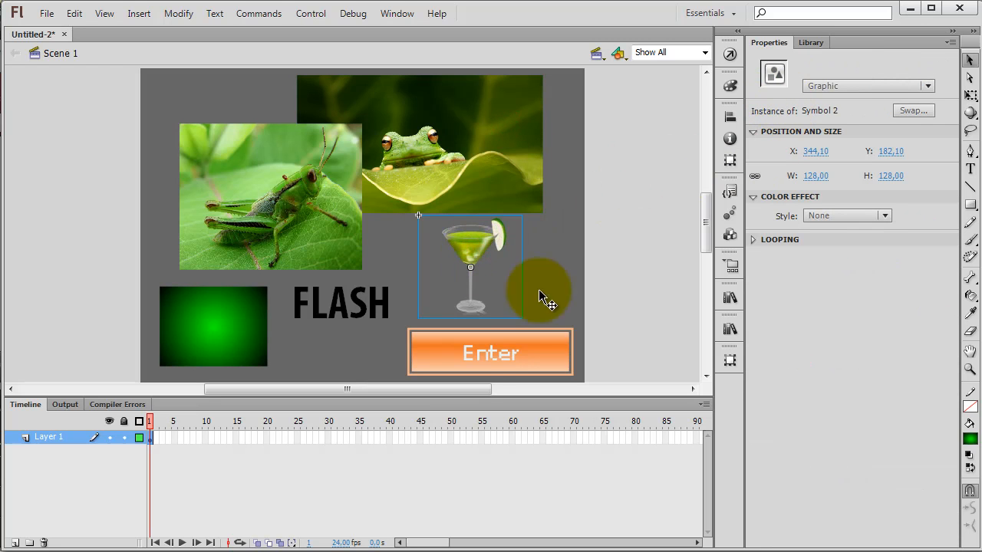
{"action": "left_click", "coordinate": [477, 358]}
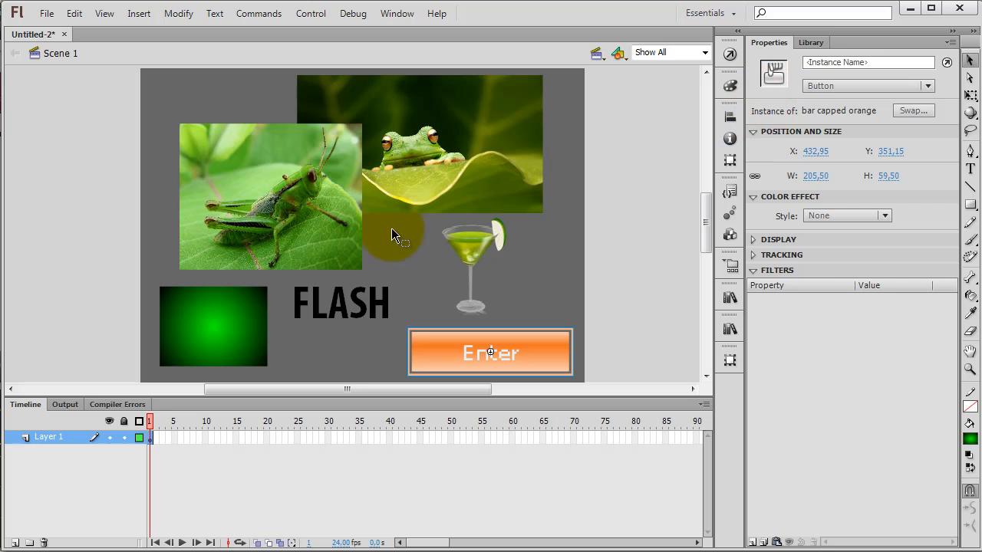
{"action": "left_click", "coordinate": [359, 299]}
{"action": "left_click", "coordinate": [238, 333]}
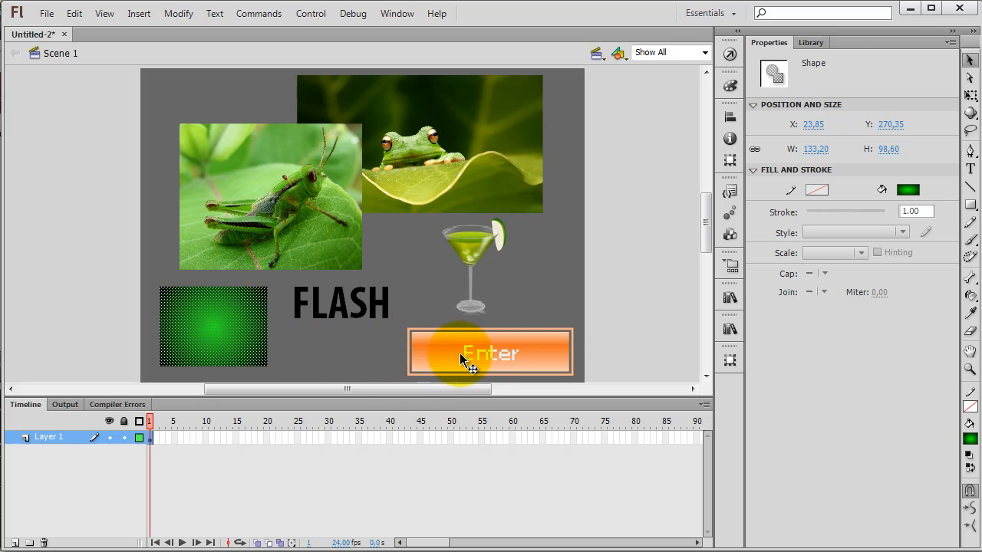
{"action": "left_click", "coordinate": [637, 263]}
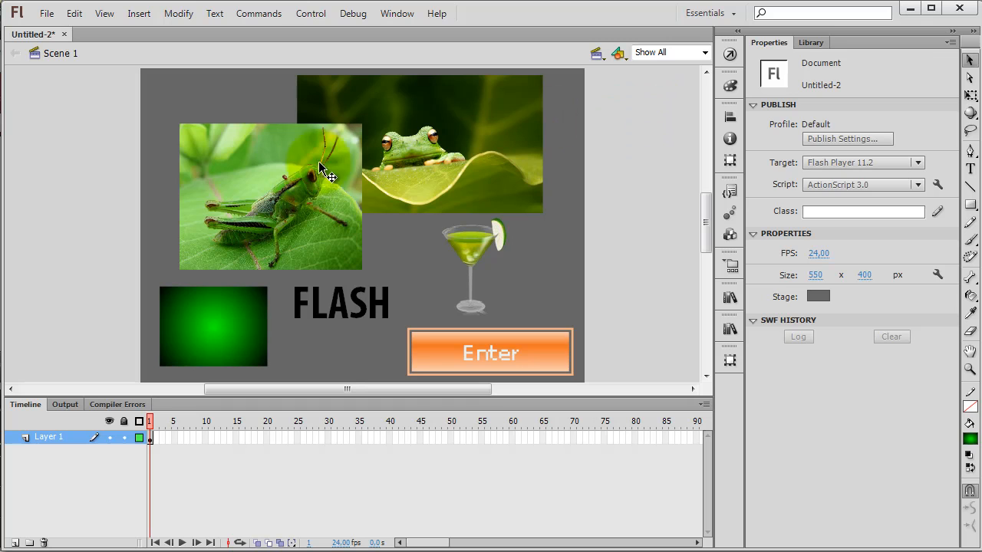
Step: Check which of the six stage objects offer colour effect settings and which offer filters
{"action": "left_click", "coordinate": [295, 176]}
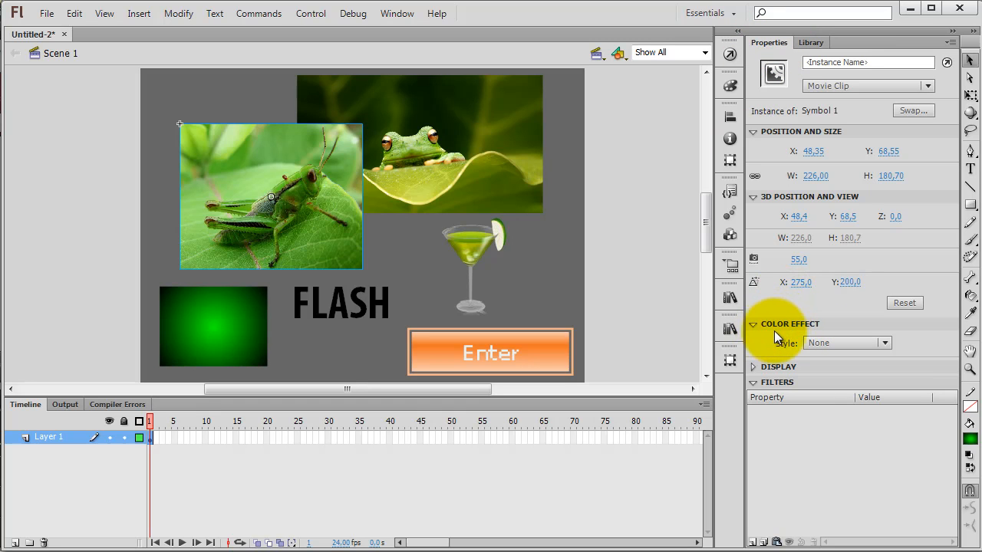
{"action": "left_click", "coordinate": [422, 142]}
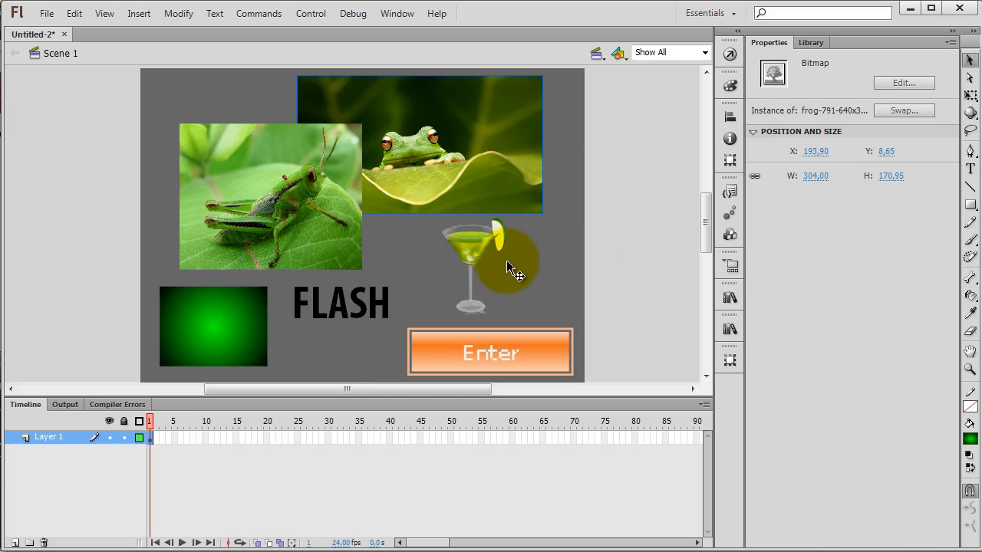
{"action": "left_click", "coordinate": [477, 247]}
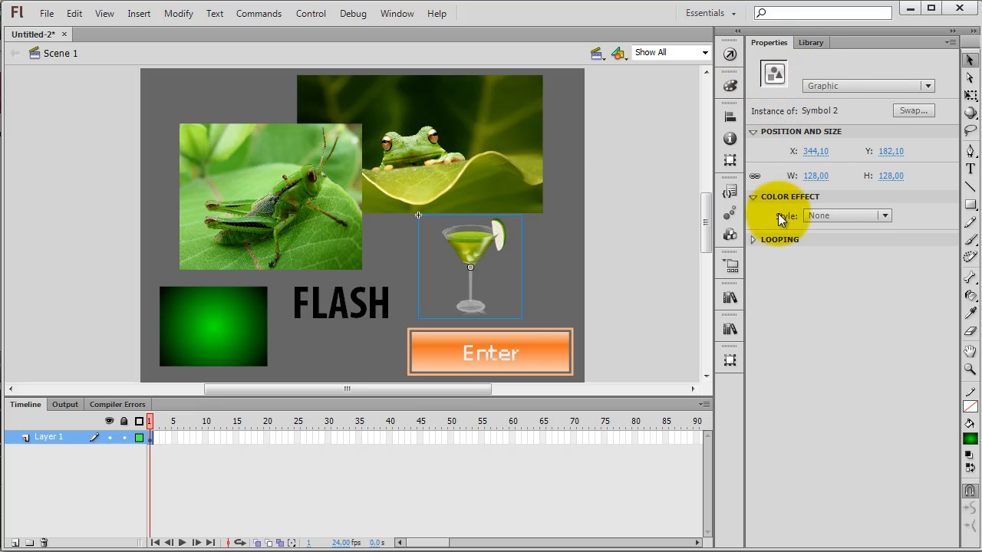
{"action": "left_click", "coordinate": [508, 357]}
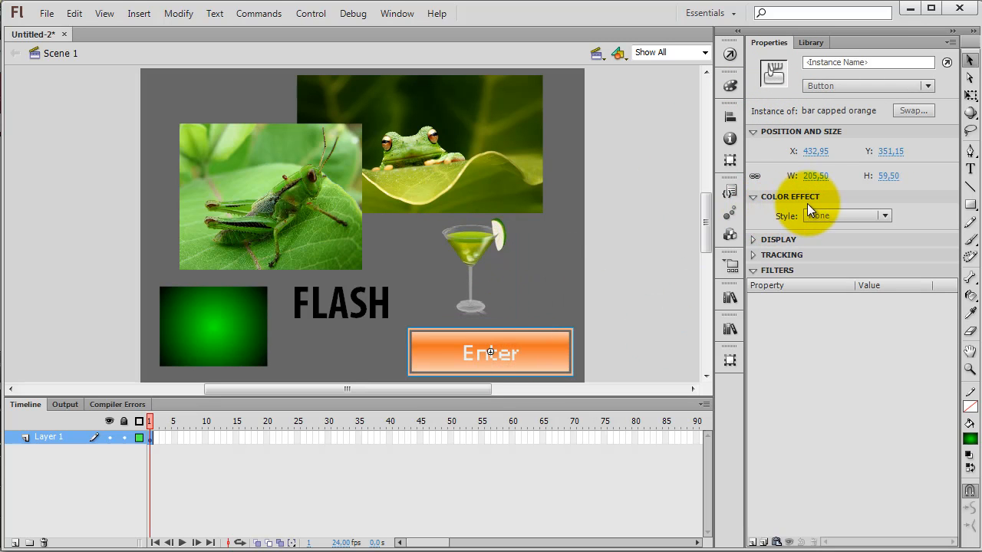
{"action": "left_click", "coordinate": [382, 296]}
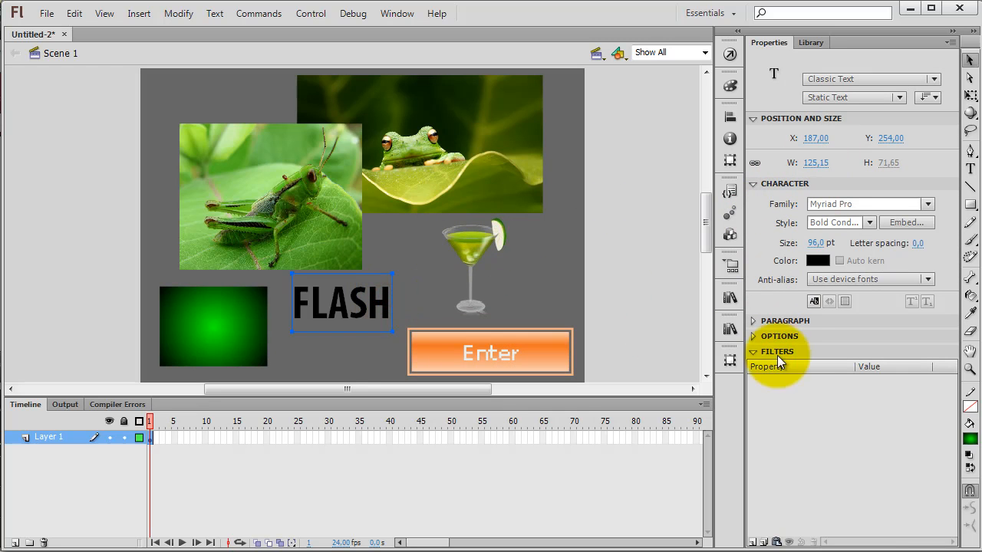
{"action": "left_click", "coordinate": [207, 323]}
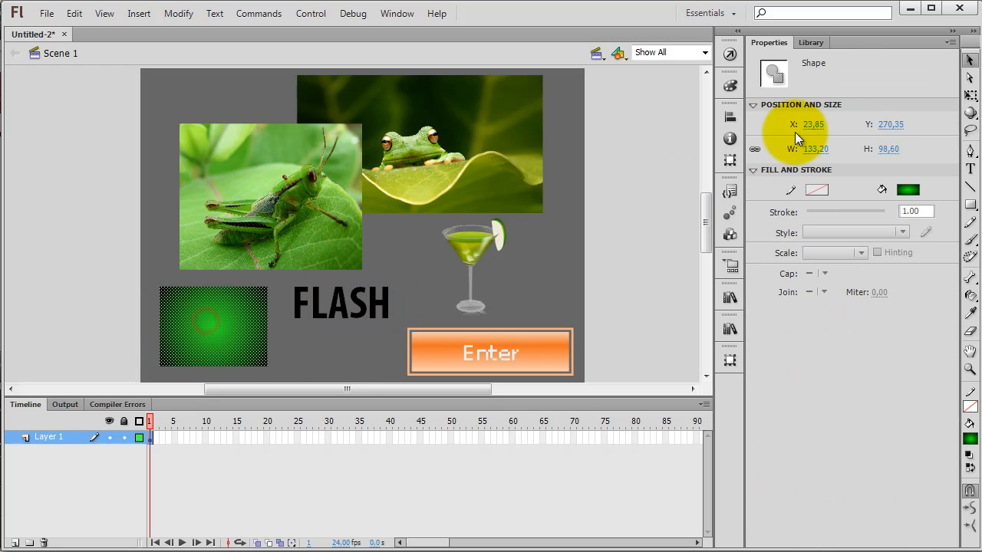
{"action": "left_click", "coordinate": [629, 211]}
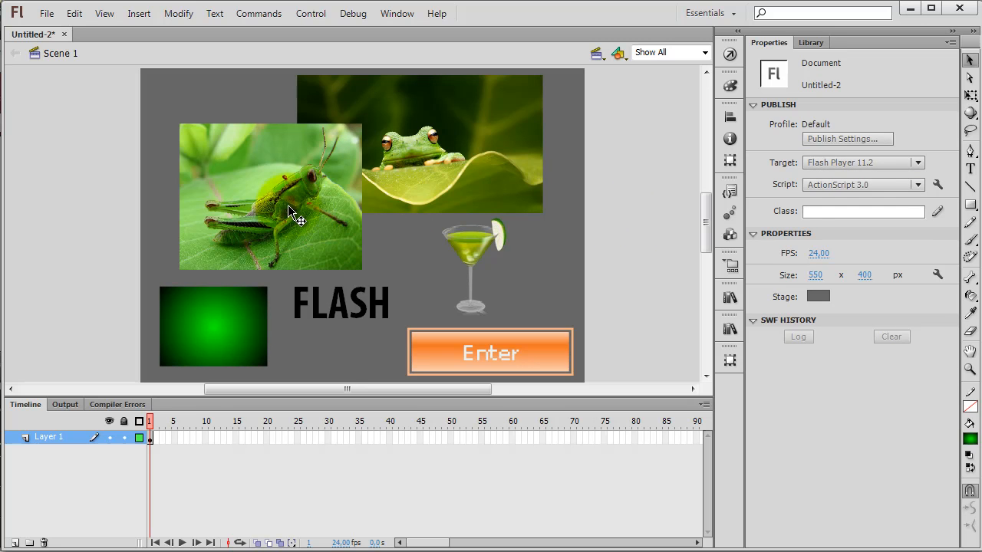
Step: Compare the properties of the three symbol instances: the cocktail glass, the Enter button and the grasshopper
{"action": "left_click", "coordinate": [489, 247]}
{"action": "left_click", "coordinate": [481, 355]}
{"action": "left_click", "coordinate": [320, 203]}
{"action": "left_click", "coordinate": [464, 304]}
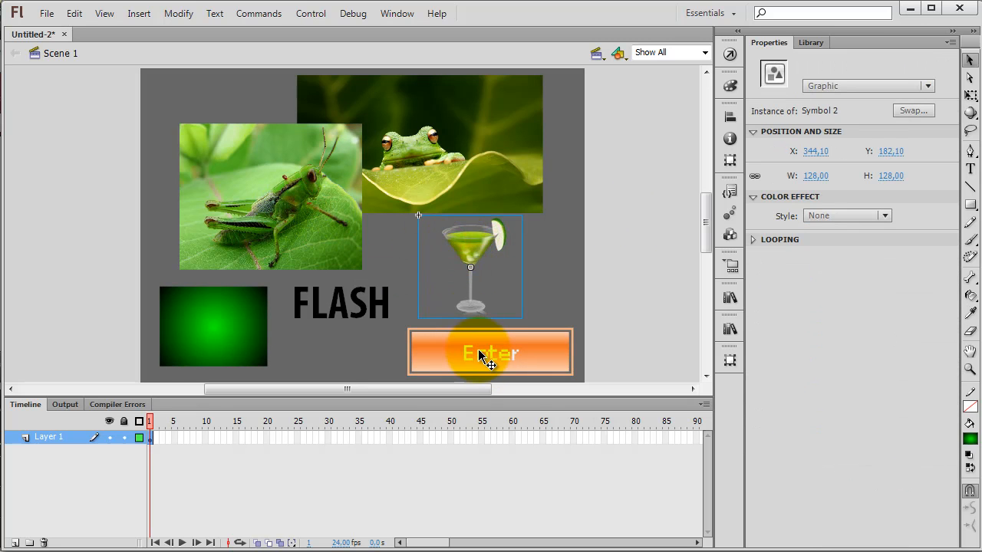
Step: Apply a Brightness colour effect of 12% to the grasshopper movie clip
{"action": "left_click", "coordinate": [311, 221]}
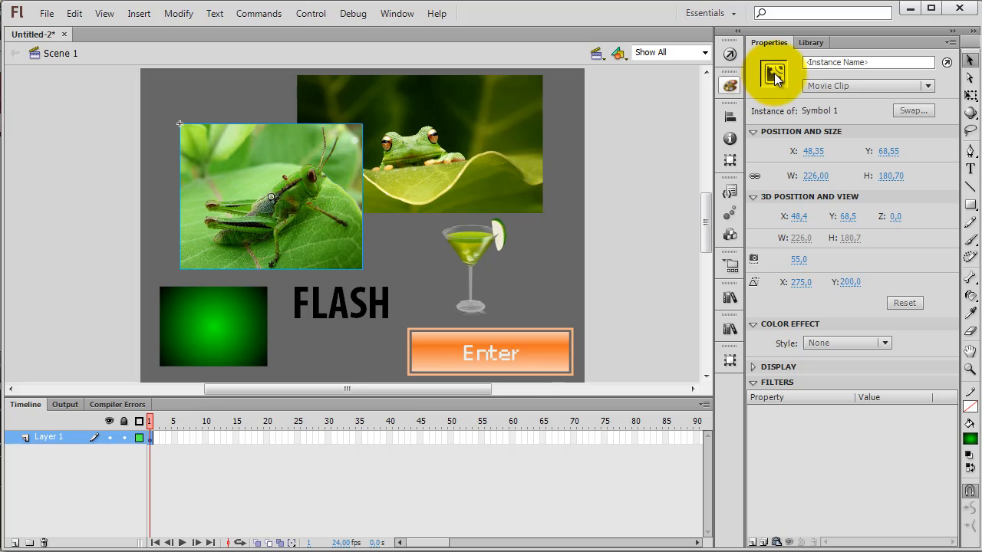
{"action": "left_click", "coordinate": [821, 342]}
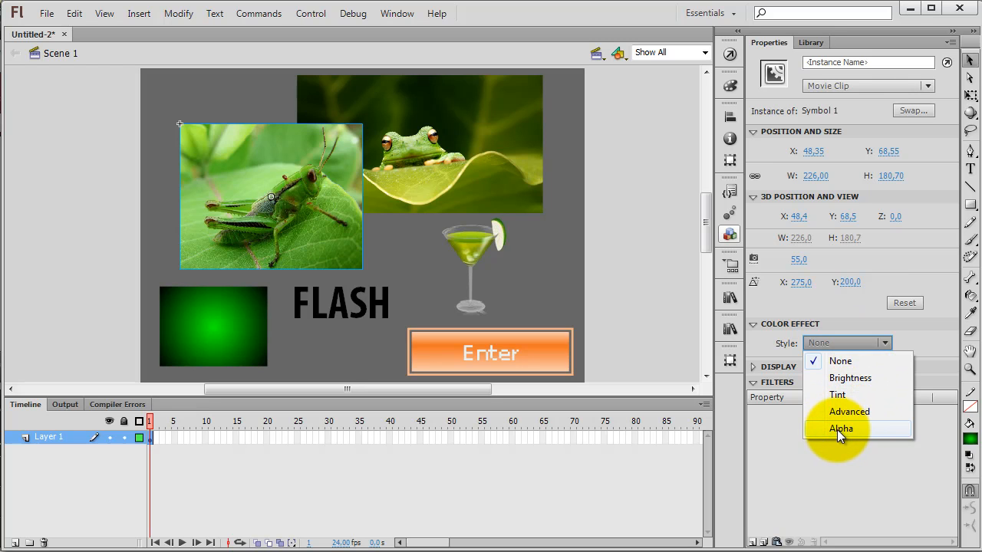
{"action": "left_click", "coordinate": [849, 375]}
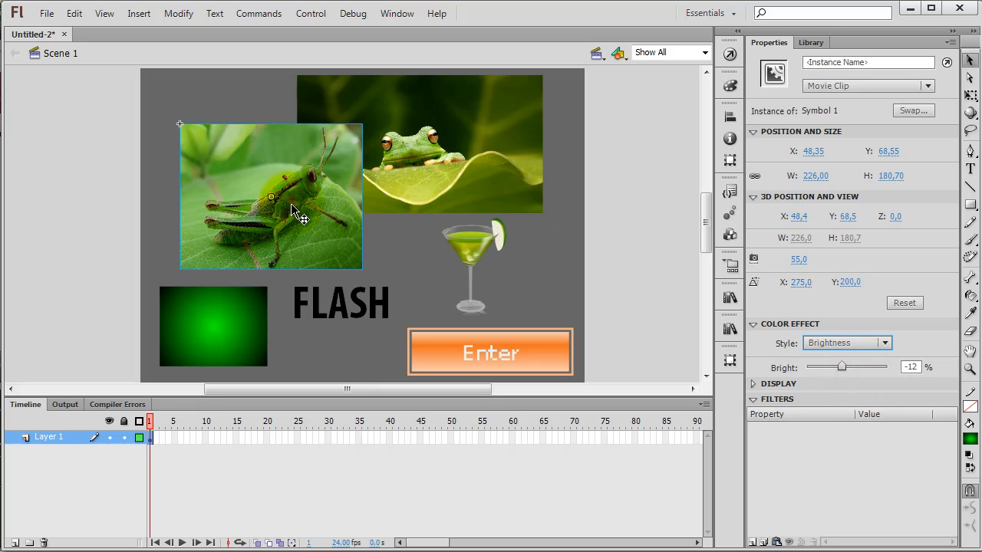
{"action": "mouse_move", "coordinate": [842, 366]}
{"action": "left_mouse_down"}
{"action": "mouse_move", "coordinate": [816, 367]}
{"action": "mouse_move", "coordinate": [879, 366]}
{"action": "mouse_move", "coordinate": [814, 369]}
{"action": "mouse_move", "coordinate": [877, 367]}
{"action": "mouse_move", "coordinate": [845, 368]}
{"action": "mouse_move", "coordinate": [873, 367]}
{"action": "mouse_move", "coordinate": [854, 367]}
{"action": "left_mouse_up"}
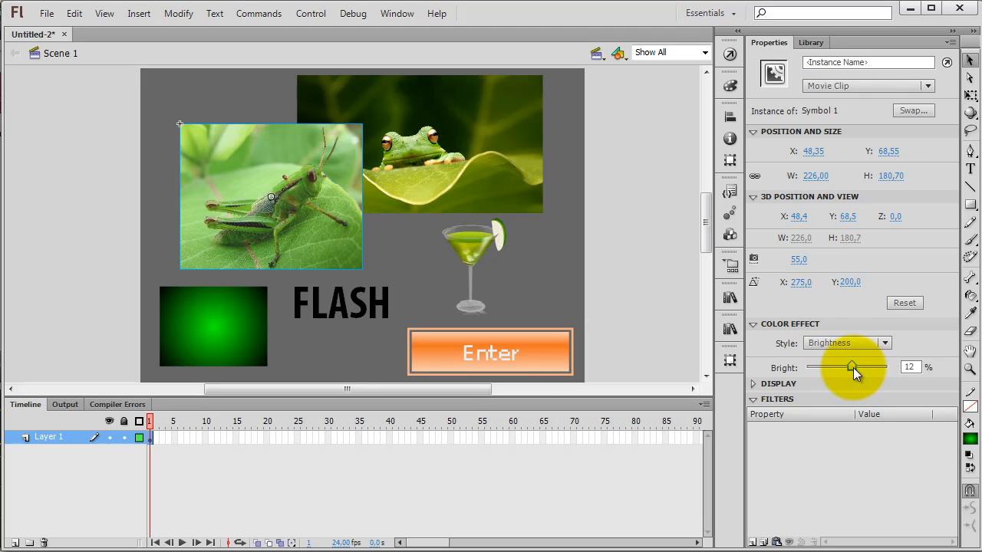
Step: Apply a Tint colour effect at 100% strength to the cocktail glass graphic
{"action": "left_click", "coordinate": [886, 343]}
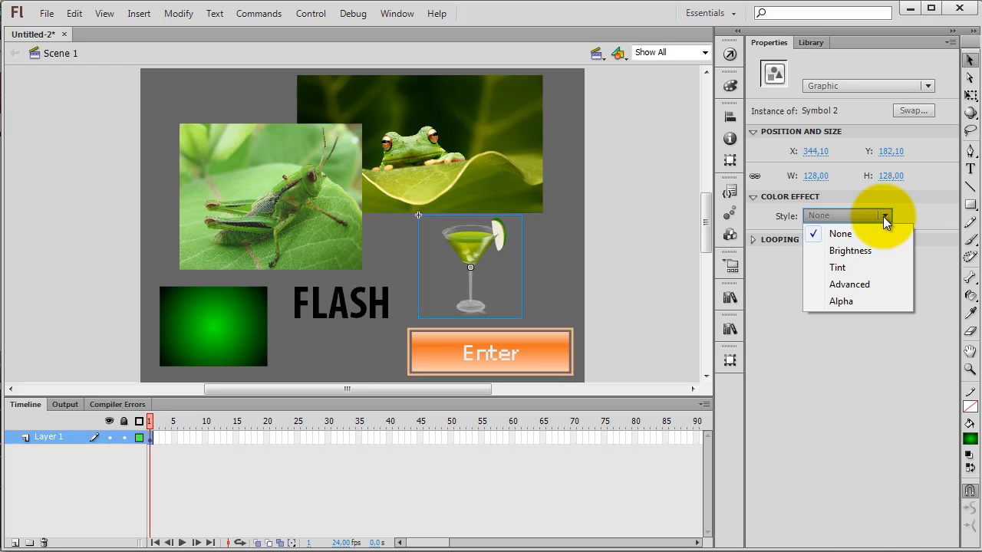
{"action": "left_click", "coordinate": [848, 267]}
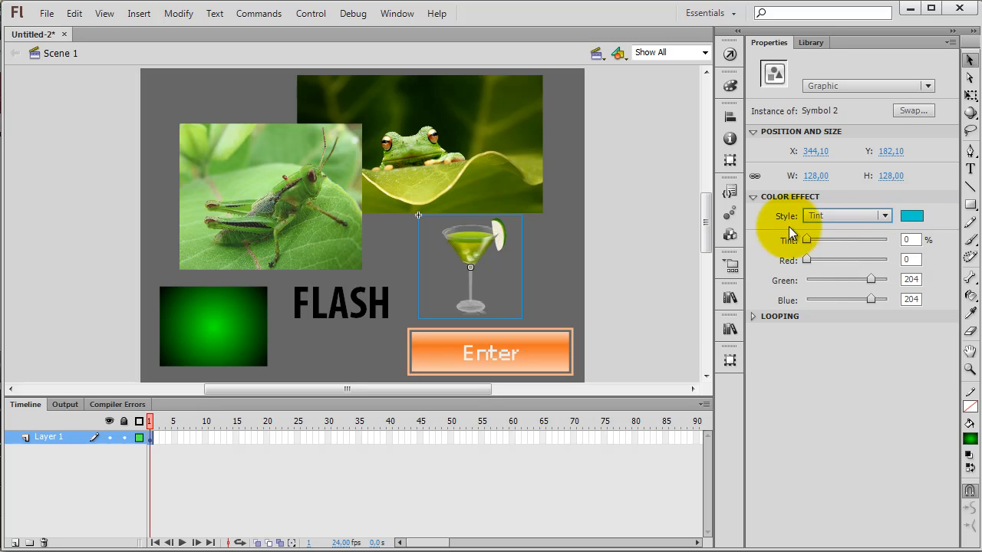
{"action": "left_click_drag", "start_coordinate": [811, 240], "coordinate": [892, 241]}
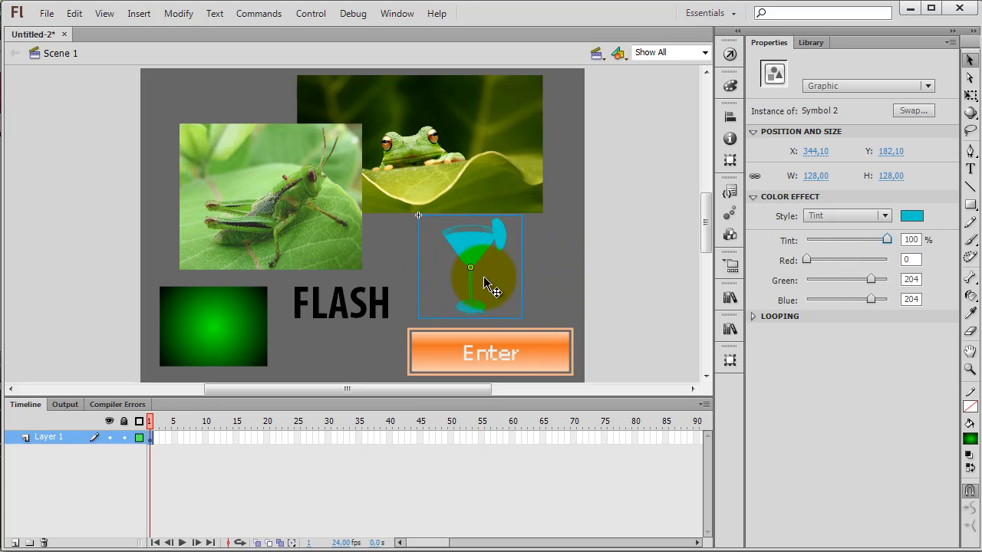
{"action": "left_click", "coordinate": [564, 264]}
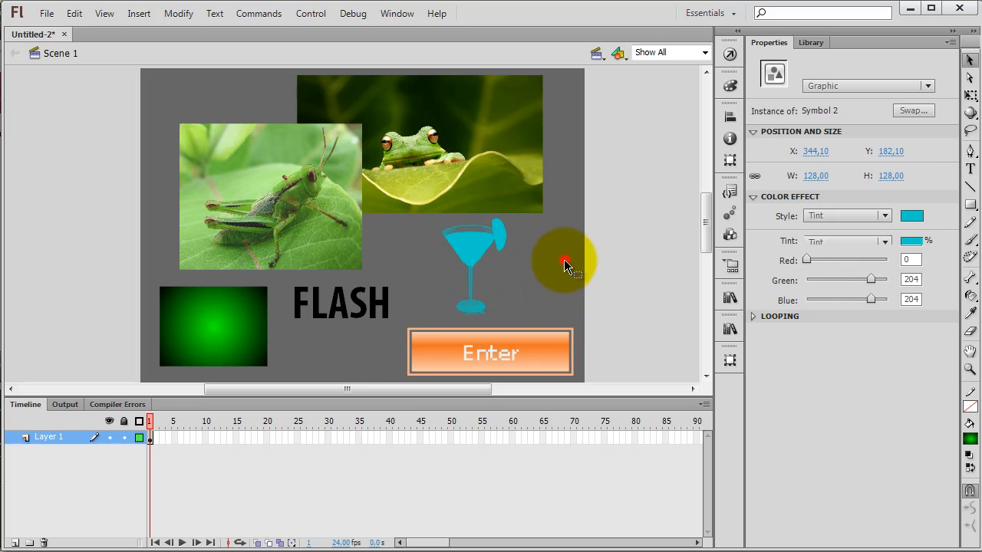
Step: Change the cocktail glass's tint colour to #333399 and finally to pink with red 204, green 51, blue 102
{"action": "left_click", "coordinate": [468, 247]}
{"action": "left_click", "coordinate": [911, 217]}
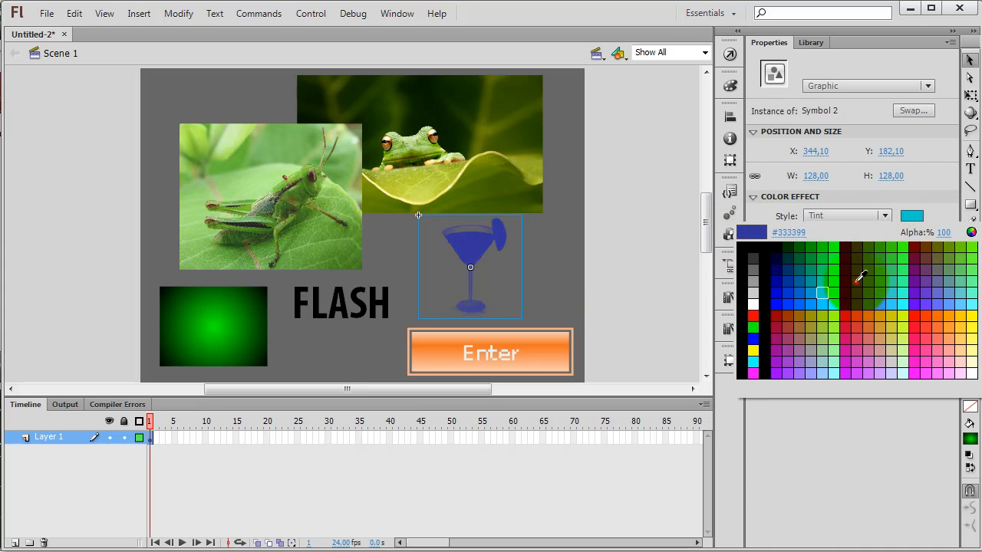
{"action": "left_click", "coordinate": [859, 276]}
{"action": "left_click", "coordinate": [912, 215]}
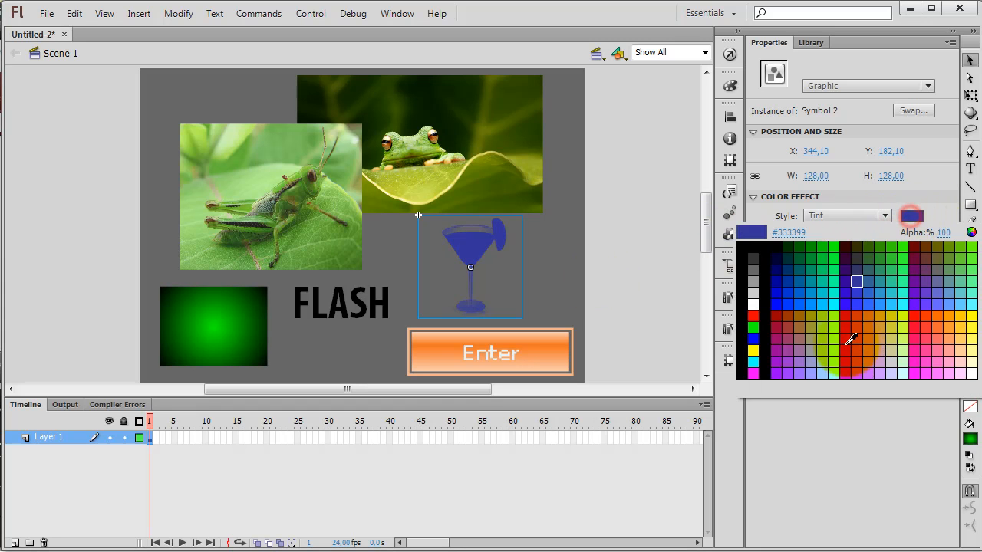
{"action": "left_click", "coordinate": [854, 337]}
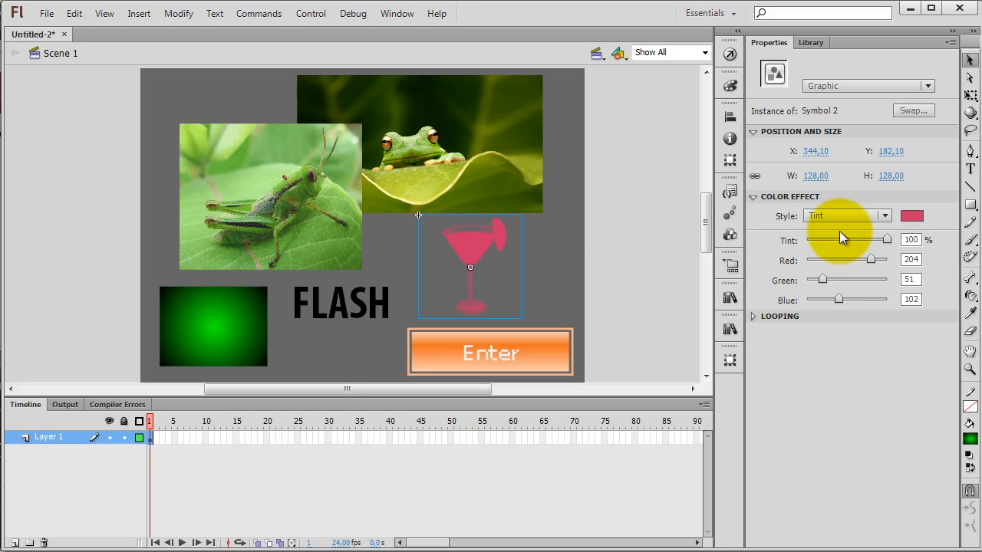
Step: Switch the grasshopper movie clip's colour effect to Alpha and set it to 41%
{"action": "left_click", "coordinate": [252, 246]}
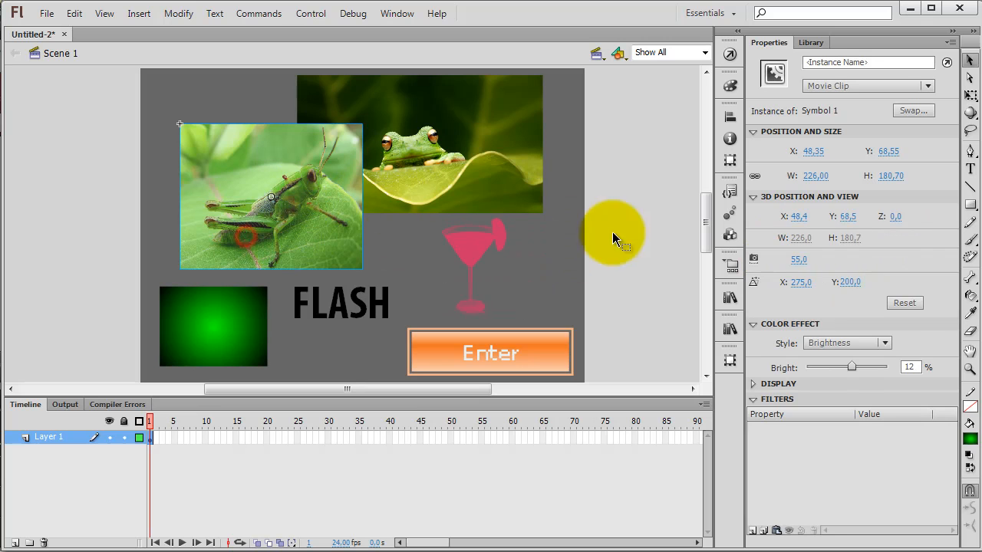
{"action": "left_click", "coordinate": [865, 344]}
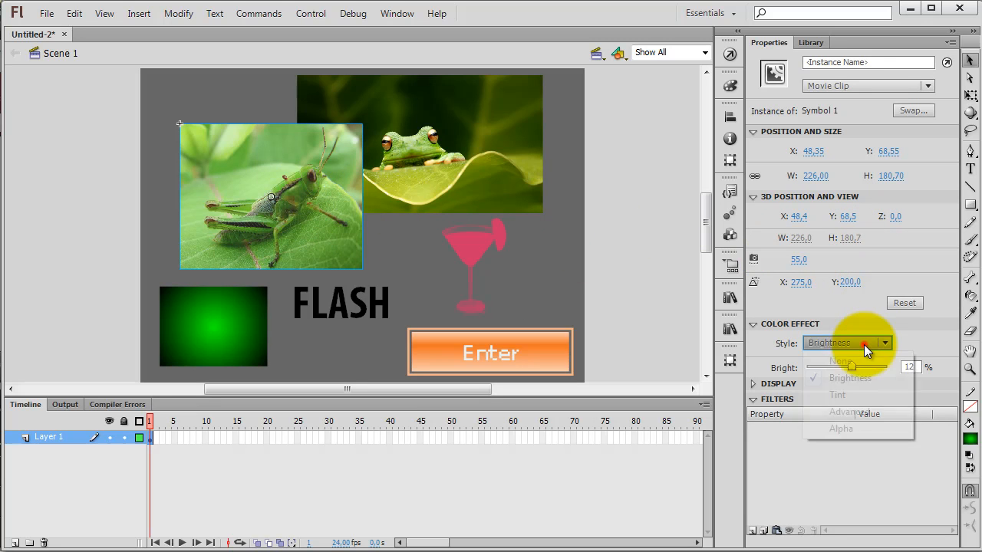
{"action": "left_click", "coordinate": [842, 430]}
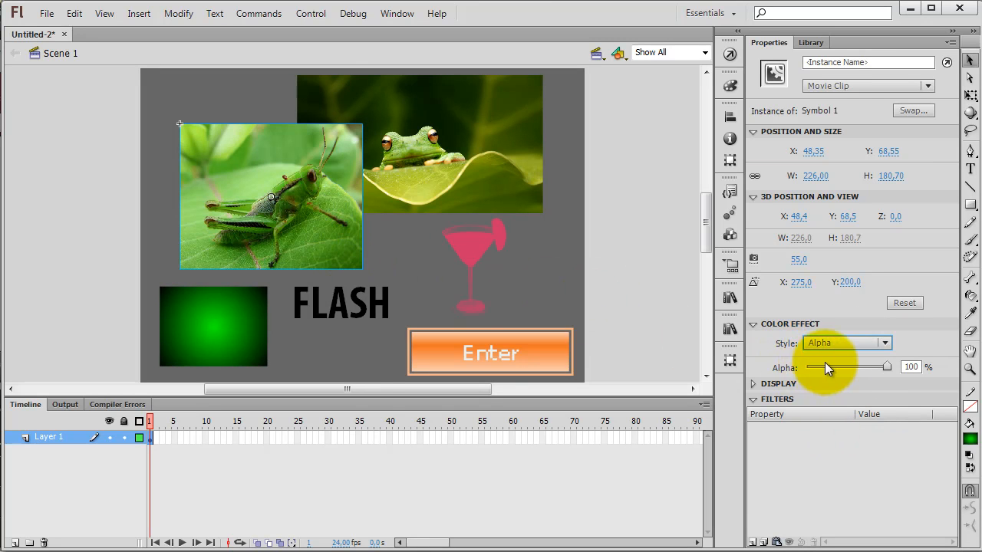
{"action": "left_click_drag", "start_coordinate": [888, 366], "coordinate": [846, 369]}
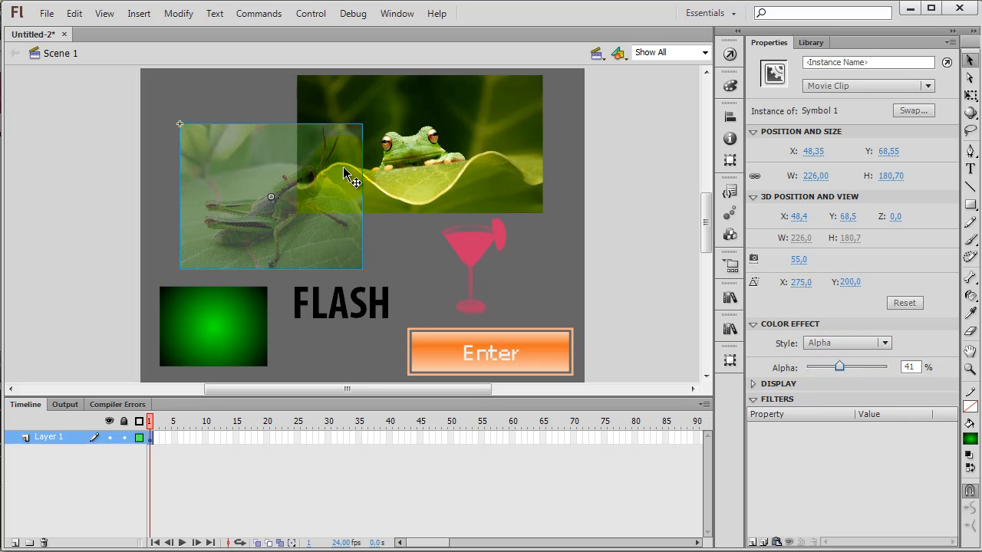
Step: Set the grasshopper movie clip's alpha to 100%
{"action": "left_click", "coordinate": [443, 115]}
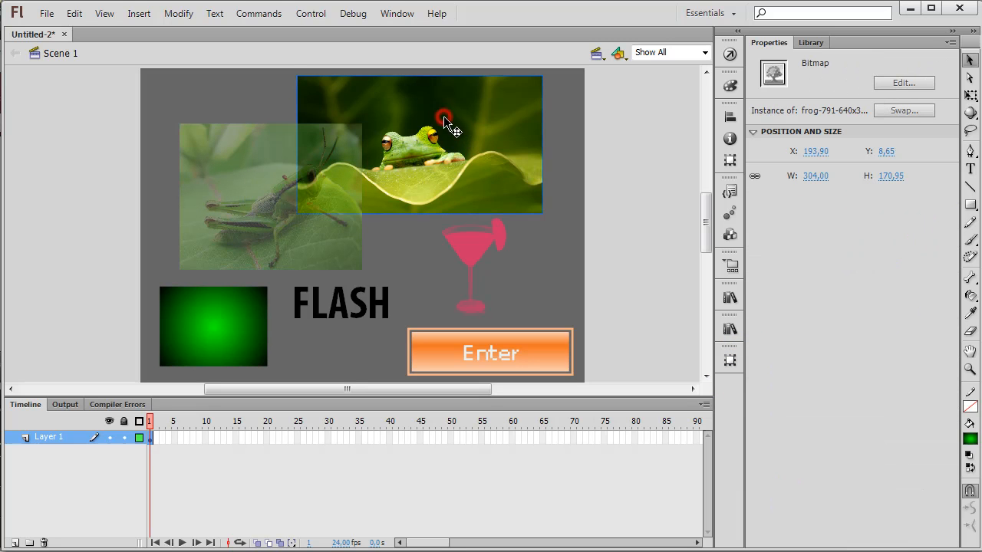
{"action": "left_click", "coordinate": [268, 188]}
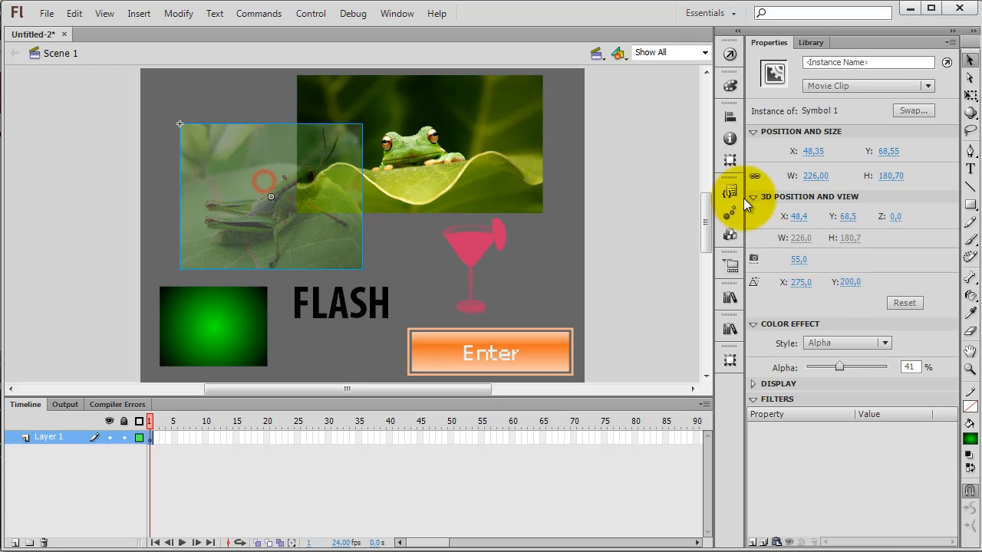
{"action": "left_click_drag", "start_coordinate": [841, 368], "coordinate": [886, 367]}
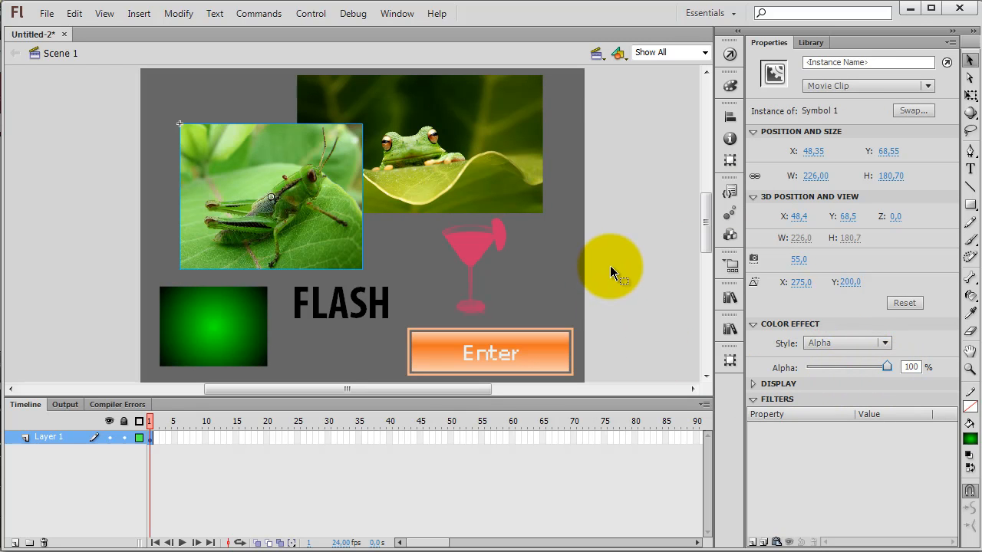
Step: Apply an Advanced colour effect to the grasshopper movie clip with red -8%, green -15% and blue 51%
{"action": "left_click", "coordinate": [887, 342]}
{"action": "left_click", "coordinate": [852, 412]}
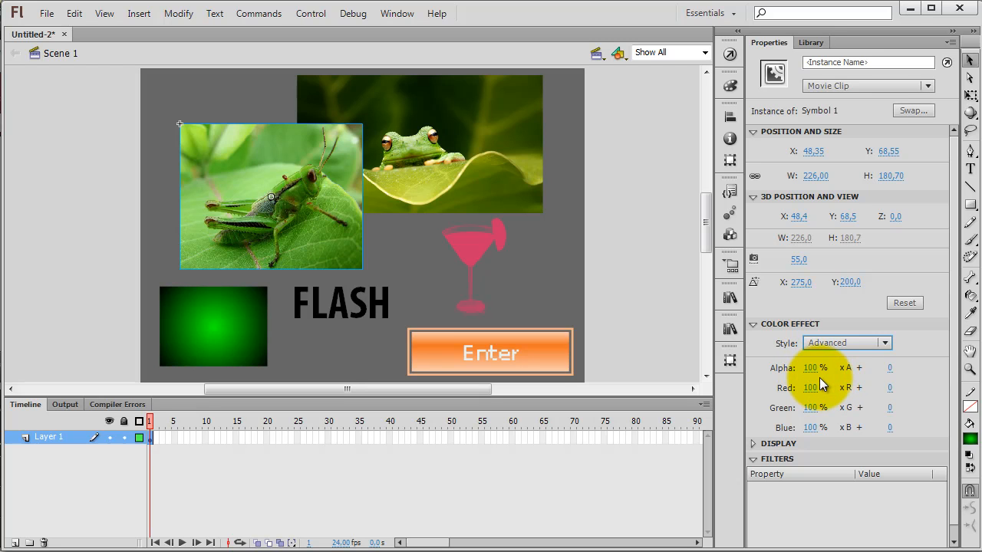
{"action": "left_click", "coordinate": [814, 369]}
{"action": "left_click_drag", "start_coordinate": [818, 372], "coordinate": [734, 417]}
{"action": "left_click", "coordinate": [813, 408]}
{"action": "left_click", "coordinate": [813, 427]}
{"action": "left_click_drag", "start_coordinate": [831, 427], "coordinate": [792, 431]}
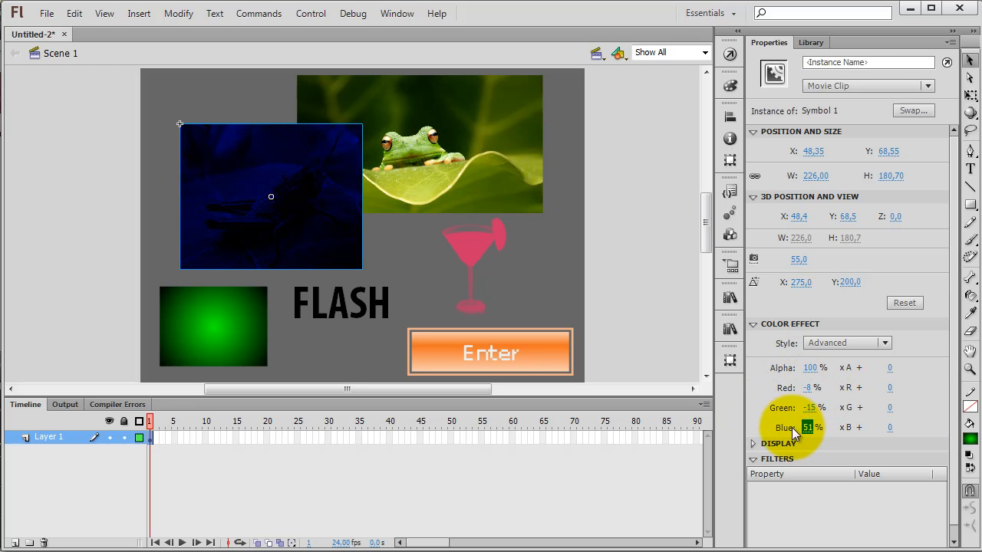
Step: Remove the Advanced colour effect from the grasshopper movie clip by setting its style to None
{"action": "left_click", "coordinate": [857, 345]}
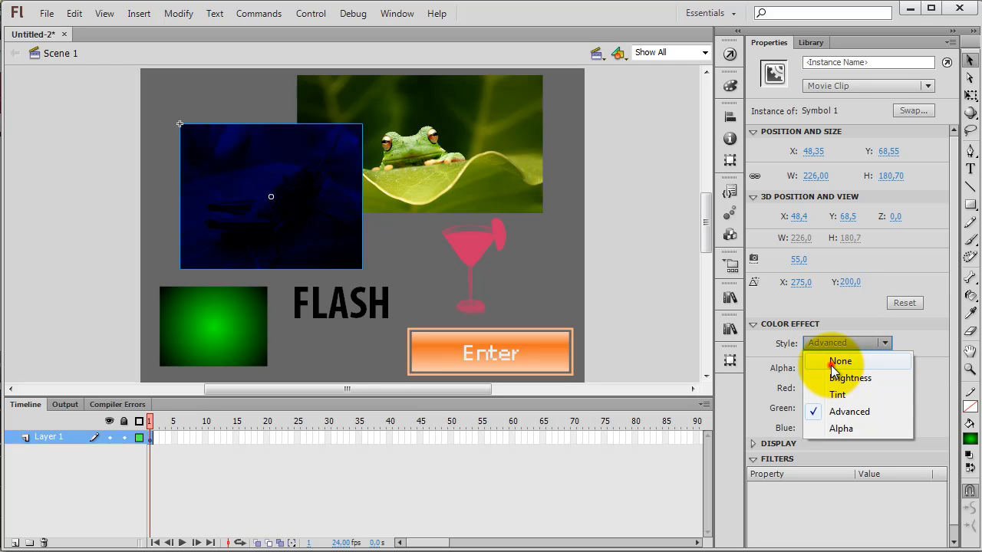
{"action": "left_click", "coordinate": [837, 363]}
{"action": "left_click", "coordinate": [644, 290]}
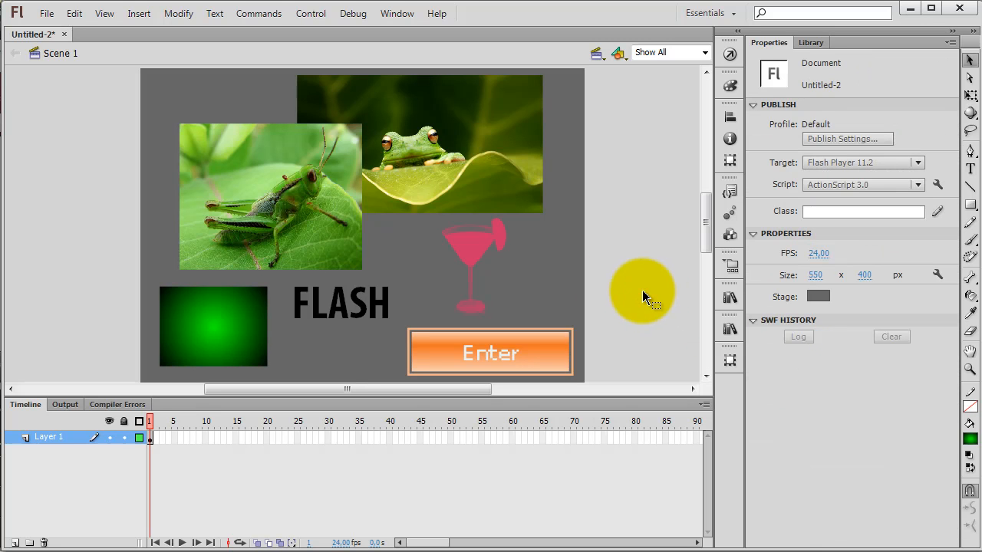
Step: Remove the tint from the cocktail glass graphic by setting its colour effect style to None
{"action": "left_click", "coordinate": [480, 254]}
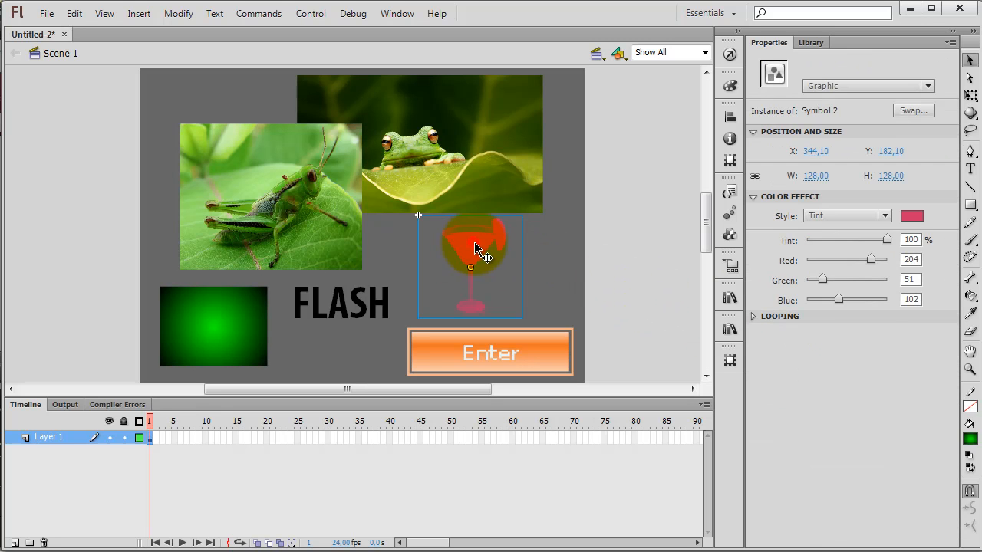
{"action": "left_click", "coordinate": [886, 215]}
{"action": "left_click", "coordinate": [876, 228]}
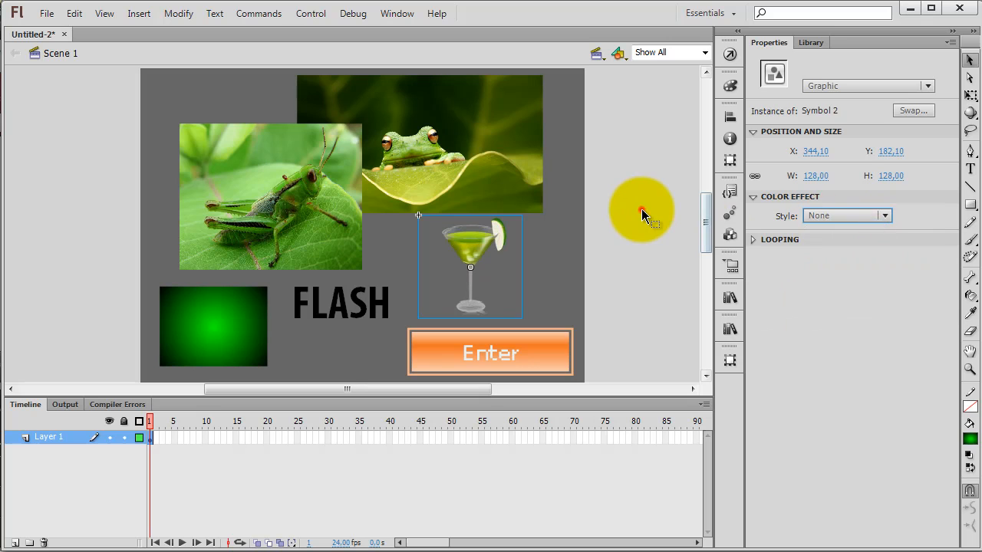
{"action": "left_click", "coordinate": [641, 215]}
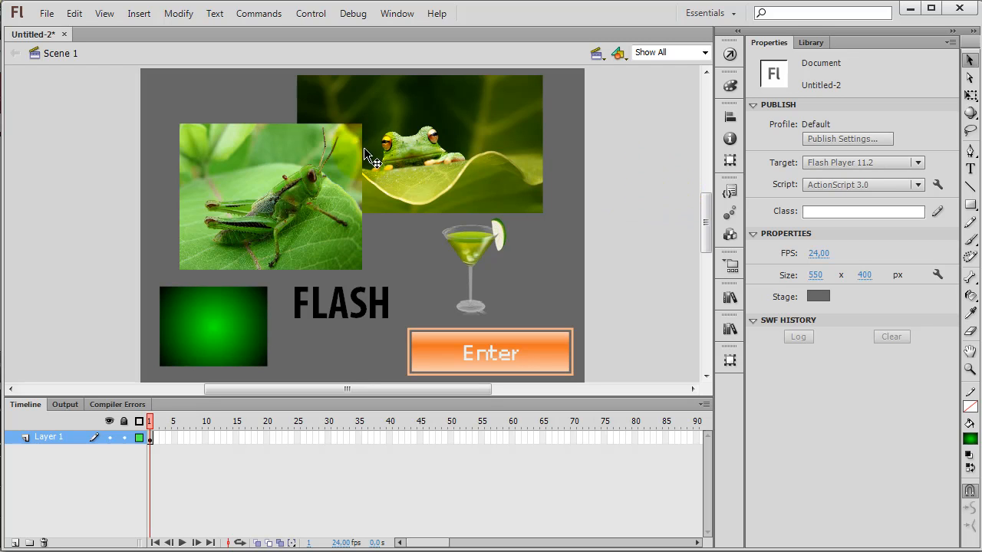
Step: Compare the properties of the grasshopper movie clip, FLASH text, Enter button, cocktail graphic, frog bitmap and green shape for filter support
{"action": "left_click", "coordinate": [302, 170]}
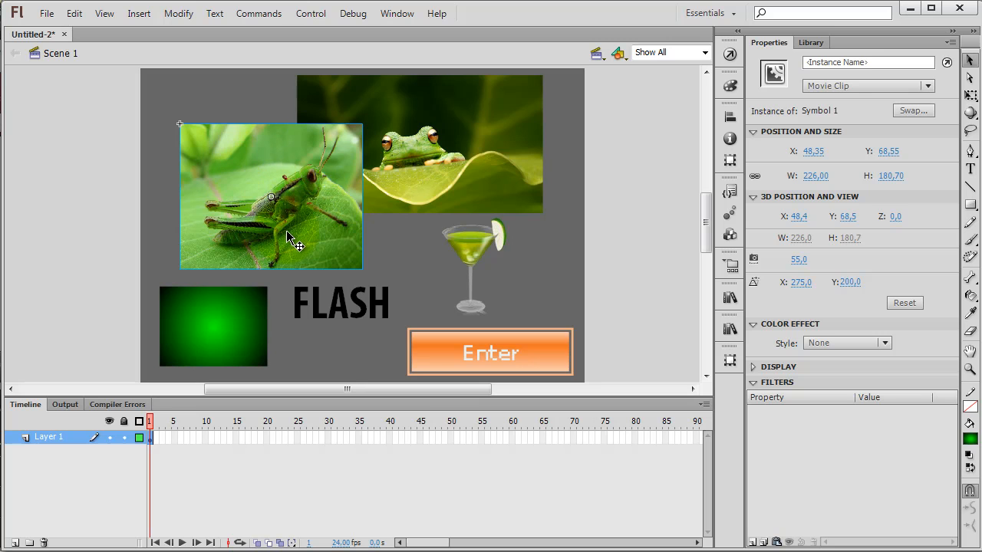
{"action": "left_click", "coordinate": [352, 315]}
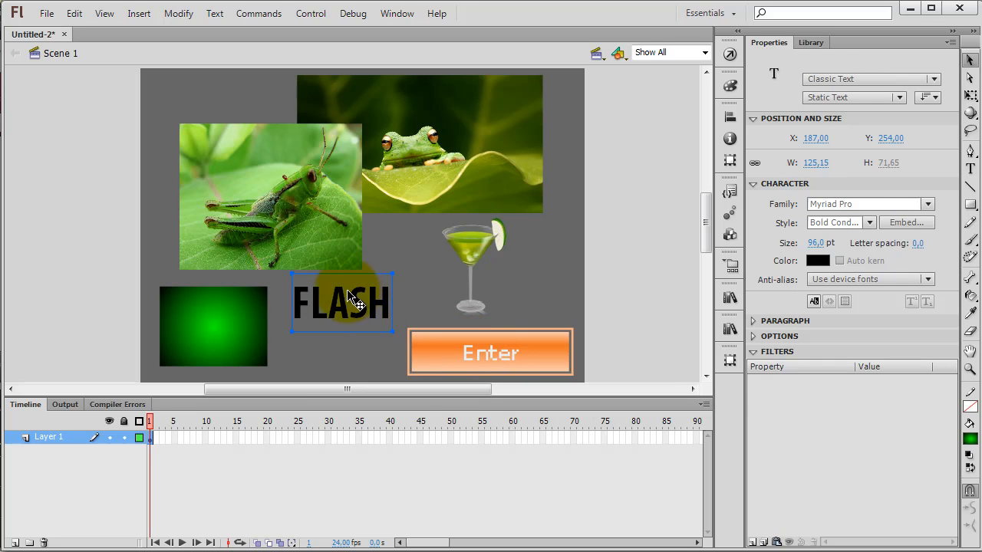
{"action": "left_click", "coordinate": [464, 349]}
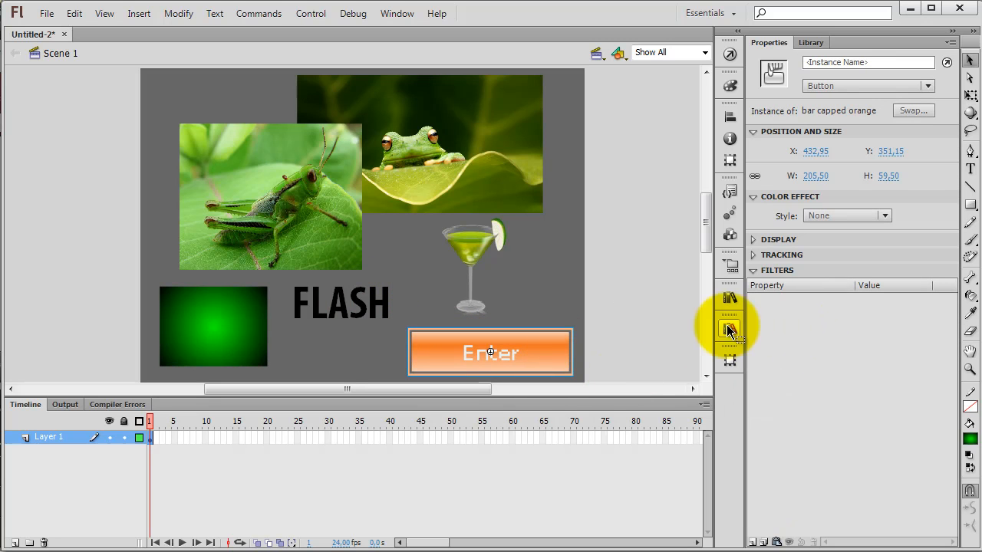
{"action": "left_click", "coordinate": [469, 251]}
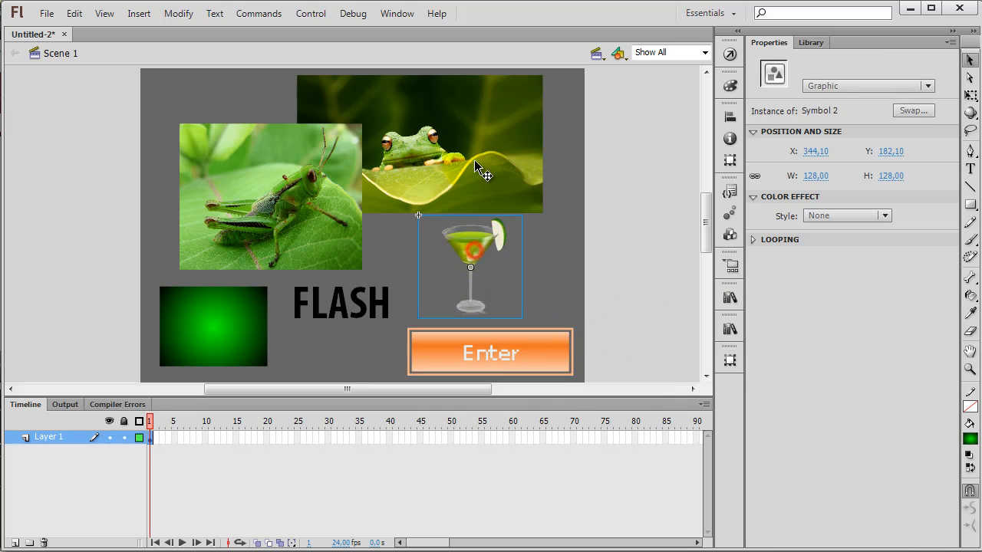
{"action": "left_click", "coordinate": [461, 163]}
{"action": "left_click", "coordinate": [215, 344]}
{"action": "left_click", "coordinate": [485, 147]}
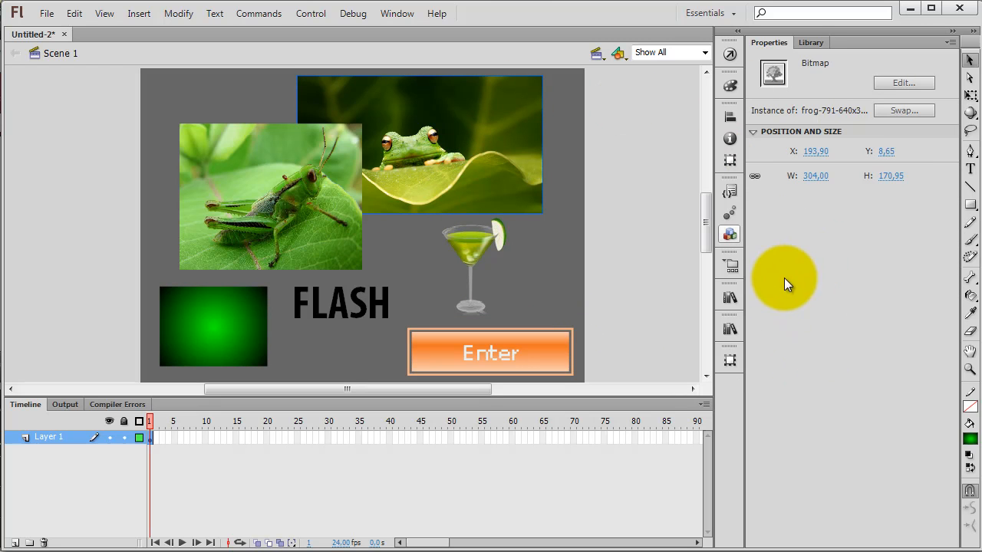
{"action": "left_click", "coordinate": [466, 248]}
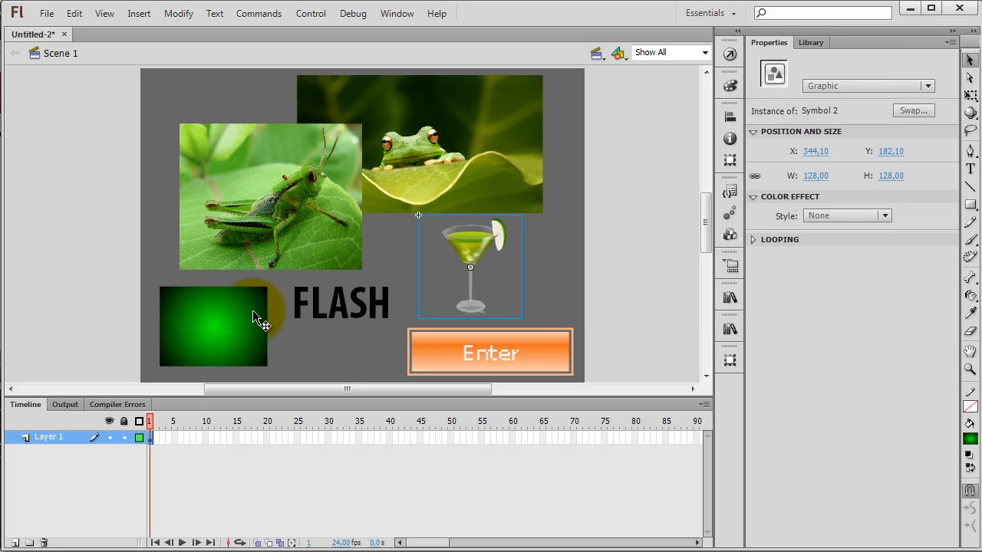
{"action": "left_click", "coordinate": [202, 313]}
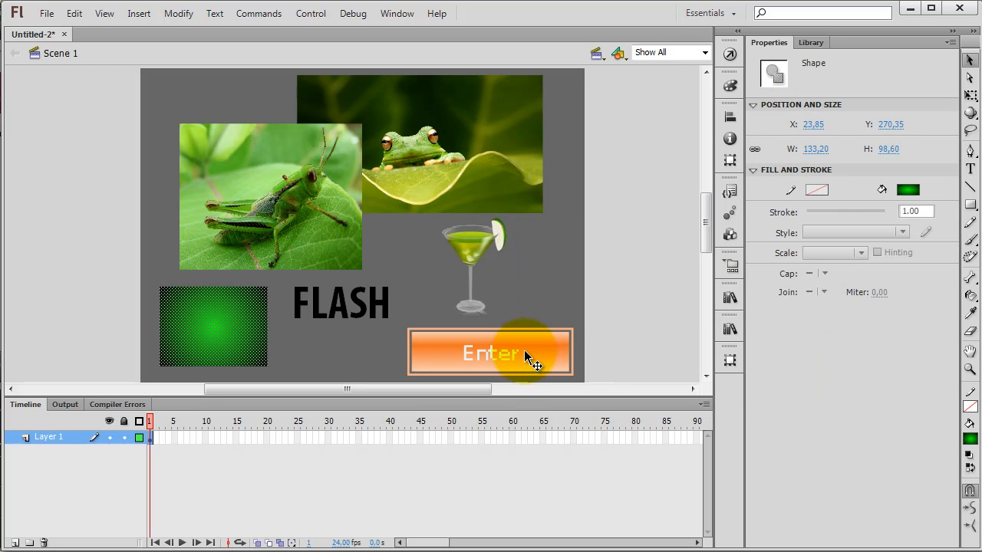
{"action": "left_click", "coordinate": [527, 355]}
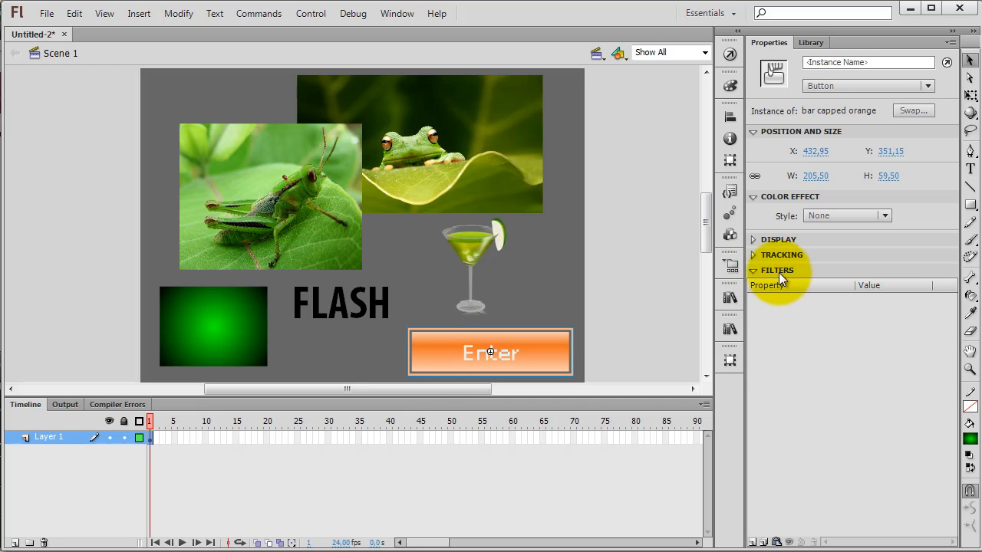
{"action": "left_click", "coordinate": [371, 302]}
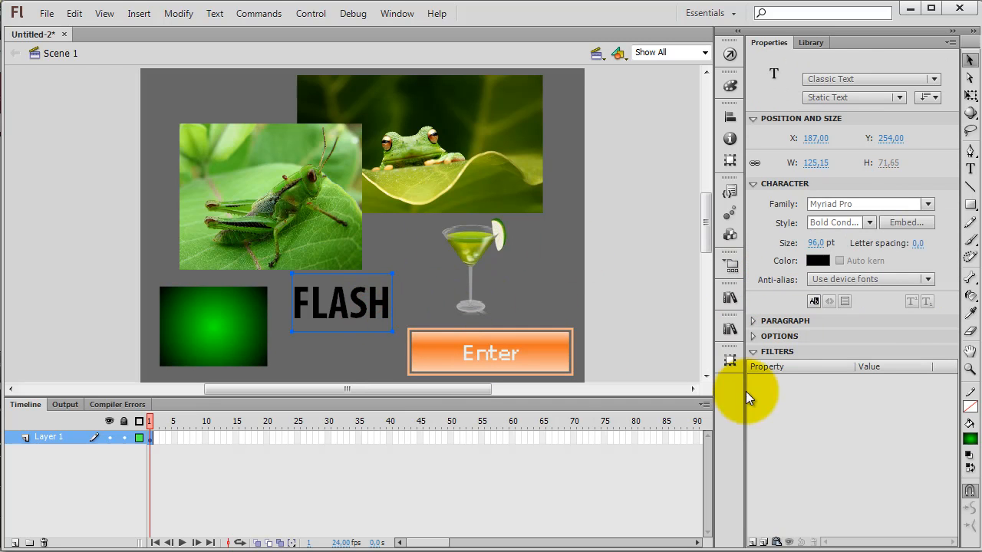
{"action": "left_click", "coordinate": [320, 207]}
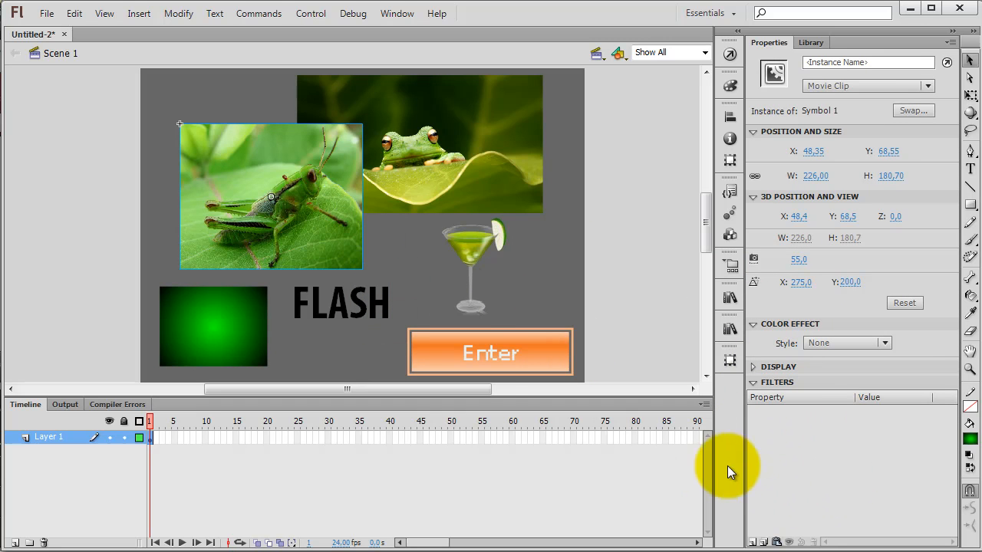
{"action": "left_click", "coordinate": [365, 315]}
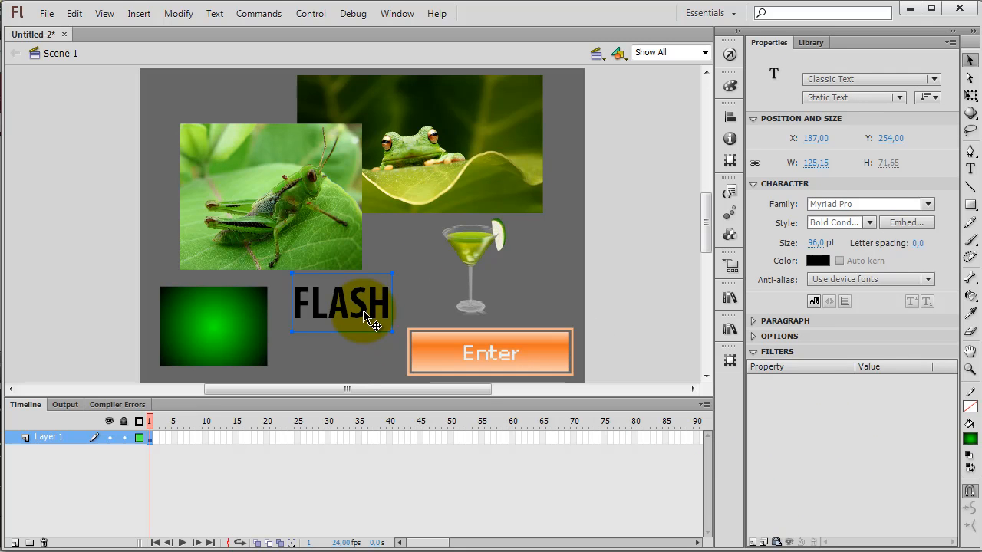
Step: Add a Drop Shadow filter to the grasshopper movie clip with Blur X 17 px, Blur Y 19 px and strength 85%
{"action": "left_click", "coordinate": [317, 235]}
{"action": "left_click", "coordinate": [753, 542]}
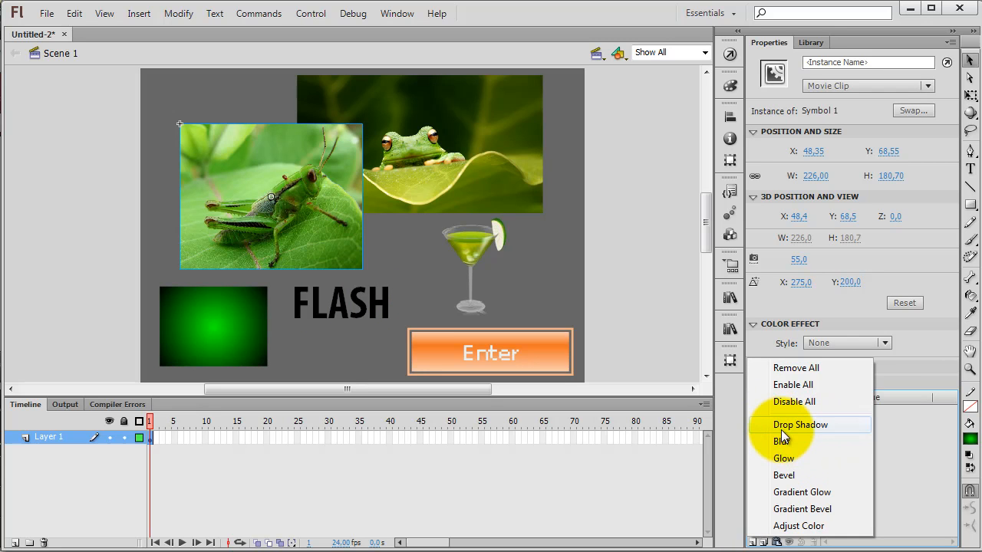
{"action": "left_click", "coordinate": [781, 429]}
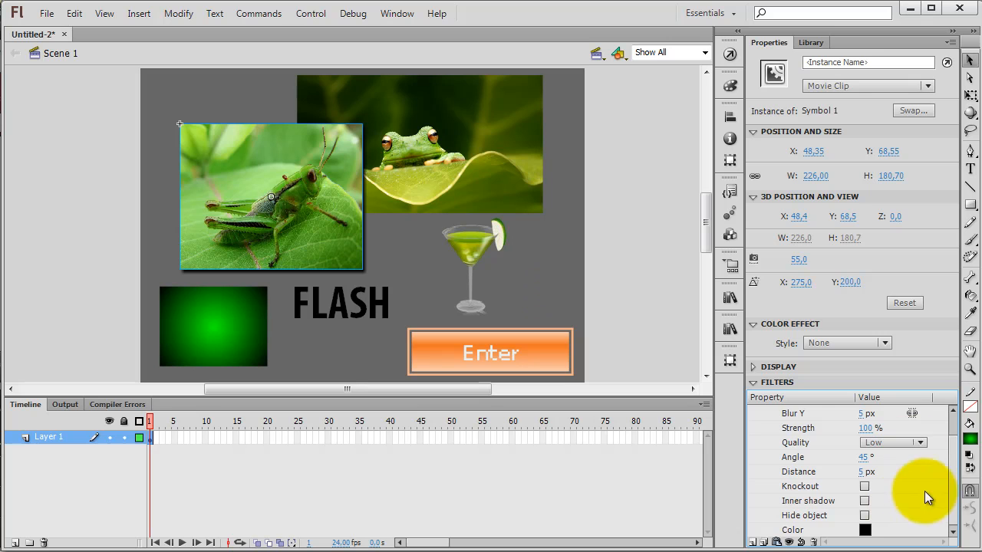
{"action": "left_click_drag", "start_coordinate": [953, 468], "coordinate": [952, 444]}
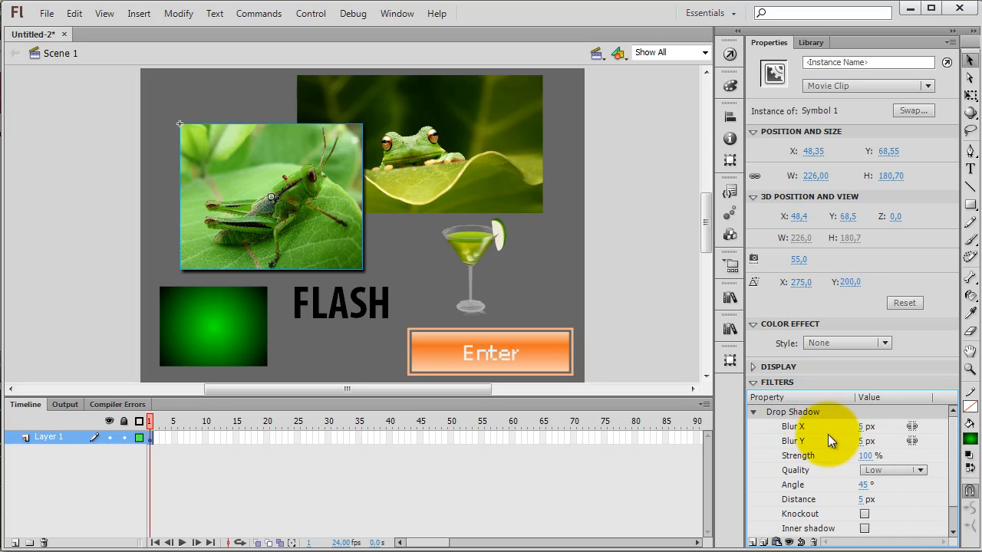
{"action": "mouse_move", "coordinate": [866, 431]}
{"action": "left_mouse_down"}
{"action": "mouse_move", "coordinate": [875, 427]}
{"action": "mouse_move", "coordinate": [862, 440]}
{"action": "mouse_move", "coordinate": [885, 441]}
{"action": "mouse_move", "coordinate": [867, 440]}
{"action": "left_mouse_up"}
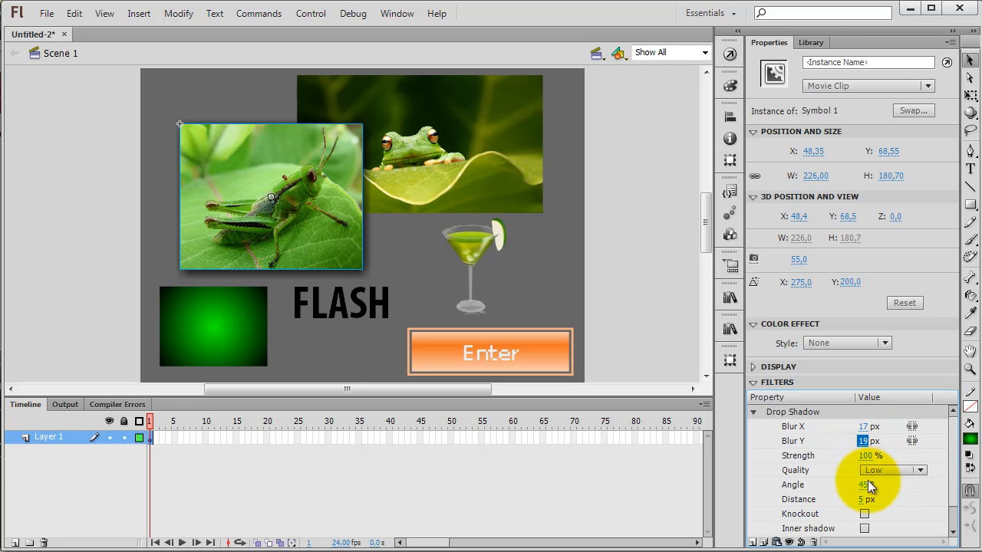
{"action": "mouse_move", "coordinate": [875, 456]}
{"action": "left_mouse_down"}
{"action": "mouse_move", "coordinate": [863, 455]}
{"action": "mouse_move", "coordinate": [929, 458]}
{"action": "mouse_move", "coordinate": [872, 463]}
{"action": "left_mouse_up"}
Step: Try Medium and High quality on the grasshopper's drop shadow and return the quality to Low
{"action": "left_click", "coordinate": [882, 468]}
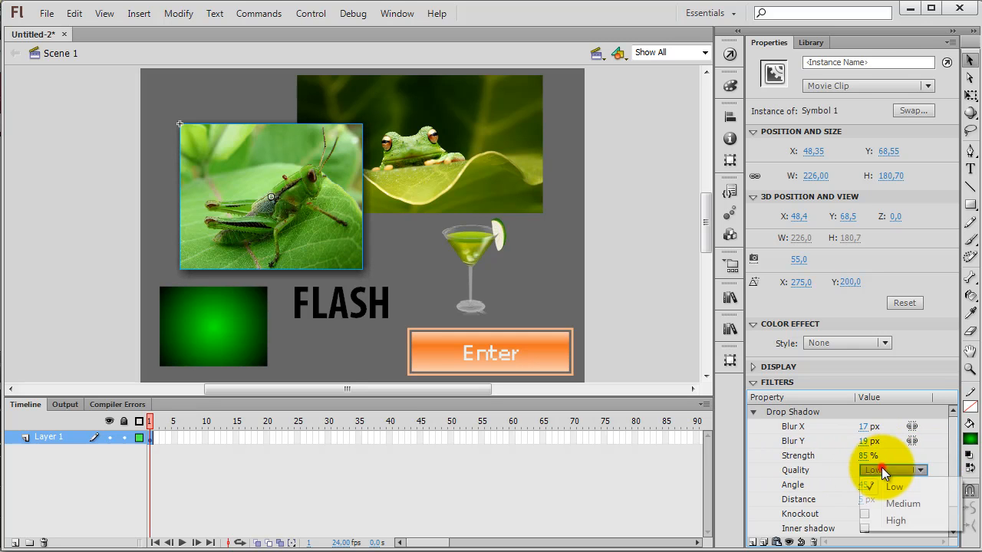
{"action": "left_click", "coordinate": [890, 500]}
{"action": "left_click", "coordinate": [888, 471]}
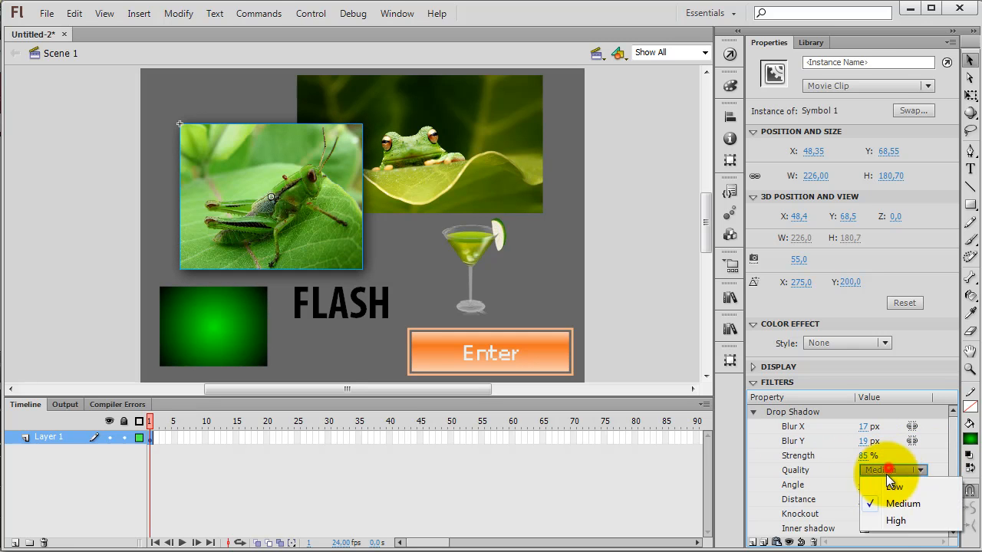
{"action": "left_click", "coordinate": [893, 522]}
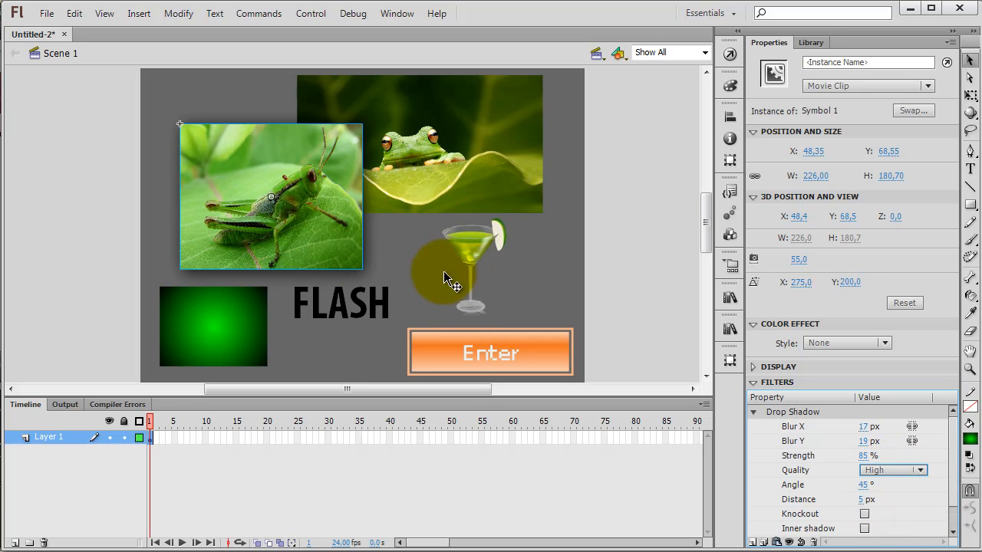
{"action": "left_click", "coordinate": [880, 469]}
{"action": "left_click", "coordinate": [890, 488]}
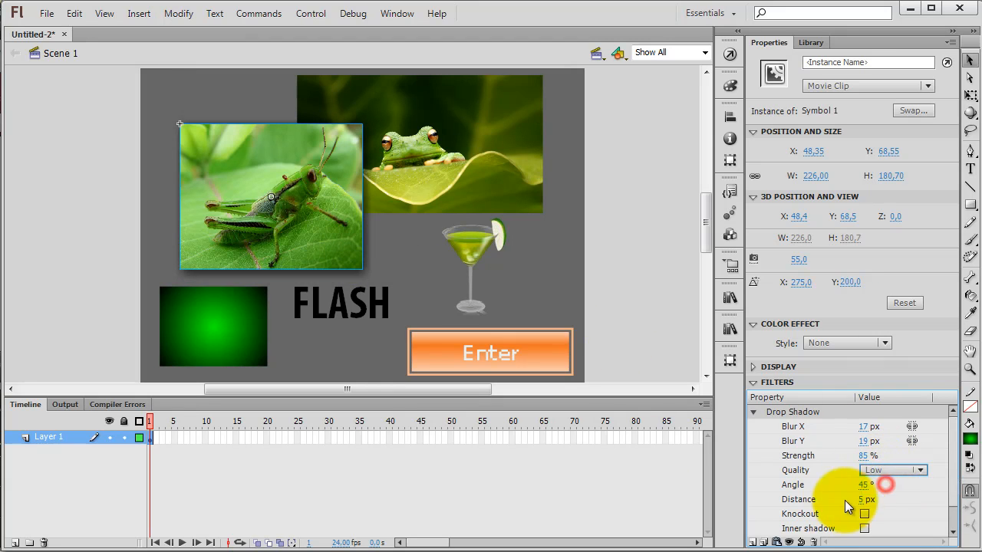
Step: Set the drop shadow's angle to 79° and distance to 93 px, and try the Knockout option on and off
{"action": "left_click_drag", "start_coordinate": [865, 488], "coordinate": [931, 501]}
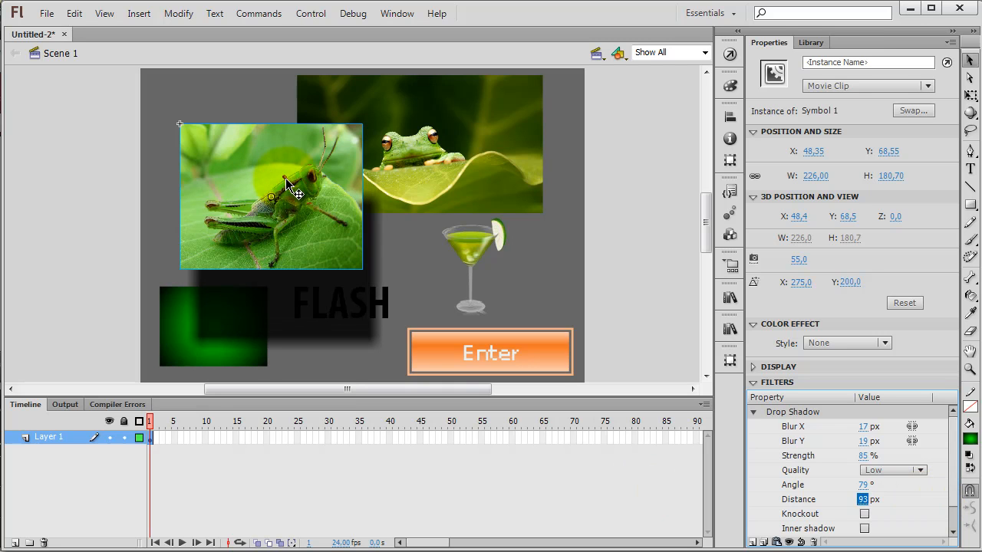
{"action": "left_click", "coordinate": [865, 516]}
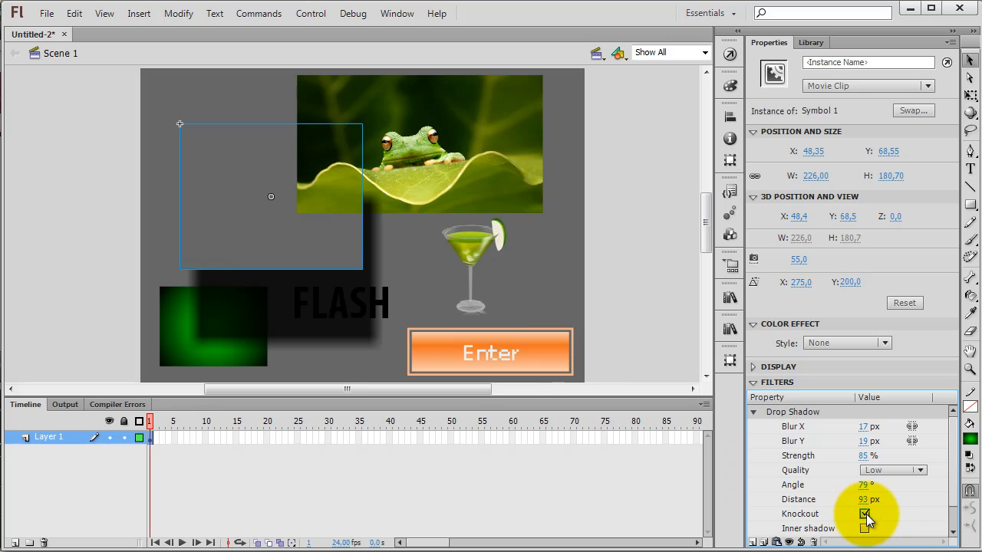
{"action": "left_click", "coordinate": [393, 256]}
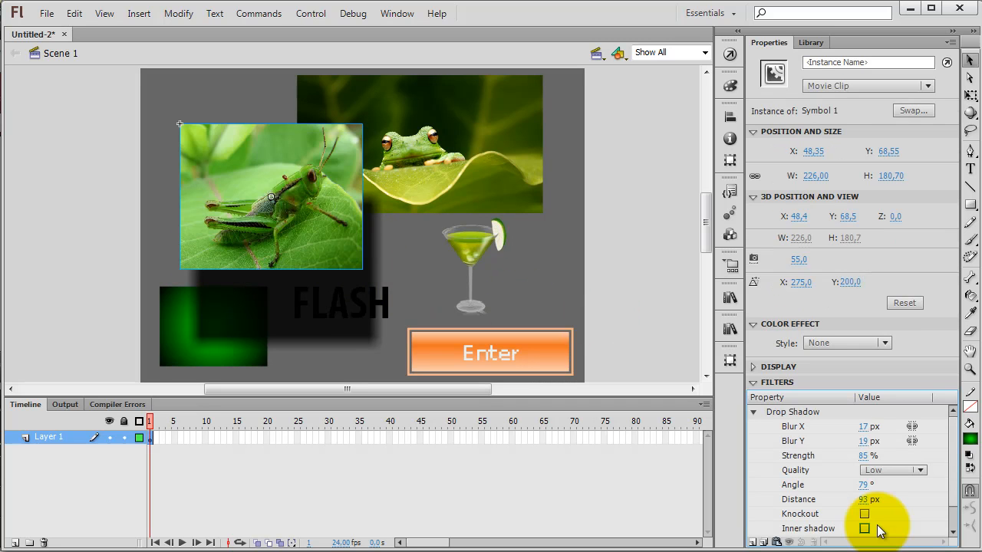
Step: Try the Inner shadow option while setting the drop shadow's distance to -5 px, and turn the option off again
{"action": "left_click", "coordinate": [865, 529]}
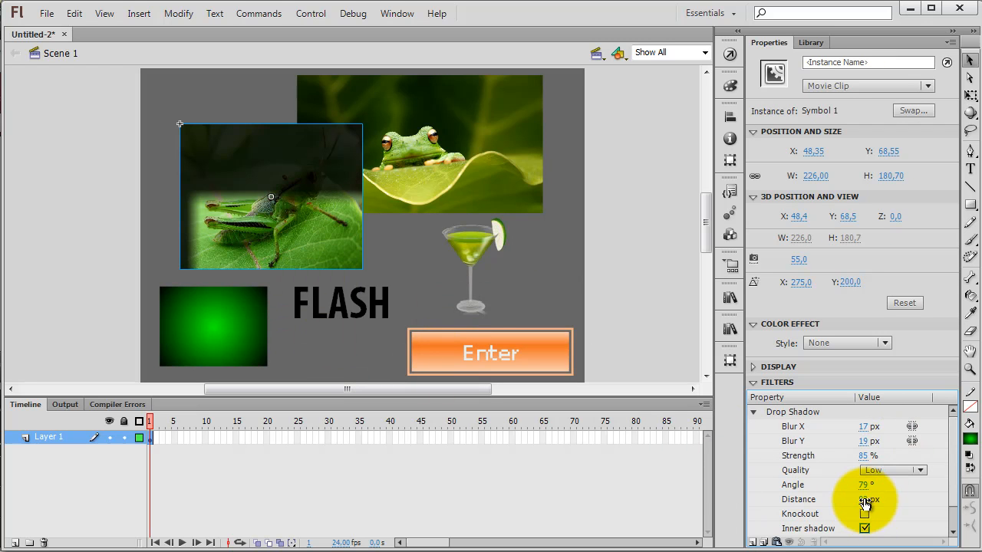
{"action": "left_click_drag", "start_coordinate": [867, 500], "coordinate": [791, 499]}
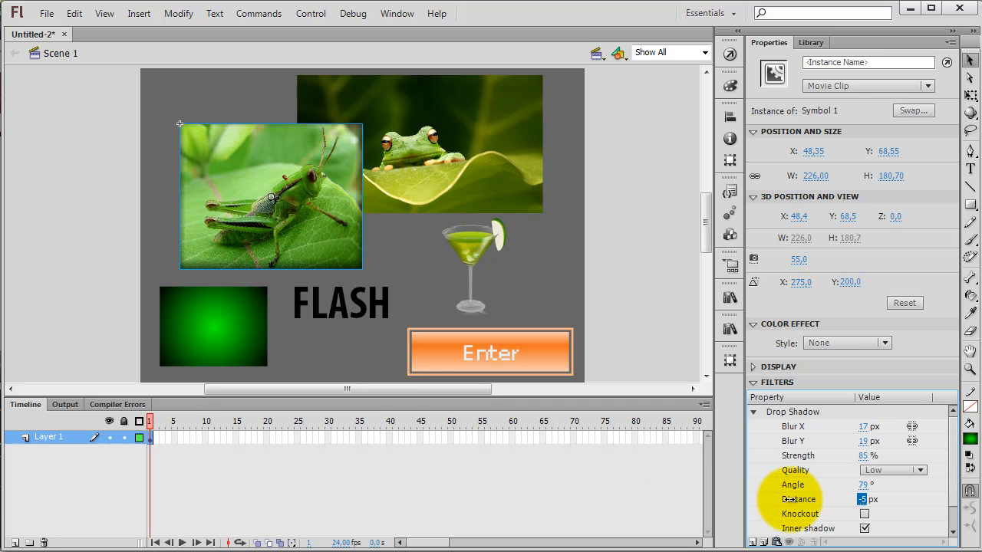
{"action": "left_click", "coordinate": [864, 529]}
Step: Try the drop shadow's Hide object option on the grasshopper and turn it off again
{"action": "scroll", "coordinate": [956, 503], "scroll_direction": "down", "scroll_amount": 1}
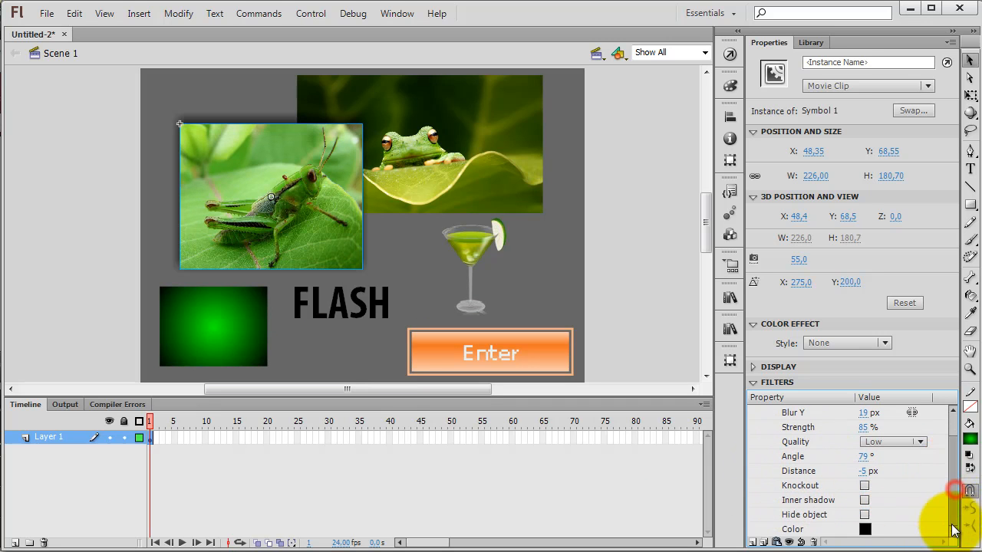
{"action": "left_click", "coordinate": [865, 515]}
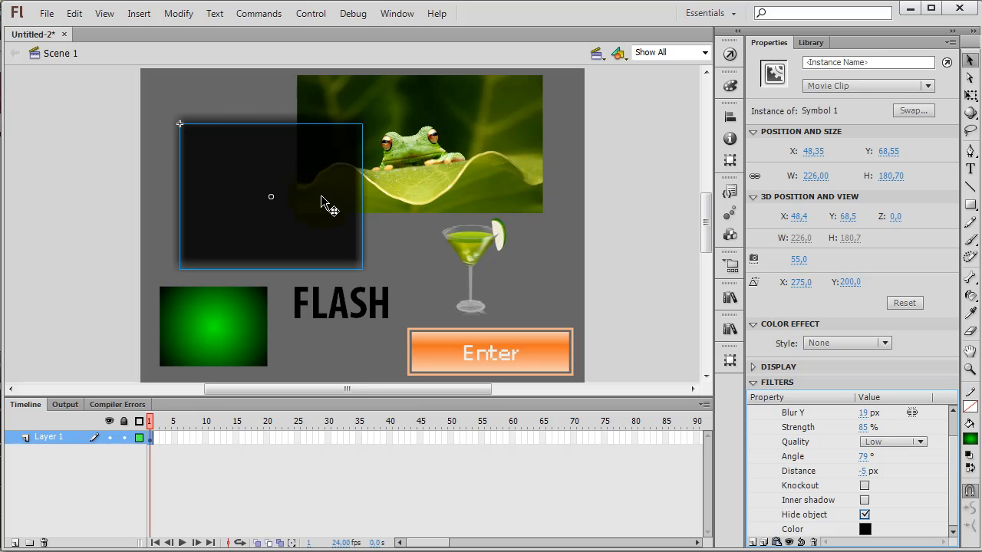
{"action": "left_click", "coordinate": [865, 515]}
Step: Change the colour of the grasshopper's drop shadow to dark blue
{"action": "left_click", "coordinate": [864, 529]}
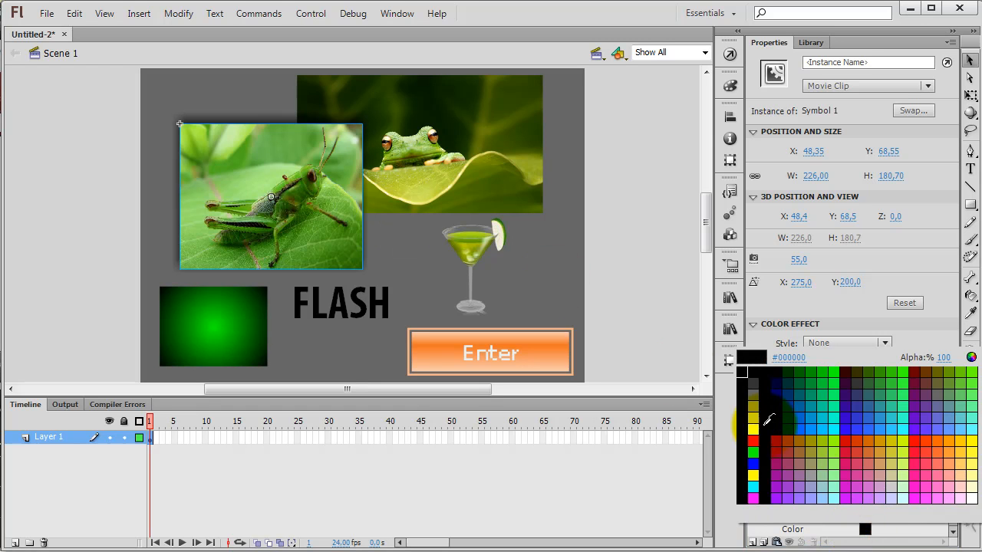
{"action": "left_click", "coordinate": [794, 422]}
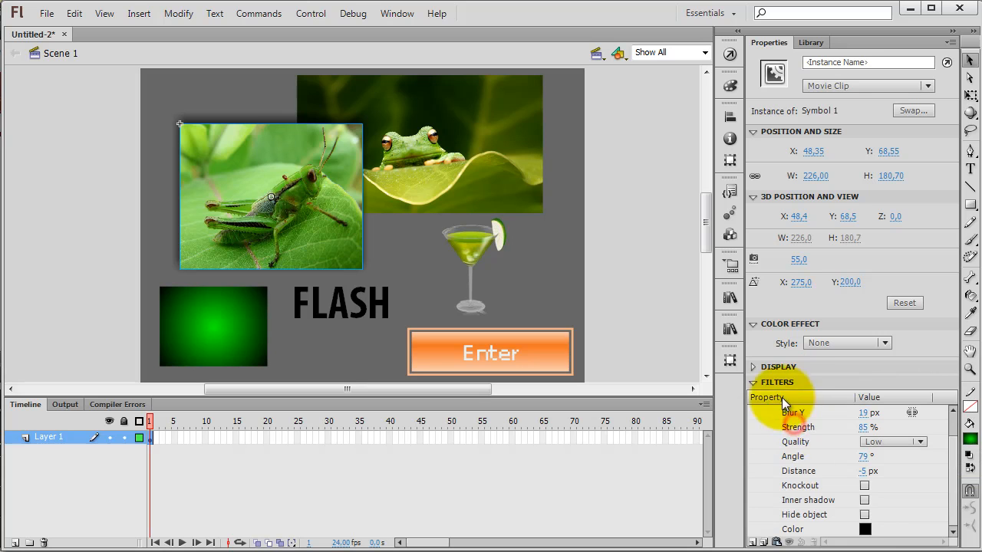
{"action": "left_click", "coordinate": [865, 530]}
{"action": "left_click", "coordinate": [820, 443]}
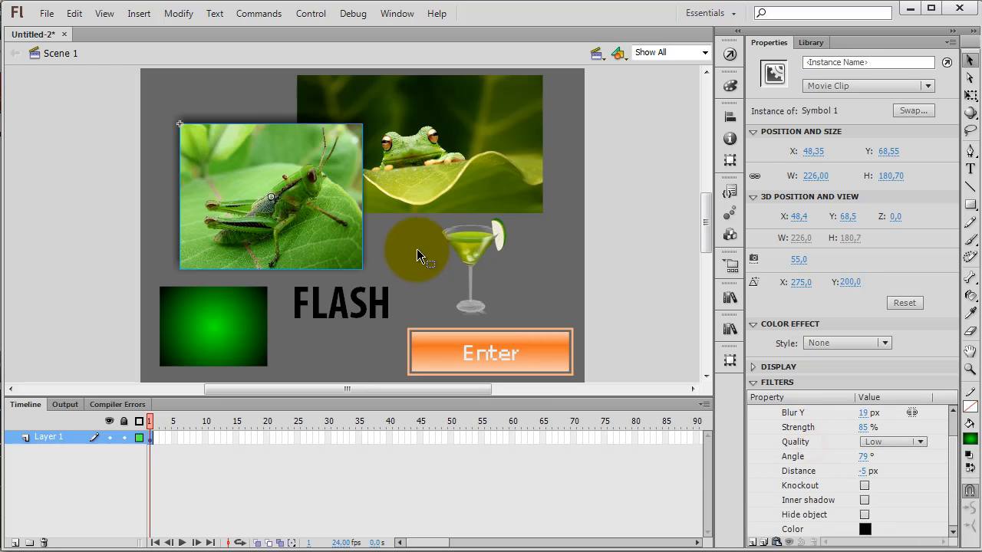
{"action": "left_click", "coordinate": [865, 530]}
{"action": "left_click", "coordinate": [777, 395]}
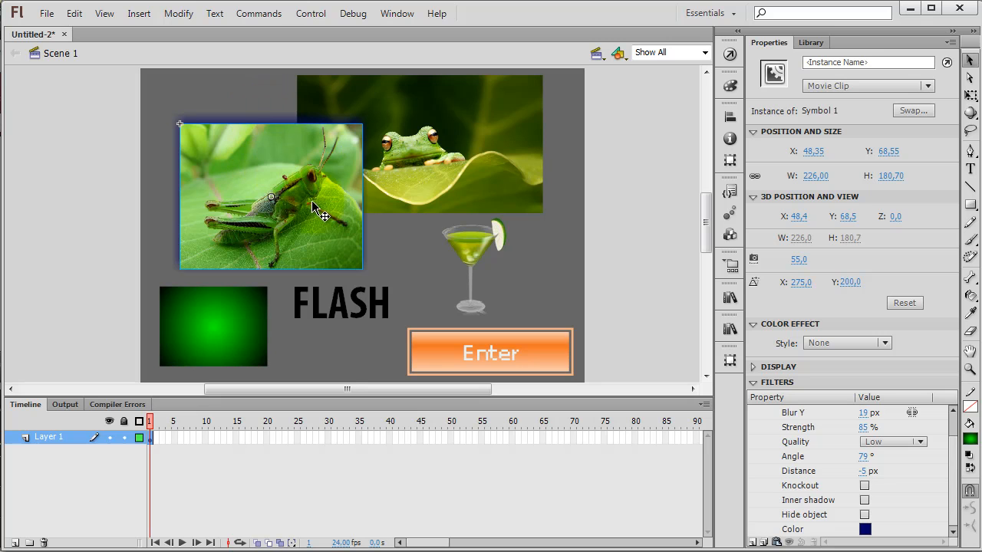
Step: Remove the drop shadow filter from the grasshopper
{"action": "left_click", "coordinate": [953, 472]}
{"action": "left_click", "coordinate": [760, 412]}
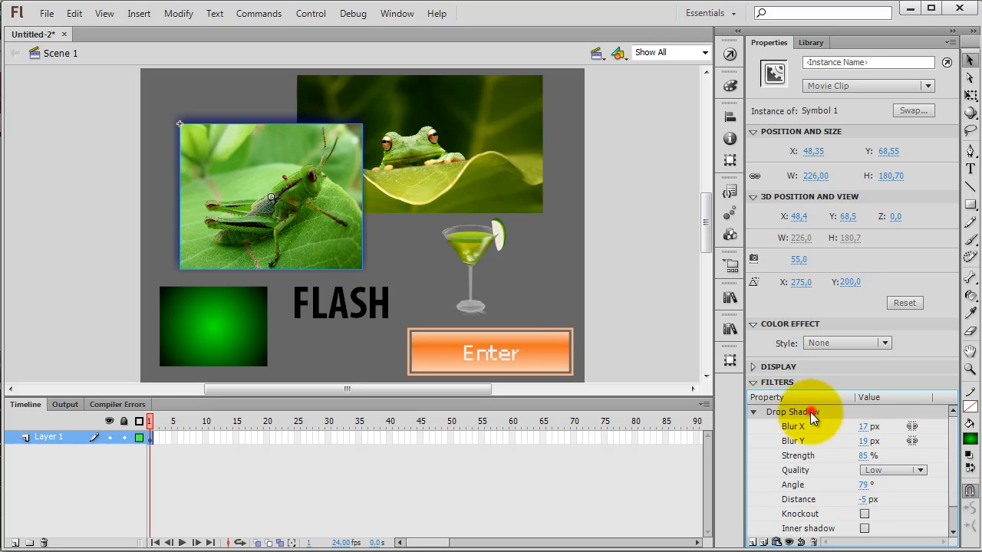
{"action": "left_click", "coordinate": [813, 542]}
Step: Try a Blur filter on the grasshopper with Blur X 53 px, Blur Y 74 px and Medium and High quality, and remove it
{"action": "left_click", "coordinate": [755, 541]}
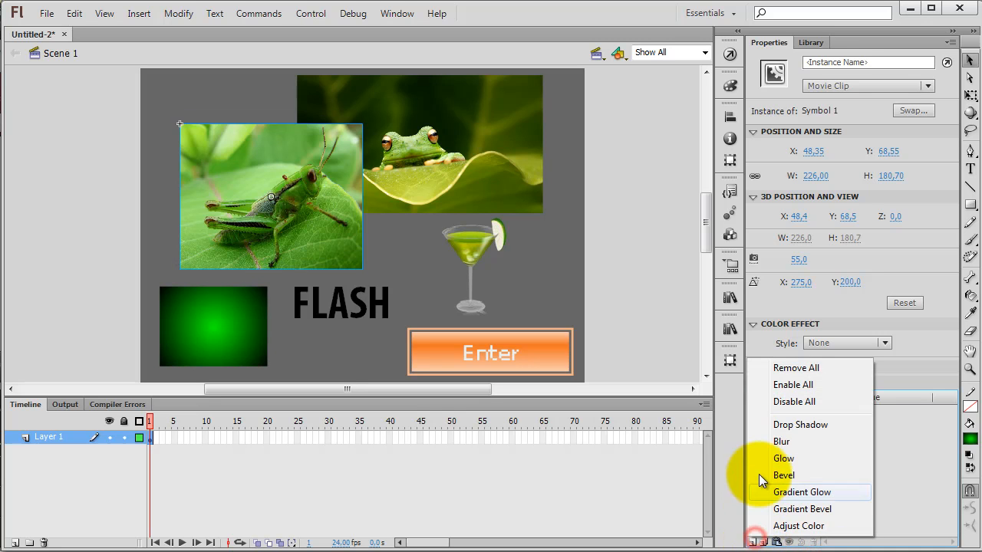
{"action": "left_click", "coordinate": [779, 441]}
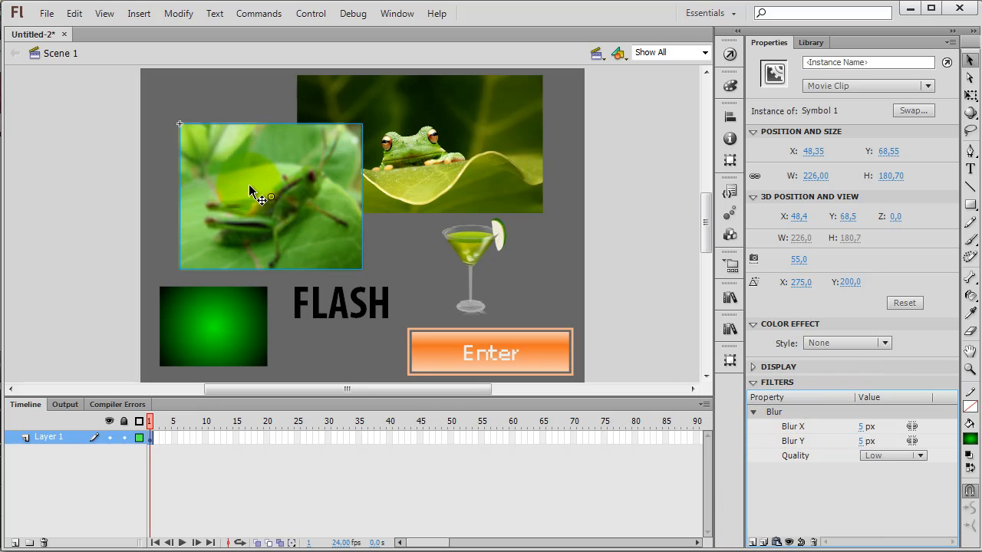
{"action": "left_click_drag", "start_coordinate": [861, 432], "coordinate": [912, 444]}
{"action": "left_click", "coordinate": [890, 456]}
{"action": "left_click", "coordinate": [890, 491]}
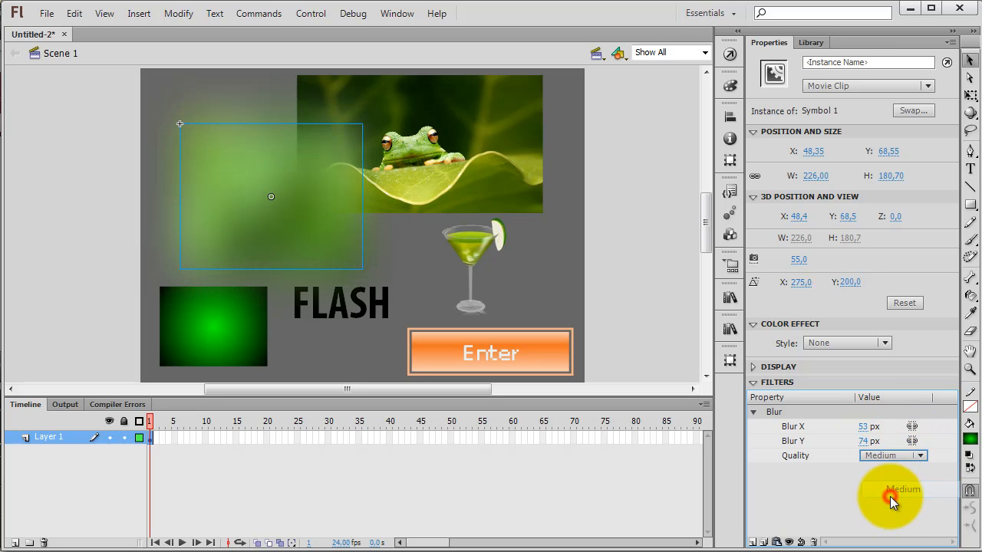
{"action": "left_click", "coordinate": [870, 457]}
{"action": "left_click", "coordinate": [886, 505]}
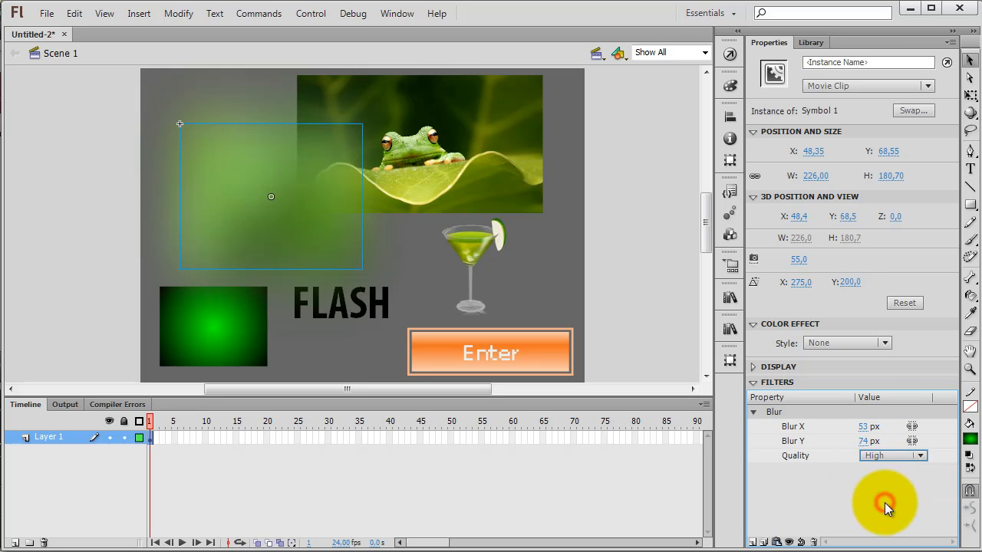
{"action": "left_click", "coordinate": [796, 412]}
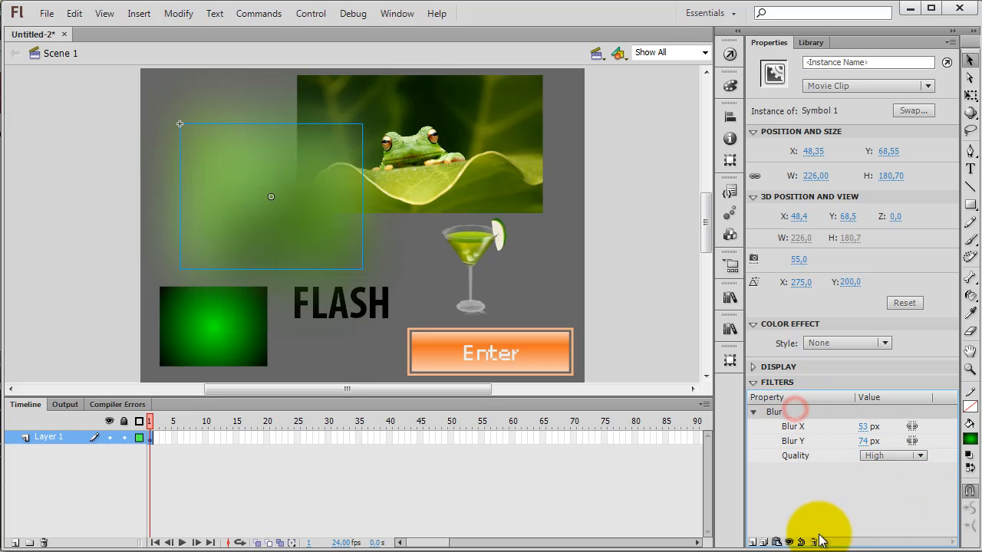
{"action": "left_click", "coordinate": [814, 543]}
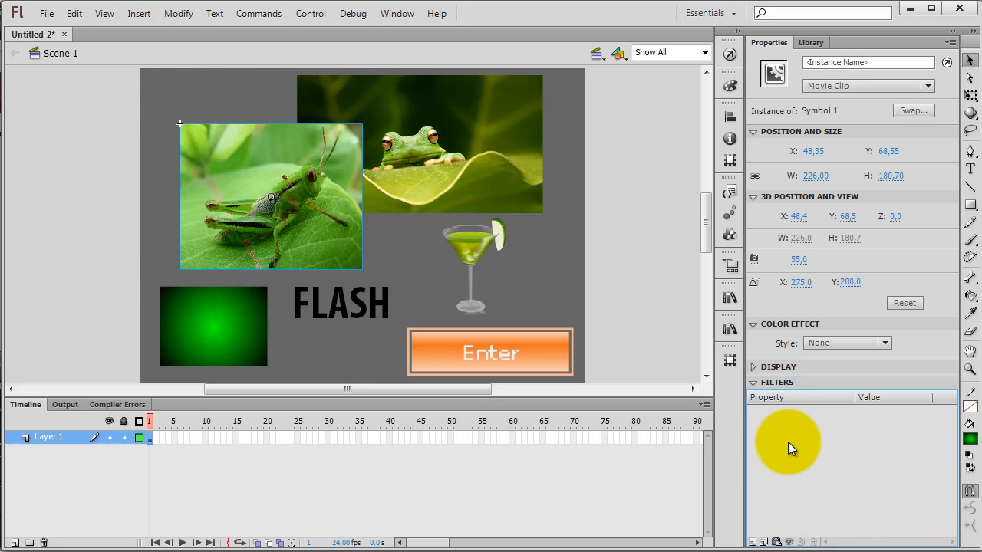
Step: Add a Glow filter to the grasshopper with Blur X 39 px, Blur Y 19 px and strength 175%
{"action": "left_click", "coordinate": [753, 542]}
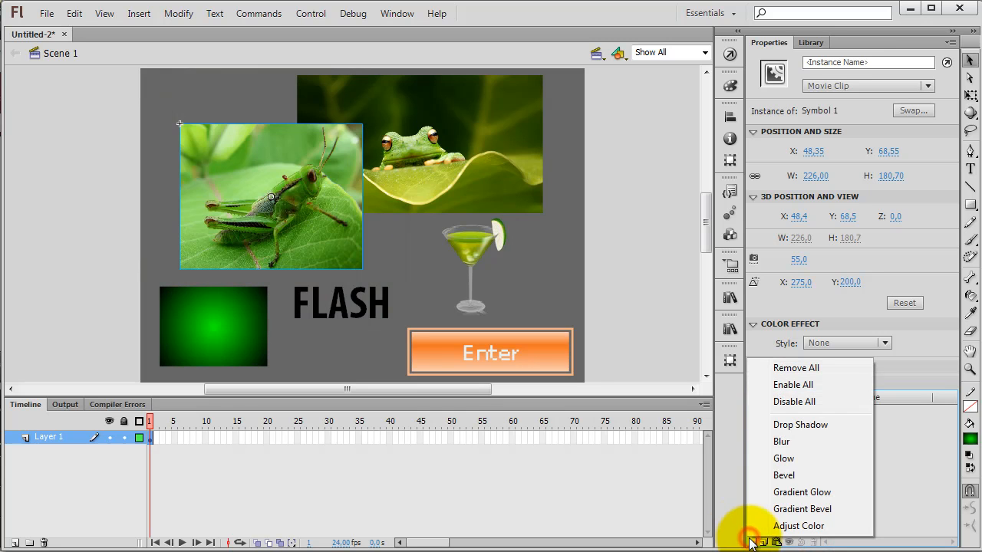
{"action": "left_click", "coordinate": [784, 460]}
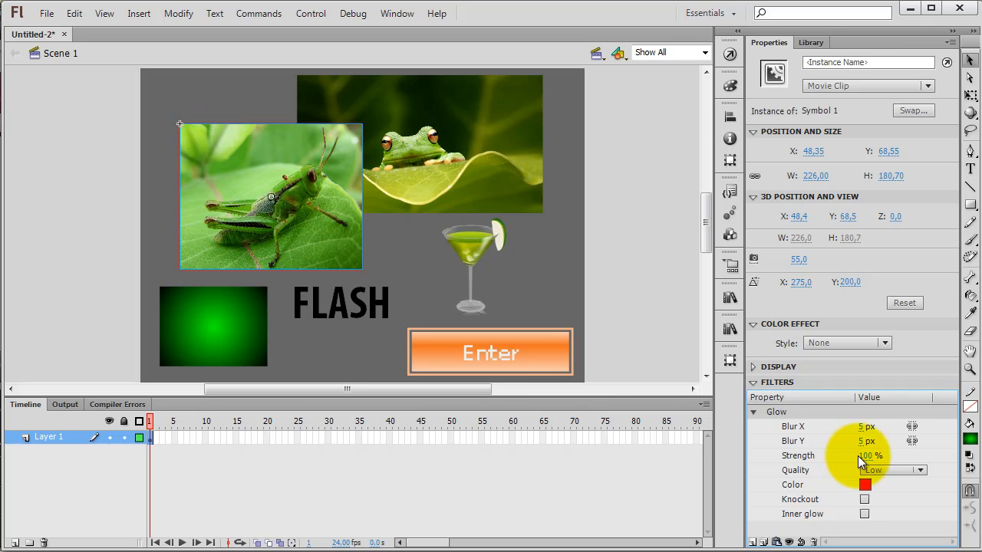
{"action": "left_click_drag", "start_coordinate": [865, 443], "coordinate": [892, 428]}
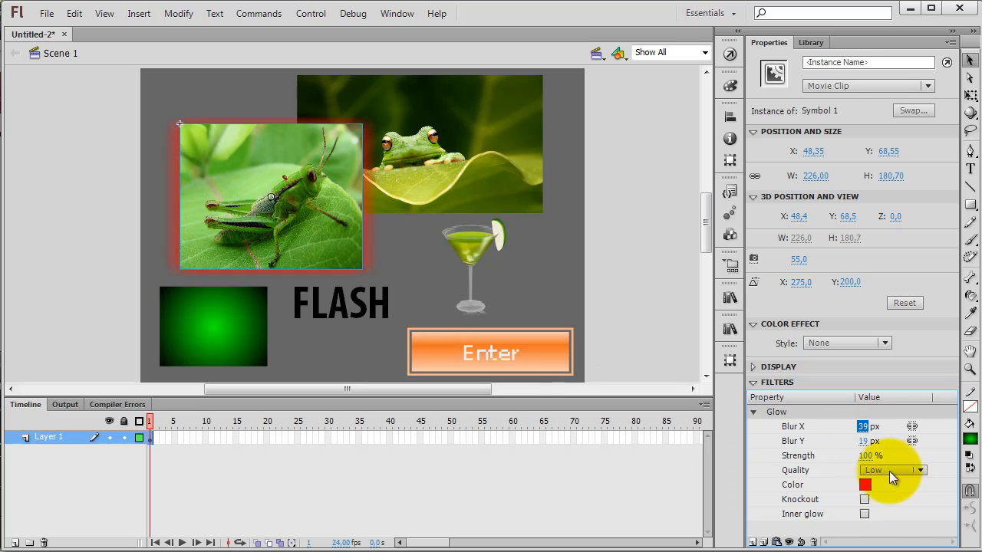
{"action": "left_click", "coordinate": [865, 456]}
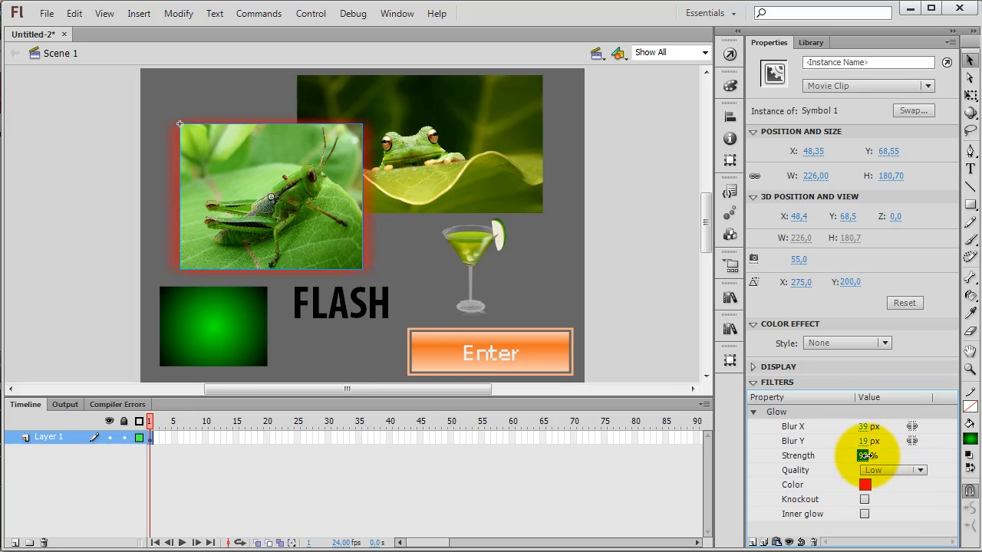
Step: Try the glow's High quality, set its quality to Medium and change its colour to yellow-green
{"action": "left_click", "coordinate": [913, 470]}
{"action": "left_click", "coordinate": [896, 521]}
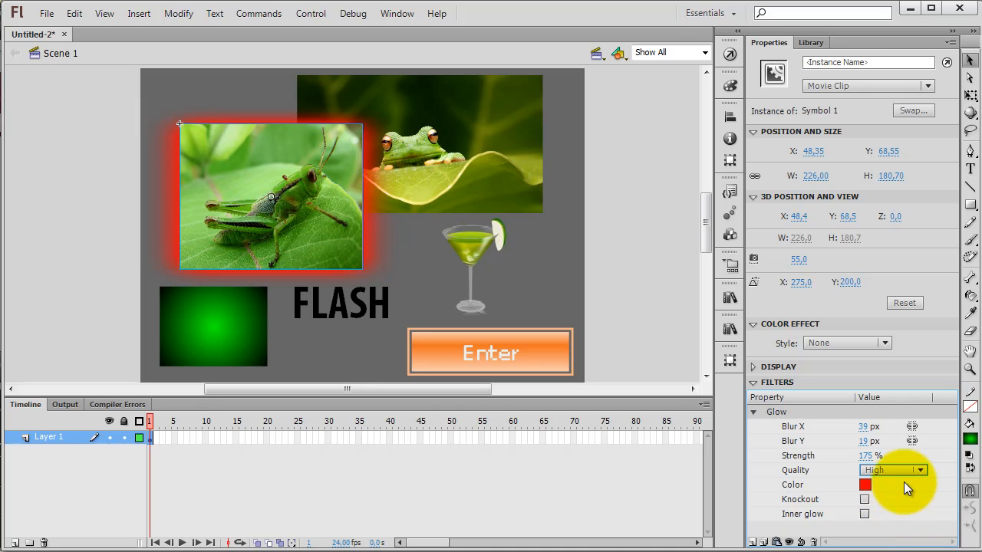
{"action": "left_click", "coordinate": [902, 471]}
{"action": "left_click", "coordinate": [896, 503]}
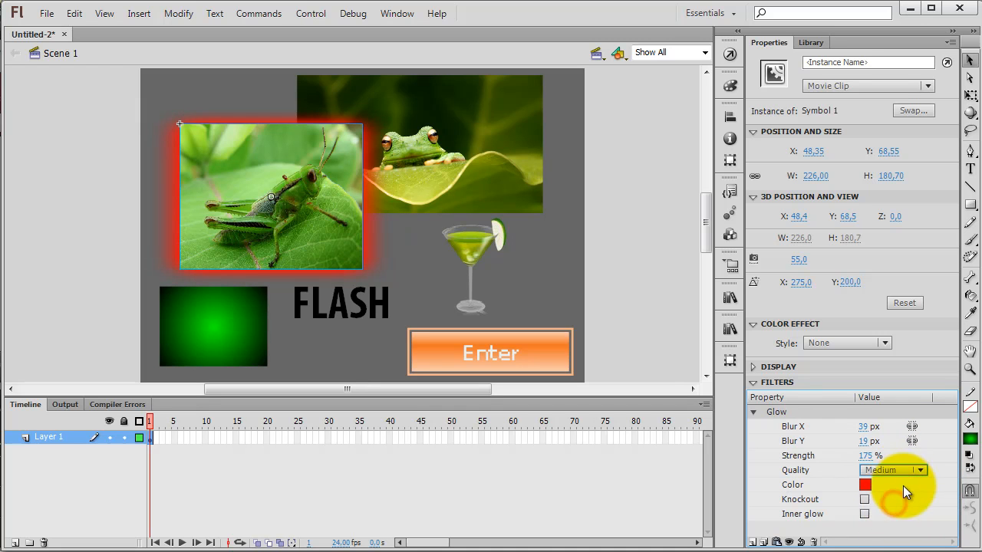
{"action": "left_click", "coordinate": [866, 486]}
{"action": "left_click", "coordinate": [825, 410]}
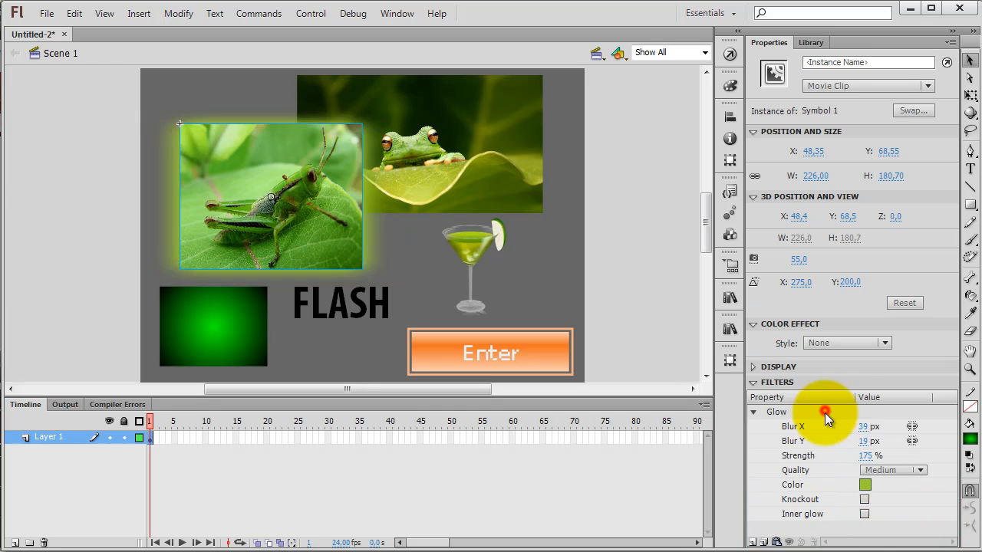
Step: Try the glow's Knockout and Inner glow options on and off, and remove the Glow filter from the grasshopper
{"action": "left_click", "coordinate": [863, 500]}
{"action": "left_click", "coordinate": [865, 499]}
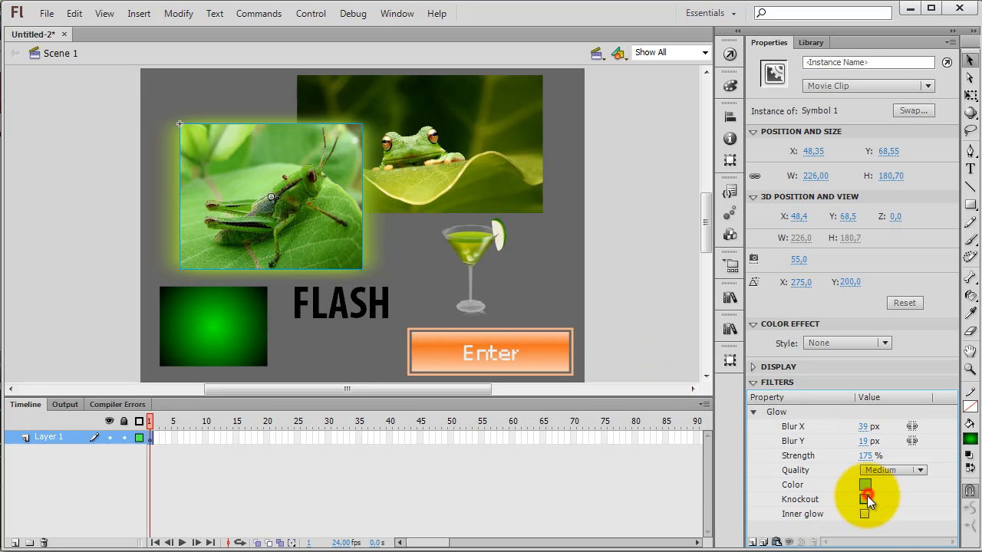
{"action": "left_click", "coordinate": [864, 514]}
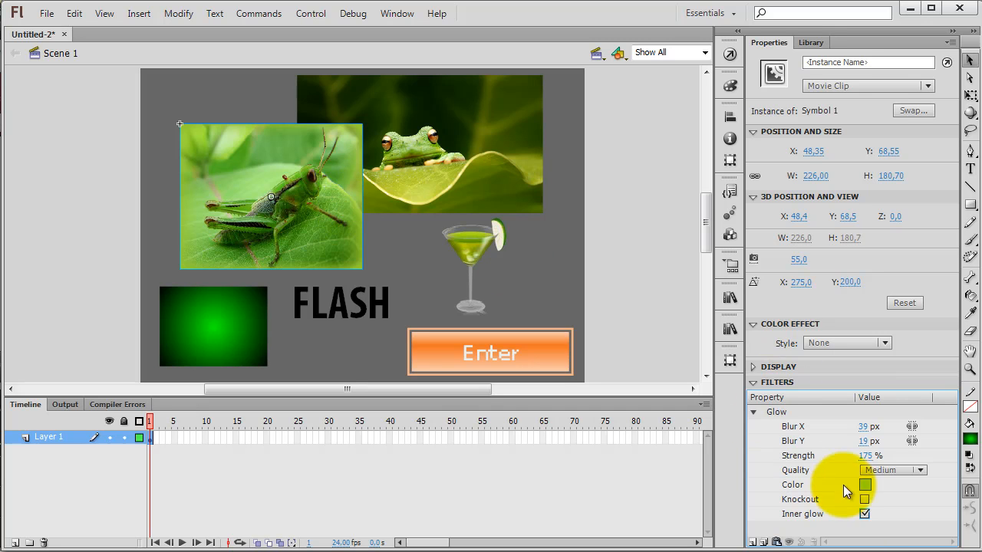
{"action": "left_click", "coordinate": [865, 514]}
{"action": "left_click", "coordinate": [767, 413]}
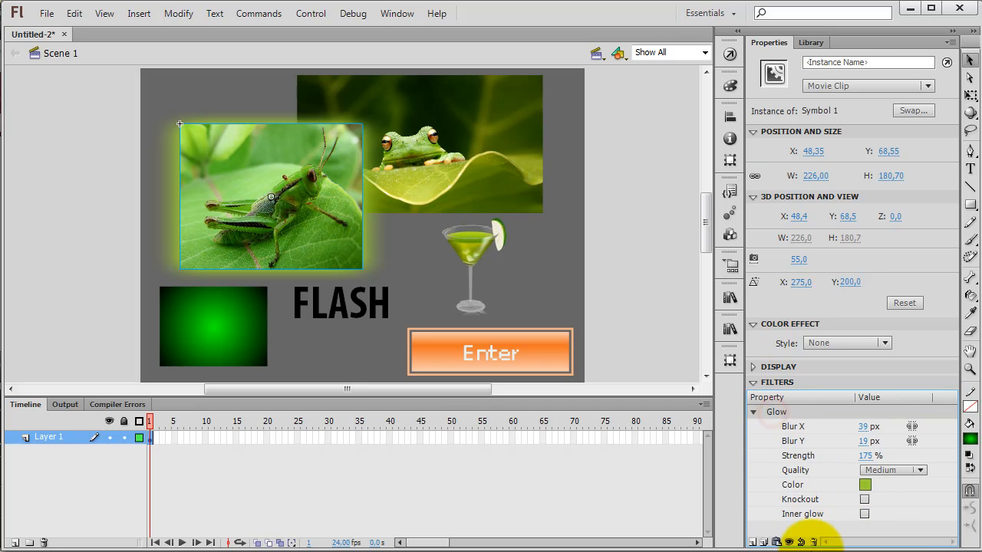
{"action": "left_click", "coordinate": [815, 543]}
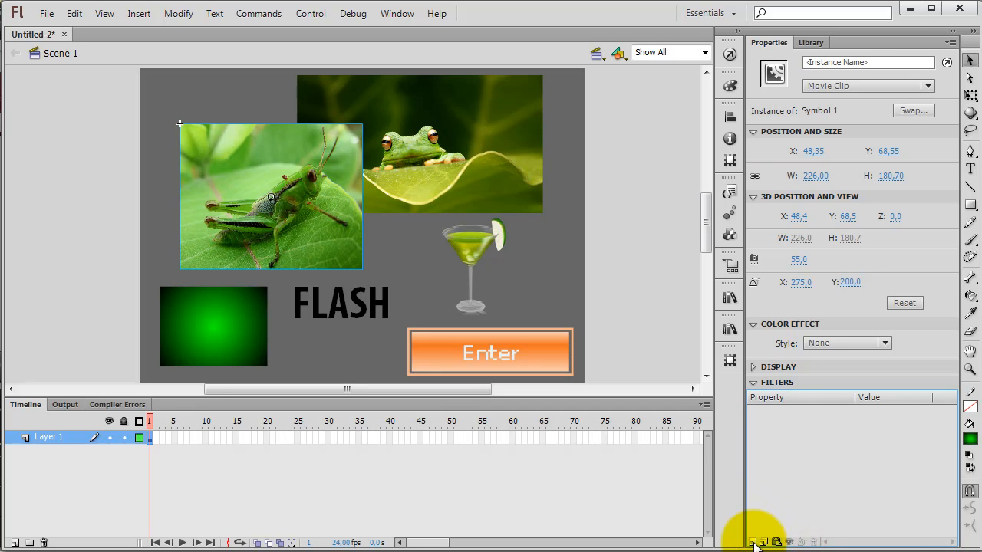
Step: Try a Bevel filter on the grasshopper, view it deselected, look through its properties and remove the filter
{"action": "left_click", "coordinate": [754, 542]}
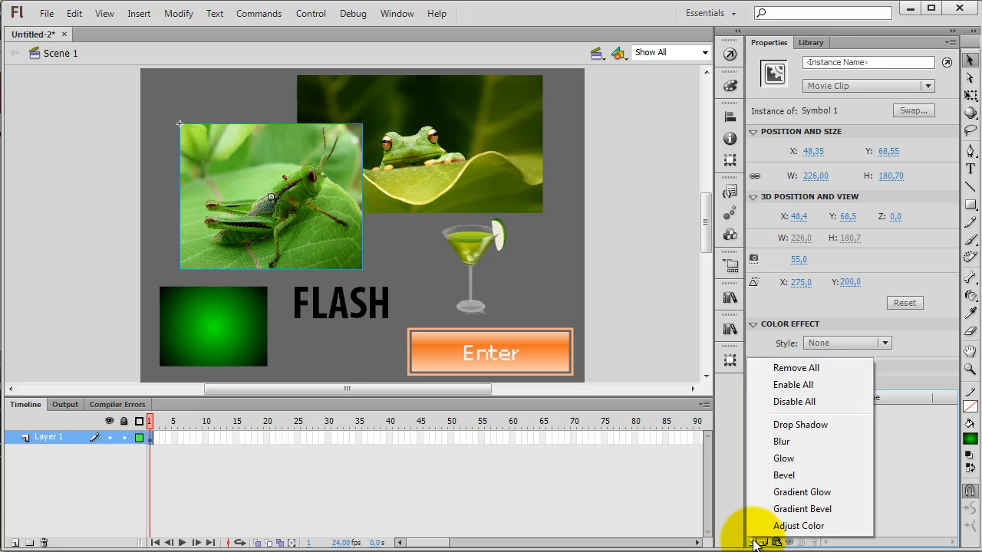
{"action": "left_click", "coordinate": [784, 475]}
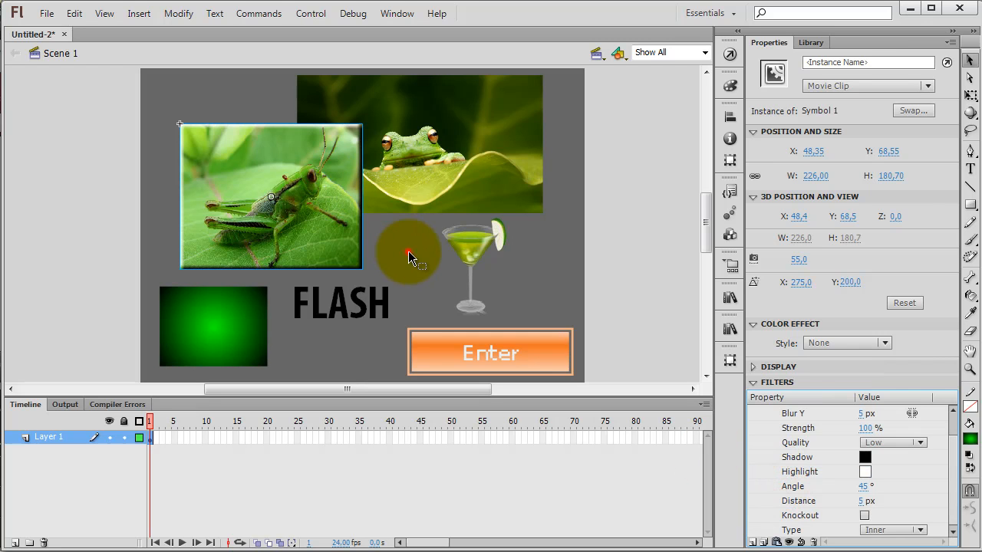
{"action": "left_click", "coordinate": [408, 251]}
{"action": "left_click", "coordinate": [169, 134]}
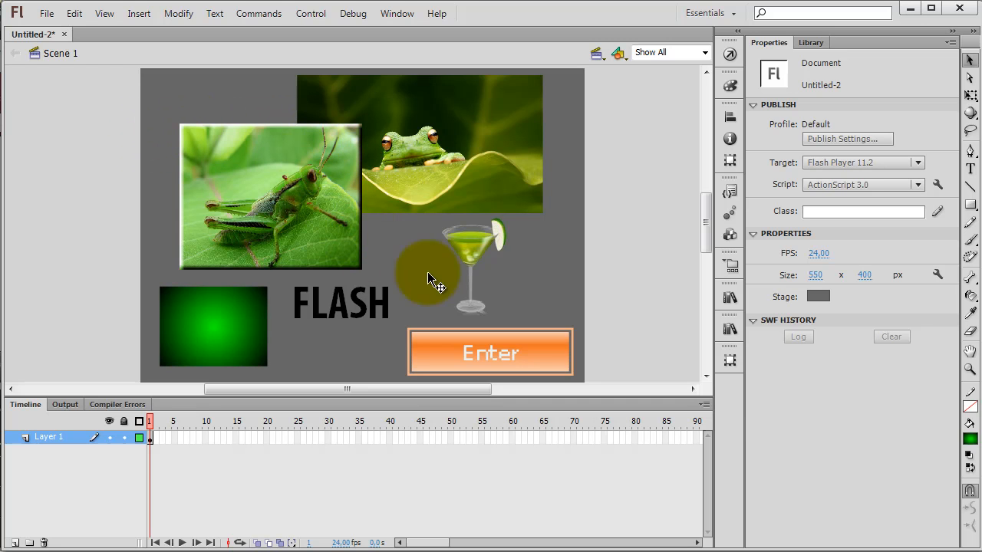
{"action": "left_click", "coordinate": [249, 182]}
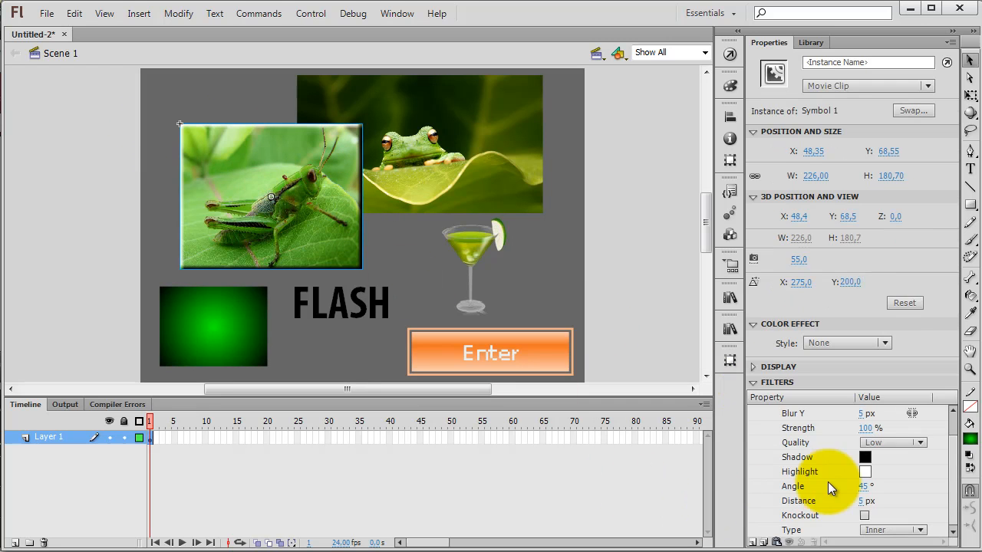
{"action": "left_click_drag", "start_coordinate": [954, 454], "coordinate": [954, 485]}
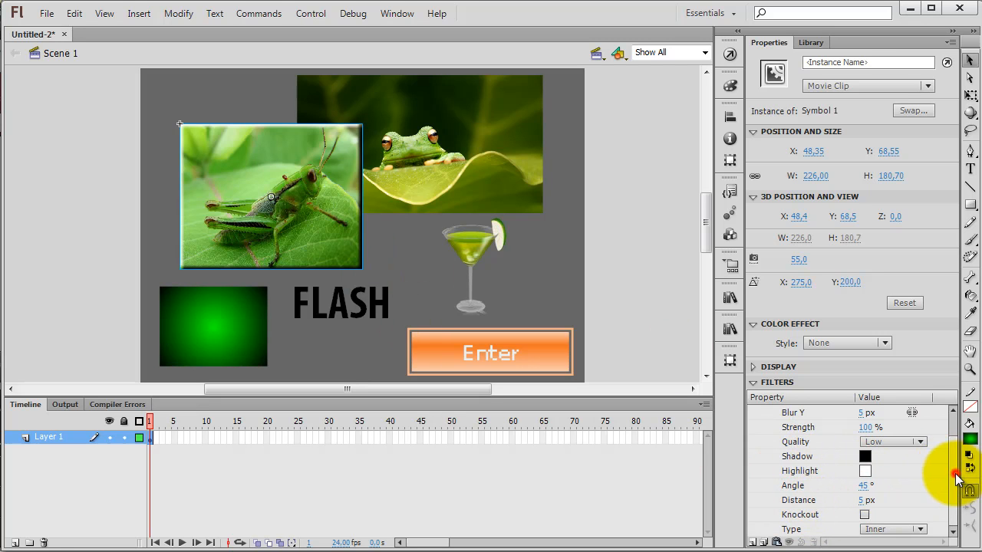
{"action": "left_click_drag", "start_coordinate": [956, 460], "coordinate": [955, 427]}
{"action": "left_click", "coordinate": [778, 412]}
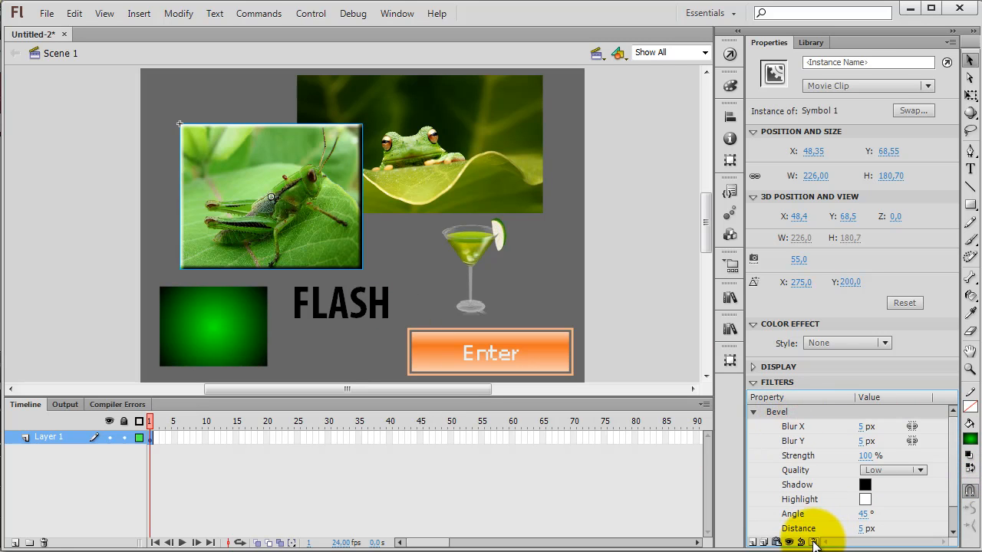
{"action": "left_click", "coordinate": [813, 542]}
Step: Try a Gradient Glow filter on the grasshopper, look through its properties and remove the filter
{"action": "left_click", "coordinate": [750, 541]}
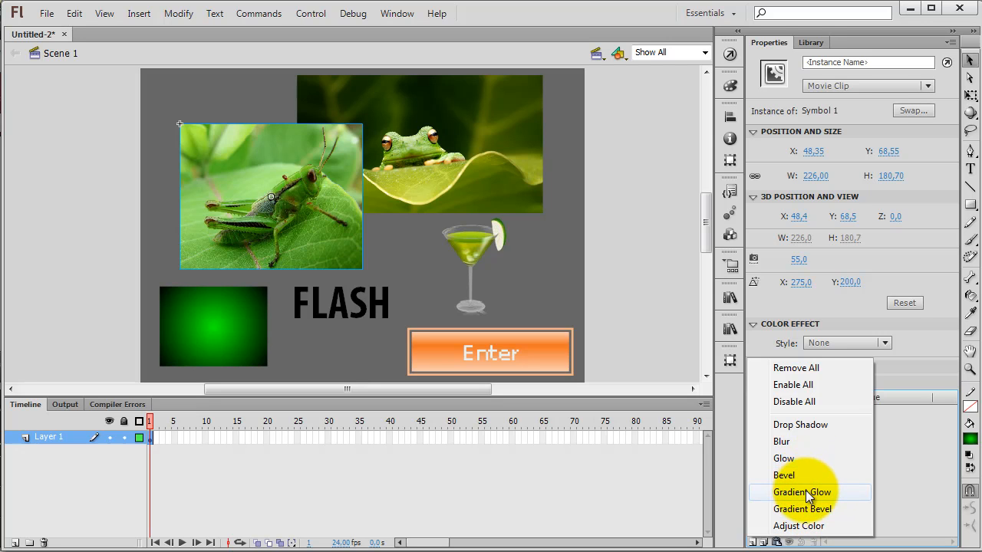
{"action": "left_click", "coordinate": [807, 495]}
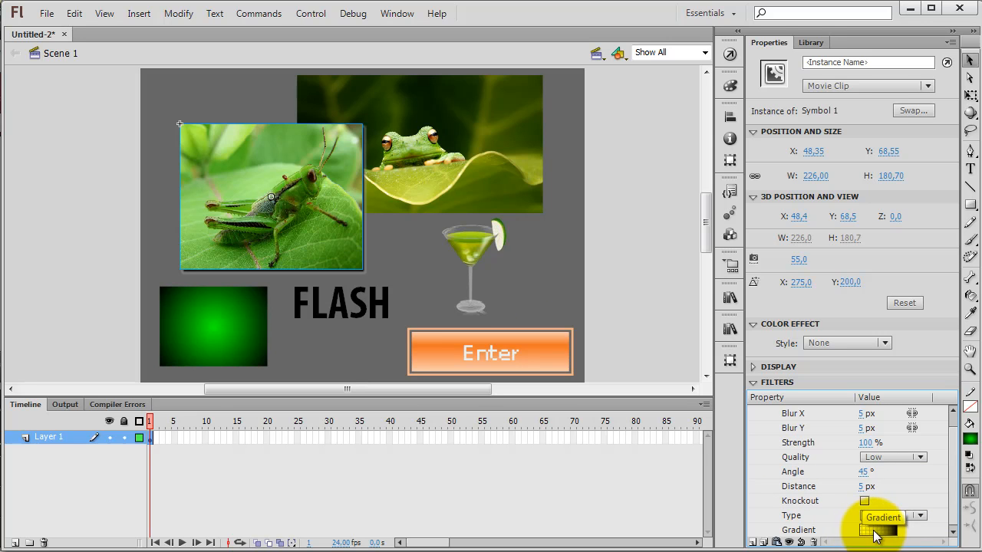
{"action": "left_click_drag", "start_coordinate": [953, 479], "coordinate": [953, 469]}
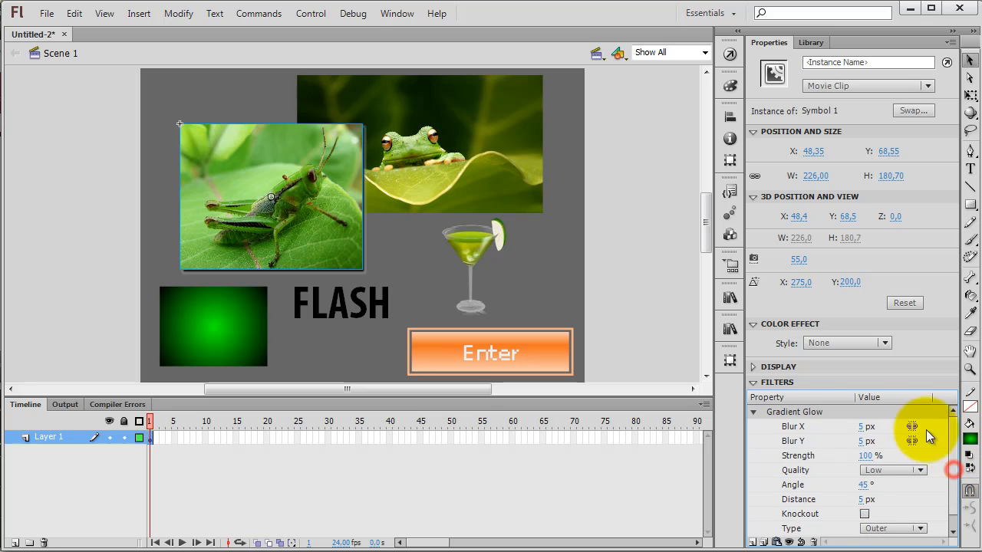
{"action": "left_click", "coordinate": [816, 415]}
{"action": "left_click", "coordinate": [813, 542]}
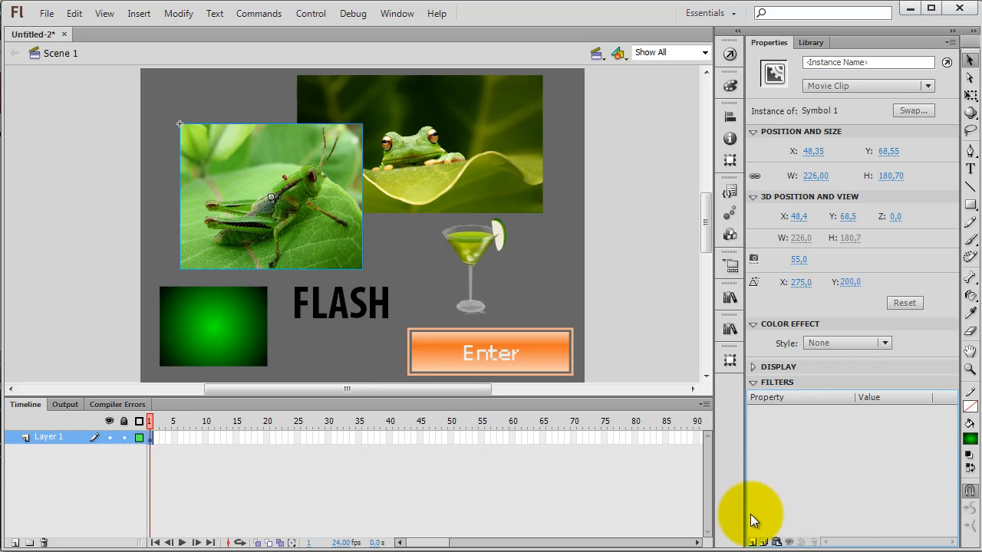
Step: Try an Adjust Color filter on the grasshopper with brightness 51, contrast 30, saturation -27 and hue 26, and remove it
{"action": "left_click", "coordinate": [753, 541]}
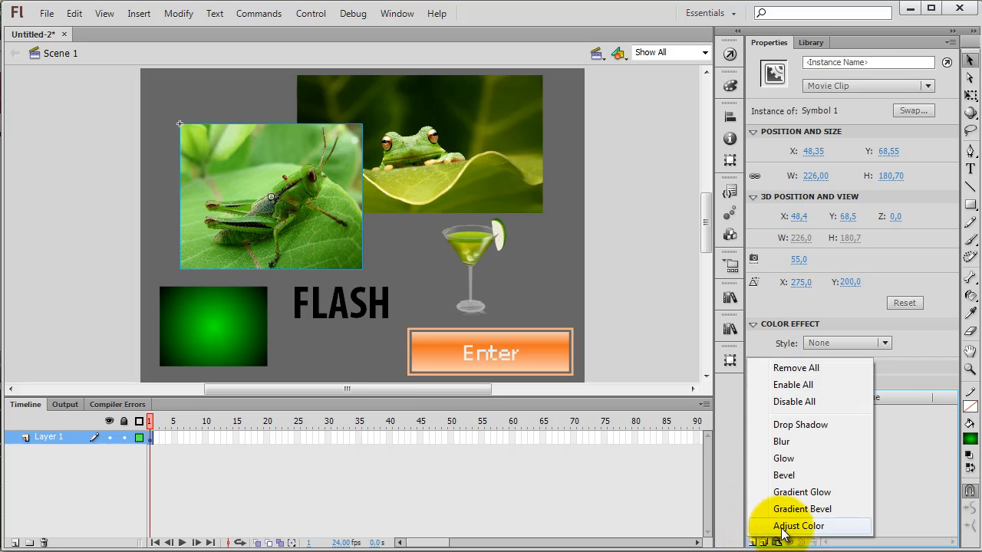
{"action": "left_click", "coordinate": [782, 528]}
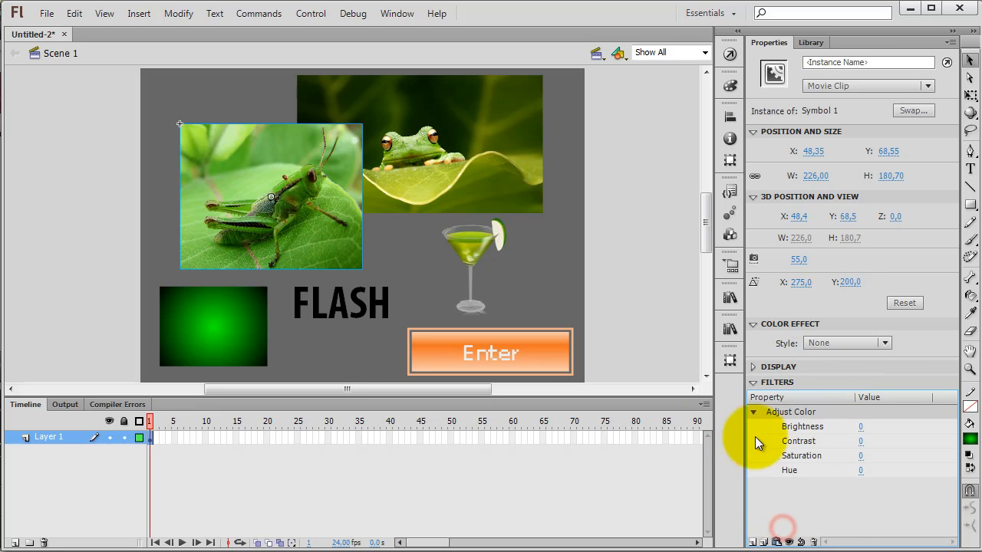
{"action": "left_click", "coordinate": [860, 427]}
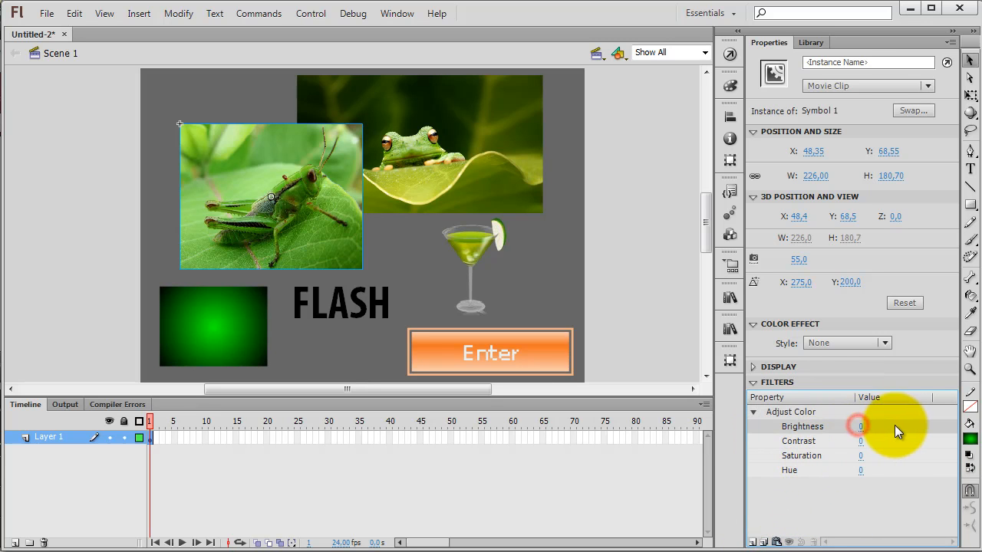
{"action": "left_click_drag", "start_coordinate": [861, 427], "coordinate": [840, 456]}
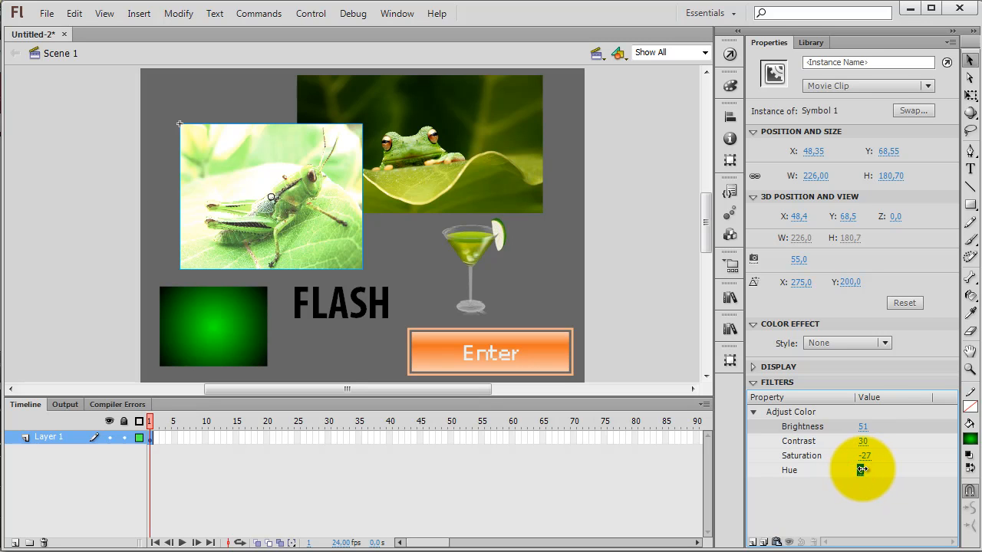
{"action": "left_click_drag", "start_coordinate": [861, 471], "coordinate": [882, 470]}
{"action": "left_click", "coordinate": [863, 487]}
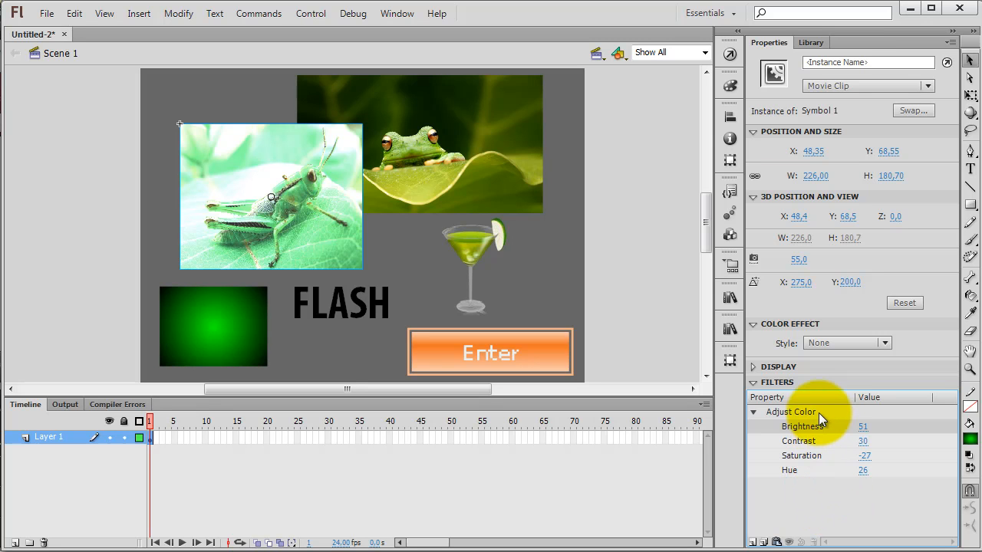
{"action": "left_click", "coordinate": [817, 542]}
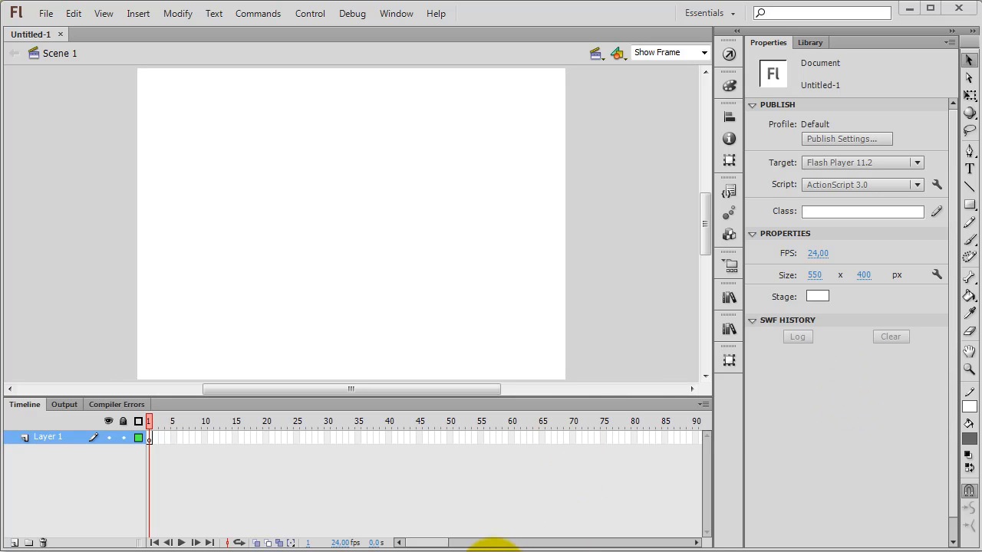
Step: Play the finished "Al-Qur'an petunjuk" movie in Adobe Flash Player
{"action": "key", "text": "ctrl+Return"}
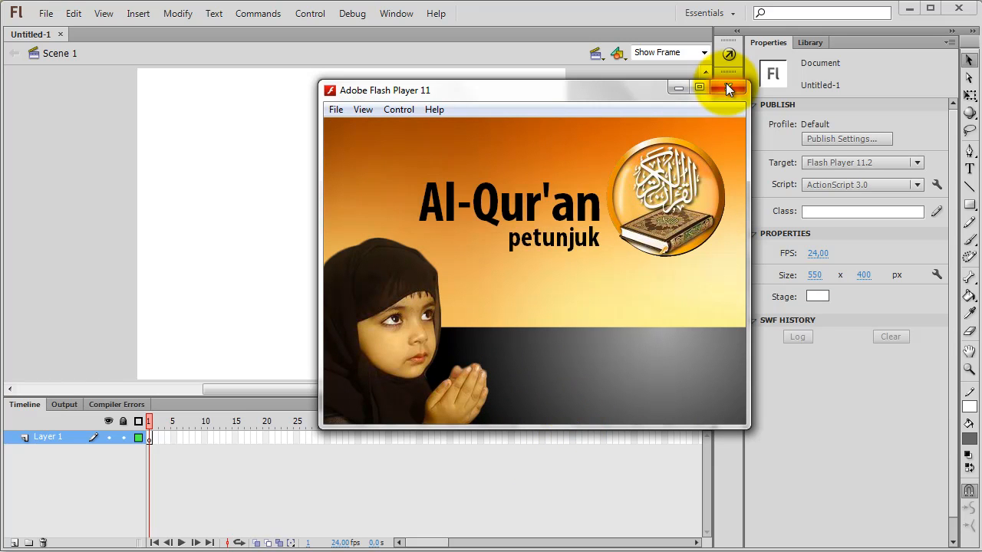
Step: Close the movie preview and import background.jpg, foto.png and qur'an.png into the document's library
{"action": "left_click", "coordinate": [727, 88]}
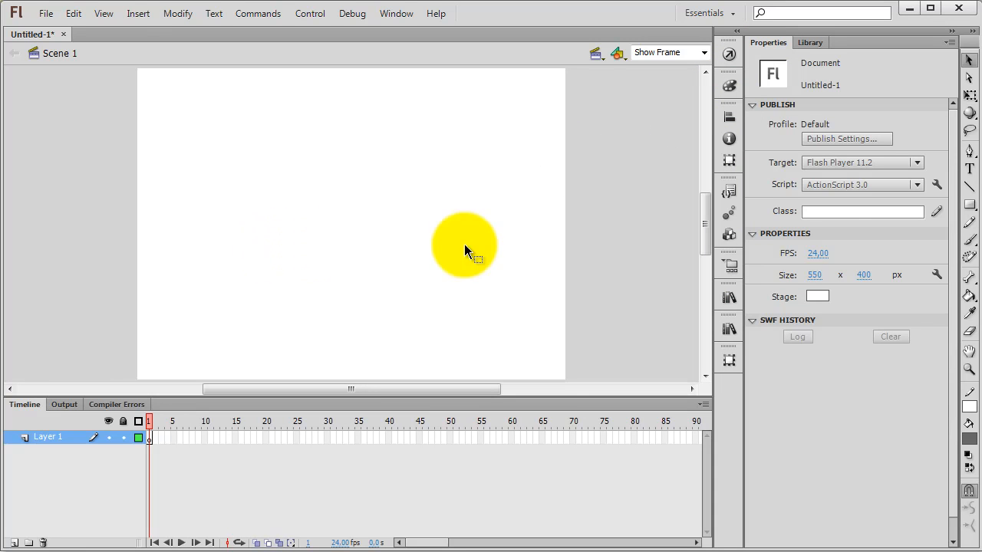
{"action": "left_click", "coordinate": [45, 16]}
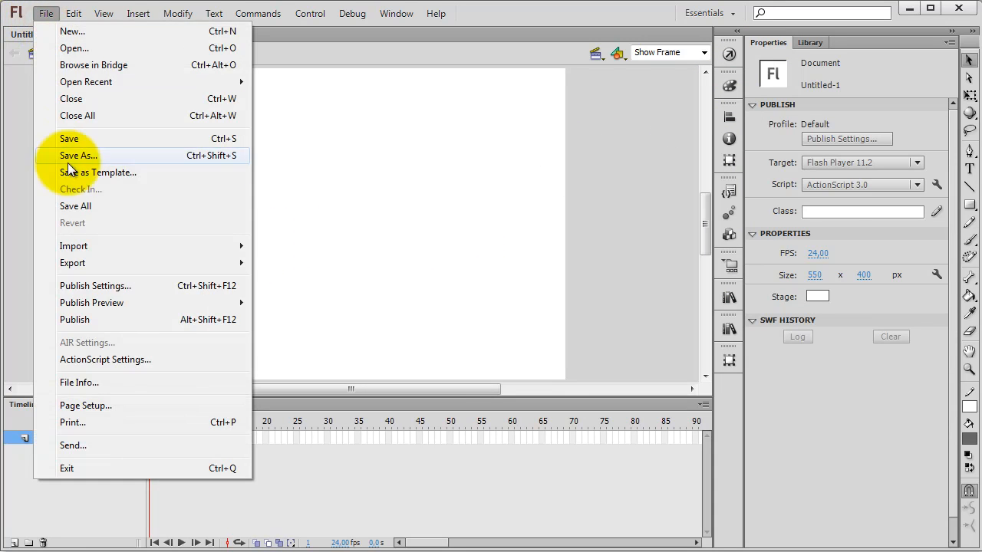
{"action": "mouse_move", "coordinate": [97, 252]}
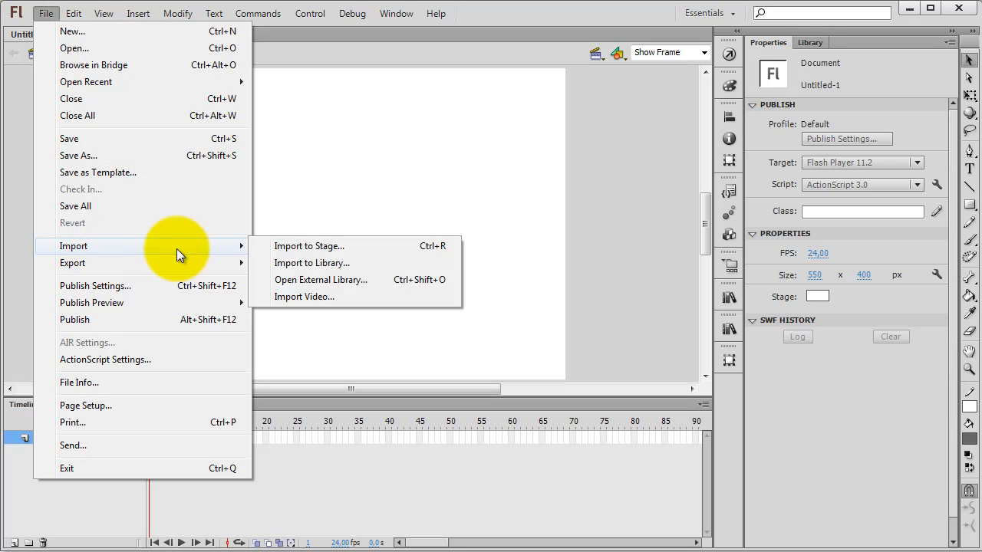
{"action": "left_click", "coordinate": [321, 264]}
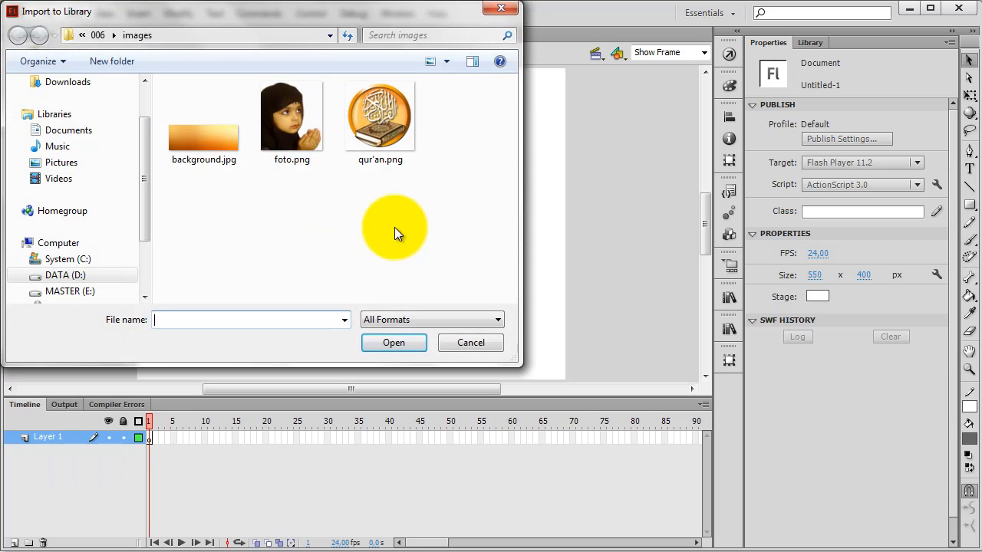
{"action": "left_click_drag", "start_coordinate": [451, 119], "coordinate": [165, 167]}
{"action": "left_click", "coordinate": [394, 343]}
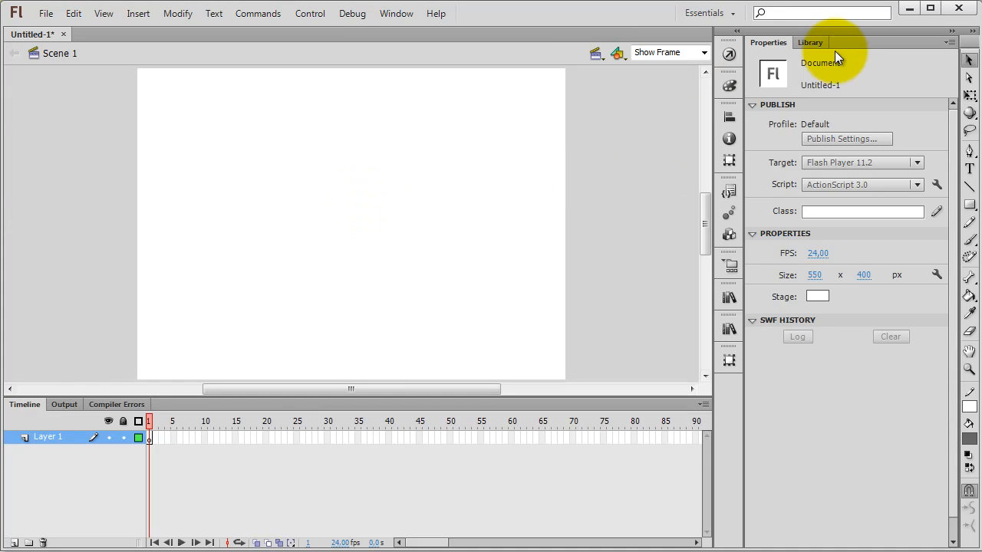
Step: Place foto.png from the library near the lower-left corner of the stage
{"action": "left_click", "coordinate": [809, 43]}
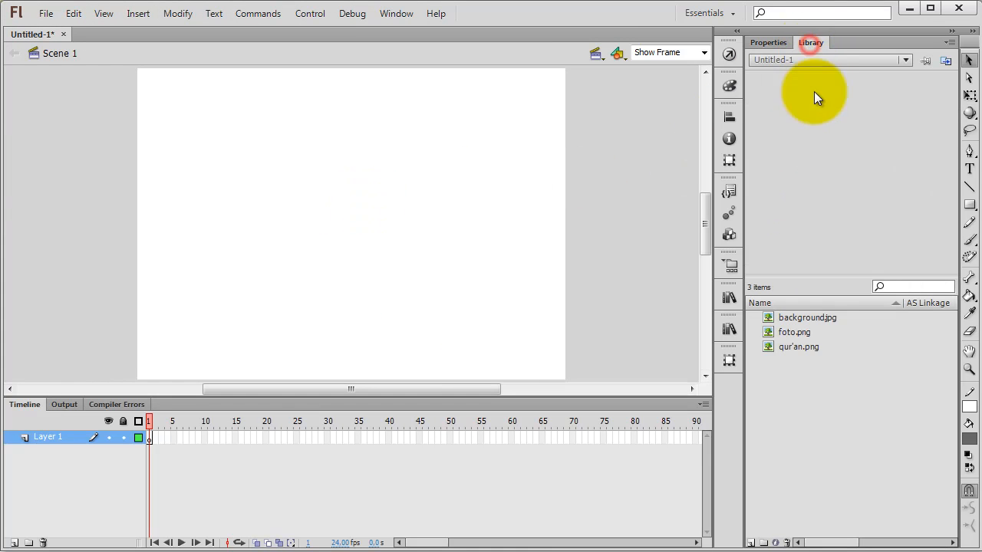
{"action": "left_click", "coordinate": [768, 330]}
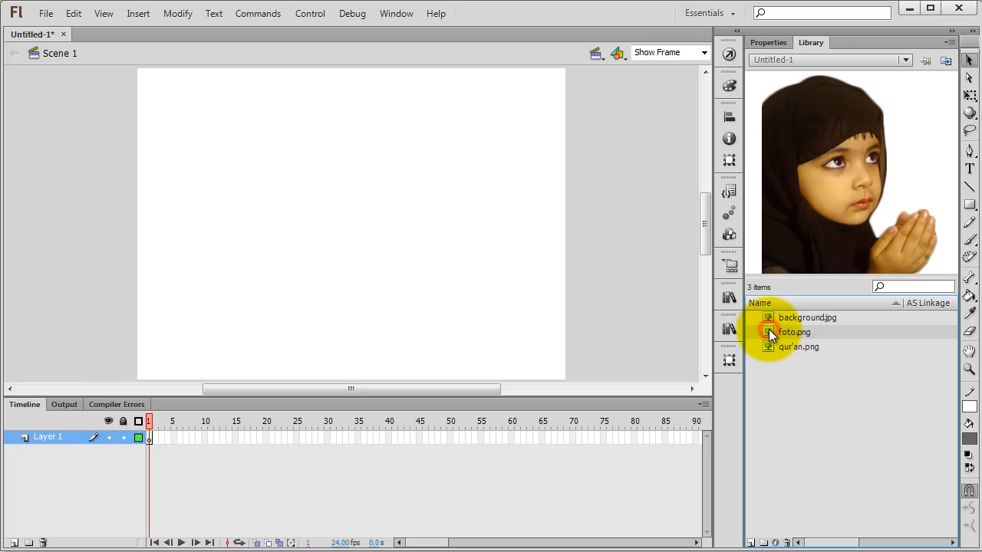
{"action": "left_click_drag", "start_coordinate": [770, 329], "coordinate": [228, 274]}
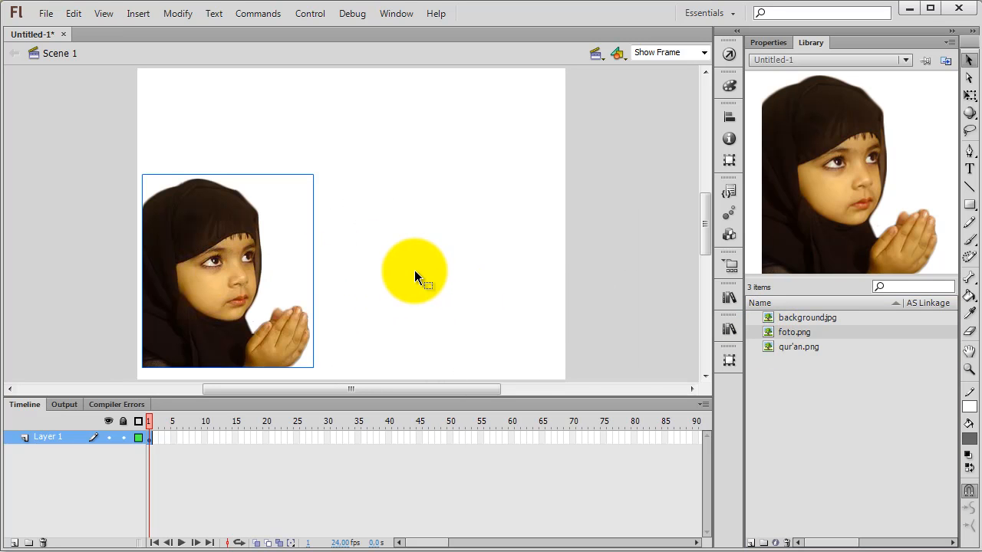
Step: Rename Layer 1 as foto
{"action": "double_click", "coordinate": [39, 439]}
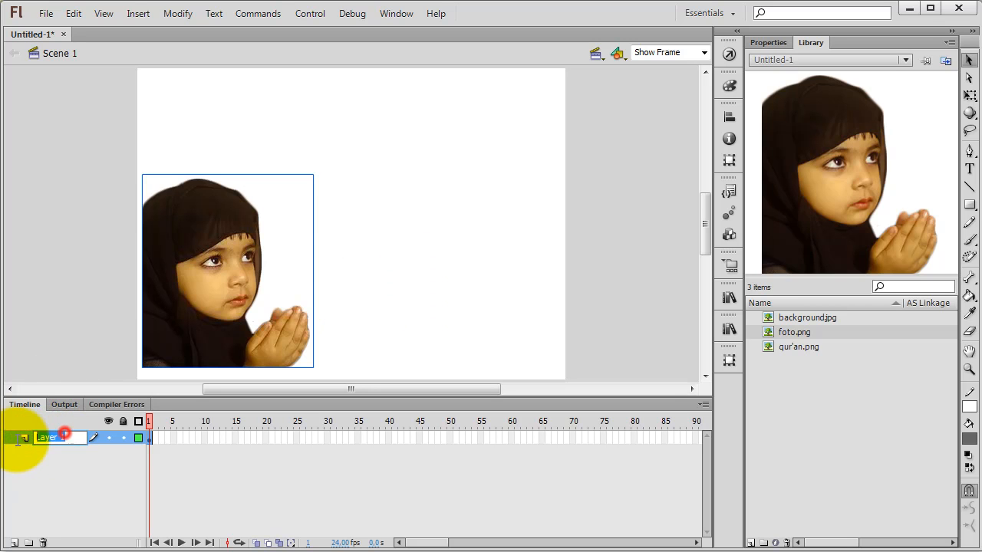
{"action": "type", "text": "fot"}
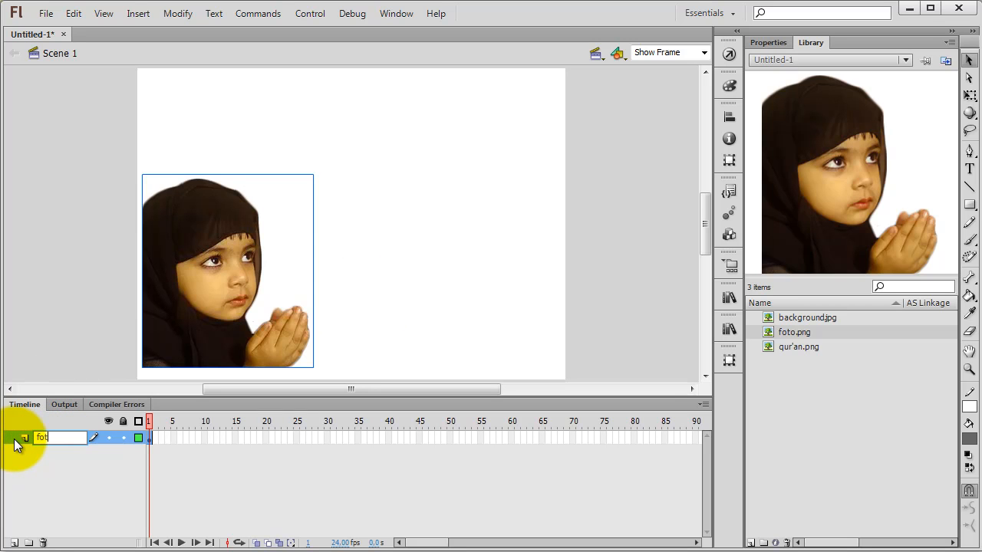
{"action": "type", "text": "o"}
{"action": "key", "text": "Return"}
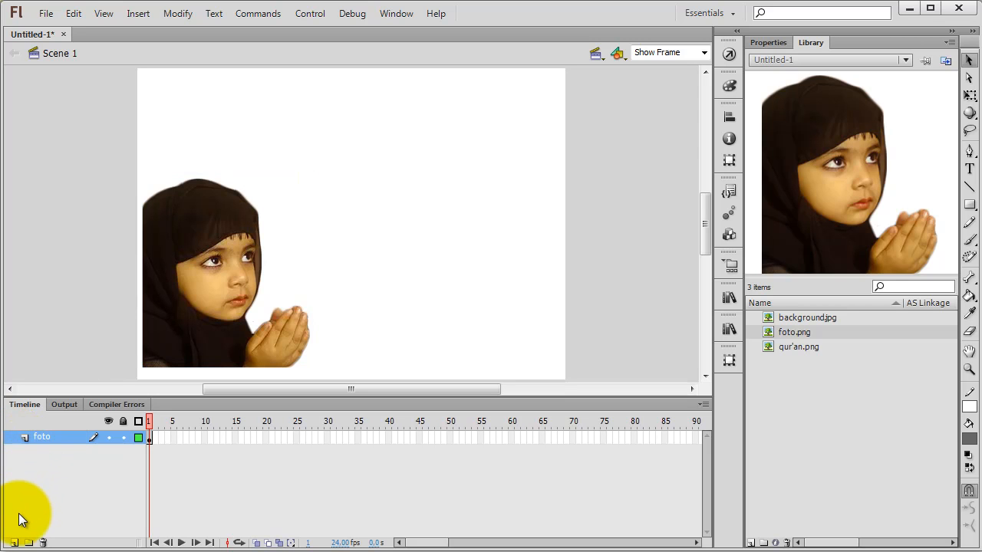
Step: Align the girl's photo to the left and bottom edges of the stage and deselect it
{"action": "left_click", "coordinate": [187, 286]}
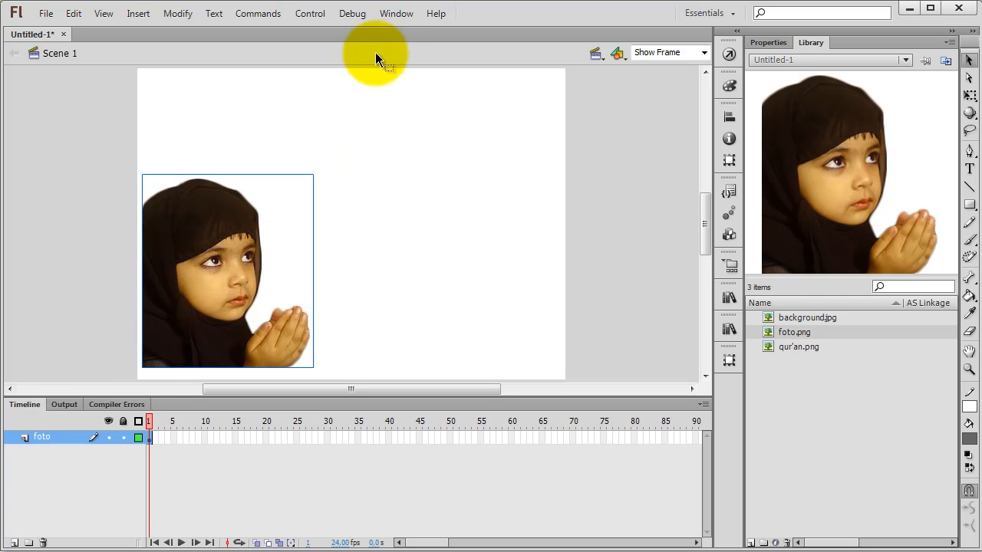
{"action": "left_click", "coordinate": [391, 17]}
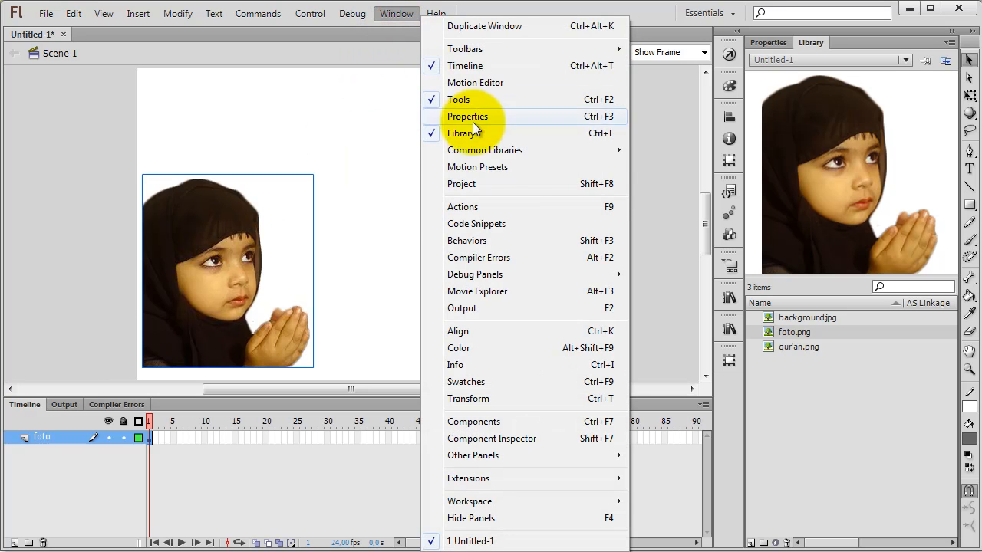
{"action": "left_click", "coordinate": [474, 331]}
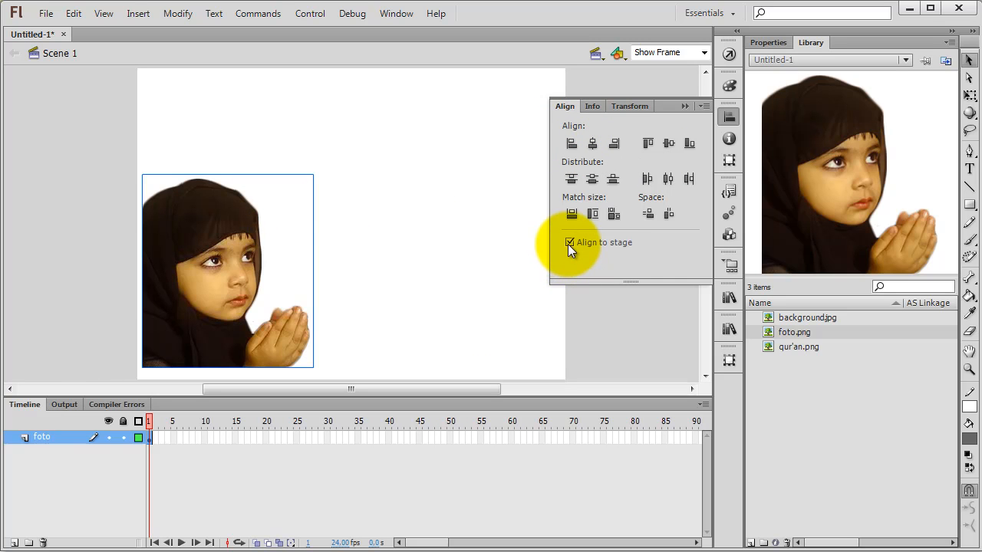
{"action": "left_click", "coordinate": [571, 144]}
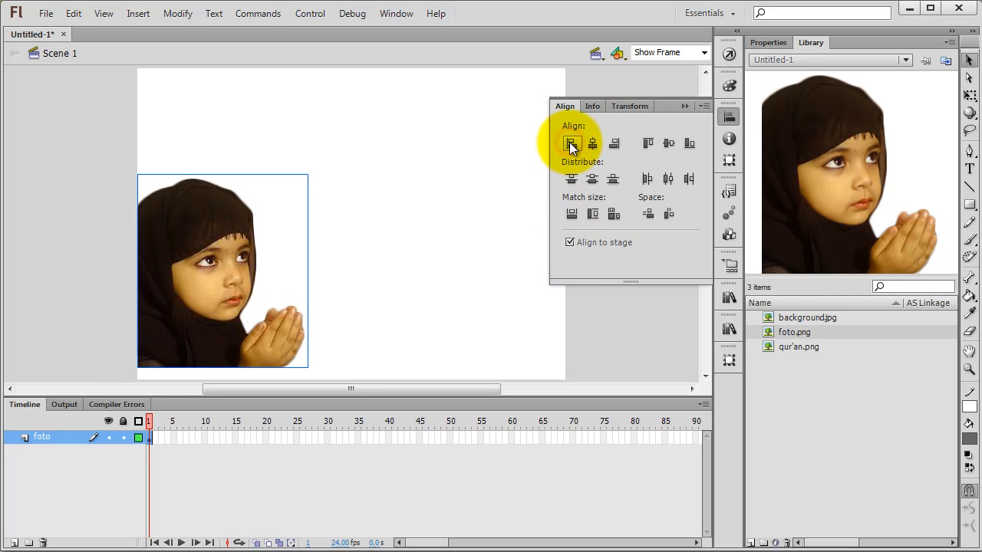
{"action": "left_click", "coordinate": [690, 144]}
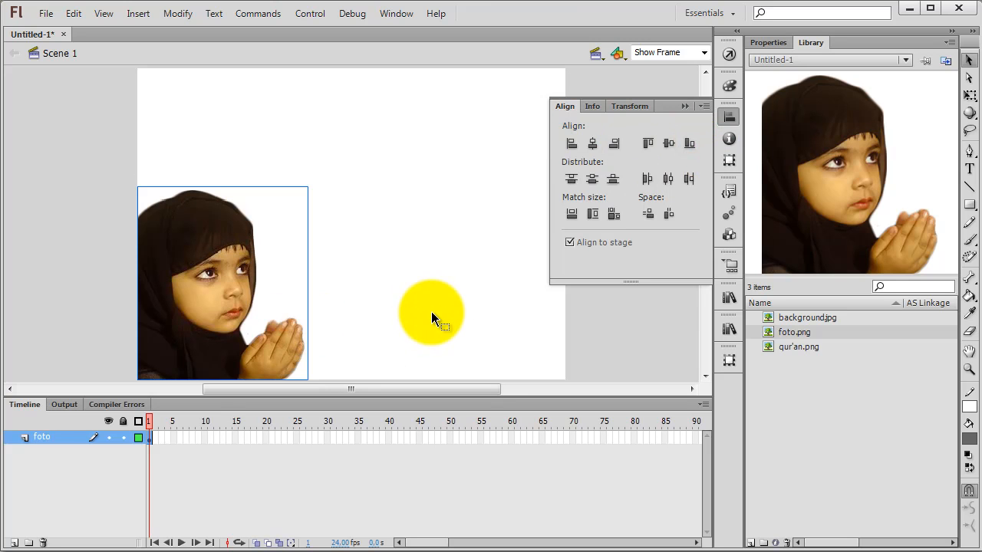
{"action": "left_click", "coordinate": [431, 311]}
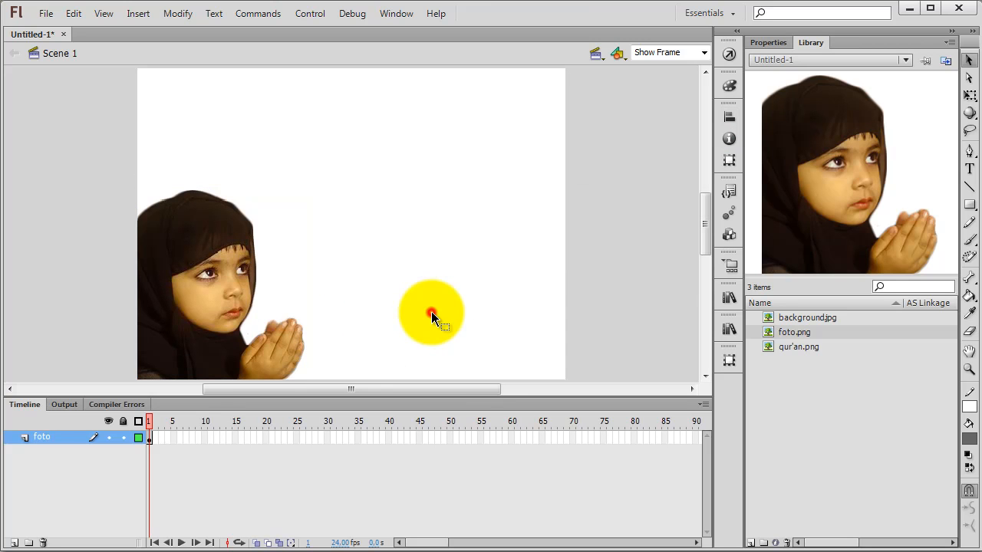
Step: Copy the girl's photo and add a new layer named foto2 above the foto layer
{"action": "right_click", "coordinate": [216, 267]}
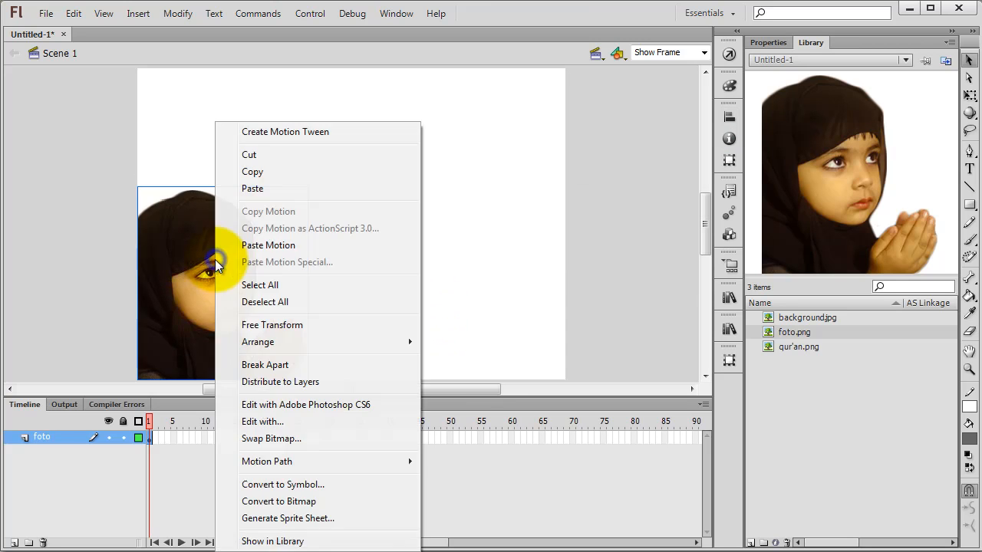
{"action": "left_click", "coordinate": [263, 173]}
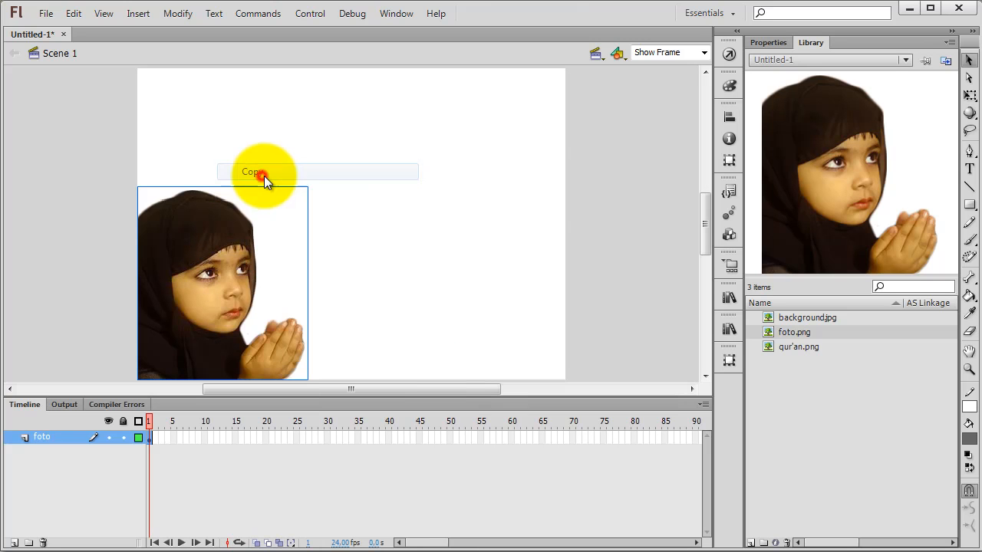
{"action": "left_click", "coordinate": [14, 543]}
{"action": "double_click", "coordinate": [51, 436]}
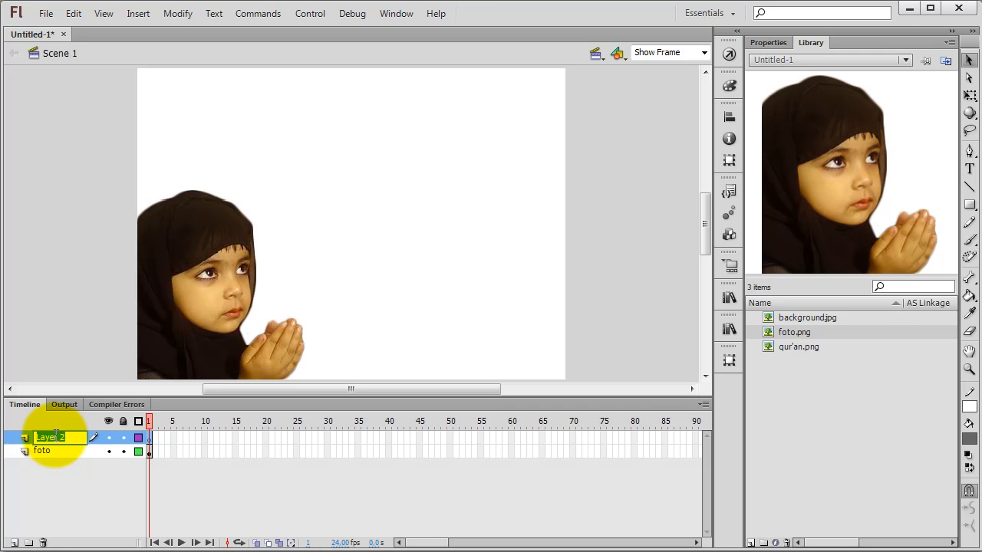
{"action": "type", "text": "f"}
{"action": "left_click", "coordinate": [430, 292]}
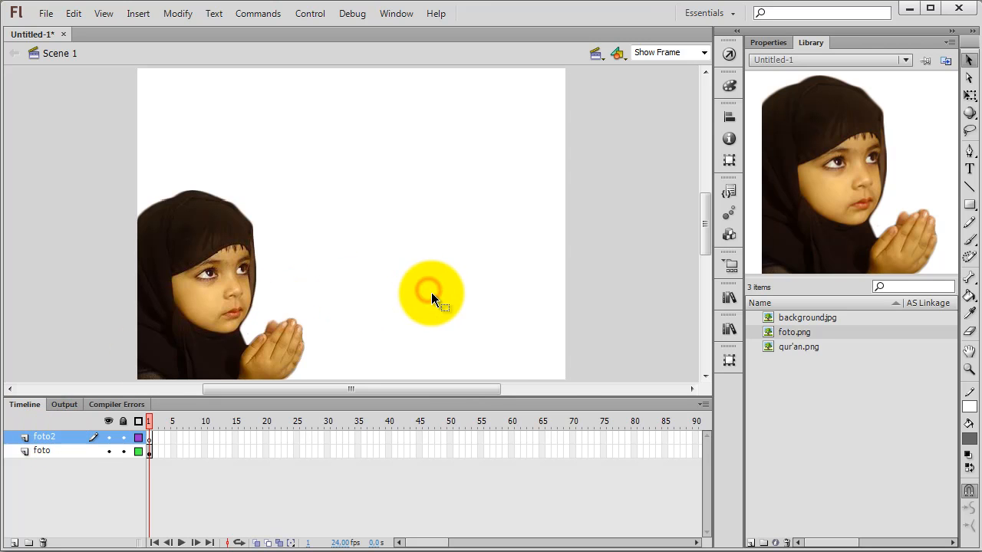
Step: Paste the copied photo in place on the foto2 layer
{"action": "right_click", "coordinate": [418, 196]}
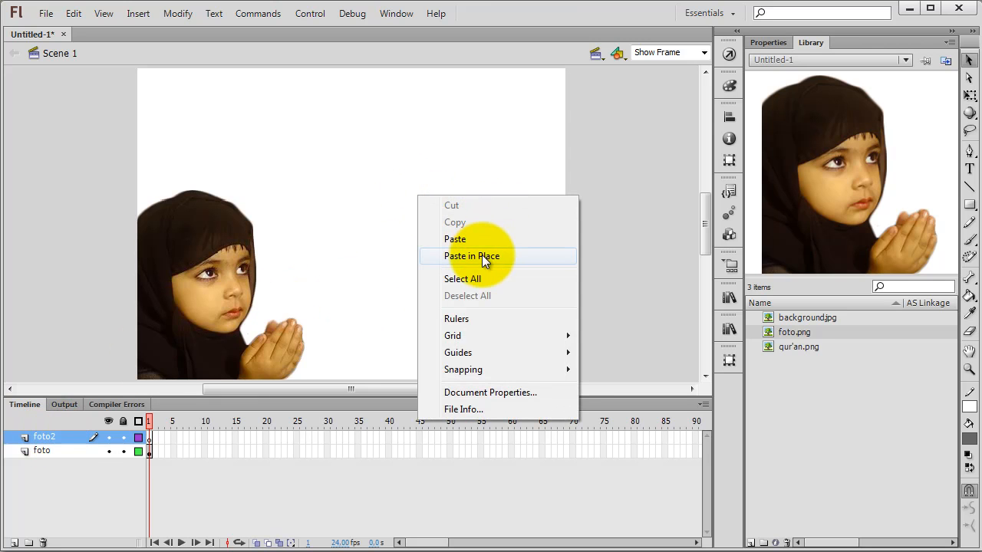
{"action": "left_click", "coordinate": [389, 130]}
{"action": "right_click", "coordinate": [389, 131]}
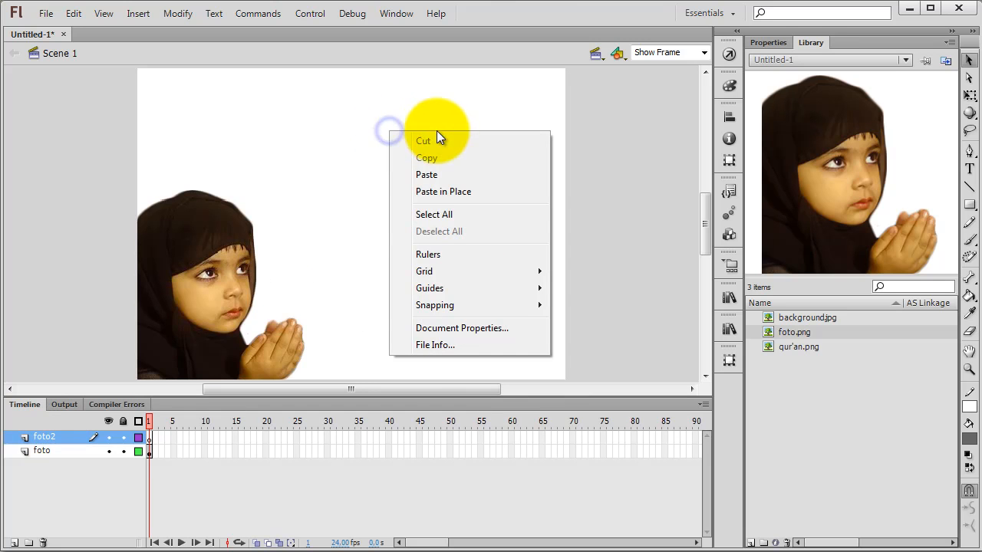
{"action": "left_click", "coordinate": [445, 193]}
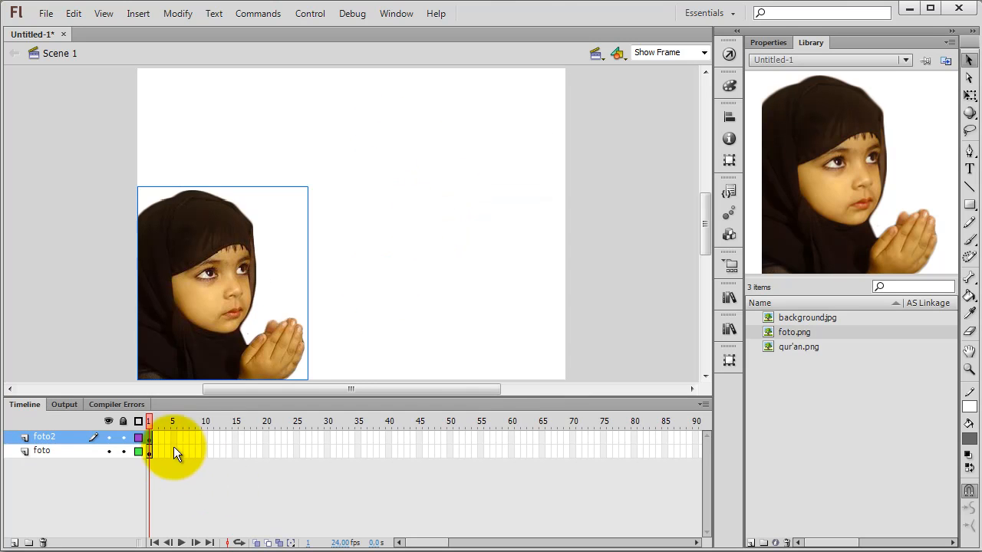
Step: Check the contents of frame 1 on the foto and foto2 layers in turn
{"action": "left_click", "coordinate": [149, 452]}
{"action": "left_click", "coordinate": [150, 438]}
{"action": "left_click", "coordinate": [149, 451]}
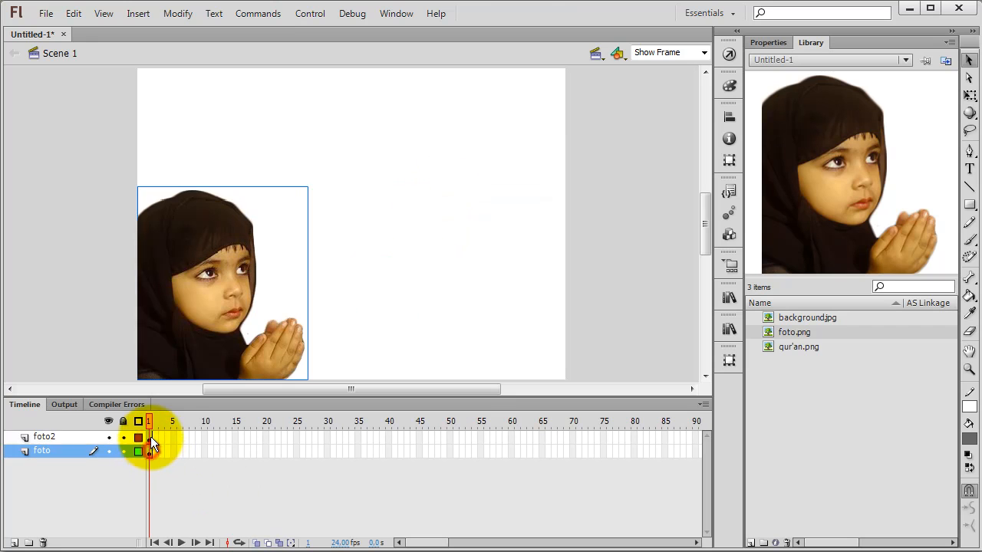
{"action": "left_click", "coordinate": [150, 438]}
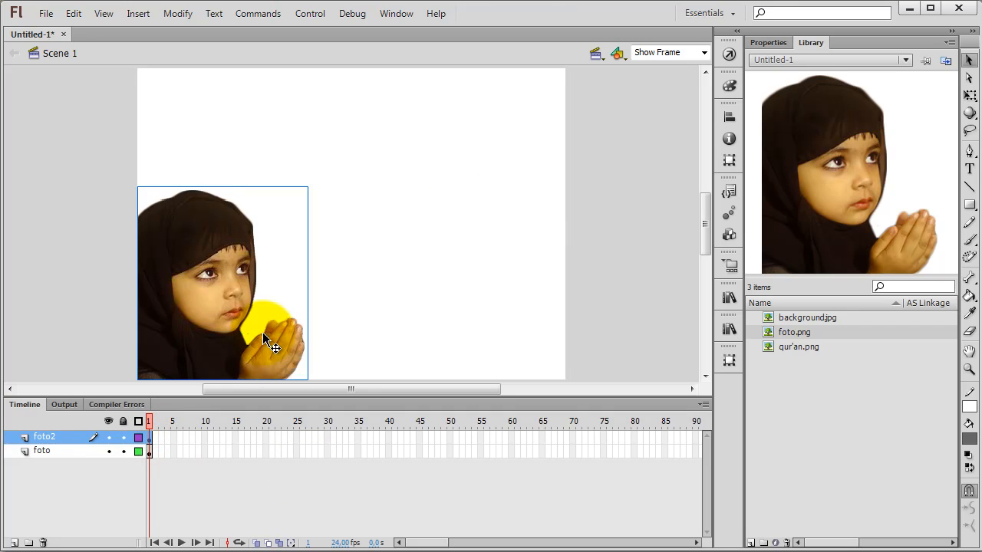
{"action": "left_click", "coordinate": [432, 286]}
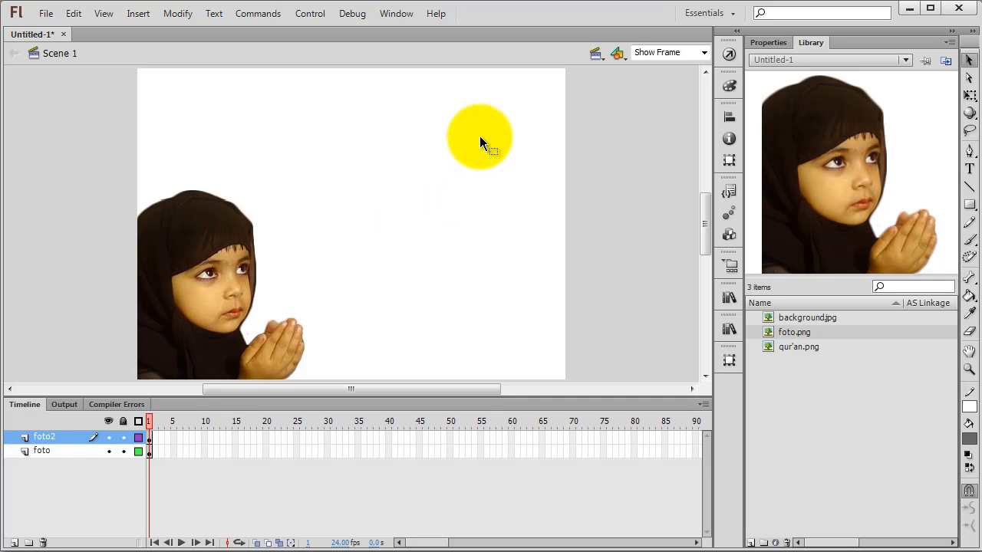
Step: Set the document's stage colour to black (#000000)
{"action": "left_click", "coordinate": [487, 123]}
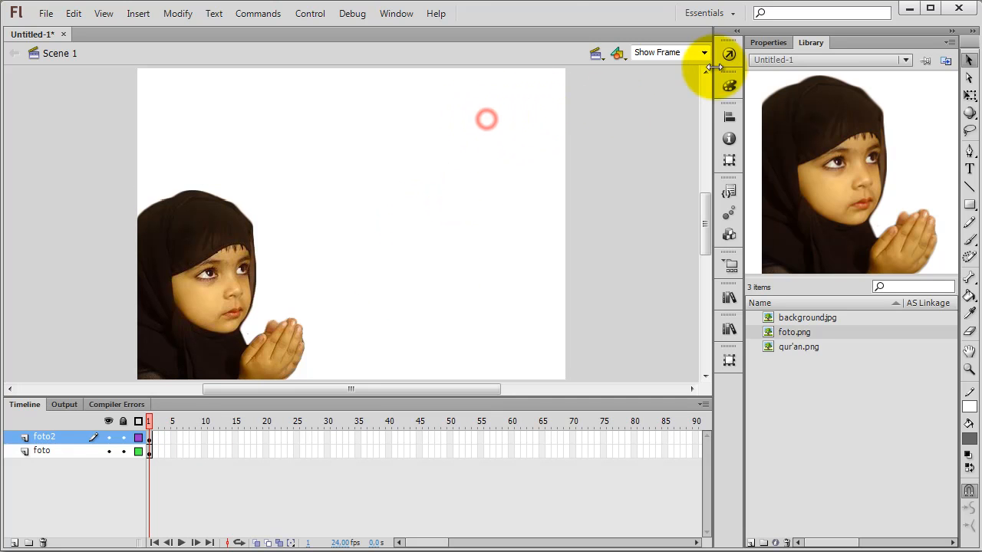
{"action": "left_click", "coordinate": [763, 43]}
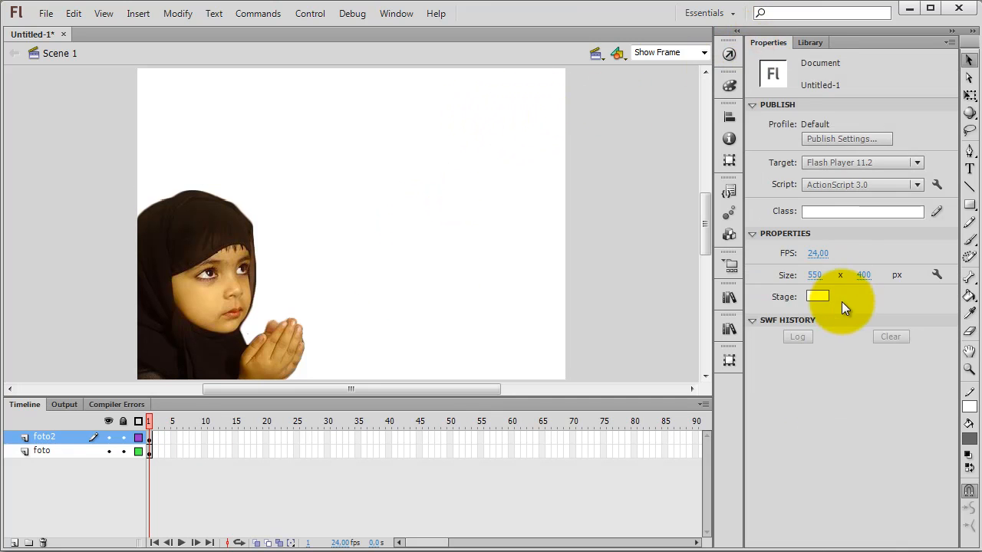
{"action": "left_click", "coordinate": [817, 296]}
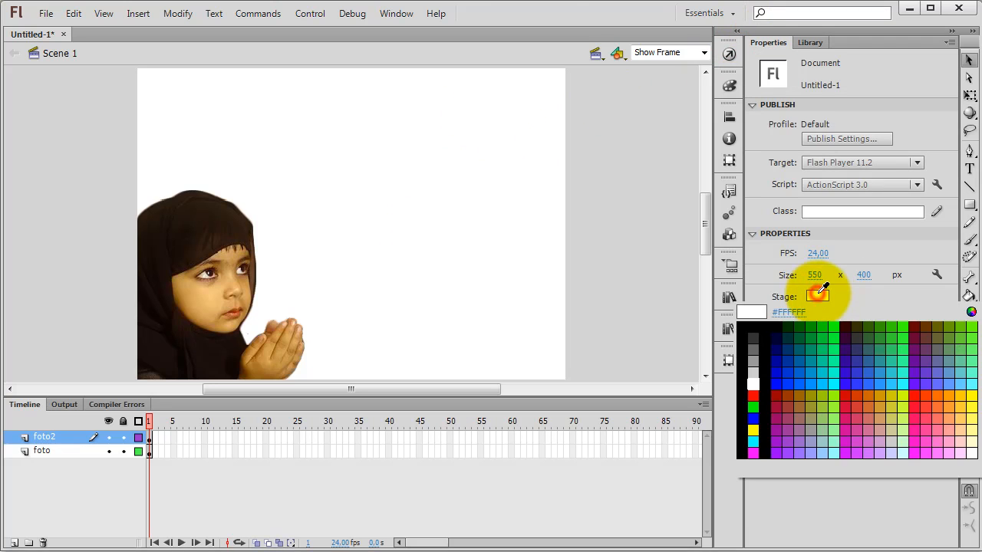
{"action": "left_click", "coordinate": [747, 330]}
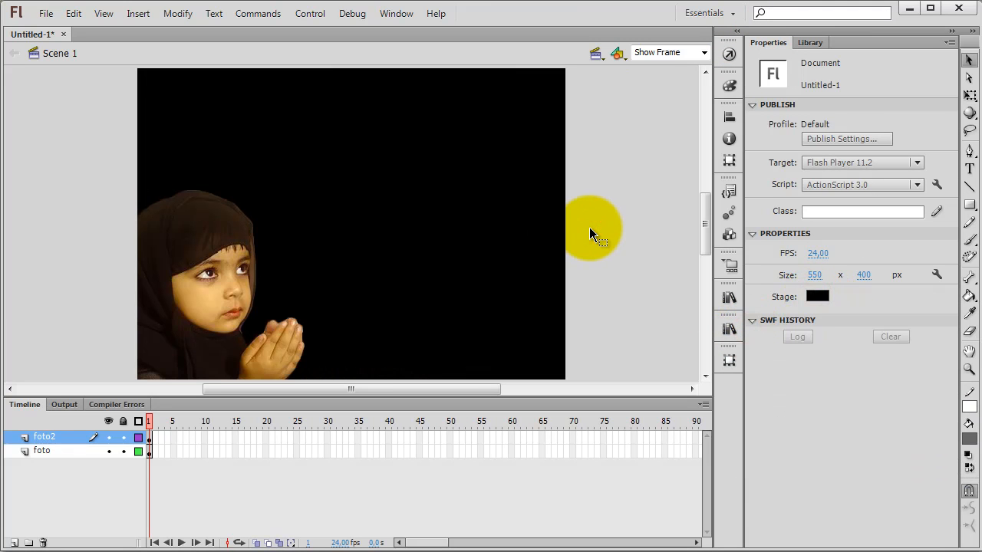
Step: Trace the foto2 bitmap with colour threshold 100, minimum area 8 pixels, Normal corner threshold and Smooth curve fit
{"action": "key", "text": "ctrl+a"}
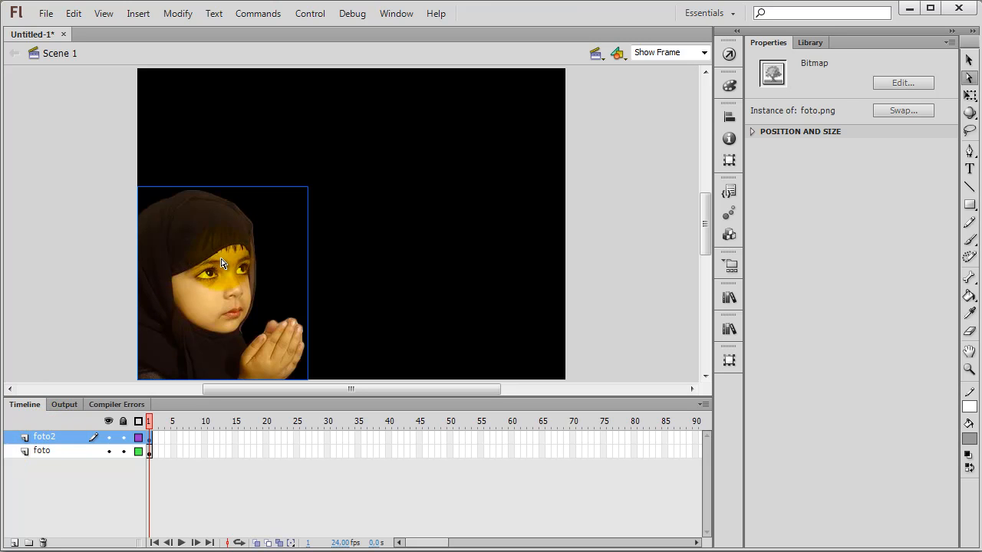
{"action": "left_click", "coordinate": [968, 61]}
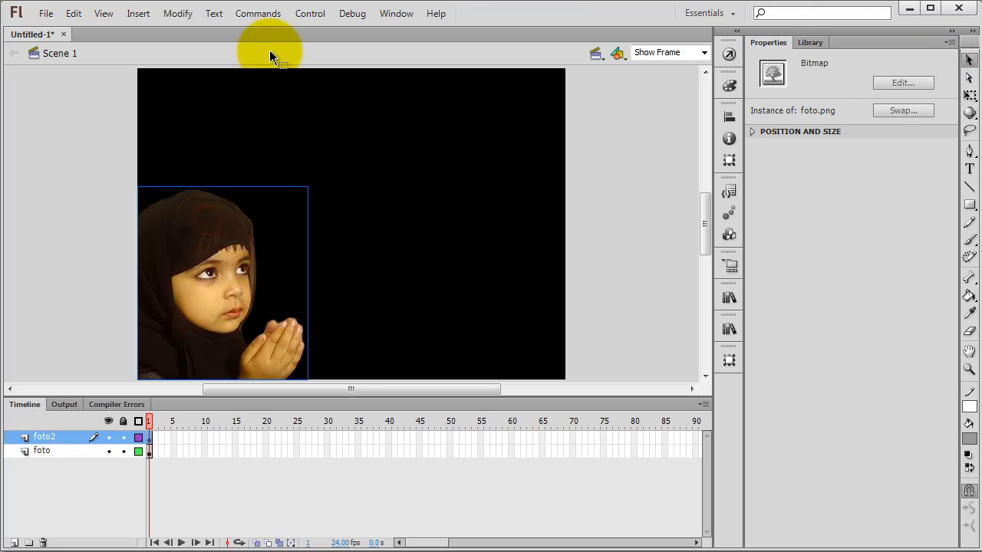
{"action": "left_click", "coordinate": [179, 16]}
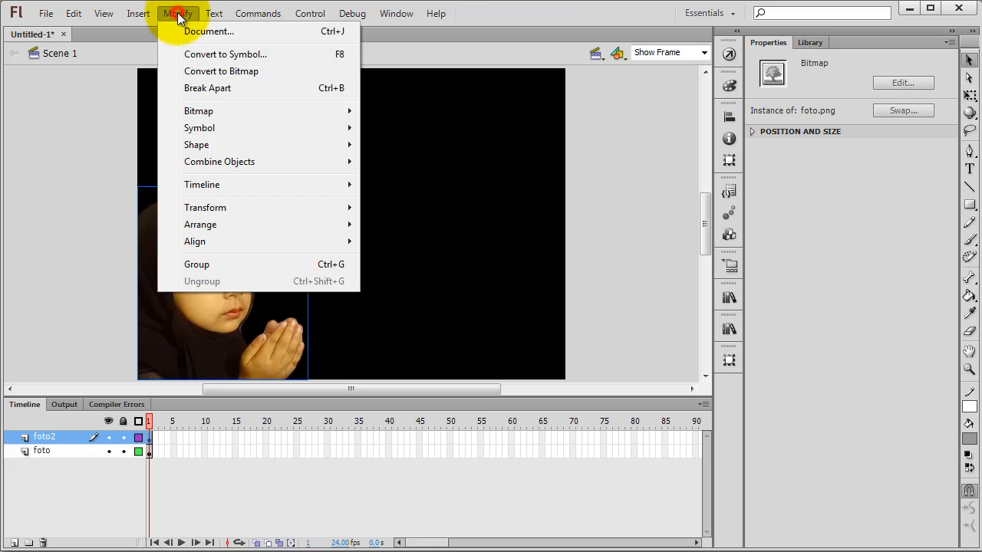
{"action": "mouse_move", "coordinate": [193, 119]}
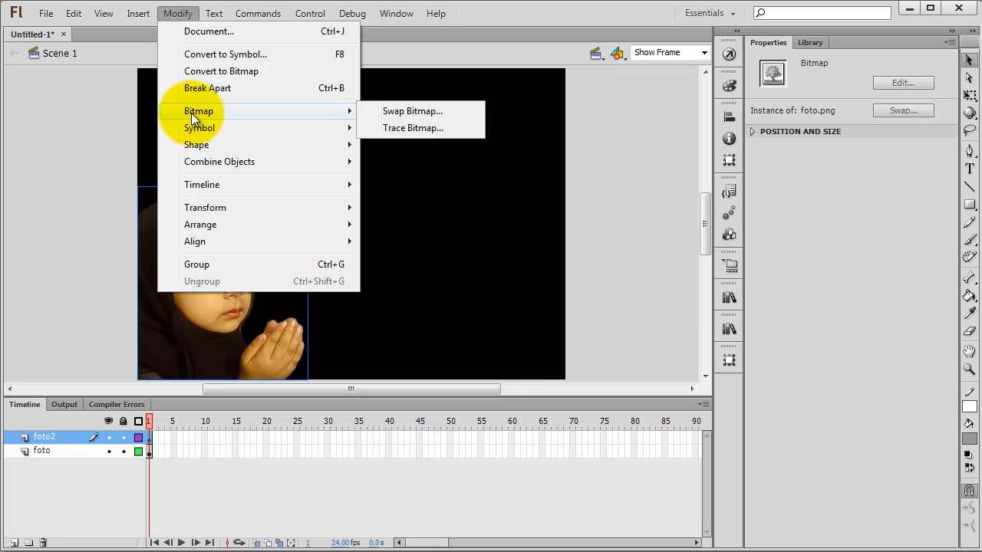
{"action": "left_click", "coordinate": [403, 130]}
{"action": "key", "text": "Tab"}
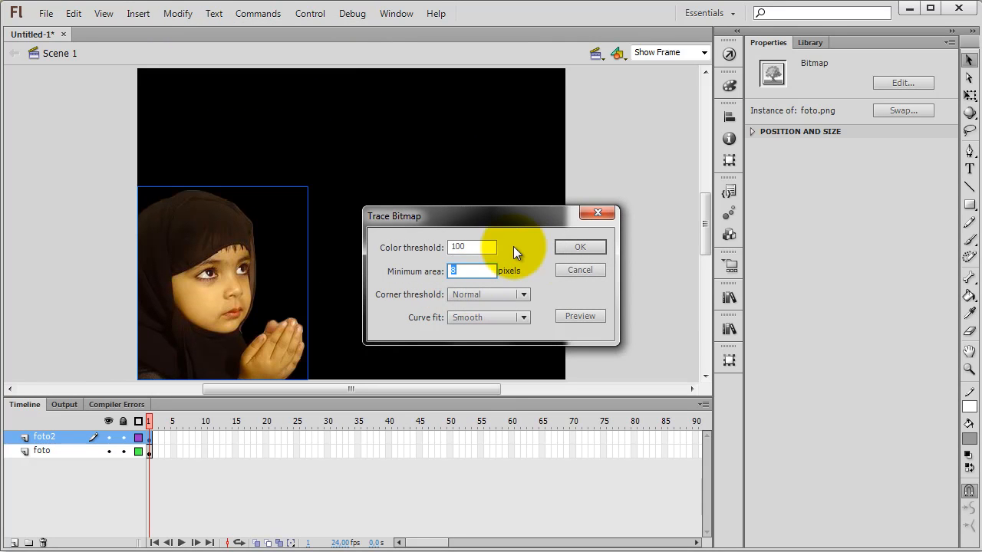
{"action": "left_click", "coordinate": [571, 247]}
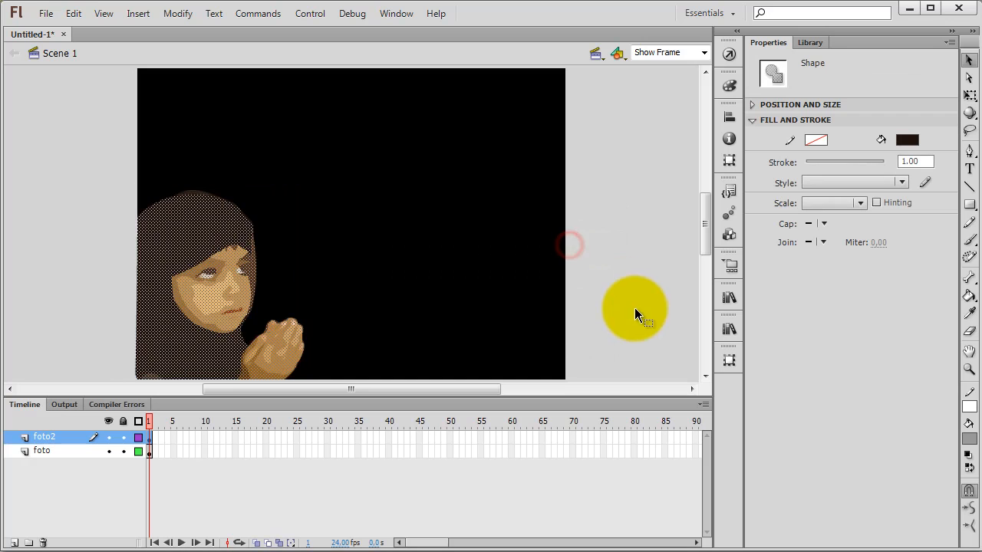
Step: Fill the traced shapes of the girl on the foto2 layer with solid light grey (#CCCCCC)
{"action": "left_click", "coordinate": [907, 141]}
{"action": "left_click", "coordinate": [740, 214]}
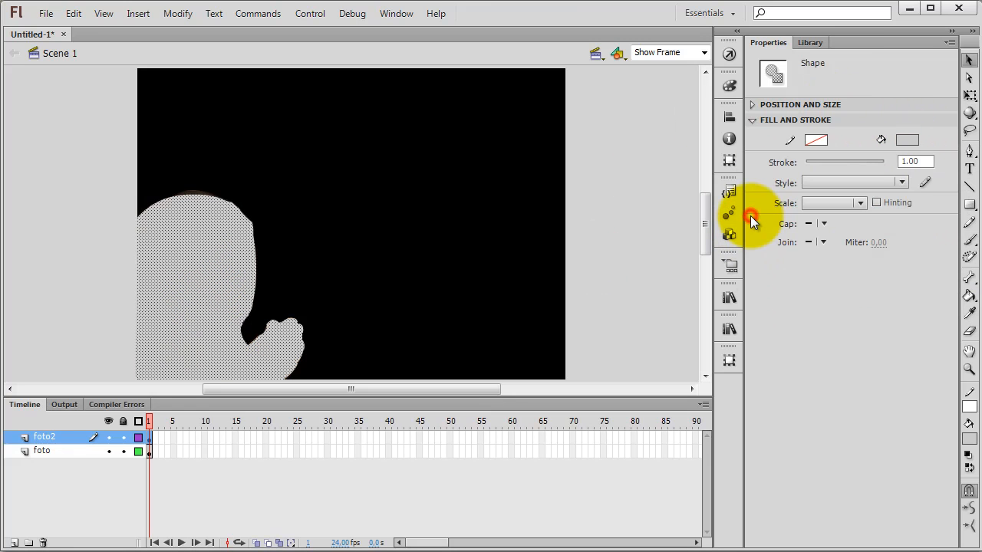
{"action": "left_click", "coordinate": [623, 206]}
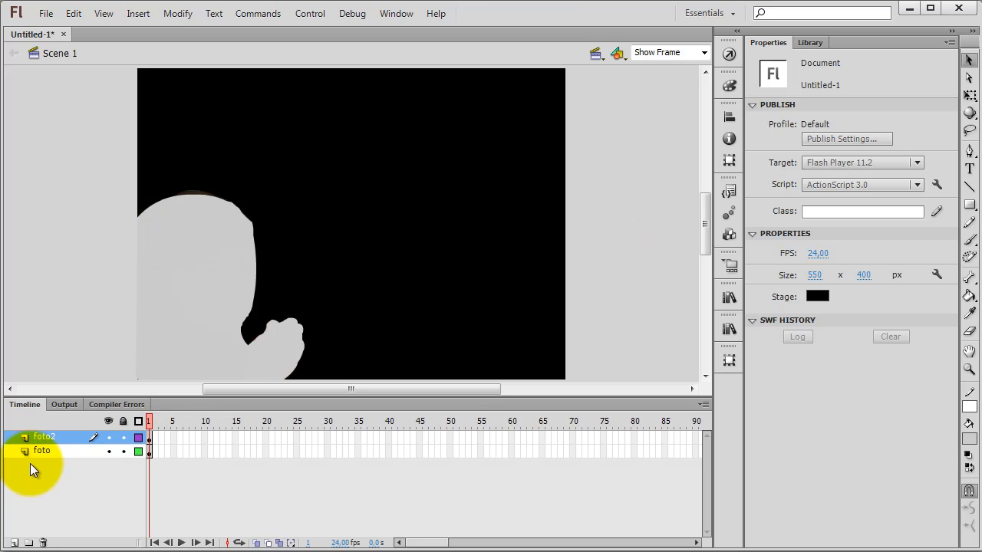
Step: Add a new layer named kilat above the foto2 layer
{"action": "left_click", "coordinate": [13, 543]}
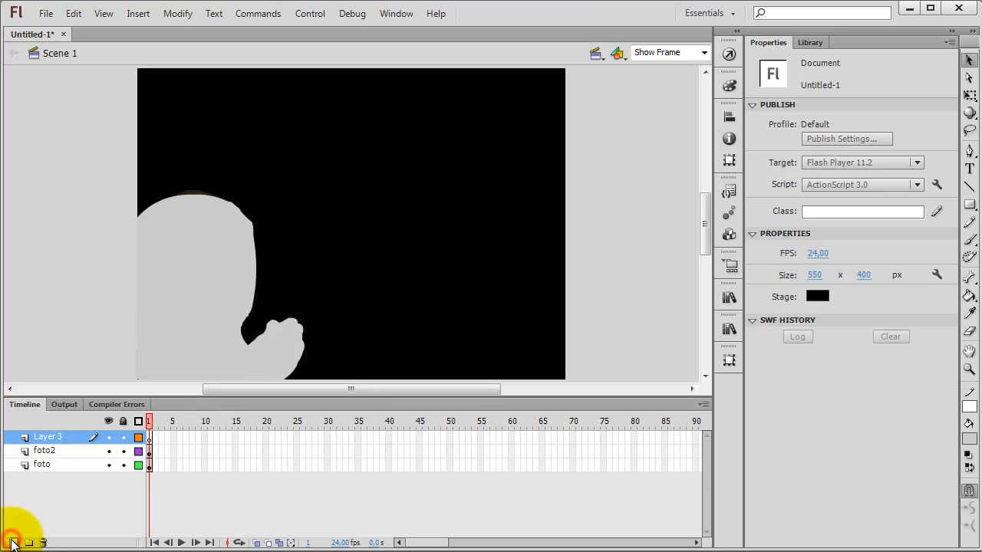
{"action": "double_click", "coordinate": [44, 436]}
{"action": "type", "text": "ki"}
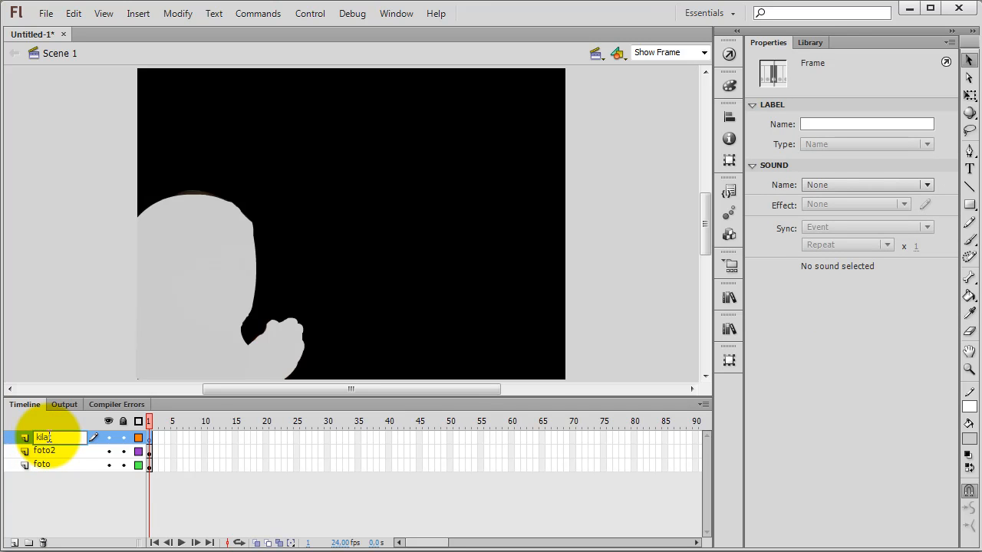
{"action": "type", "text": "la"}
{"action": "key", "text": "Return"}
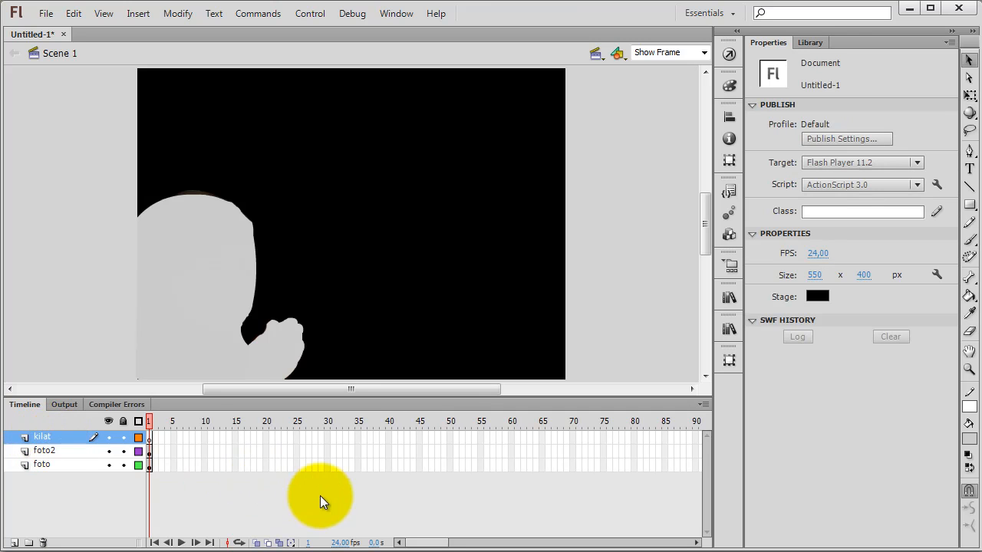
Step: Draw a wide, flat light grey rectangle without a stroke on the kilat layer, just below the girl's silhouette and outside the stage, and select it
{"action": "left_click", "coordinate": [970, 208]}
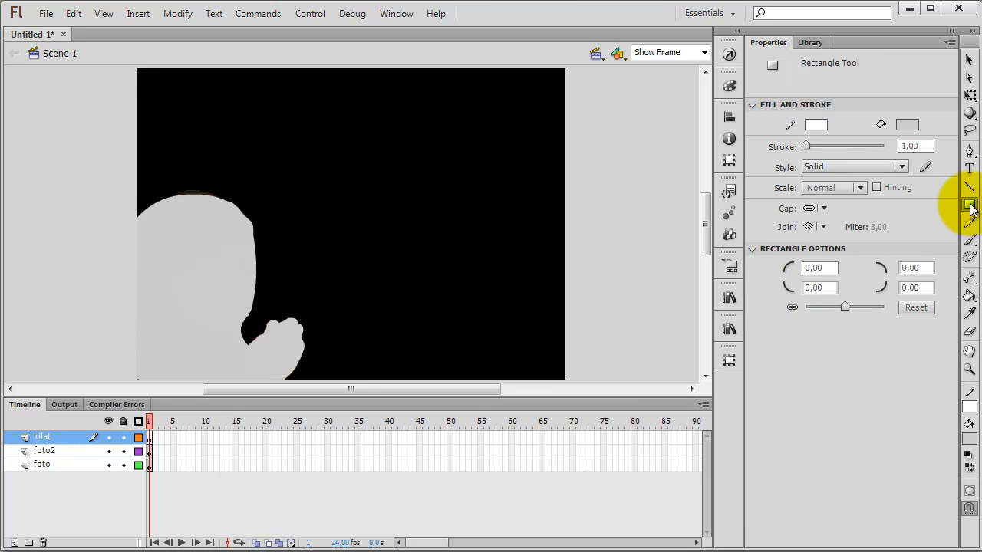
{"action": "left_click", "coordinate": [907, 125]}
{"action": "left_click", "coordinate": [907, 124]}
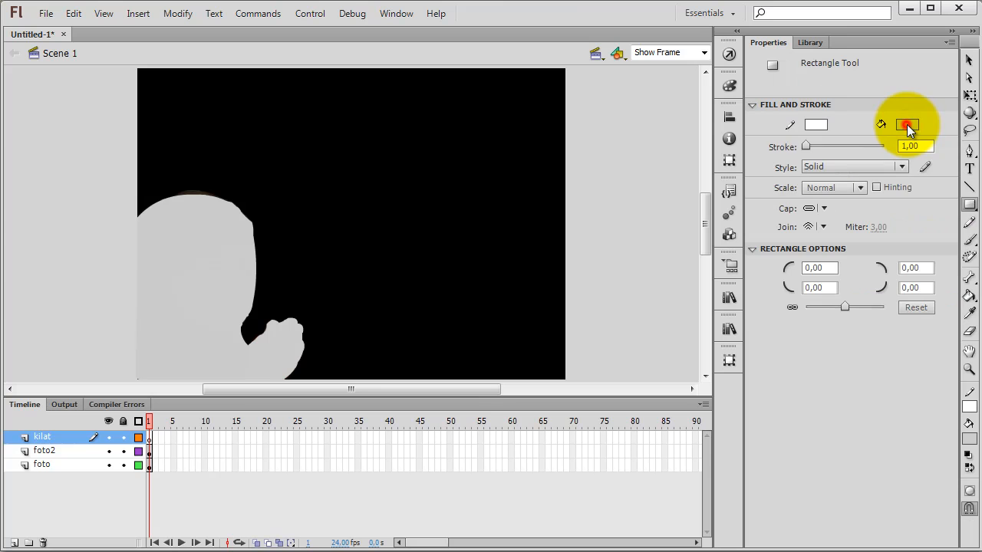
{"action": "left_click", "coordinate": [817, 124]}
{"action": "left_click", "coordinate": [954, 140]}
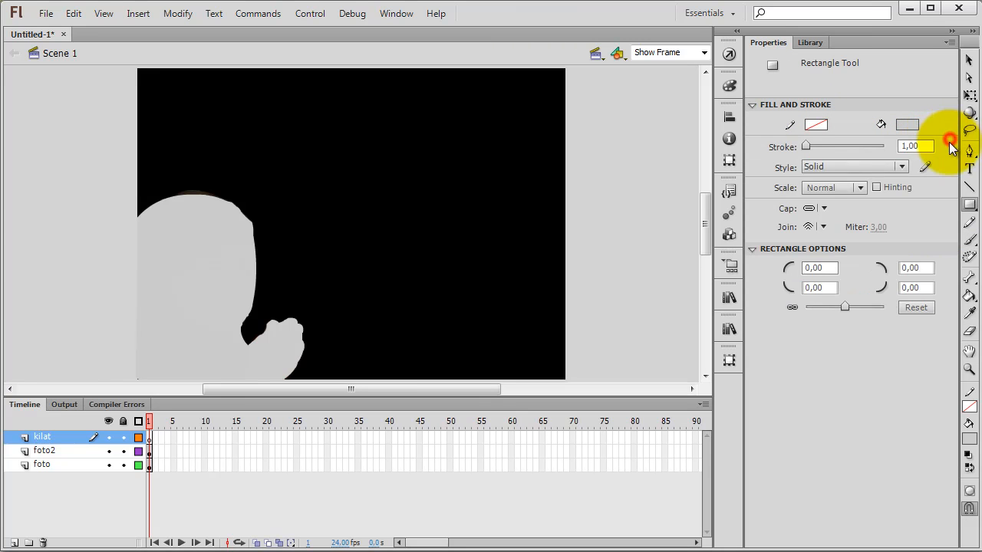
{"action": "scroll", "coordinate": [701, 247], "scroll_direction": "down", "scroll_amount": 3}
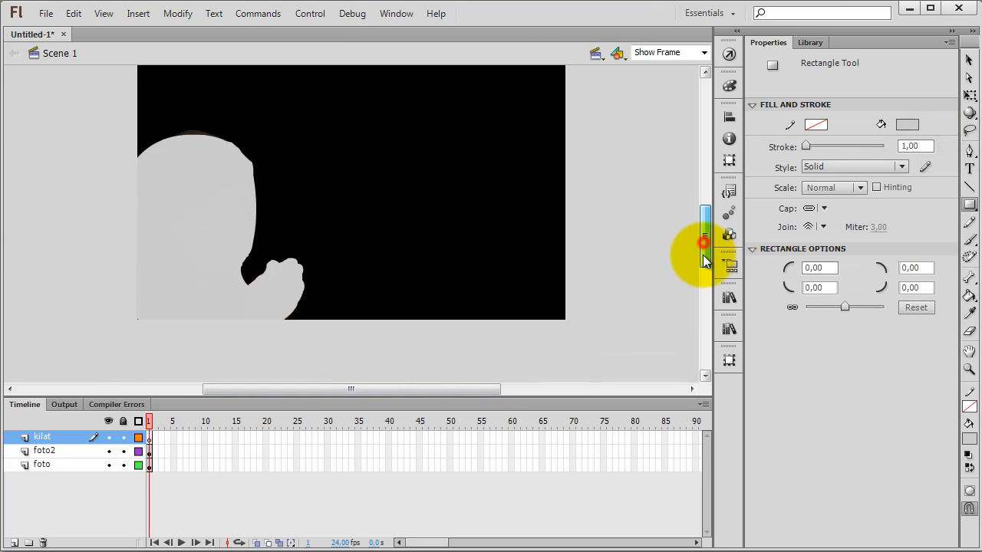
{"action": "left_click_drag", "start_coordinate": [127, 318], "coordinate": [312, 347]}
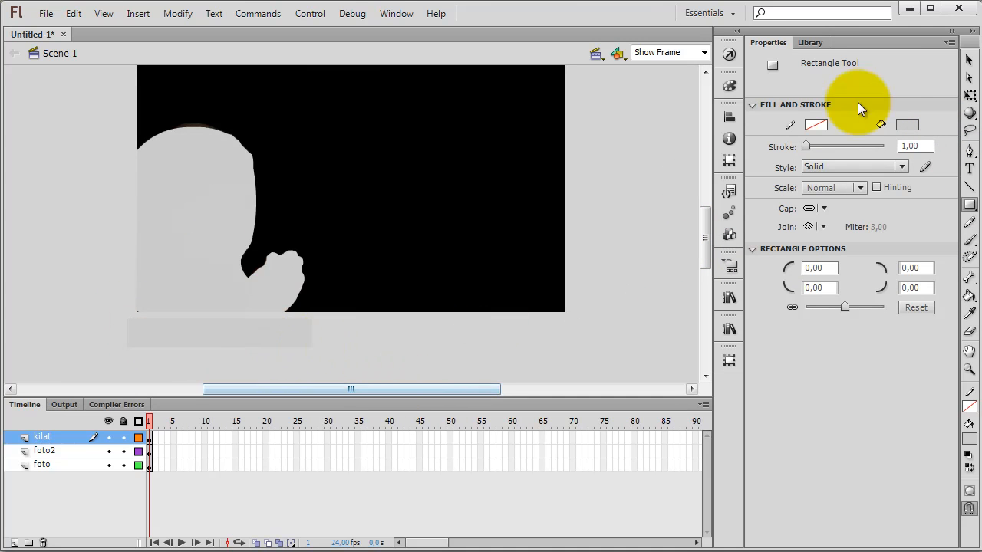
{"action": "left_click", "coordinate": [968, 59]}
{"action": "left_click", "coordinate": [288, 331]}
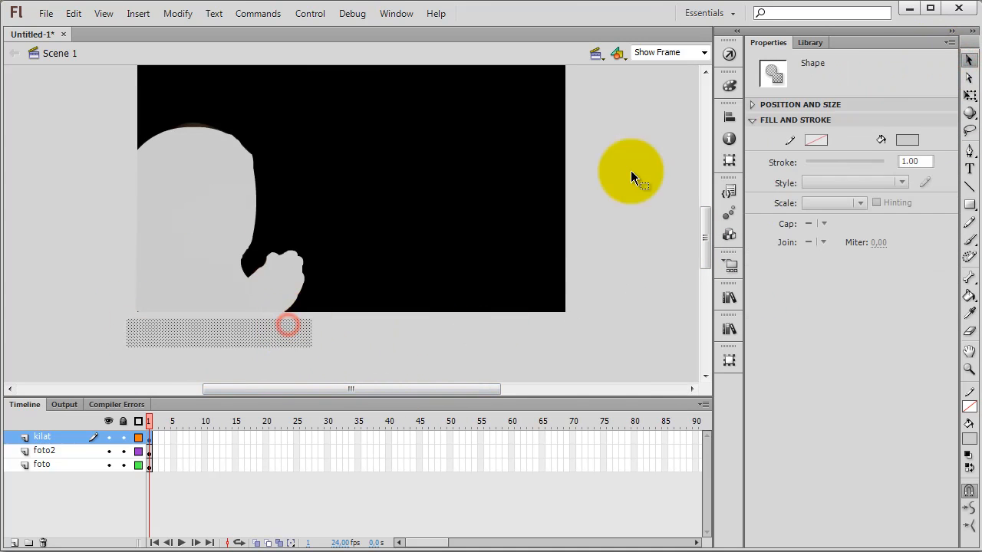
{"action": "left_click", "coordinate": [731, 86]}
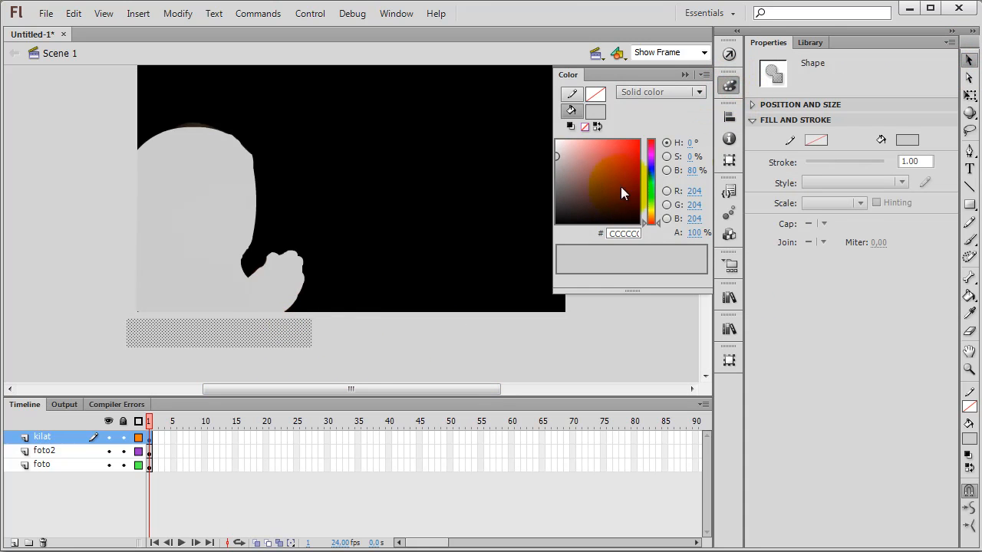
{"action": "left_click", "coordinate": [730, 86]}
{"action": "left_click", "coordinate": [730, 86]}
{"action": "left_click", "coordinate": [729, 86]}
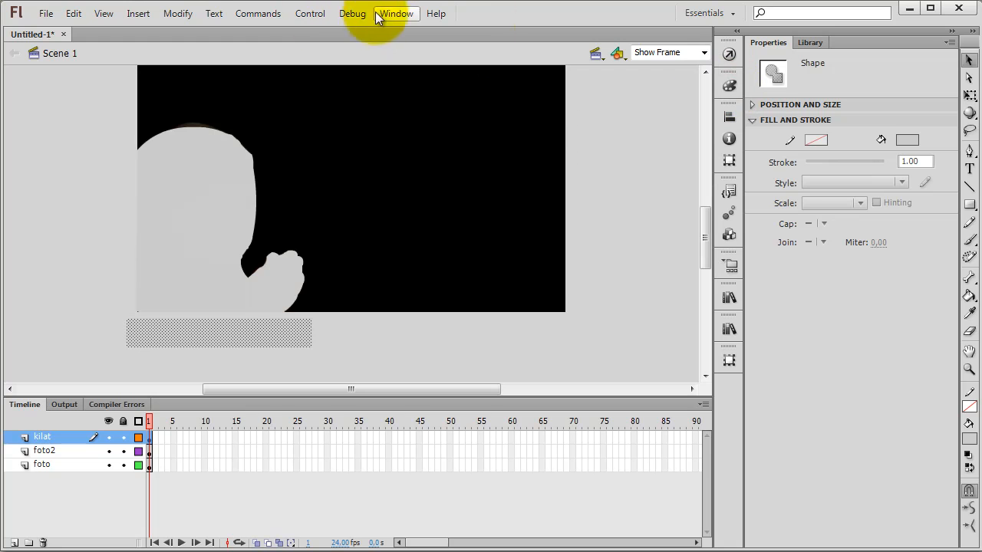
{"action": "left_click", "coordinate": [734, 91]}
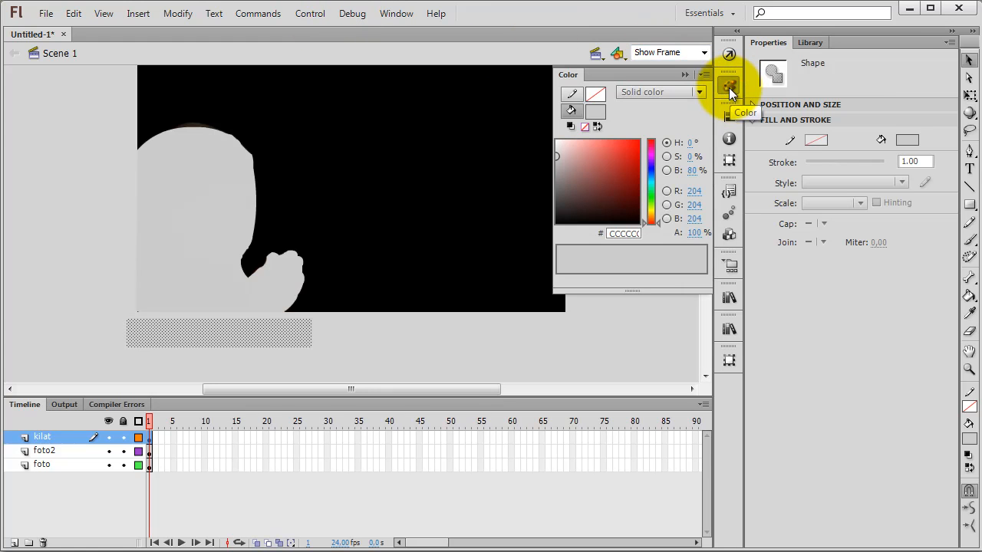
{"action": "left_click", "coordinate": [730, 89]}
Step: Change the rectangle's fill type from solid colour to Linear gradient
{"action": "left_click", "coordinate": [401, 16]}
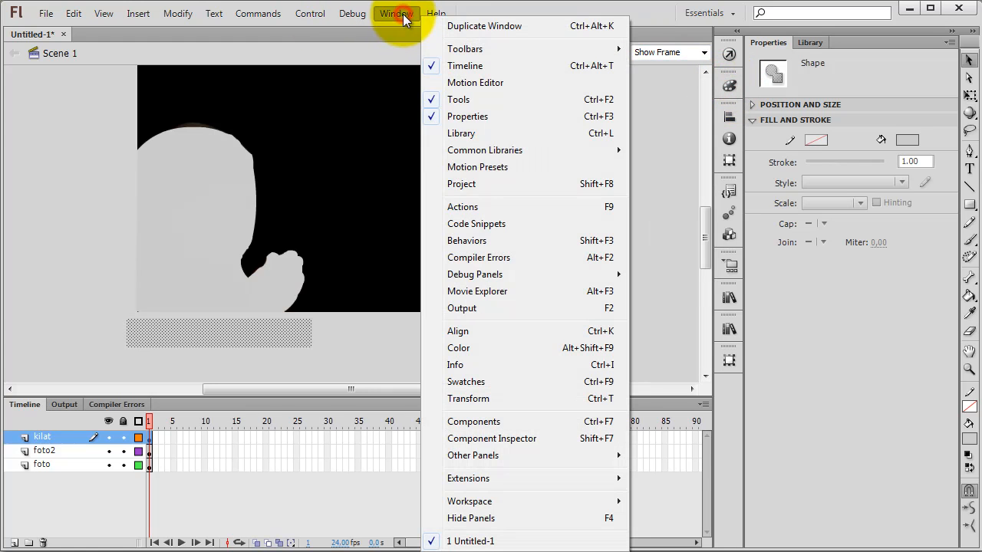
{"action": "left_click", "coordinate": [468, 350]}
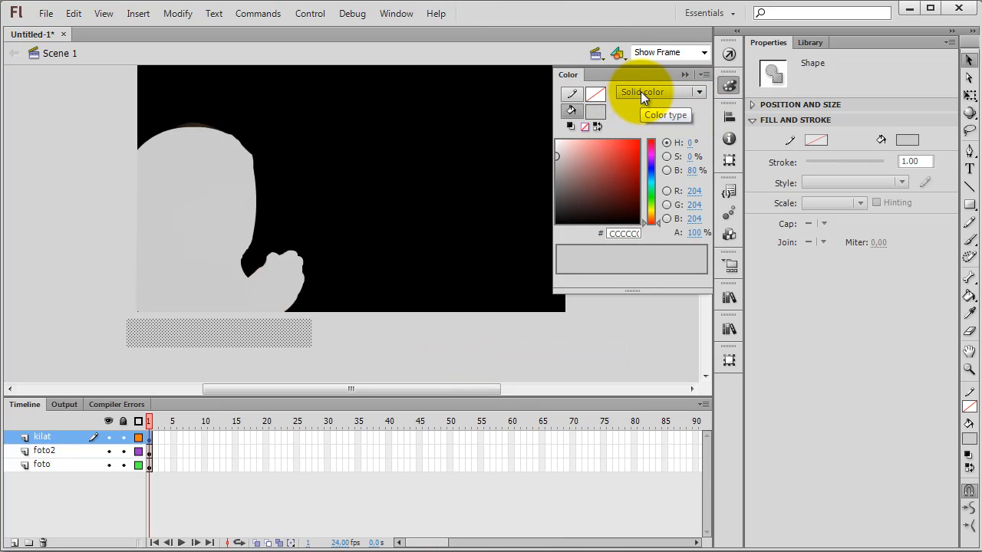
{"action": "left_click", "coordinate": [640, 92]}
{"action": "left_click", "coordinate": [660, 144]}
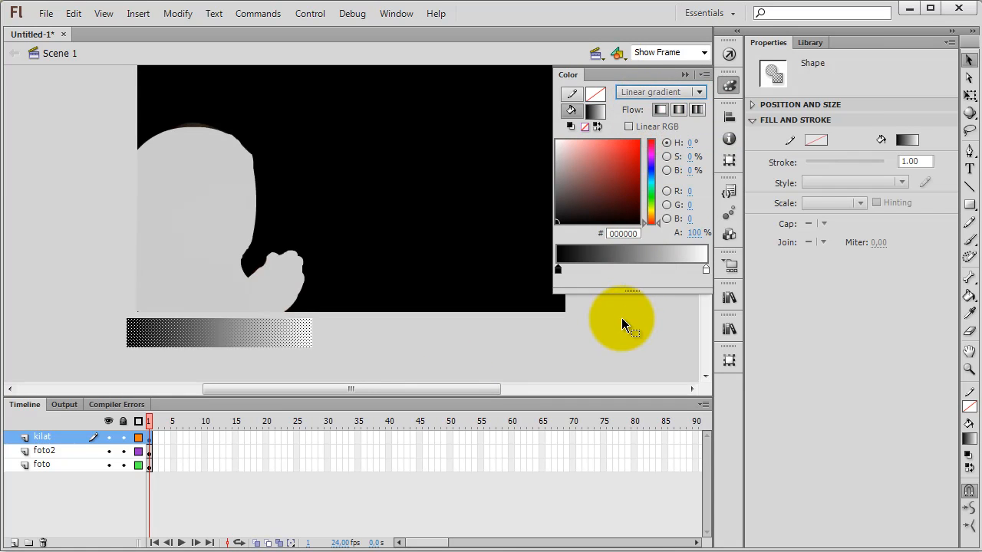
Step: Set the gradient's first colour stop to white (#FFFFFF) with 0% alpha
{"action": "left_click", "coordinate": [559, 268]}
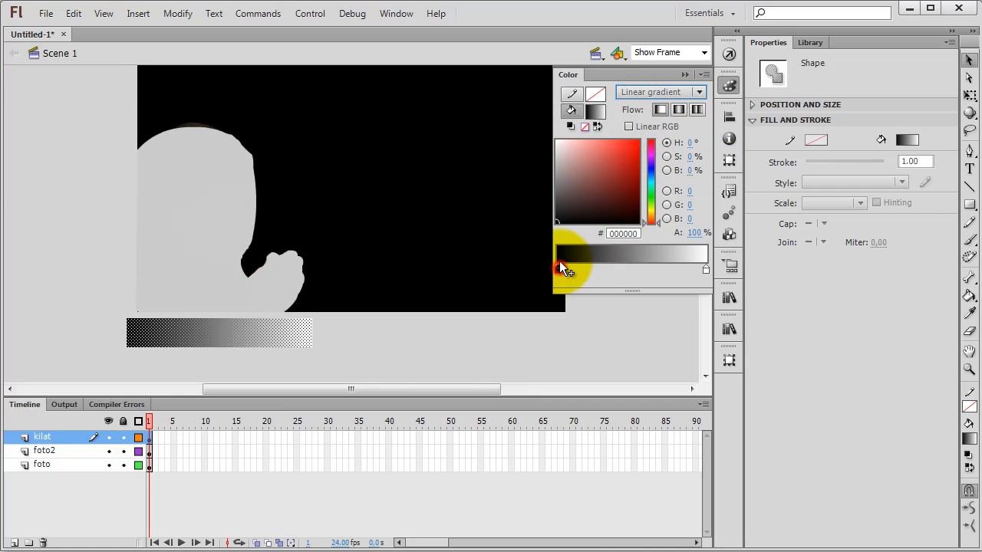
{"action": "left_click_drag", "start_coordinate": [567, 205], "coordinate": [532, 131]}
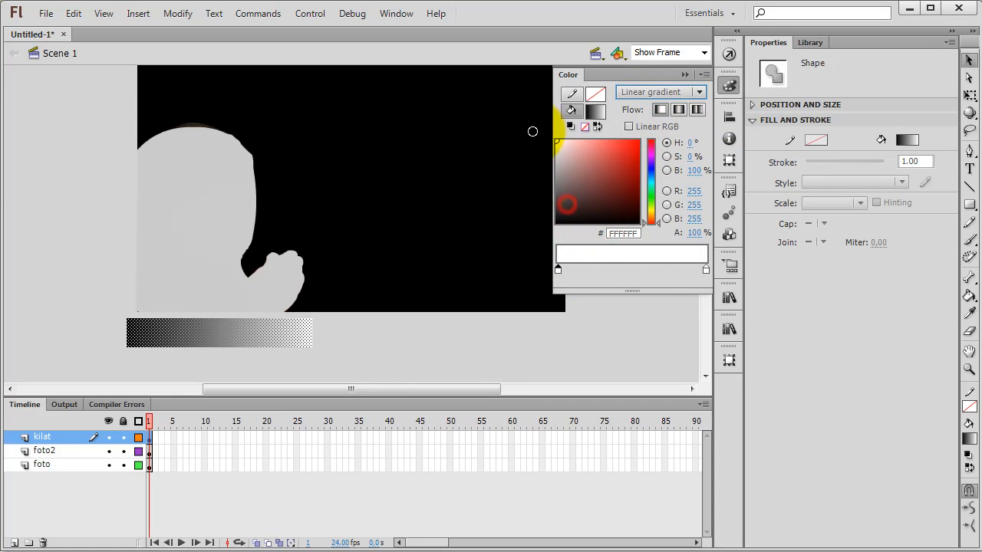
{"action": "left_click", "coordinate": [706, 269]}
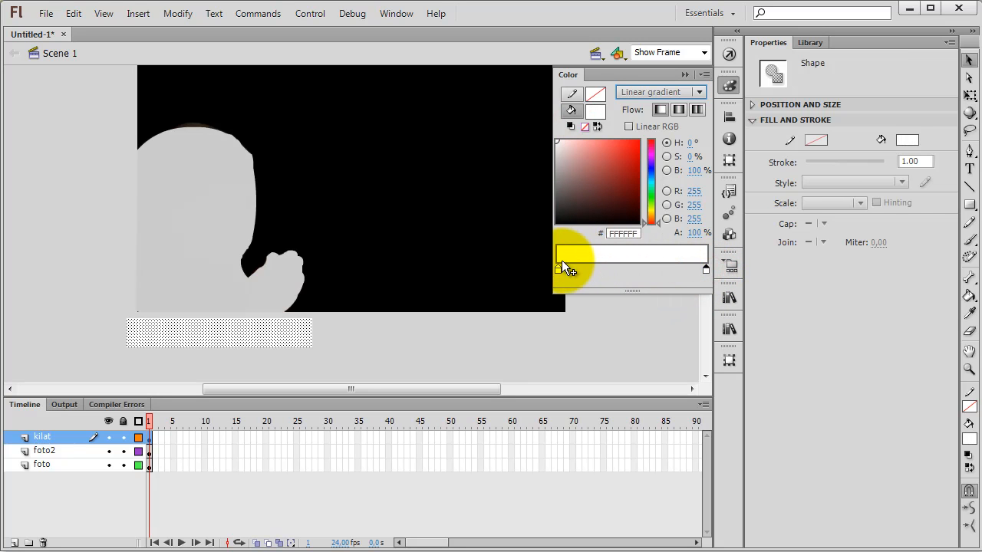
{"action": "left_click", "coordinate": [558, 268]}
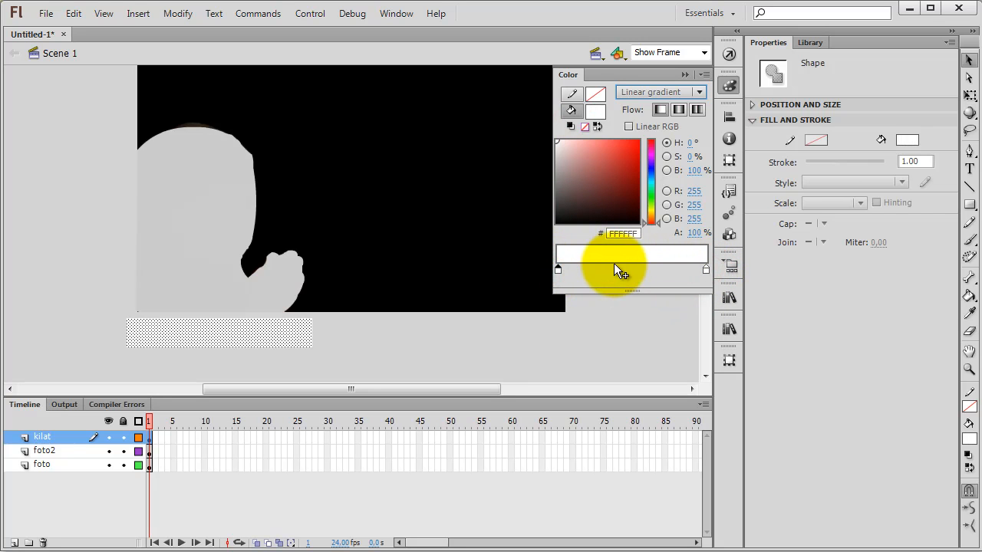
{"action": "left_click_drag", "start_coordinate": [693, 232], "coordinate": [599, 235]}
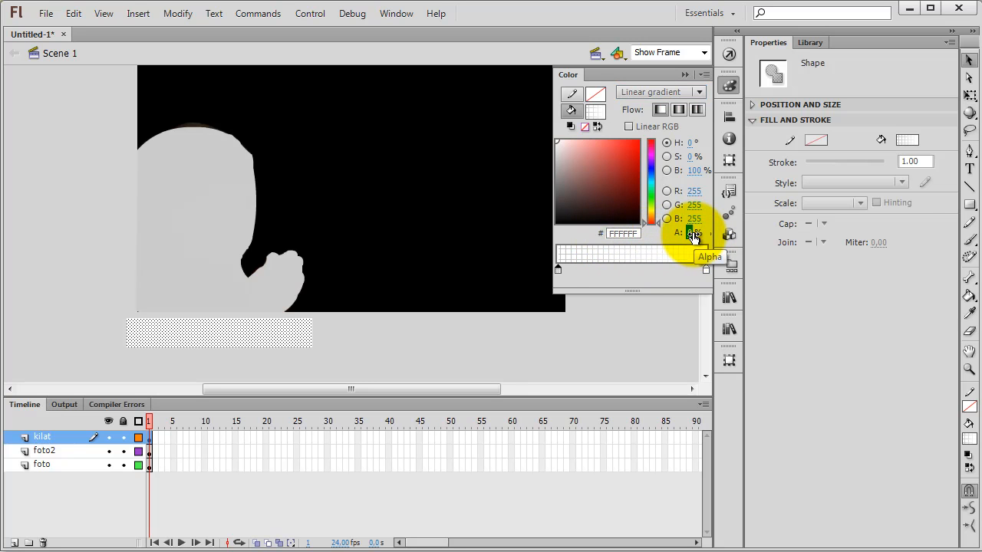
{"action": "left_click", "coordinate": [426, 339]}
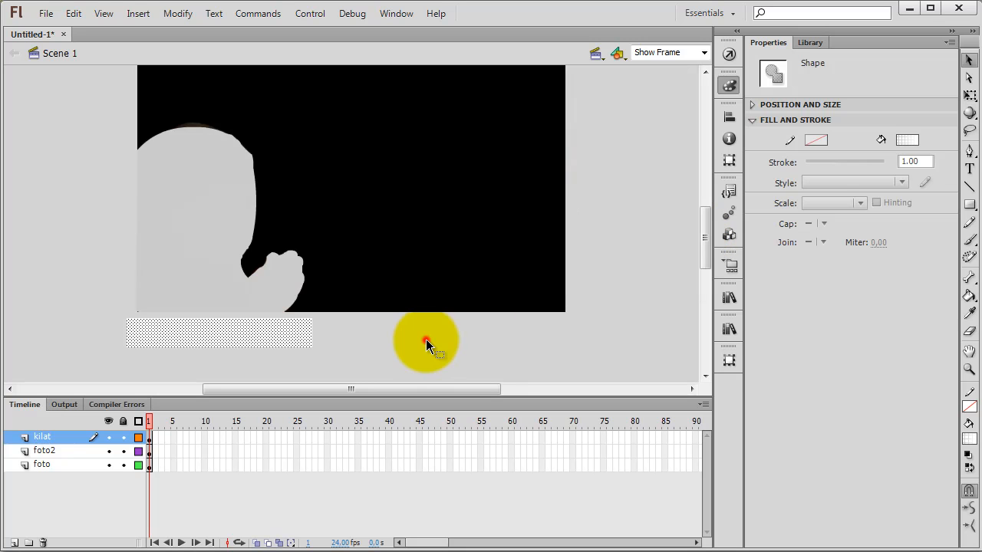
Step: Remove the extra opaque white stop near the transparent end of the rectangle's gradient
{"action": "left_click", "coordinate": [224, 342]}
{"action": "left_click", "coordinate": [729, 86]}
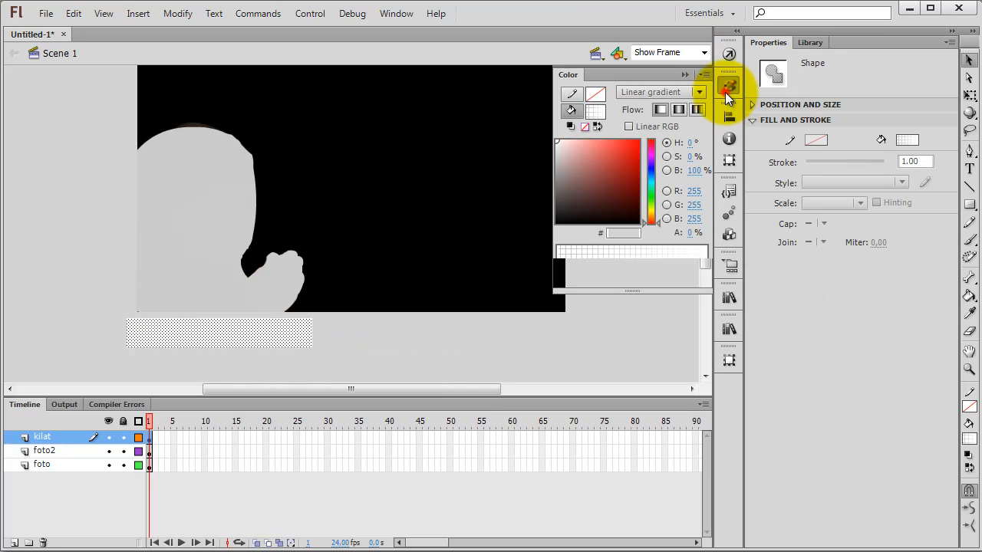
{"action": "left_click", "coordinate": [569, 271]}
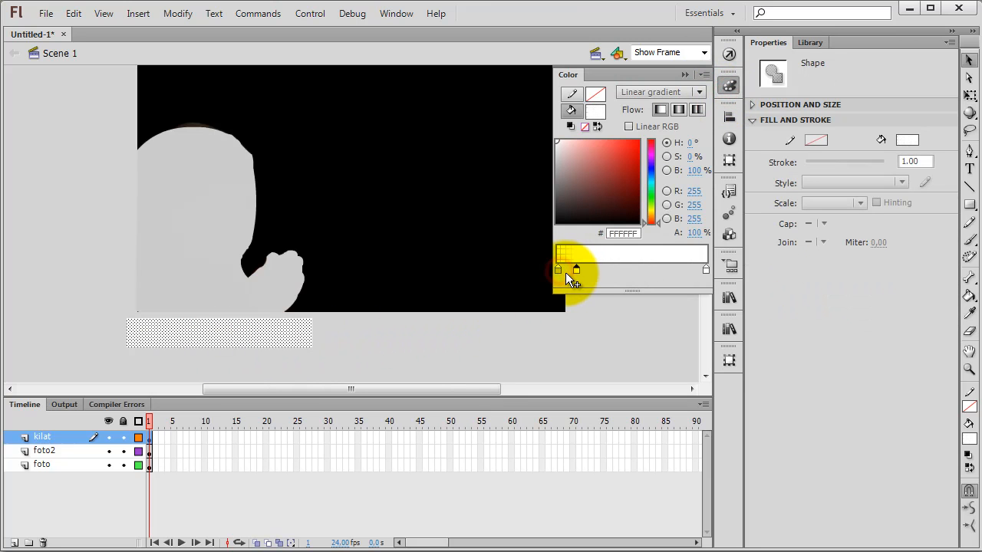
{"action": "left_click_drag", "start_coordinate": [574, 271], "coordinate": [568, 280]}
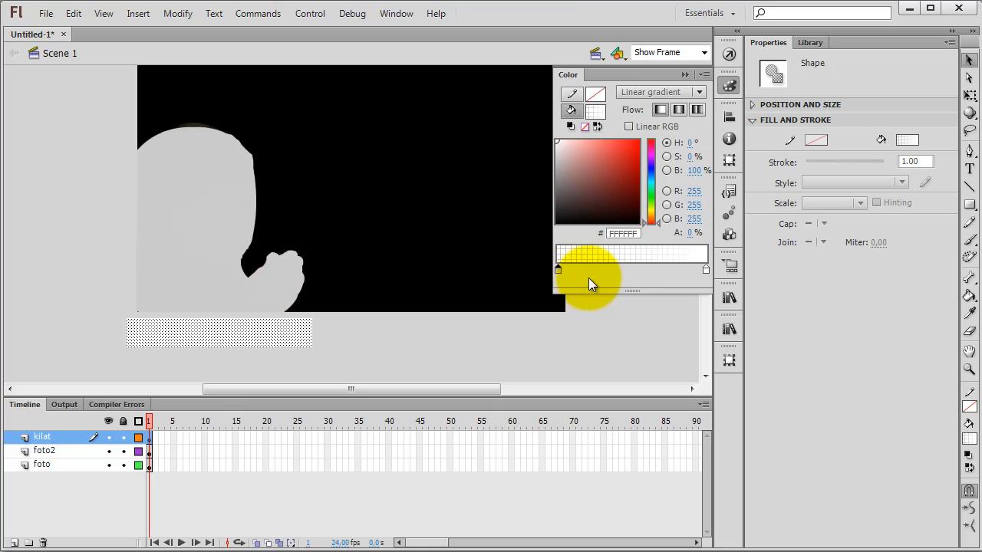
{"action": "left_click", "coordinate": [380, 342]}
{"action": "left_click", "coordinate": [298, 342]}
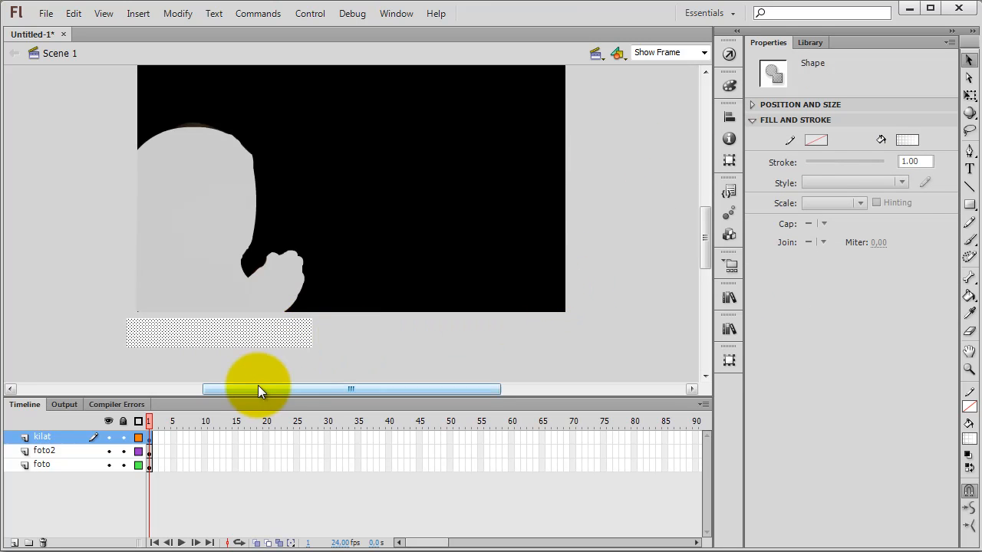
{"action": "left_click", "coordinate": [311, 364]}
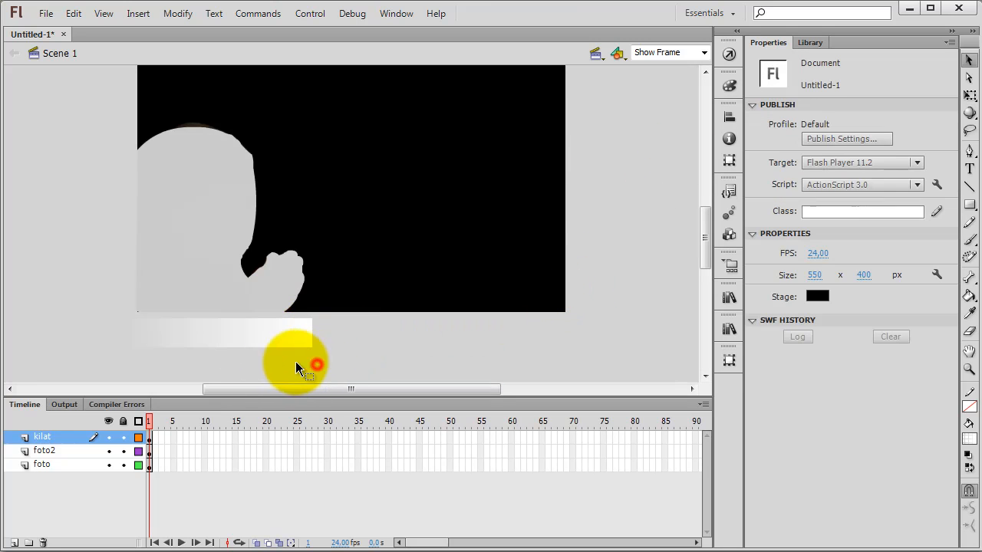
Step: Rotate the kilat rectangle's gradient 90° with the Gradient Transform tool so it runs from transparent at its upper edge to white at its lower edge
{"action": "left_click", "coordinate": [236, 341]}
{"action": "left_click", "coordinate": [240, 354]}
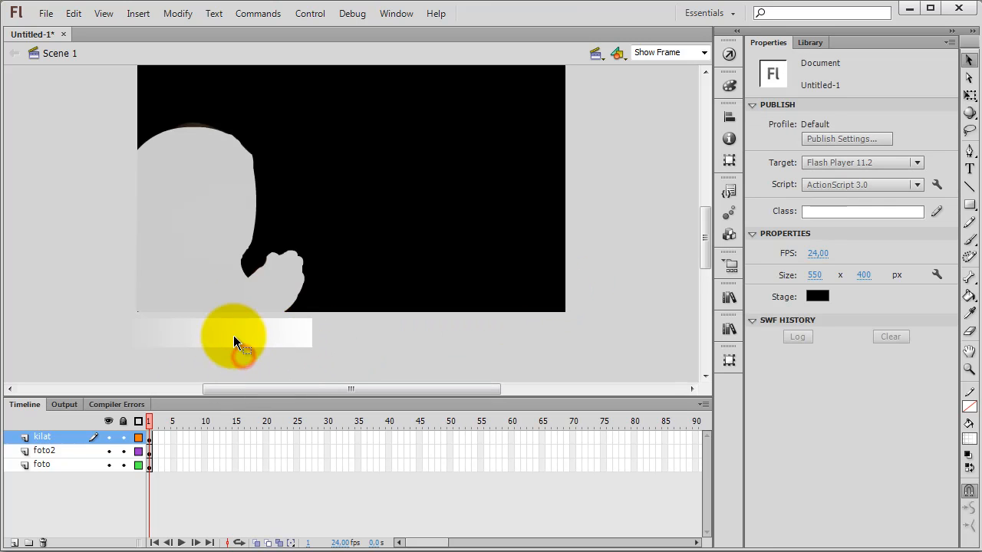
{"action": "left_click", "coordinate": [234, 338]}
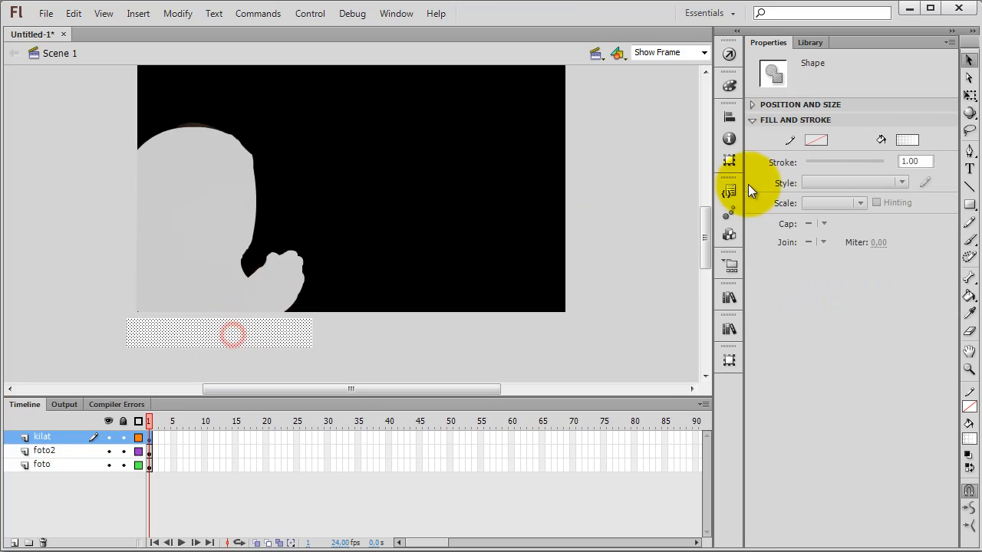
{"action": "left_click", "coordinate": [969, 95]}
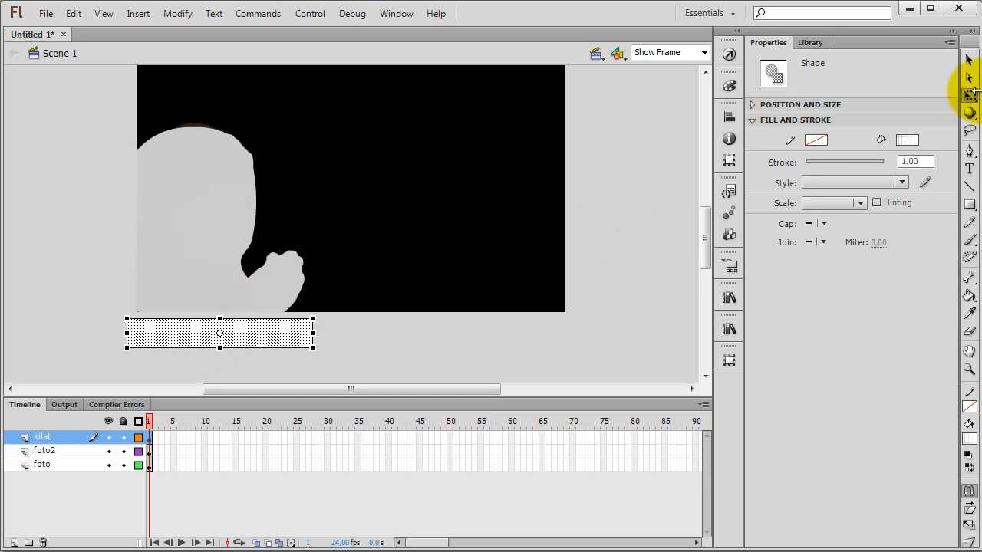
{"action": "left_click", "coordinate": [971, 96]}
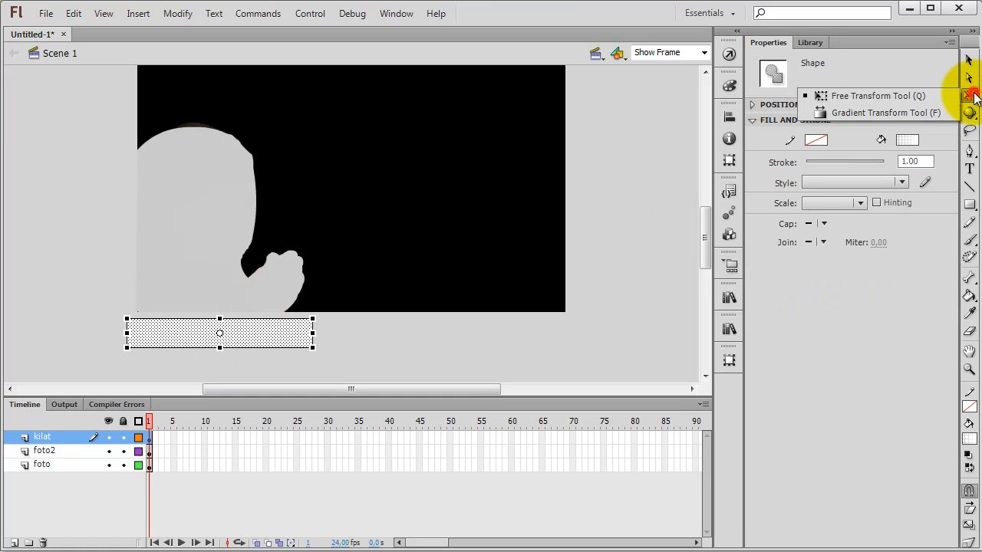
{"action": "left_click", "coordinate": [868, 112]}
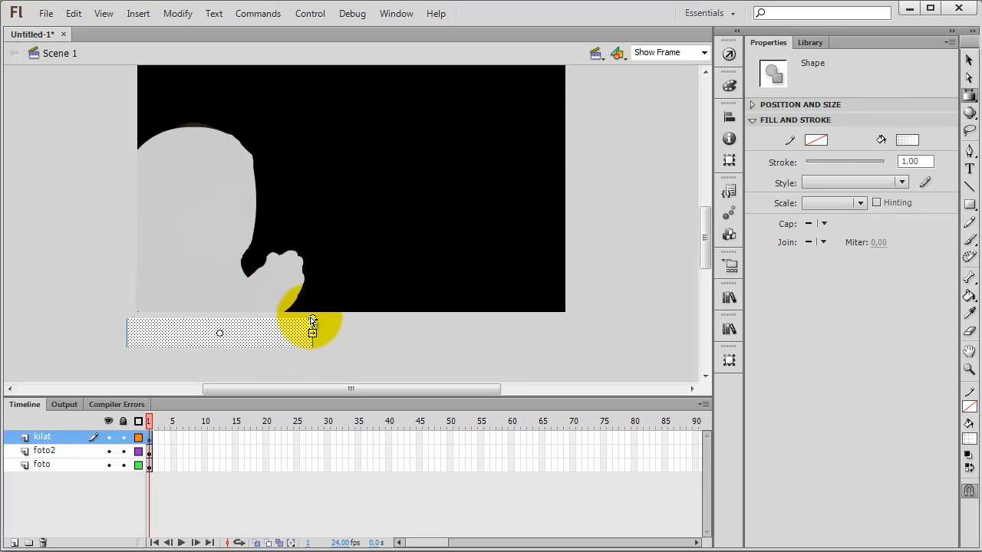
{"action": "left_click_drag", "start_coordinate": [312, 320], "coordinate": [219, 277]}
{"action": "scroll", "coordinate": [263, 354], "scroll_direction": "down", "scroll_amount": 3}
{"action": "left_click", "coordinate": [228, 310]}
{"action": "scroll", "coordinate": [299, 310], "scroll_direction": "up", "scroll_amount": 3}
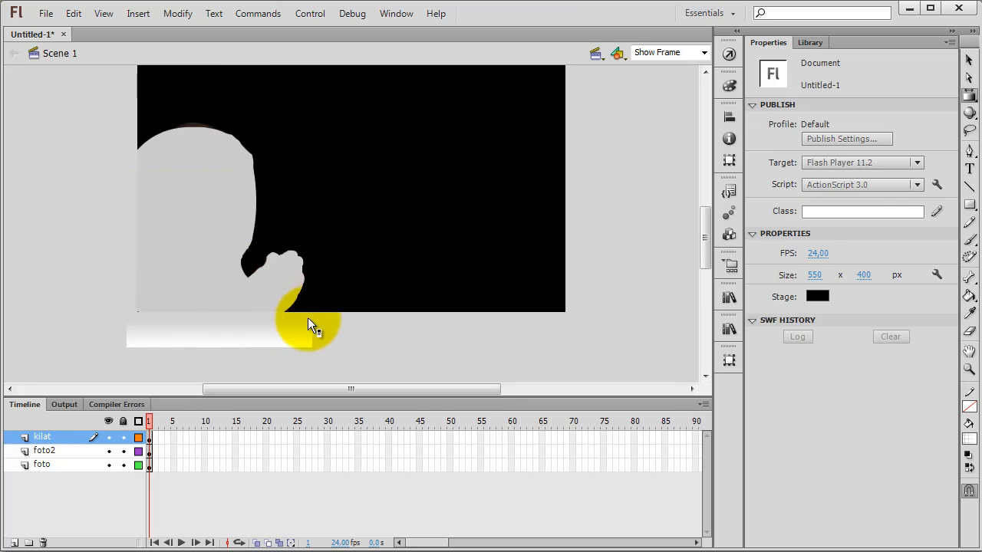
Step: Shift the gradient rectangle slightly and set its Y position to 400 so it sits against the stage's lower edge
{"action": "left_click", "coordinate": [968, 60]}
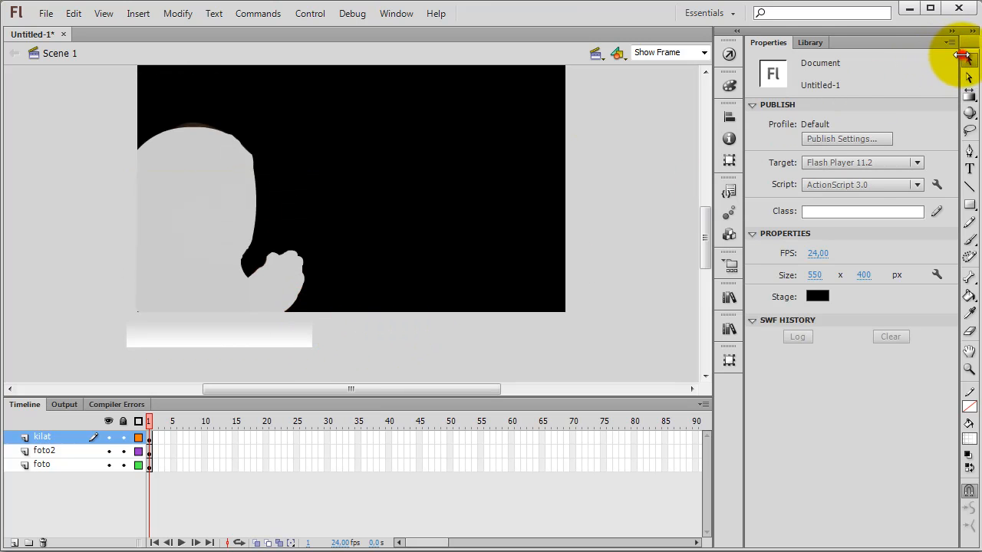
{"action": "left_click_drag", "start_coordinate": [196, 338], "coordinate": [192, 331]}
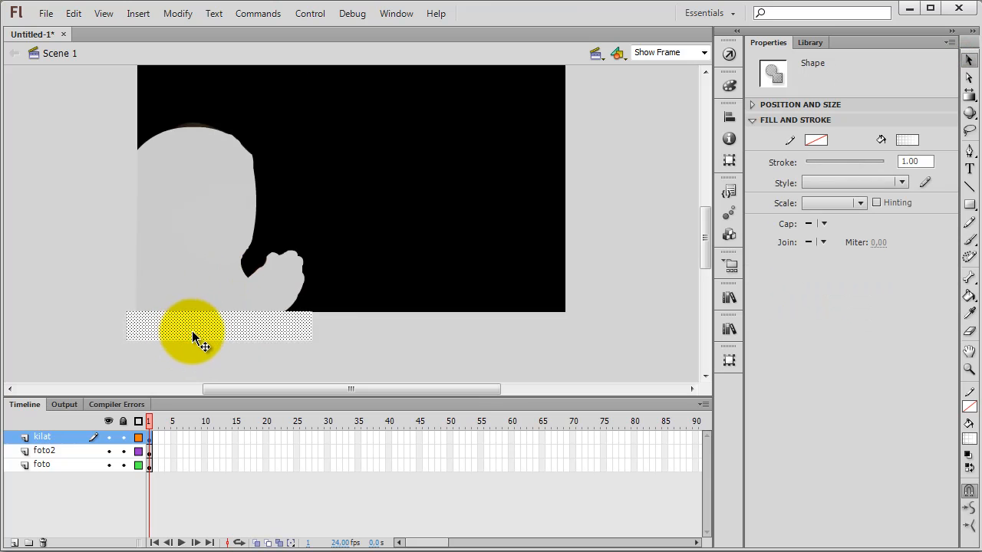
{"action": "left_click_drag", "start_coordinate": [263, 330], "coordinate": [252, 341]}
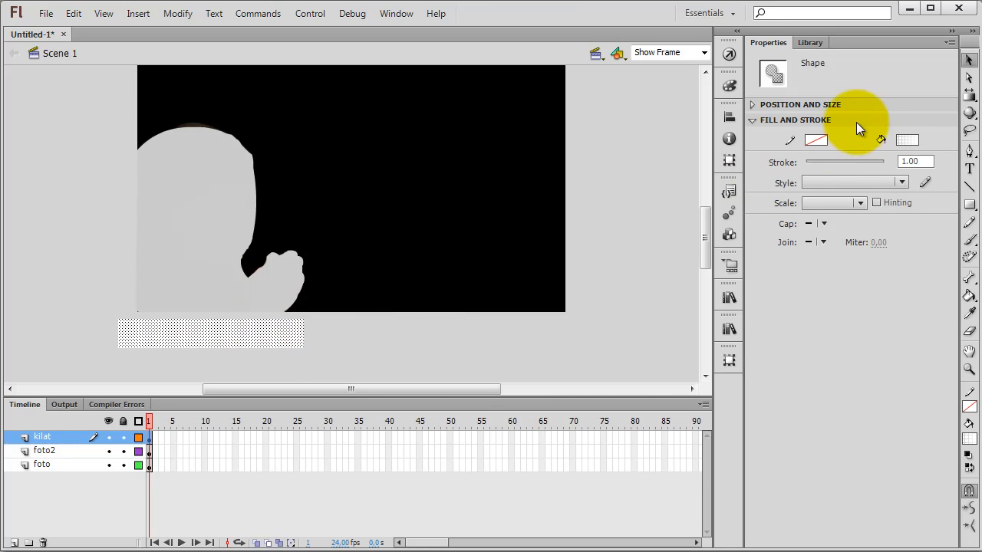
{"action": "left_click", "coordinate": [346, 336]}
{"action": "left_click", "coordinate": [281, 340]}
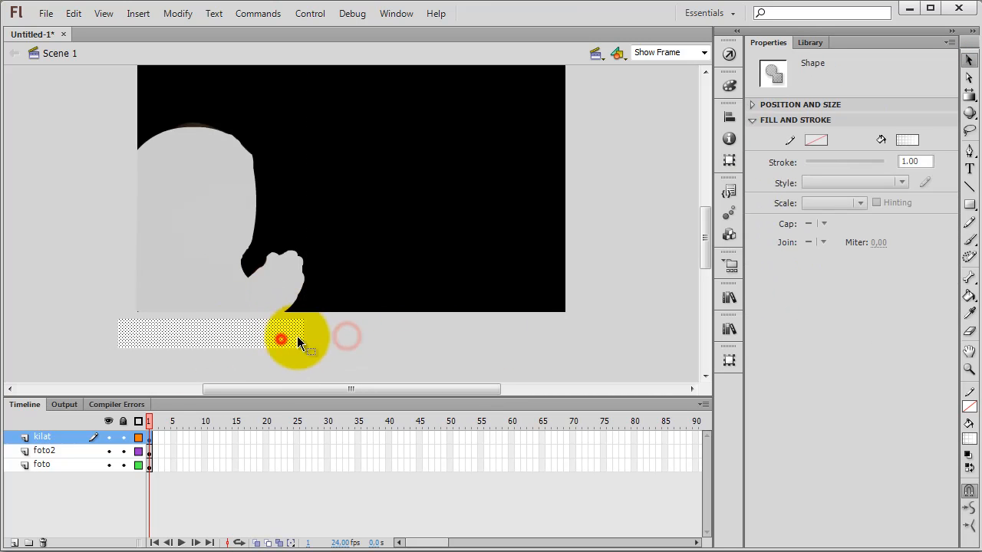
{"action": "left_click", "coordinate": [750, 105]}
{"action": "left_click", "coordinate": [891, 124]}
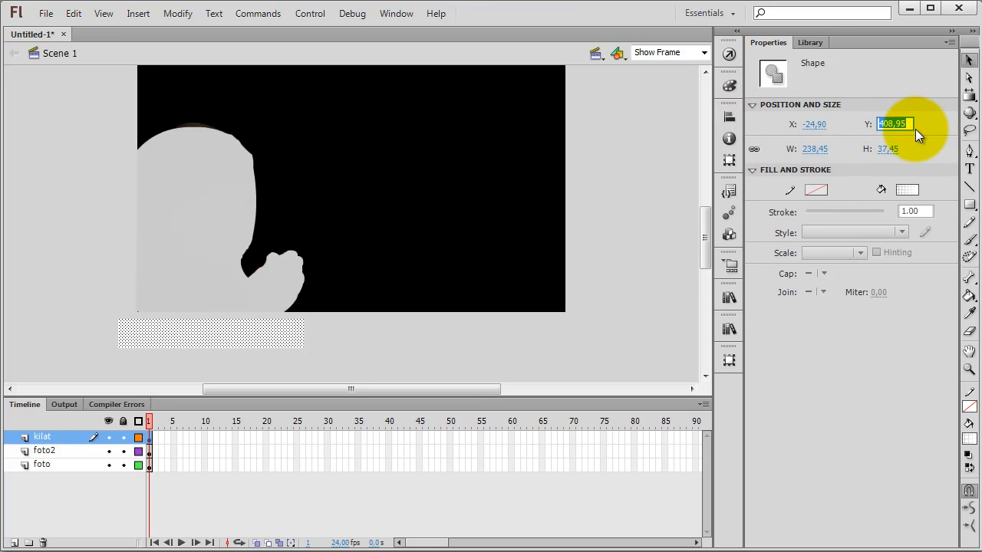
{"action": "type", "text": "400"}
{"action": "key", "text": "Return"}
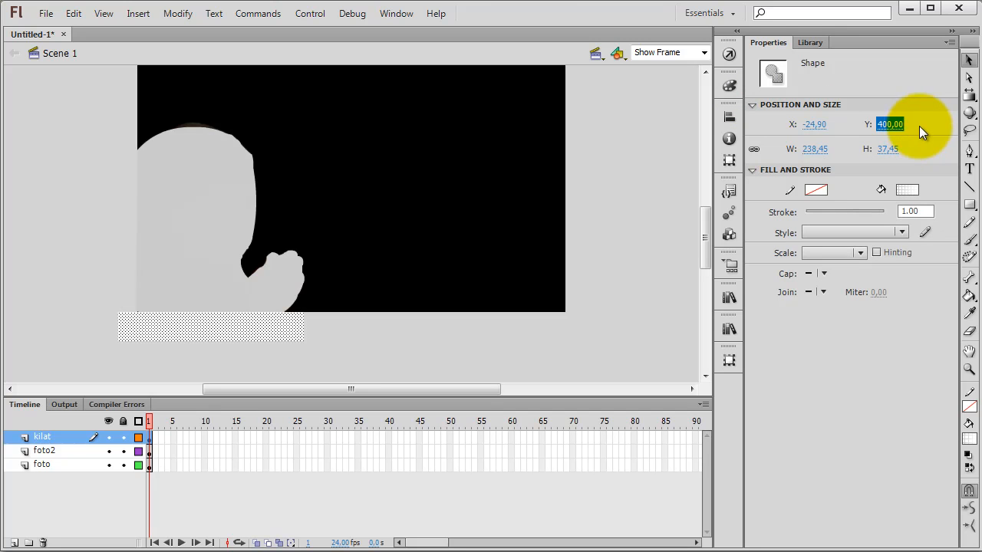
{"action": "left_click", "coordinate": [637, 210]}
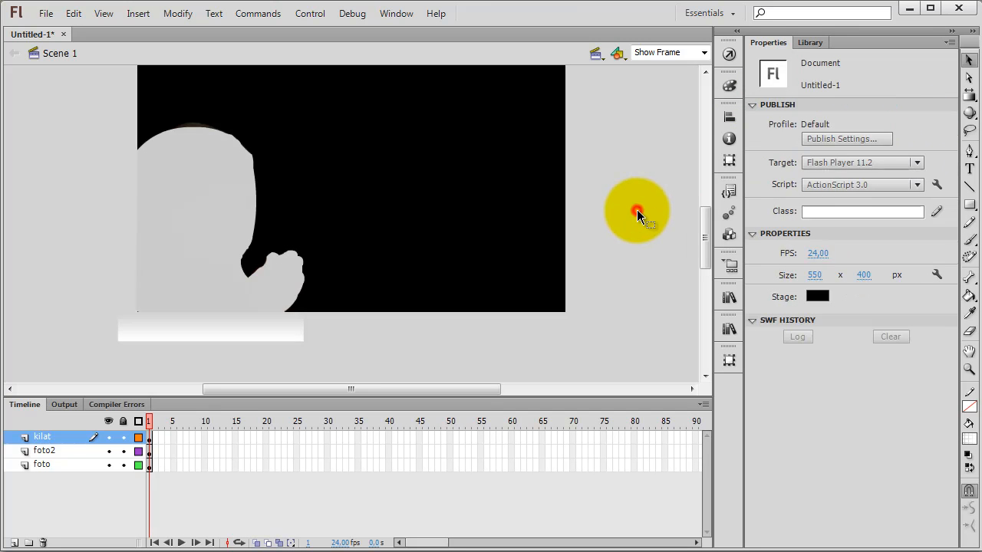
Step: Convert the gradient rectangle to a Graphic symbol named kilat
{"action": "left_click", "coordinate": [232, 329]}
{"action": "right_click", "coordinate": [234, 330]}
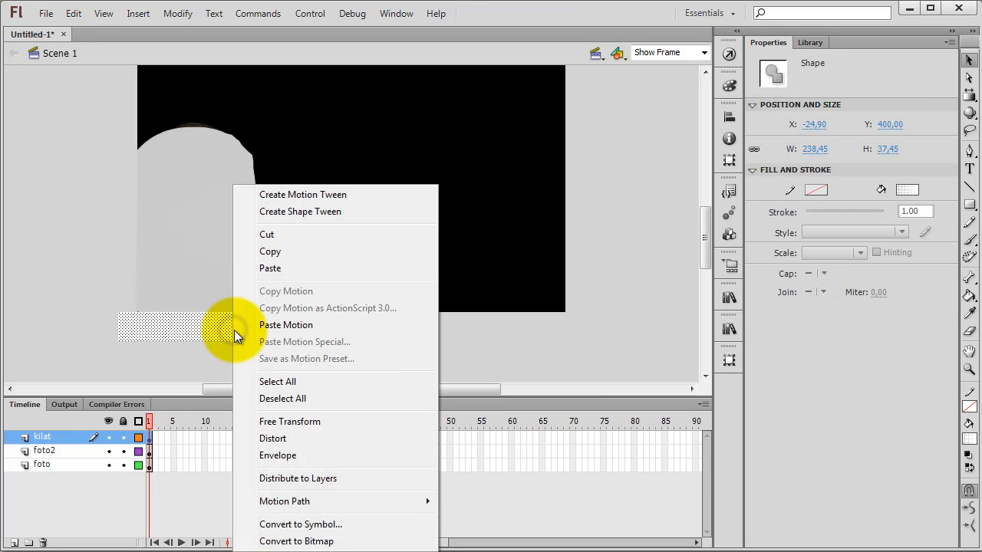
{"action": "left_click", "coordinate": [289, 527]}
{"action": "left_click", "coordinate": [252, 206]}
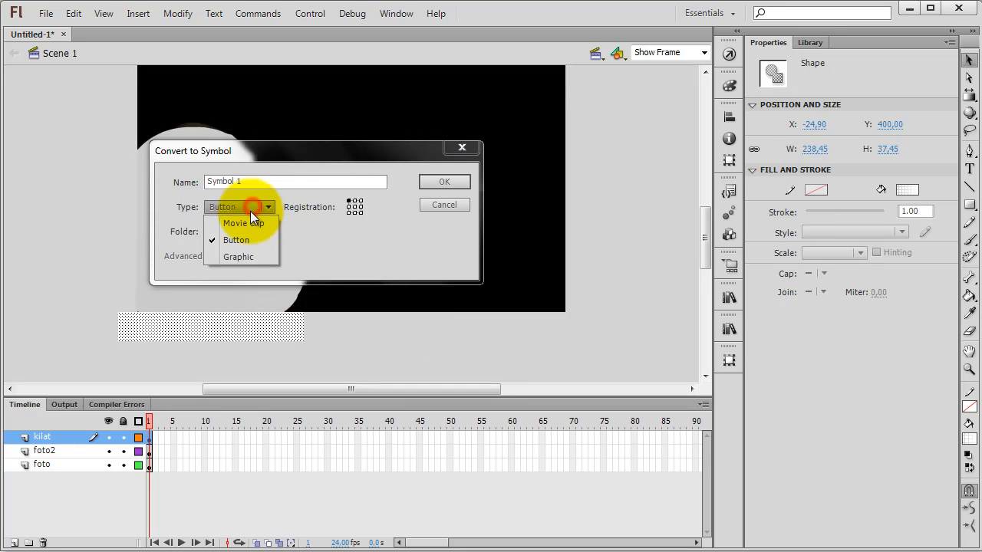
{"action": "left_click", "coordinate": [245, 224]}
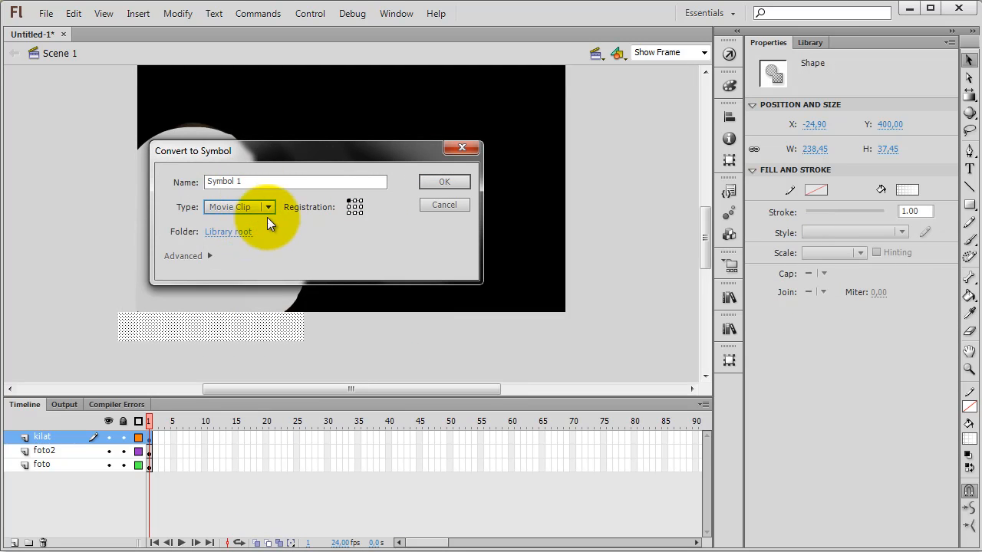
{"action": "double_click", "coordinate": [259, 184]}
{"action": "type", "text": "kilat"}
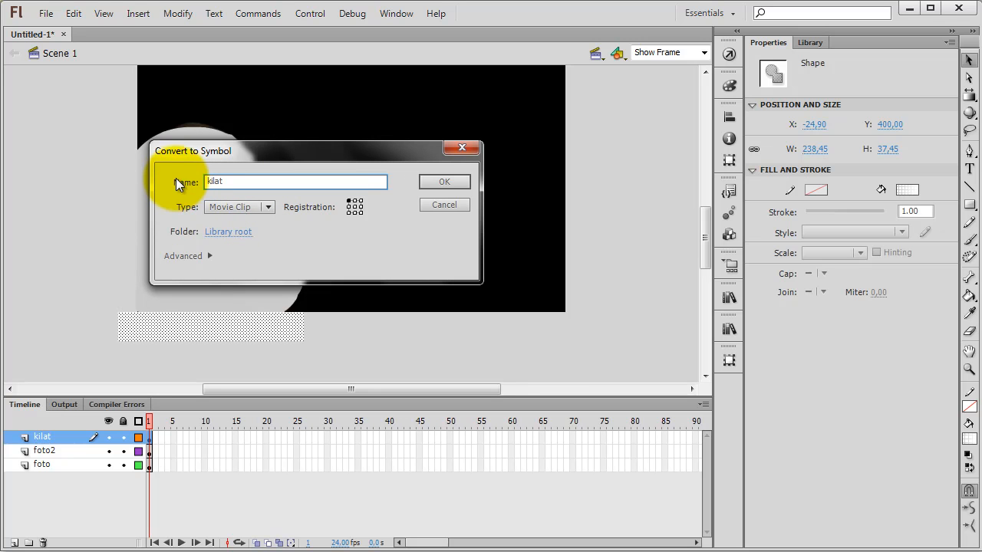
{"action": "left_click", "coordinate": [268, 207]}
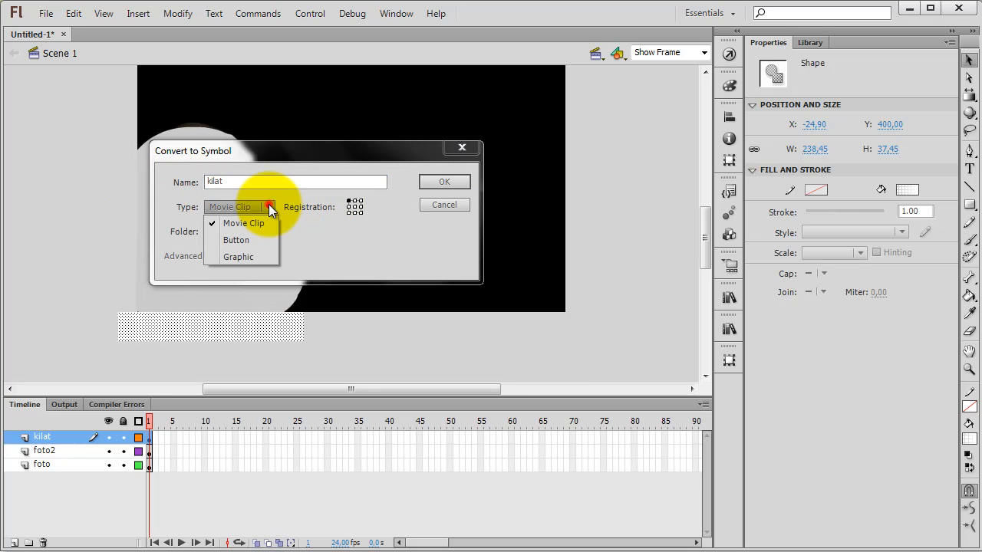
{"action": "left_click", "coordinate": [256, 253]}
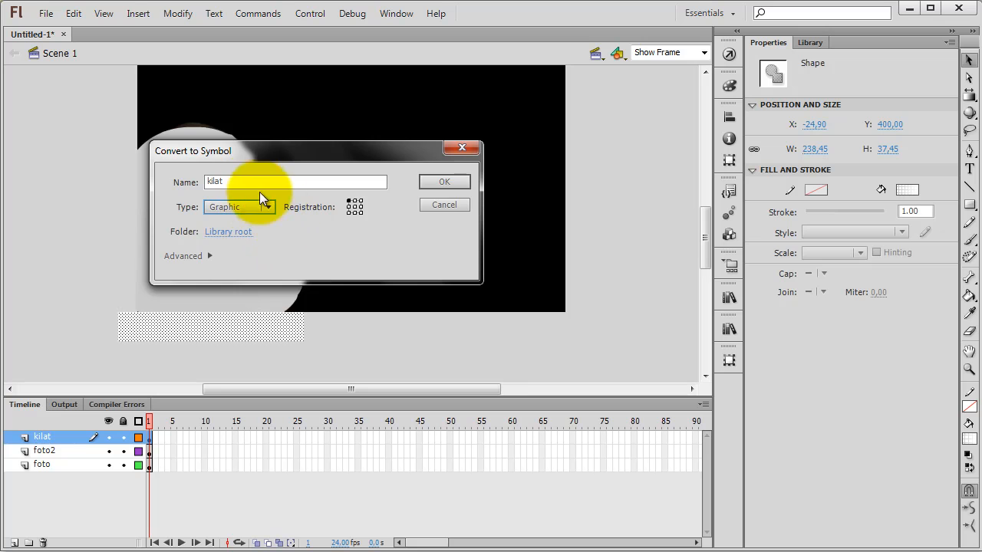
{"action": "left_click", "coordinate": [459, 181]}
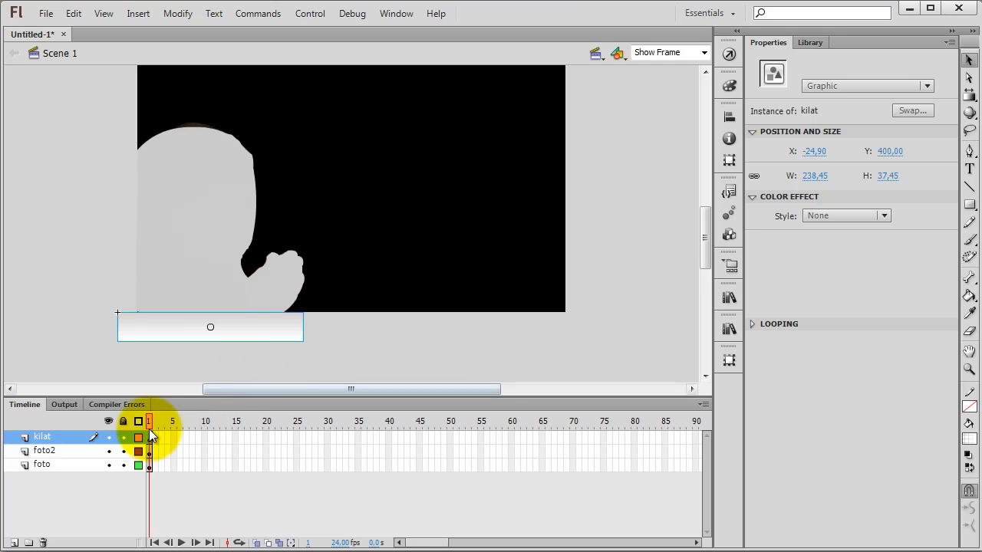
Step: Add a new layer between foto2 and foto and name it mask
{"action": "left_click", "coordinate": [14, 542]}
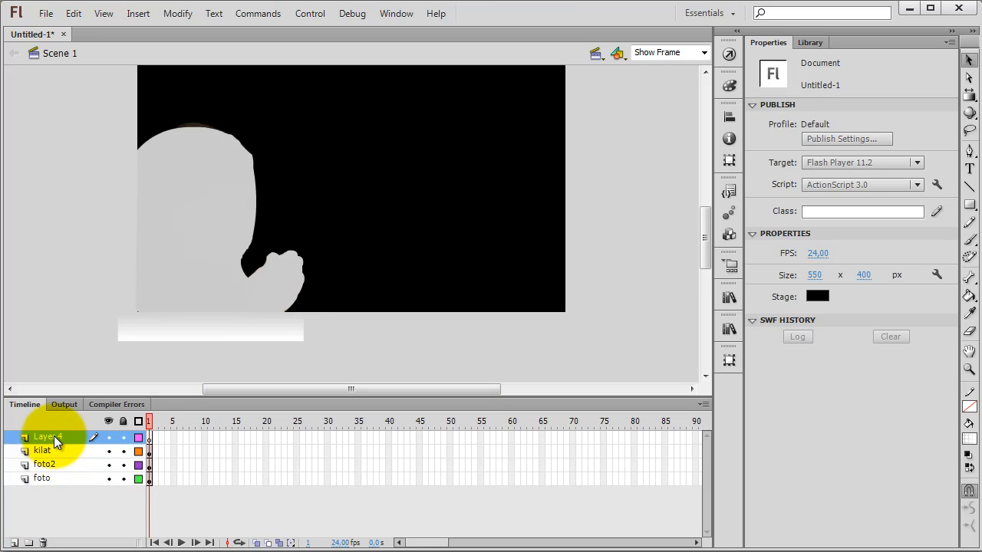
{"action": "left_click_drag", "start_coordinate": [54, 437], "coordinate": [54, 470]}
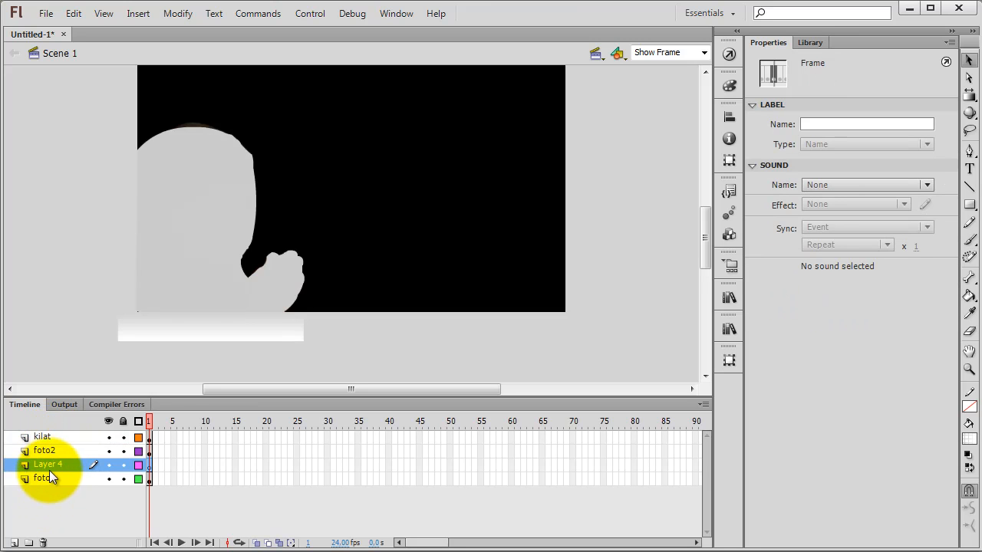
{"action": "double_click", "coordinate": [49, 464]}
{"action": "type", "text": "m"}
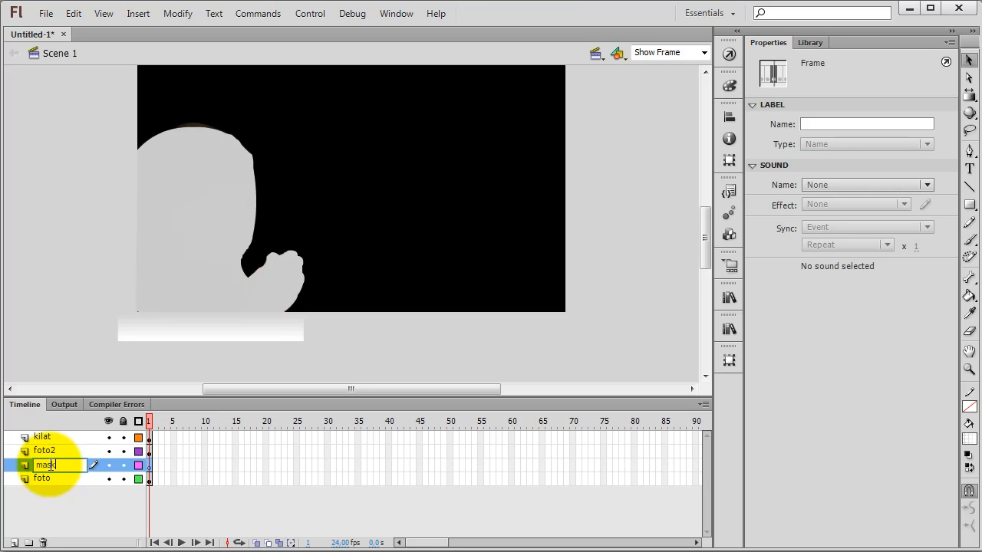
{"action": "type", "text": "ask"}
{"action": "key", "text": "Return"}
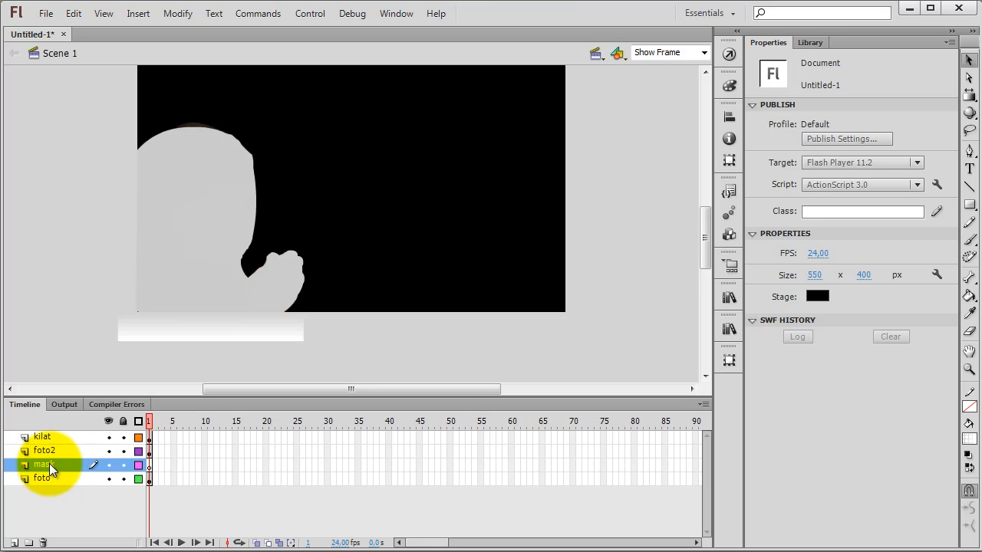
Step: Draw a rectangle about 273 × 44 px on the mask layer directly beneath the gradient strip and fill it with solid blue
{"action": "left_click", "coordinate": [971, 205]}
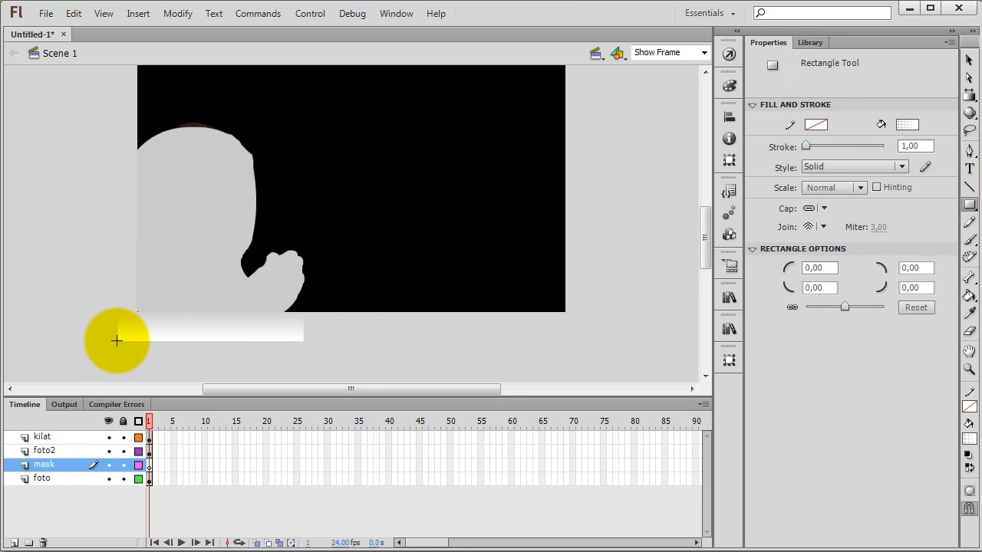
{"action": "left_click_drag", "start_coordinate": [118, 342], "coordinate": [330, 375]}
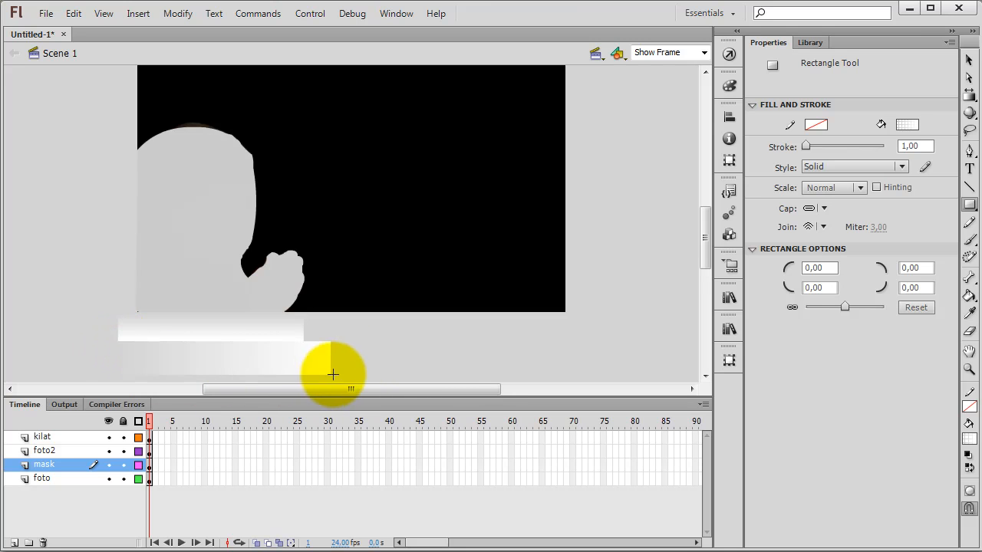
{"action": "left_click", "coordinate": [907, 126]}
{"action": "left_click", "coordinate": [799, 211]}
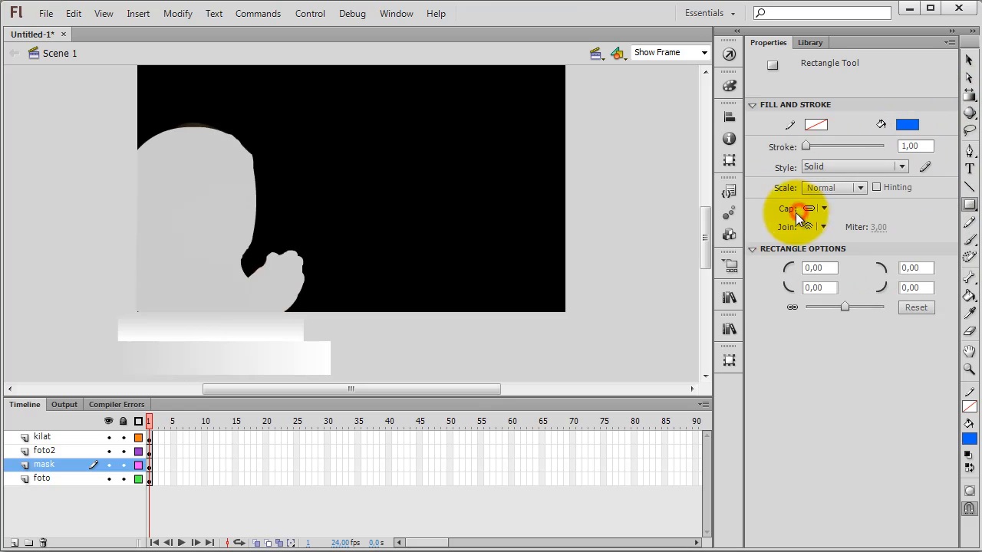
{"action": "left_click", "coordinate": [968, 61]}
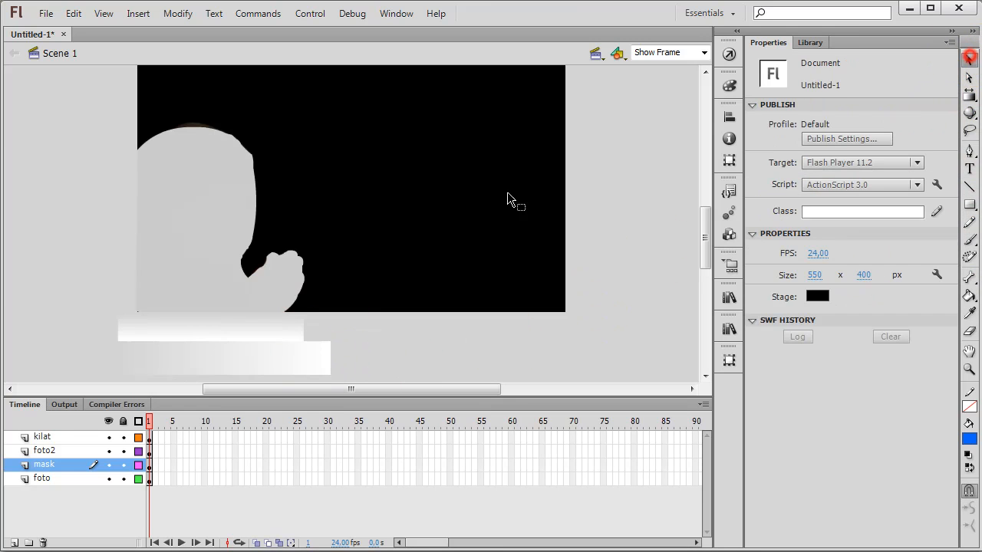
{"action": "left_click", "coordinate": [296, 360]}
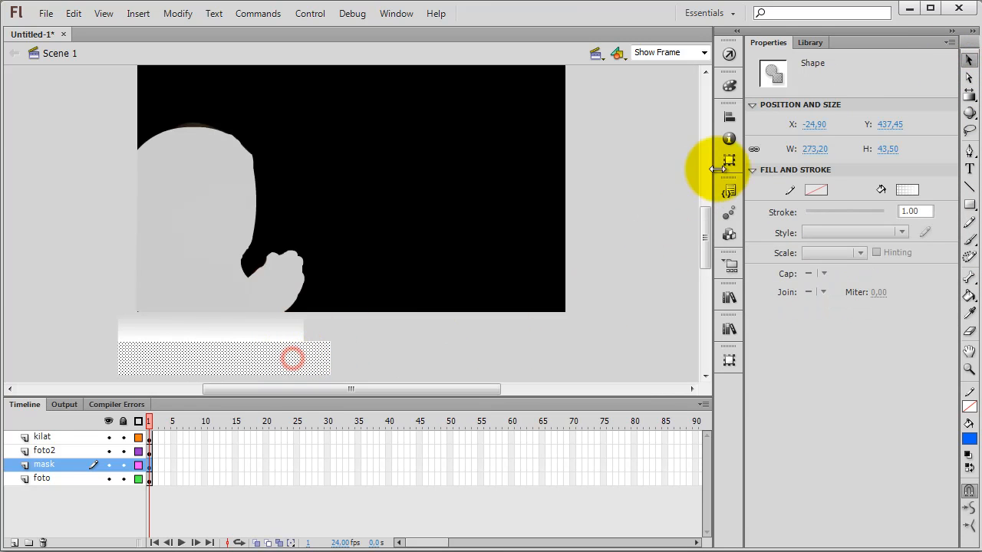
{"action": "left_click", "coordinate": [906, 190]}
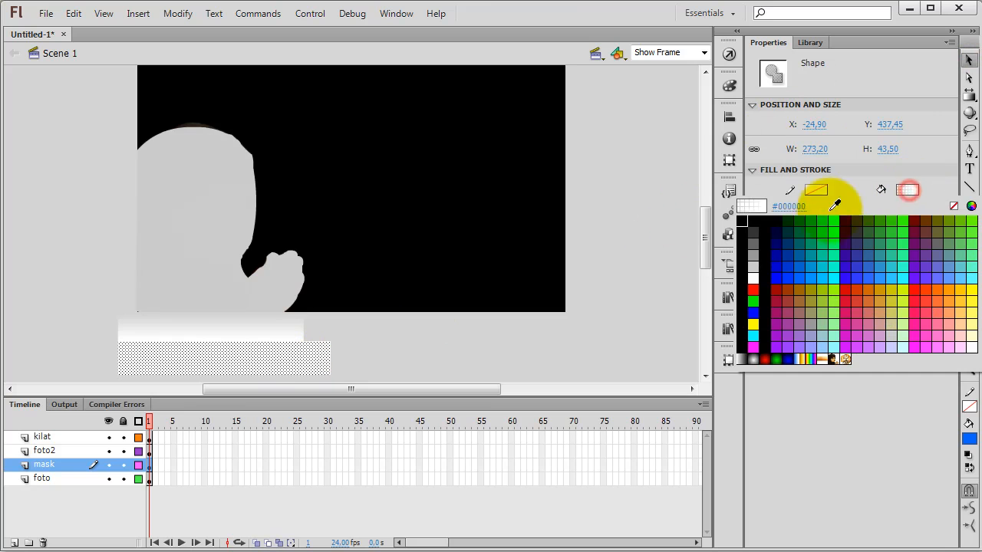
{"action": "left_click", "coordinate": [798, 278]}
{"action": "left_click", "coordinate": [528, 340]}
{"action": "scroll", "coordinate": [427, 345], "scroll_direction": "down", "scroll_amount": 3}
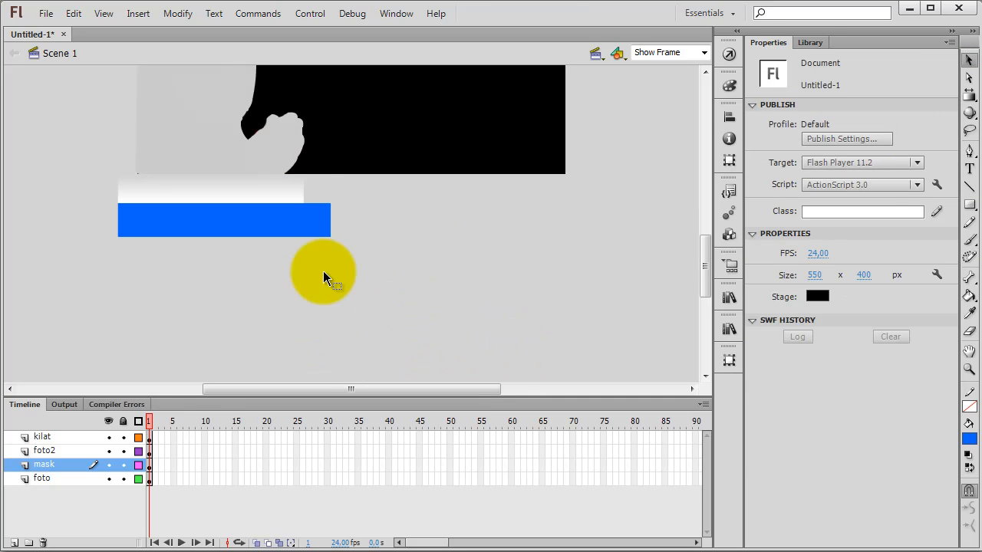
Step: Stretch the blue rectangle downward with Free Transform to a height of about 318 px, roughly covering the silhouette's height
{"action": "left_click", "coordinate": [297, 228]}
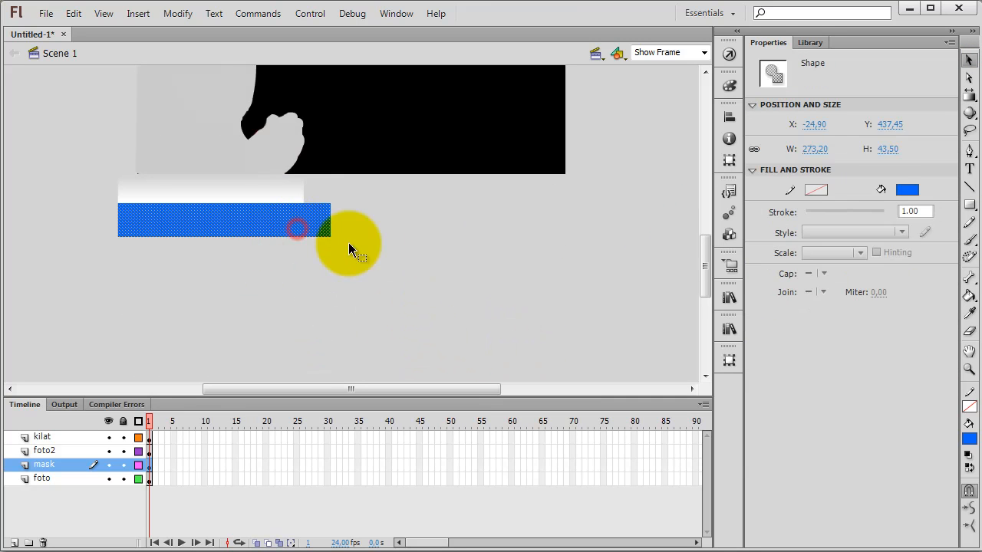
{"action": "left_click", "coordinate": [970, 95]}
{"action": "left_click", "coordinate": [913, 95]}
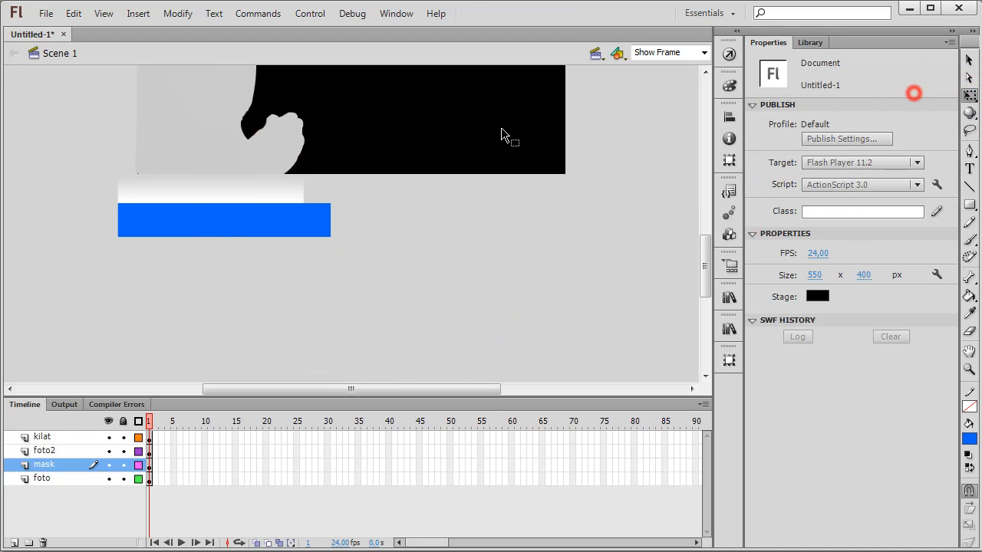
{"action": "left_click", "coordinate": [210, 225]}
{"action": "left_click_drag", "start_coordinate": [224, 237], "coordinate": [225, 385]}
{"action": "scroll", "coordinate": [234, 330], "scroll_direction": "down", "scroll_amount": 3}
{"action": "left_click_drag", "start_coordinate": [224, 248], "coordinate": [227, 313]}
{"action": "scroll", "coordinate": [228, 309], "scroll_direction": "up", "scroll_amount": 4}
{"action": "scroll", "coordinate": [228, 311], "scroll_direction": "down", "scroll_amount": 3}
{"action": "scroll", "coordinate": [227, 310], "scroll_direction": "up", "scroll_amount": 2}
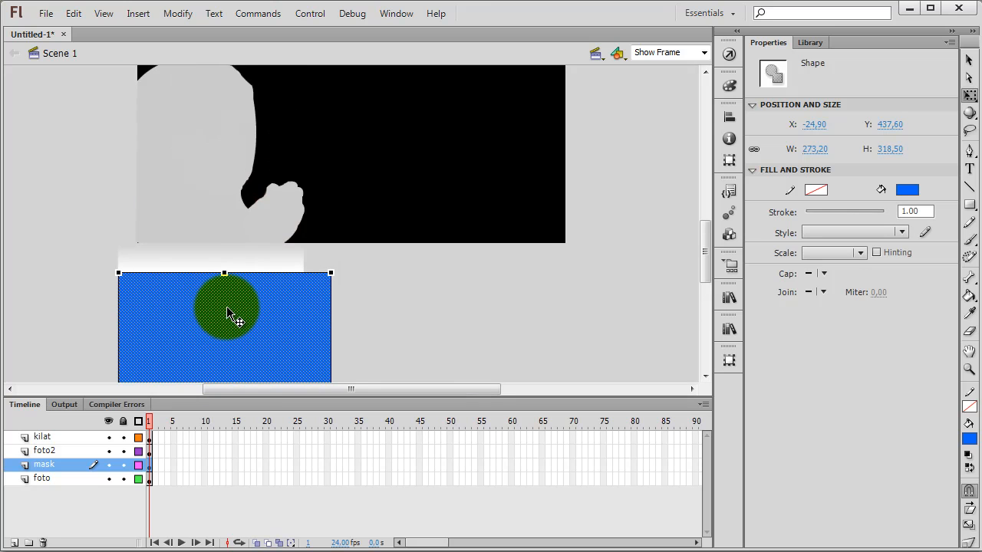
{"action": "scroll", "coordinate": [229, 311], "scroll_direction": "up", "scroll_amount": 1}
{"action": "scroll", "coordinate": [224, 208], "scroll_direction": "up", "scroll_amount": 1}
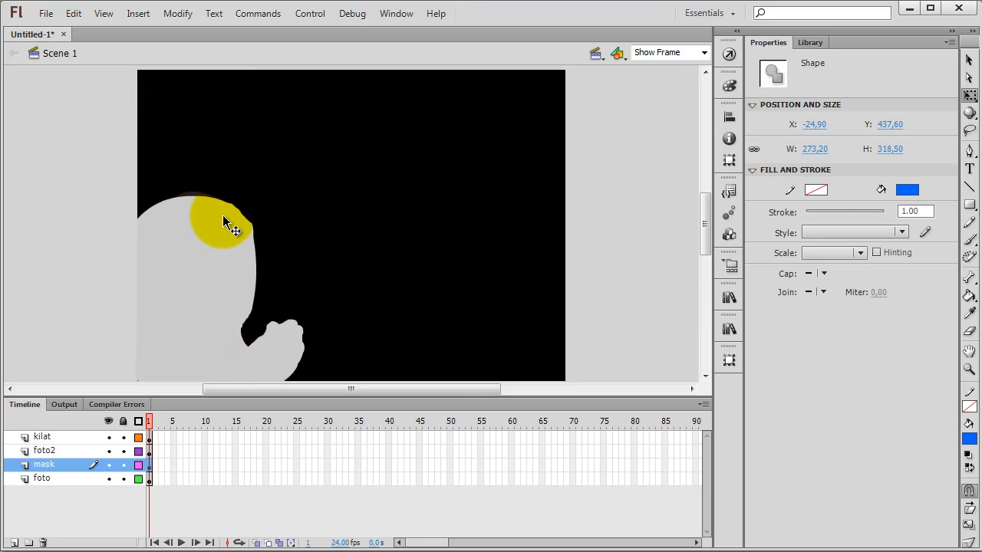
{"action": "scroll", "coordinate": [445, 307], "scroll_direction": "down", "scroll_amount": 4}
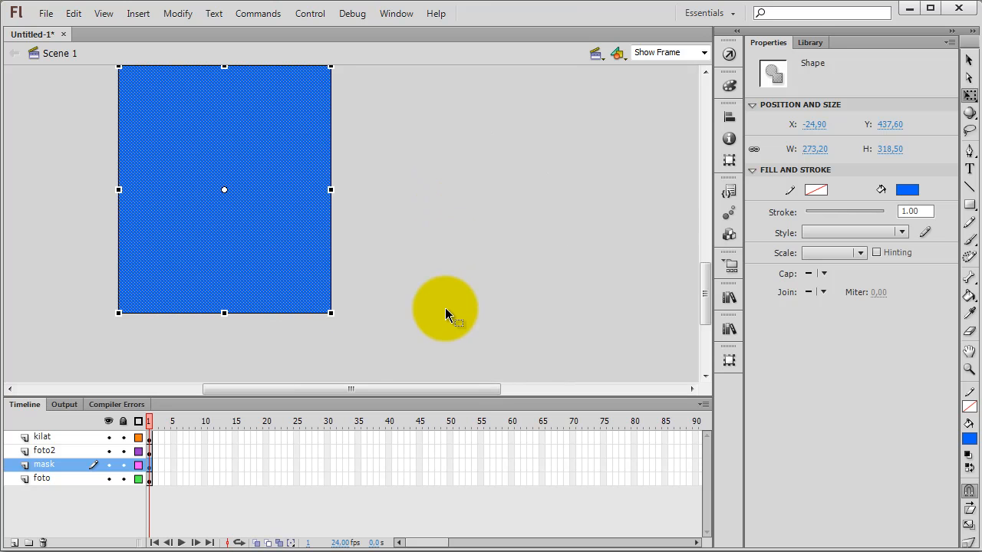
Step: Set the blue mask rectangle's height to 400 px, scaling its width proportionally
{"action": "scroll", "coordinate": [445, 314], "scroll_direction": "up", "scroll_amount": 3}
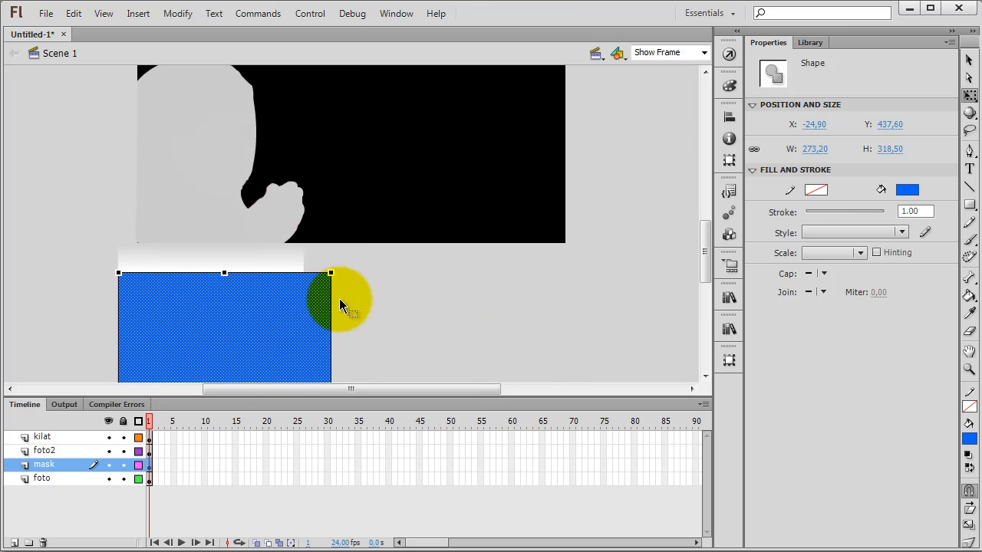
{"action": "left_click", "coordinate": [300, 300]}
{"action": "scroll", "coordinate": [426, 314], "scroll_direction": "up", "scroll_amount": 2}
{"action": "scroll", "coordinate": [425, 314], "scroll_direction": "down", "scroll_amount": 1}
{"action": "left_click", "coordinate": [266, 356]}
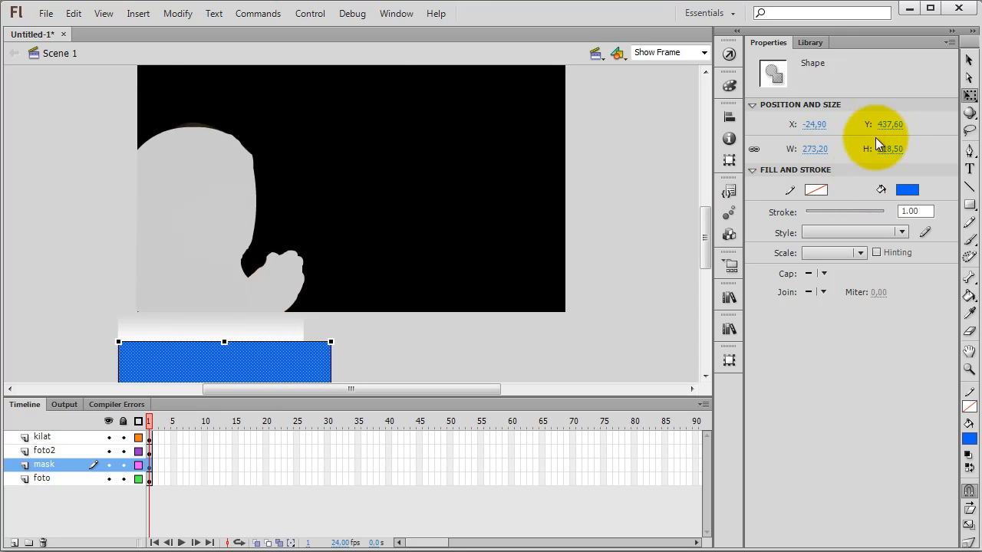
{"action": "left_click", "coordinate": [890, 149]}
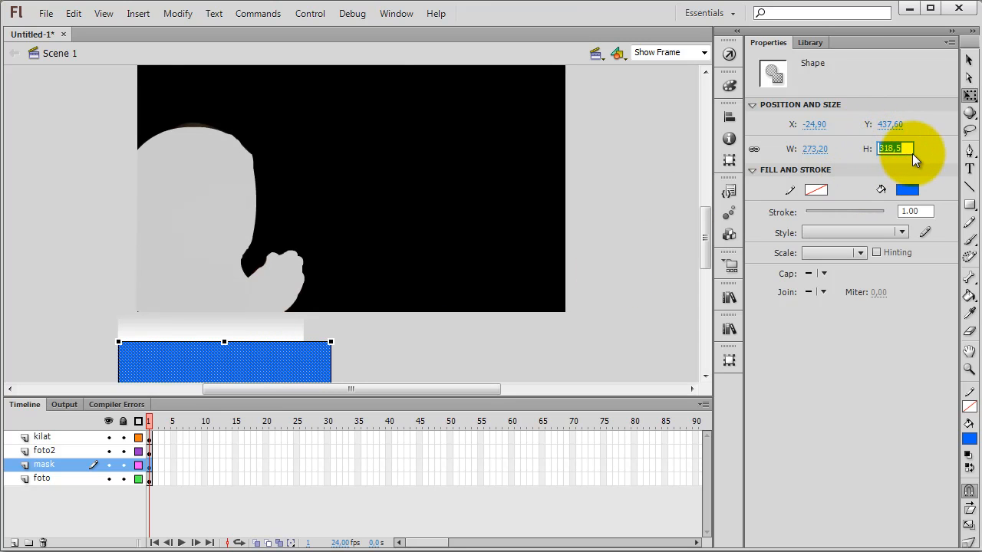
{"action": "type", "text": "400"}
{"action": "key", "text": "Return"}
{"action": "left_click", "coordinate": [595, 246]}
{"action": "scroll", "coordinate": [593, 247], "scroll_direction": "down", "scroll_amount": 3}
{"action": "scroll", "coordinate": [592, 243], "scroll_direction": "down", "scroll_amount": 5}
{"action": "scroll", "coordinate": [590, 239], "scroll_direction": "up", "scroll_amount": 6}
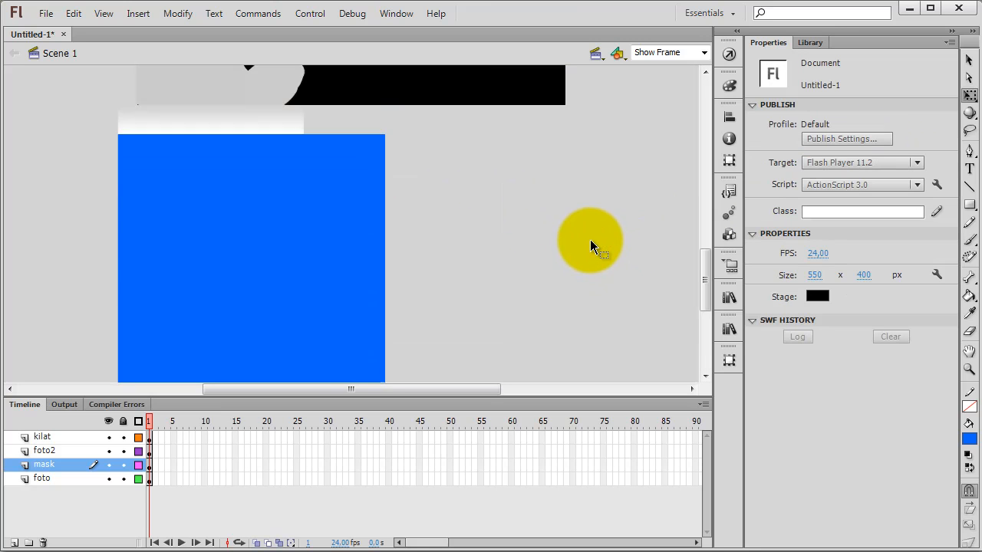
Step: Unlock the link between the blue rectangle's width and height values
{"action": "left_click", "coordinate": [290, 241]}
{"action": "left_click", "coordinate": [565, 230]}
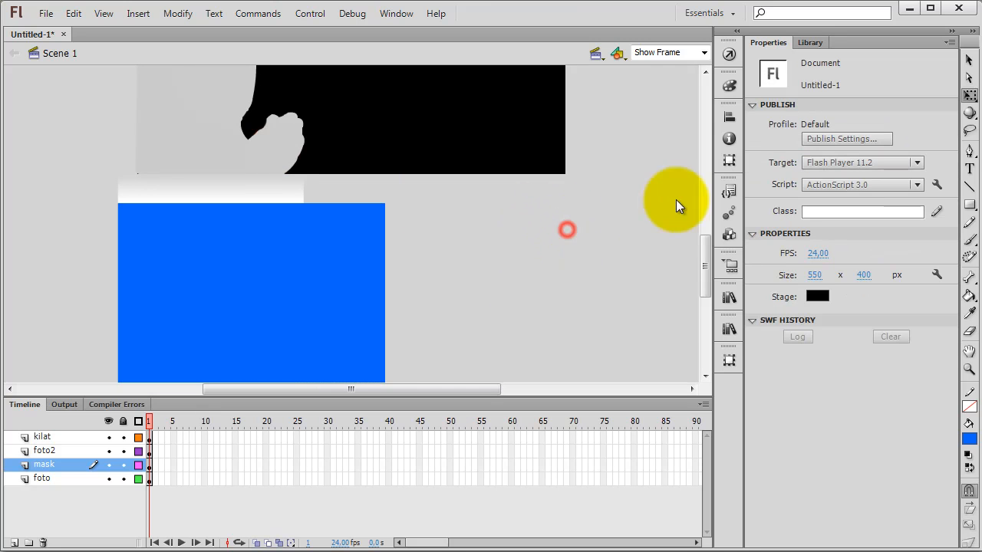
{"action": "left_click", "coordinate": [353, 285]}
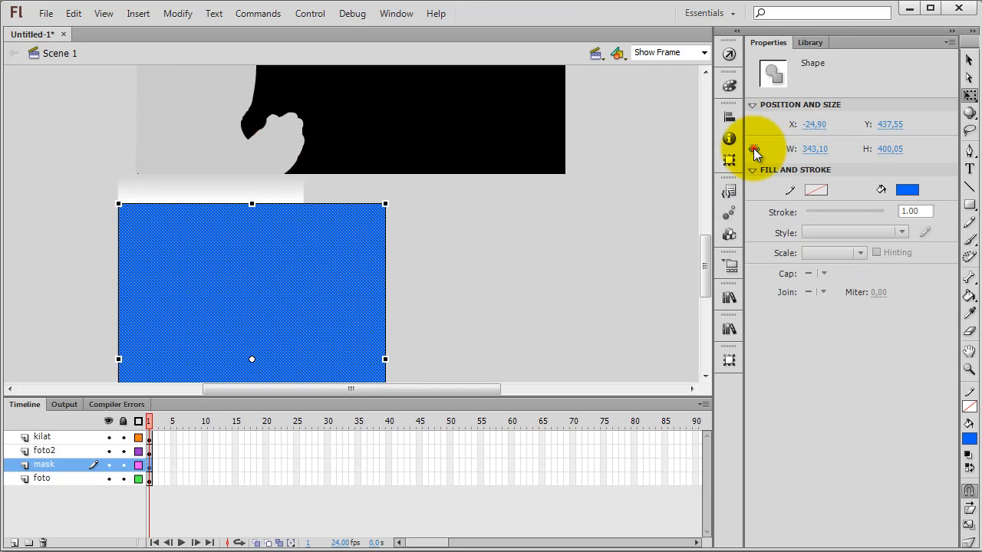
{"action": "left_click", "coordinate": [752, 148]}
{"action": "left_click", "coordinate": [570, 235]}
{"action": "scroll", "coordinate": [455, 247], "scroll_direction": "up", "scroll_amount": 3}
{"action": "scroll", "coordinate": [455, 247], "scroll_direction": "up", "scroll_amount": 3}
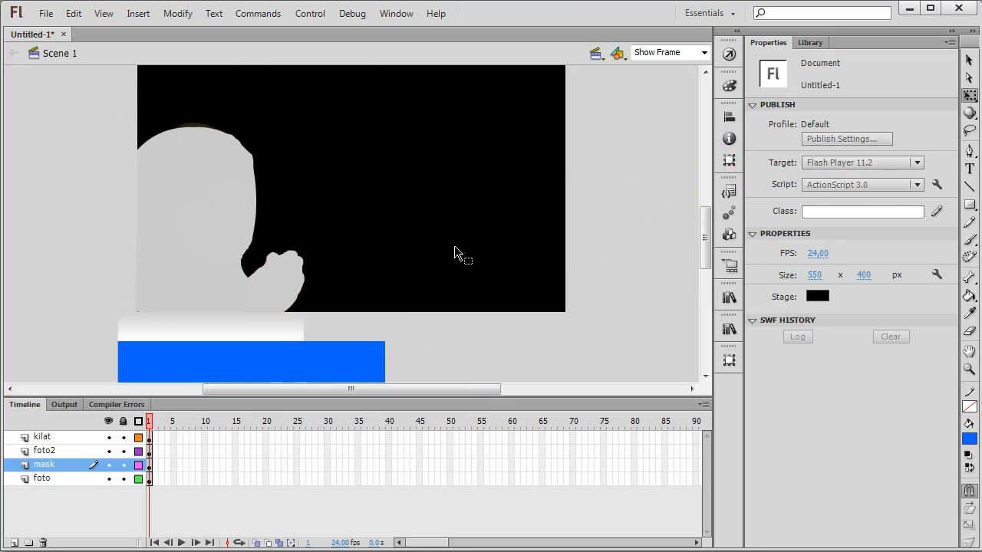
Step: Convert the blue rectangle to a Graphic symbol named mask
{"action": "left_click", "coordinate": [339, 360]}
{"action": "right_click", "coordinate": [334, 362]}
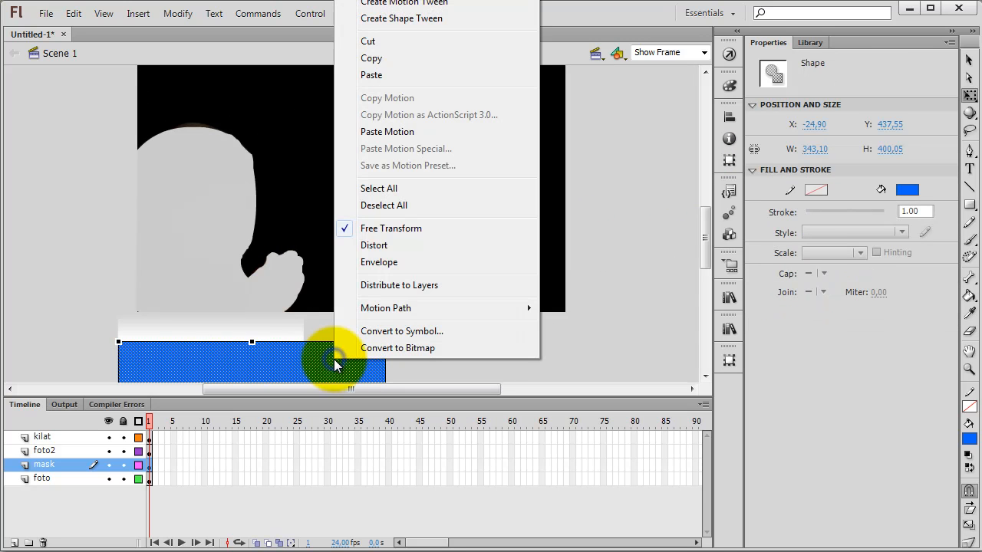
{"action": "left_click", "coordinate": [379, 333]}
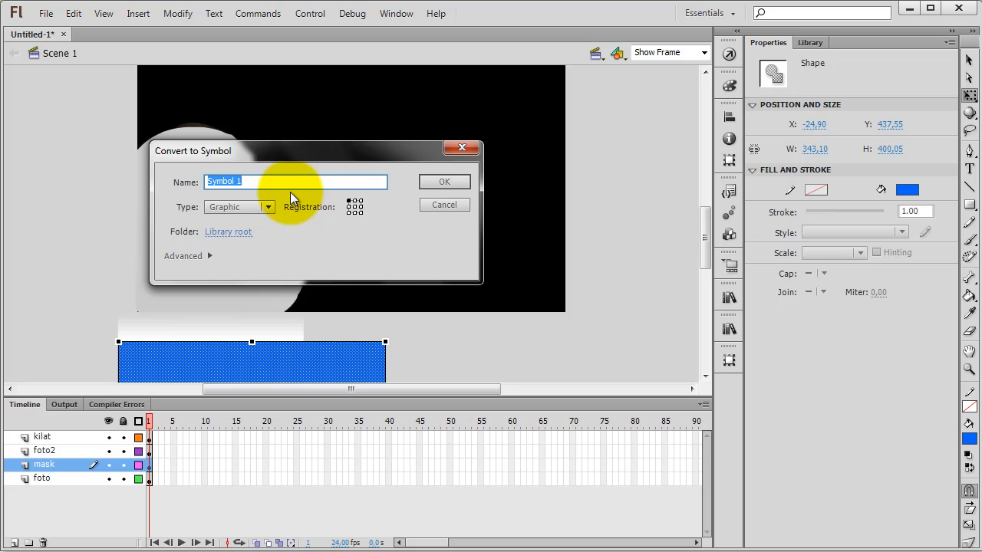
{"action": "type", "text": "mask"}
{"action": "key", "text": "Return"}
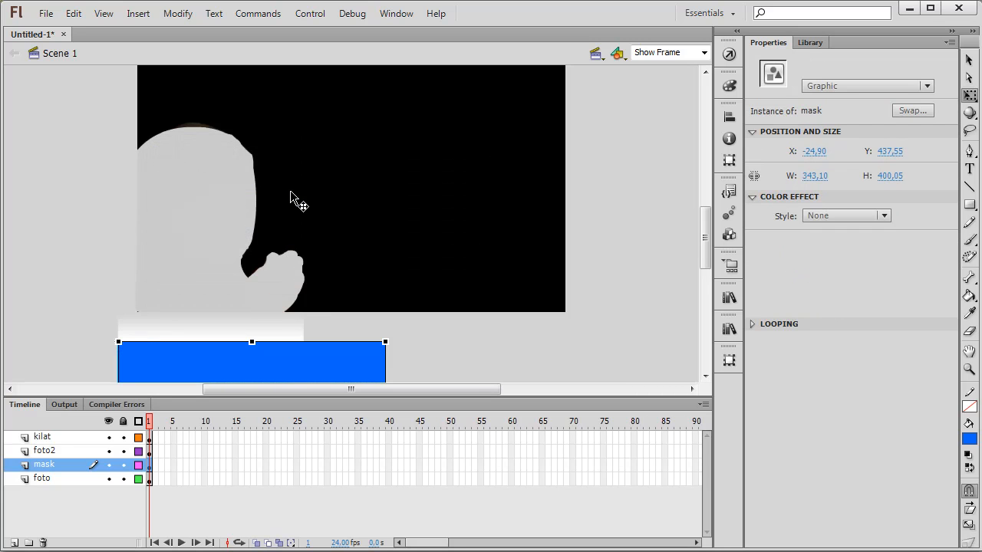
{"action": "left_click", "coordinate": [437, 351]}
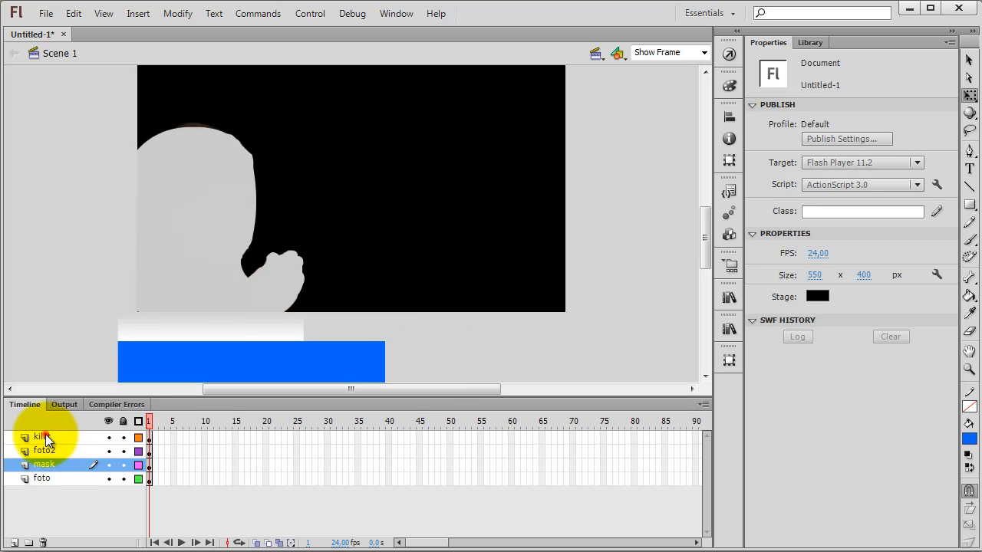
Step: Move the kilat layer below foto2, directly above the mask layer
{"action": "left_click", "coordinate": [46, 436]}
{"action": "left_click_drag", "start_coordinate": [52, 435], "coordinate": [50, 458]}
{"action": "left_click", "coordinate": [418, 360]}
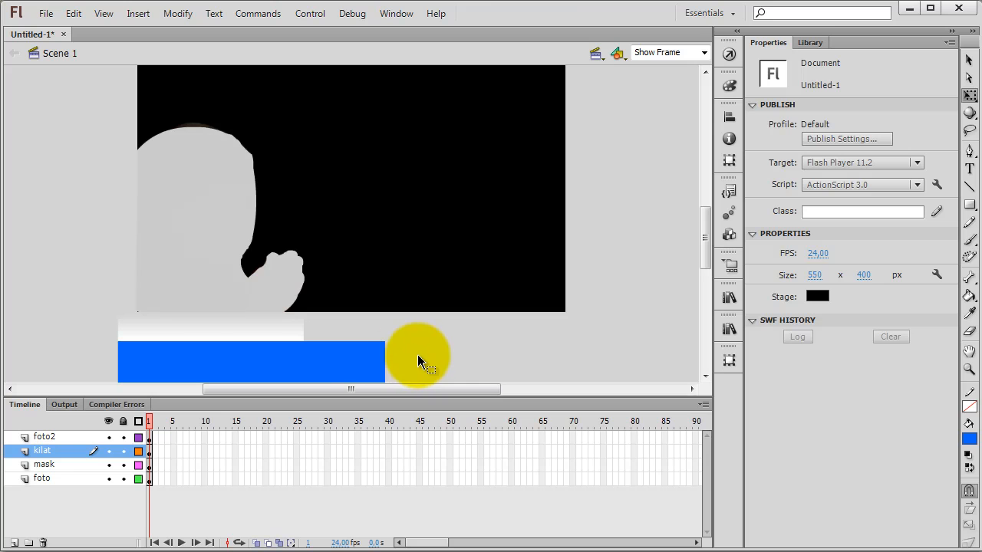
Step: Create motion tweens from frame 1 on the kilat and mask layers
{"action": "right_click", "coordinate": [148, 451]}
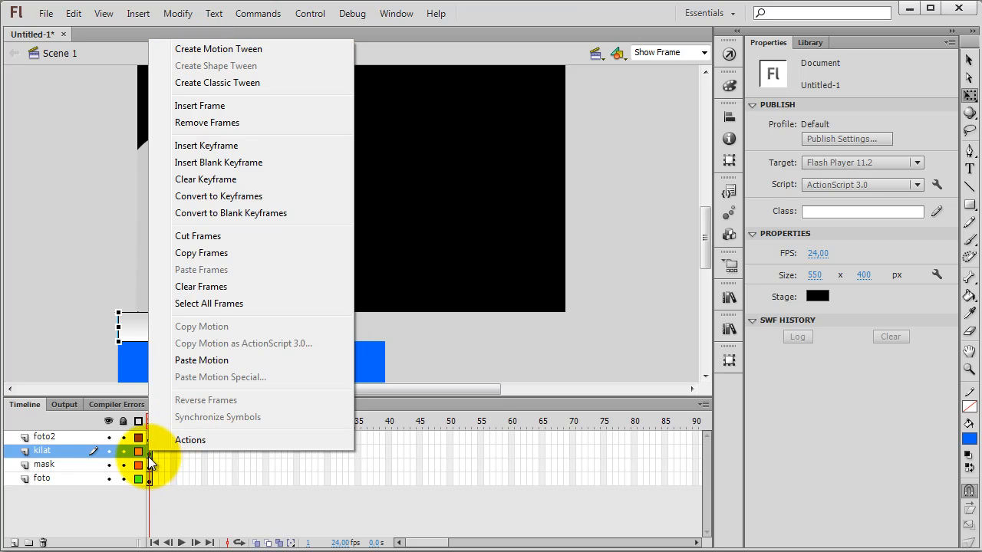
{"action": "left_click", "coordinate": [193, 51]}
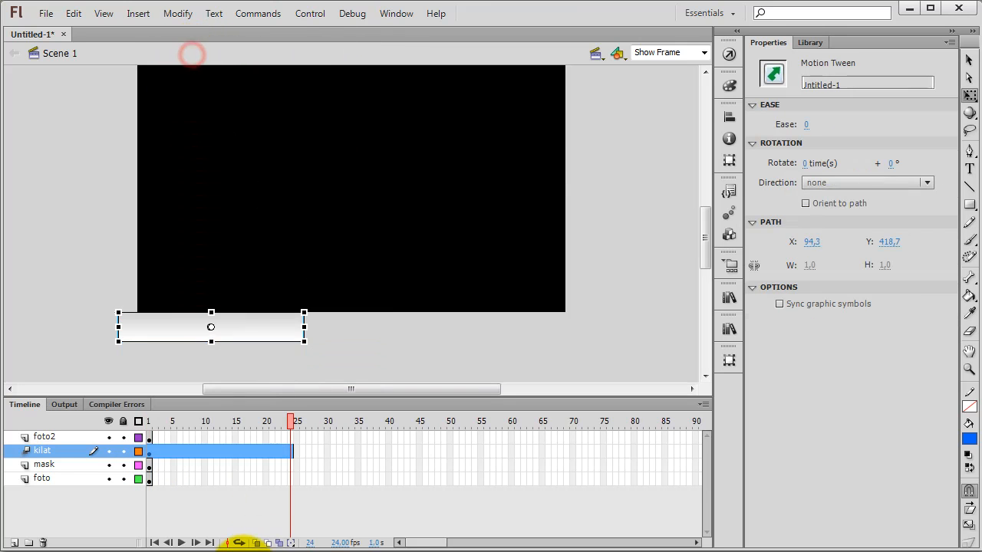
{"action": "right_click", "coordinate": [150, 464]}
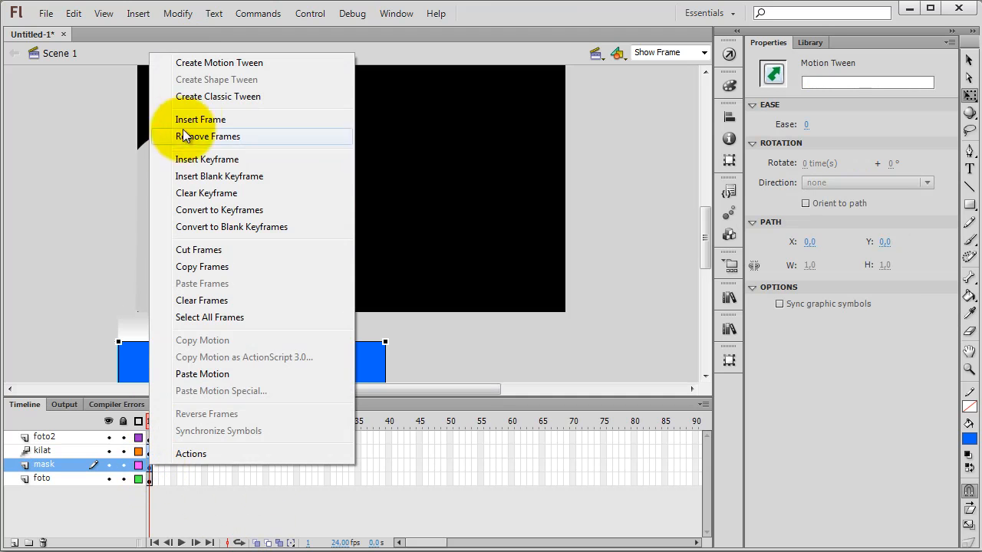
{"action": "left_click", "coordinate": [201, 64]}
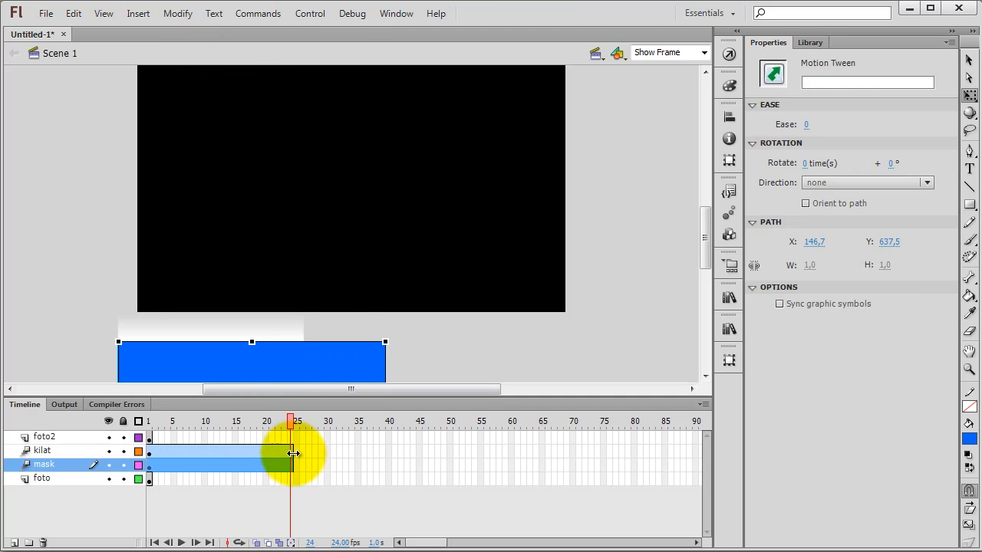
Step: Extend the kilat and mask motion tweens to frame 50
{"action": "left_click_drag", "start_coordinate": [293, 451], "coordinate": [448, 451]}
{"action": "left_click_drag", "start_coordinate": [292, 465], "coordinate": [454, 460]}
{"action": "left_click", "coordinate": [450, 462]}
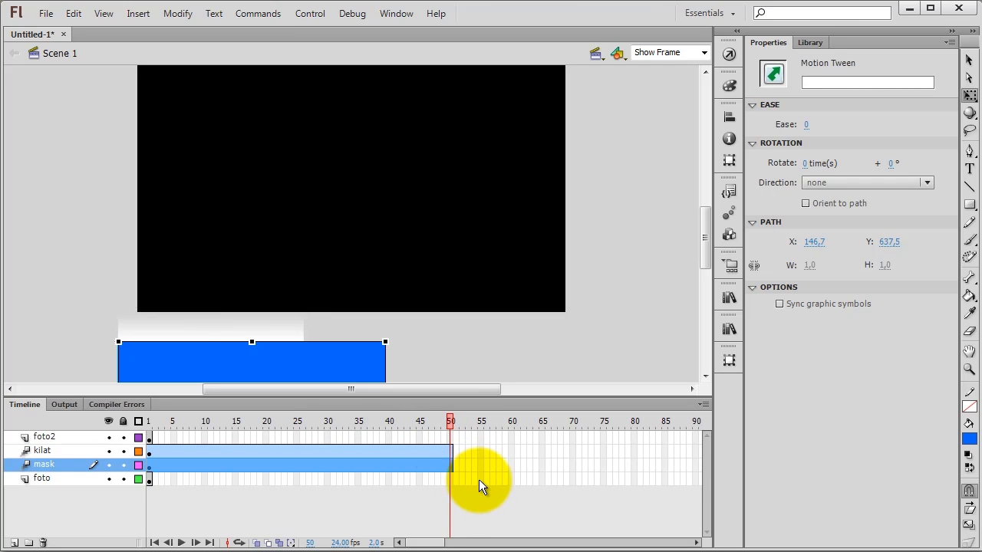
Step: At frame 50, select the gradient strip and blue rectangle together and move both straight up to Y -30, past the stage's upper edge
{"action": "left_click", "coordinate": [467, 343]}
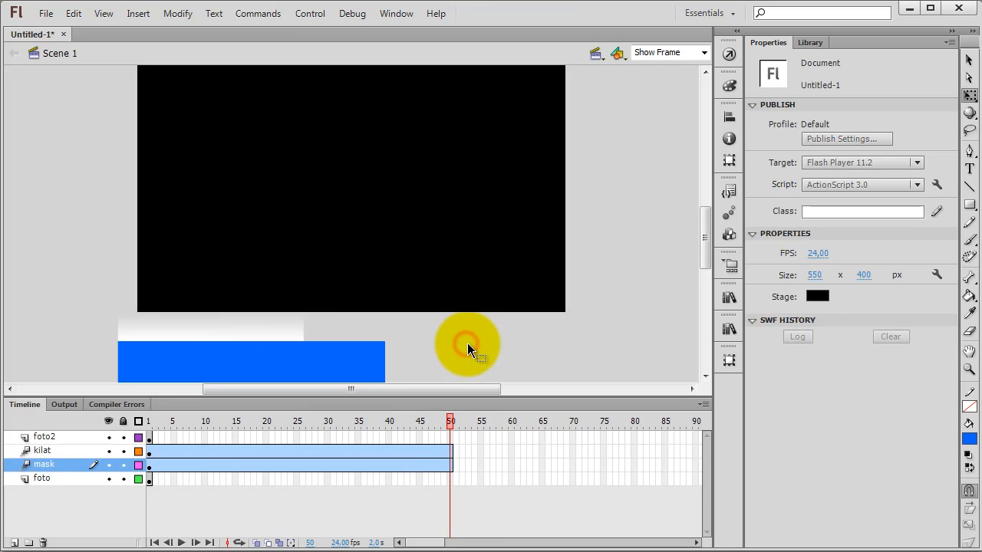
{"action": "left_click_drag", "start_coordinate": [466, 349], "coordinate": [146, 358]}
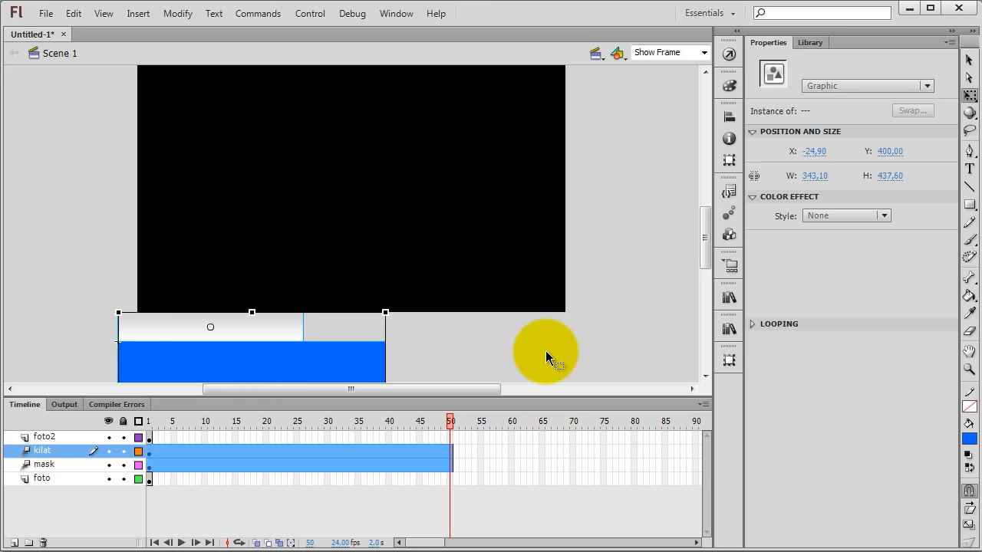
{"action": "key", "text": "shift+Up"}
{"action": "key", "text": "shift+Up"}
{"action": "key", "text": "shift+Up"}
{"action": "key", "text": "shift+Up"}
{"action": "key", "text": "shift+Up"}
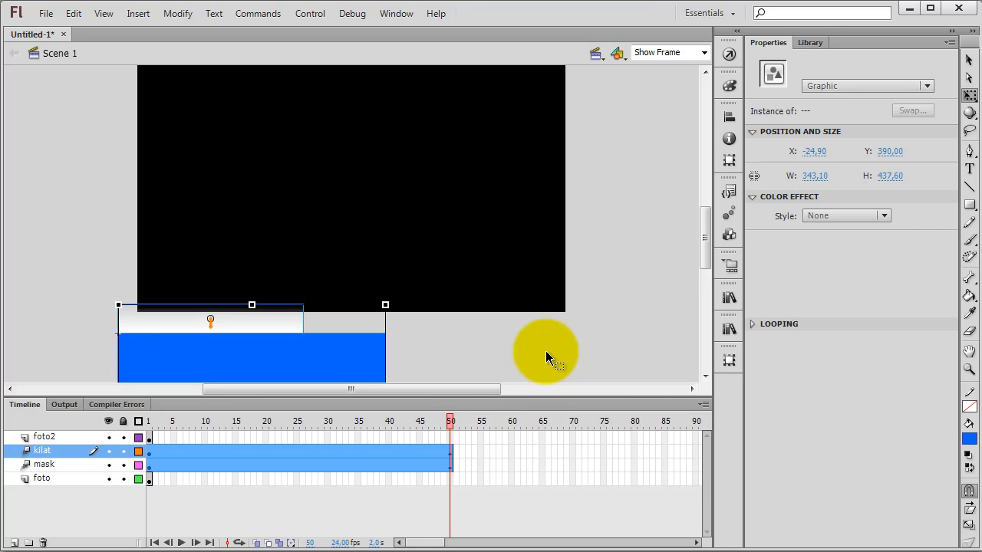
{"action": "key", "text": "shift+Up"}
{"action": "key", "text": "shift+Up"}
{"action": "key", "text": "shift+Up"}
{"action": "key", "text": "shift+Up"}
{"action": "key", "text": "shift+Up"}
{"action": "key", "text": "shift+Up"}
{"action": "key", "text": "shift+Up"}
{"action": "key", "text": "shift+Up"}
{"action": "key", "text": "shift+Up"}
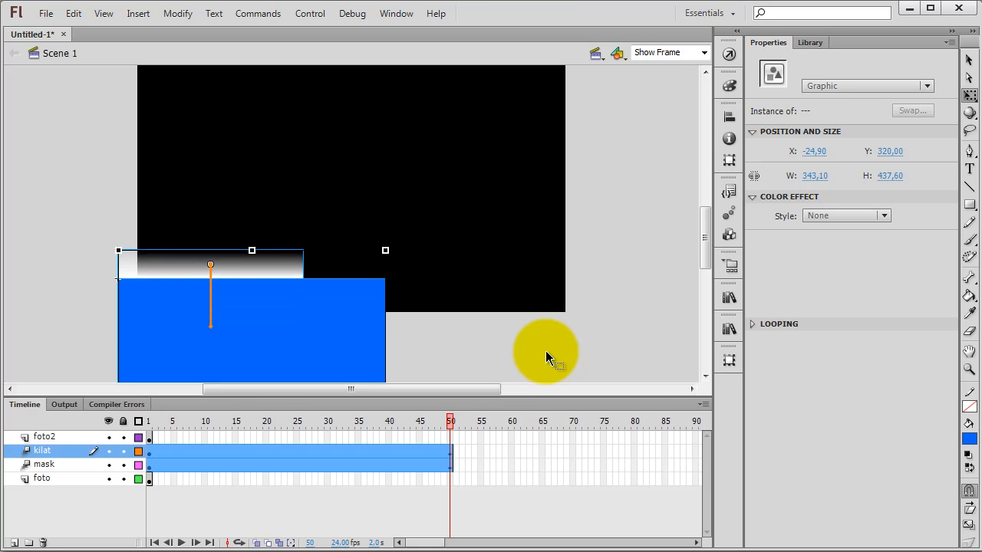
{"action": "key", "text": "shift+Up"}
{"action": "key", "text": "shift+Up"}
{"action": "key", "text": "shift+Up"}
{"action": "key", "text": "shift+Up"}
{"action": "key", "text": "shift+Up"}
{"action": "key", "text": "shift+Up"}
{"action": "key", "text": "shift+Up"}
{"action": "key", "text": "shift+Up"}
{"action": "key", "text": "shift+Up"}
{"action": "key", "text": "shift+Up"}
{"action": "key", "text": "shift+Up"}
{"action": "key", "text": "shift+Up"}
{"action": "key", "text": "shift+Up"}
{"action": "key", "text": "shift+Up"}
{"action": "key", "text": "shift+Up"}
{"action": "key", "text": "shift+Up"}
{"action": "key", "text": "shift+Up"}
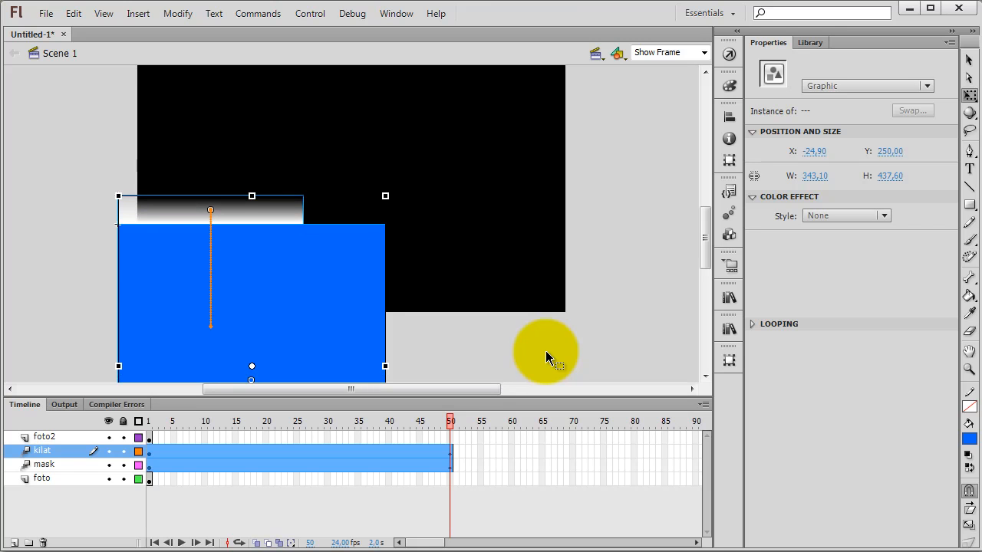
{"action": "key", "text": "shift+Up"}
{"action": "key", "text": "shift+Up"}
{"action": "key", "text": "shift+Up"}
{"action": "key", "text": "shift+Up"}
{"action": "key", "text": "shift+Up"}
{"action": "key", "text": "shift+Up"}
{"action": "key", "text": "shift+Up"}
{"action": "key", "text": "shift+Up"}
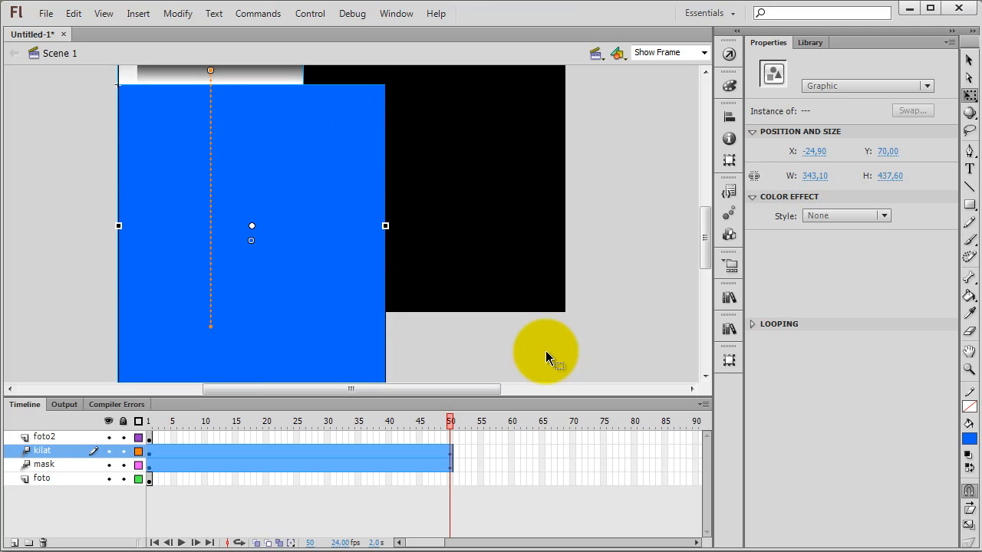
{"action": "key", "text": "shift+Up"}
{"action": "key", "text": "shift+Up"}
{"action": "key", "text": "shift+Up"}
{"action": "key", "text": "shift+Up"}
{"action": "key", "text": "shift+Up"}
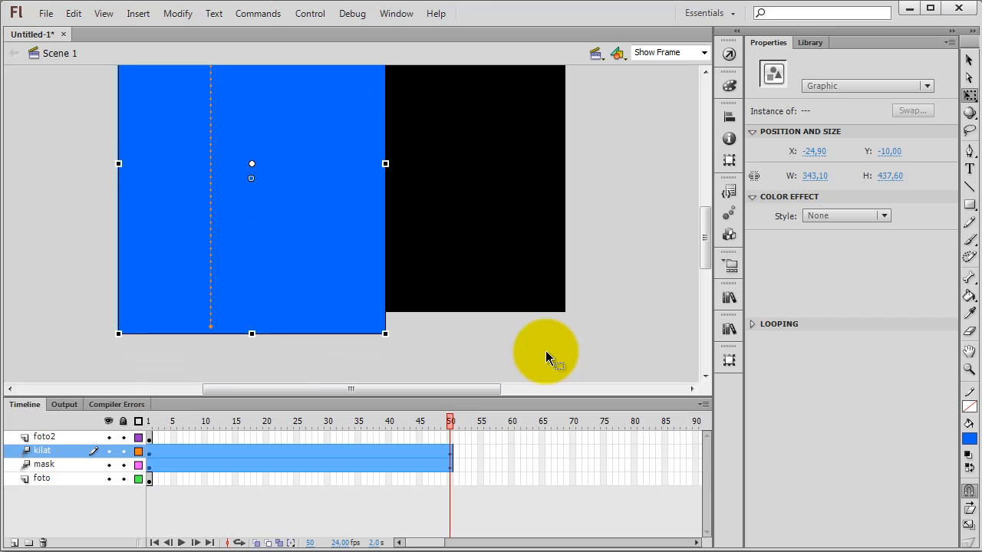
{"action": "key", "text": "shift+Down"}
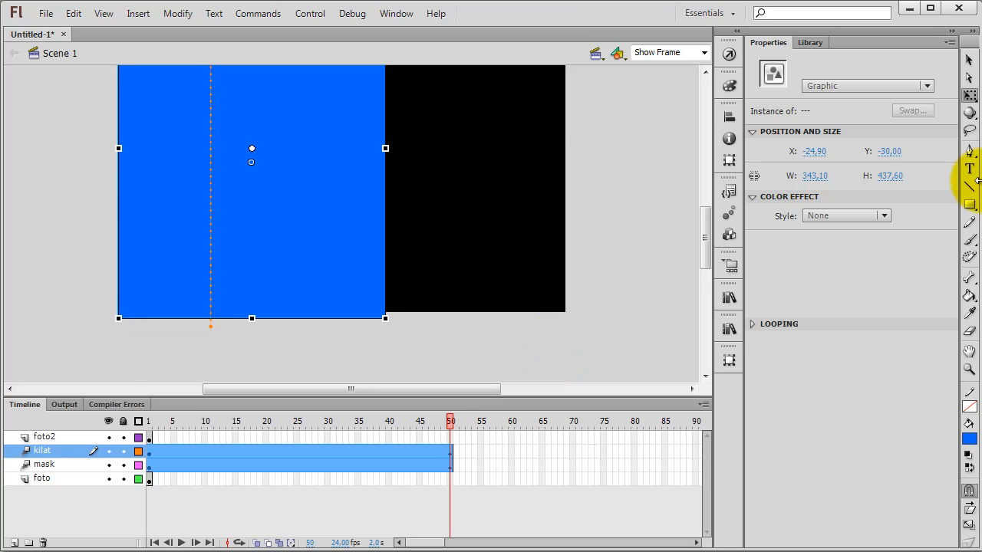
{"action": "left_click_drag", "start_coordinate": [703, 237], "coordinate": [706, 215]}
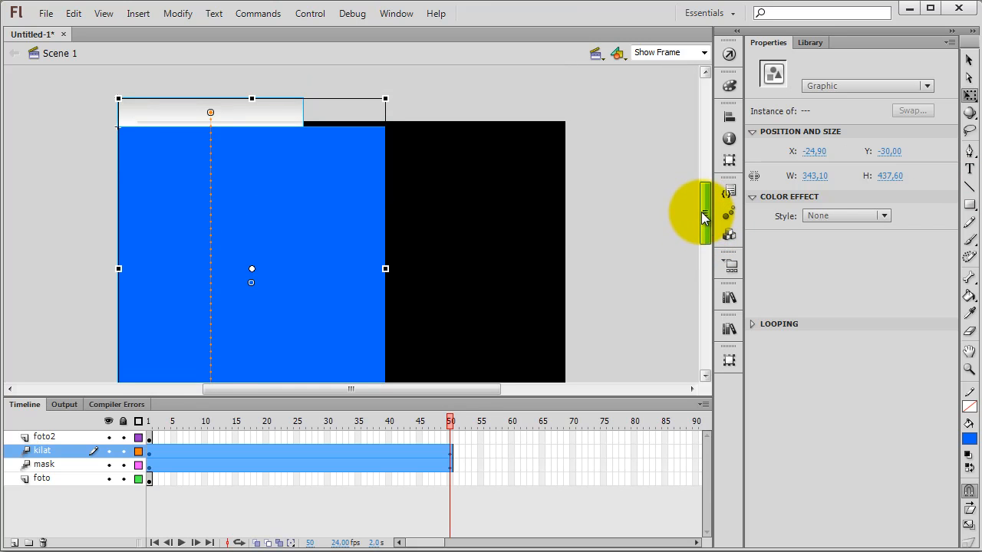
Step: Insert frames at frame 50 on the foto2 and foto layers to match the tween length
{"action": "left_click", "coordinate": [450, 435]}
{"action": "right_click", "coordinate": [451, 438]}
{"action": "left_click", "coordinate": [514, 90]}
{"action": "right_click", "coordinate": [451, 479]}
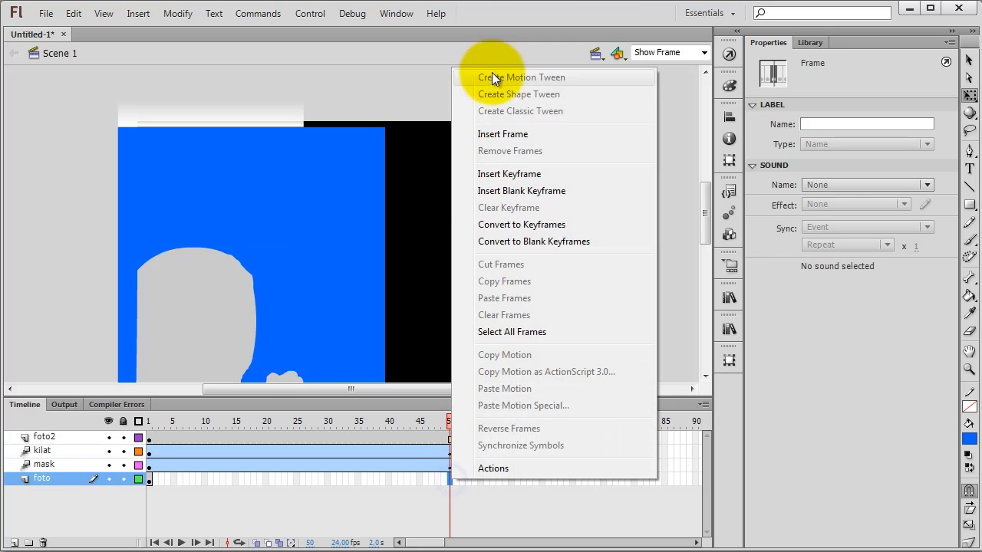
{"action": "left_click", "coordinate": [500, 132]}
{"action": "left_click", "coordinate": [485, 492]}
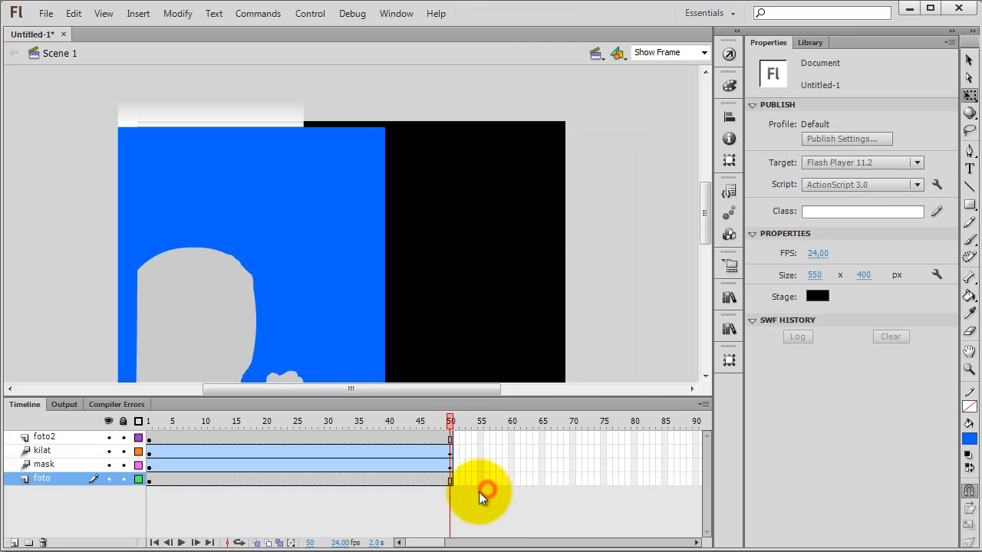
{"action": "mouse_move", "coordinate": [452, 427]}
{"action": "left_mouse_down"}
{"action": "mouse_move", "coordinate": [182, 423]}
{"action": "mouse_move", "coordinate": [456, 423]}
{"action": "mouse_move", "coordinate": [369, 434]}
{"action": "mouse_move", "coordinate": [165, 434]}
{"action": "mouse_move", "coordinate": [451, 432]}
{"action": "left_mouse_up"}
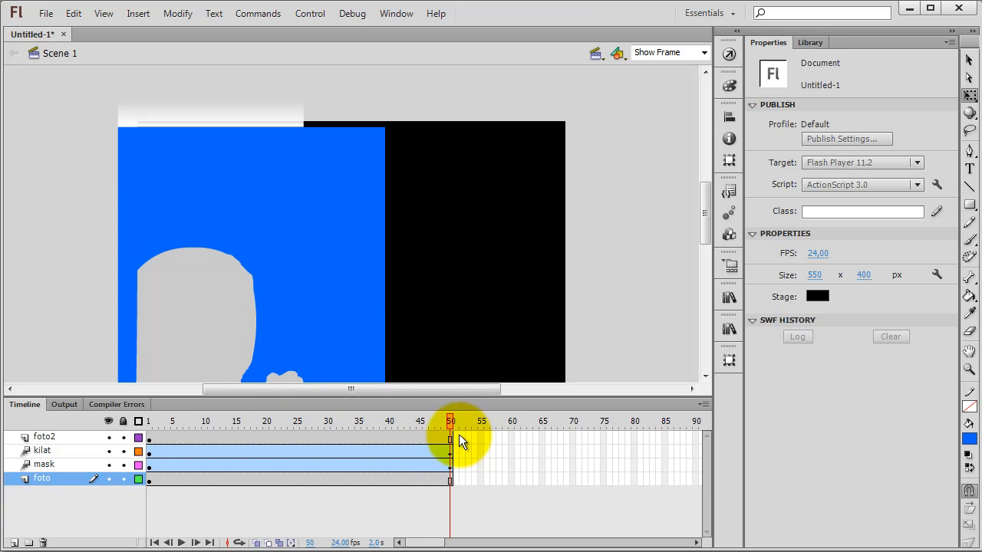
Step: Turn foto2 into a mask layer over kilat, and the mask layer into a mask over foto
{"action": "right_click", "coordinate": [45, 452]}
{"action": "left_click", "coordinate": [37, 439]}
{"action": "right_click", "coordinate": [39, 442]}
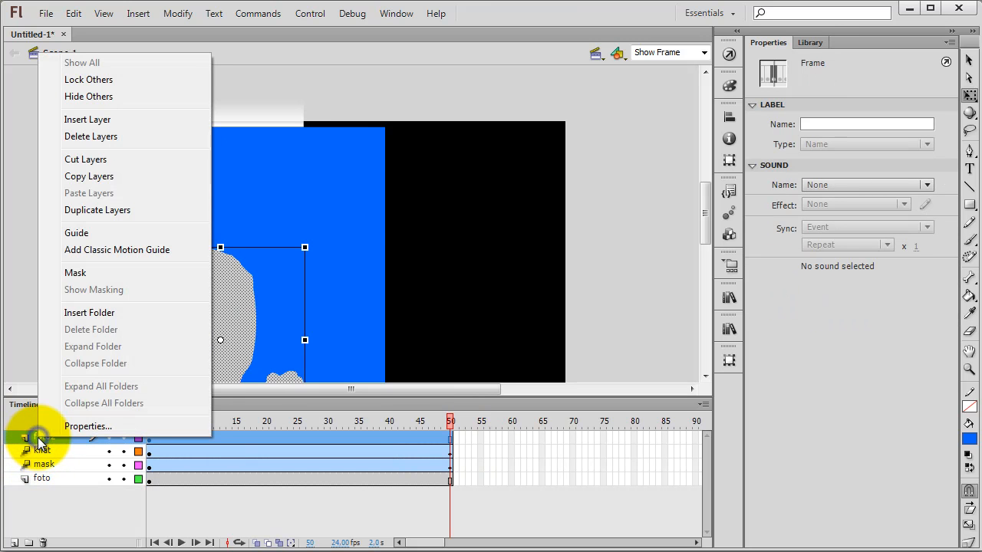
{"action": "left_click", "coordinate": [76, 274]}
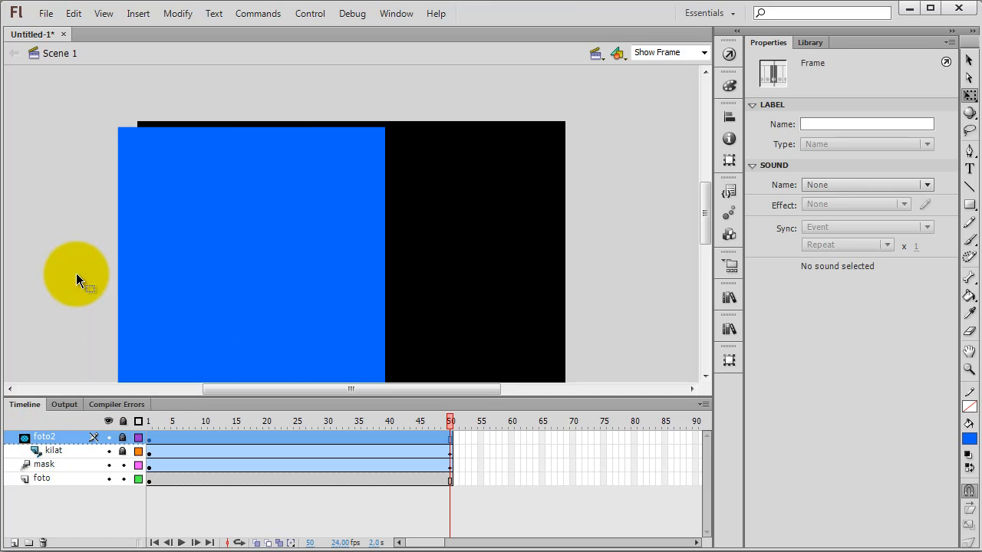
{"action": "scroll", "coordinate": [76, 272], "scroll_direction": "down", "scroll_amount": 3}
{"action": "right_click", "coordinate": [36, 464]}
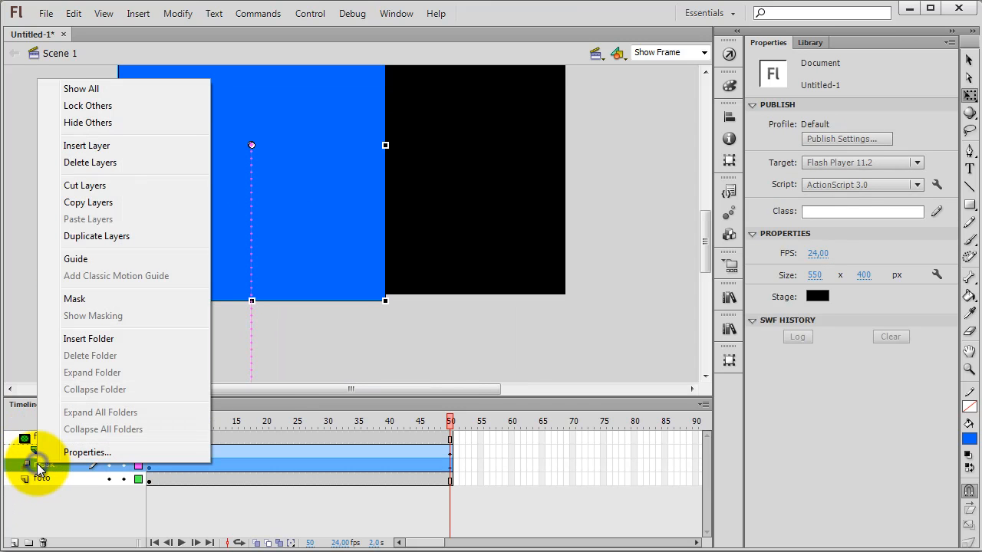
{"action": "left_click", "coordinate": [84, 300]}
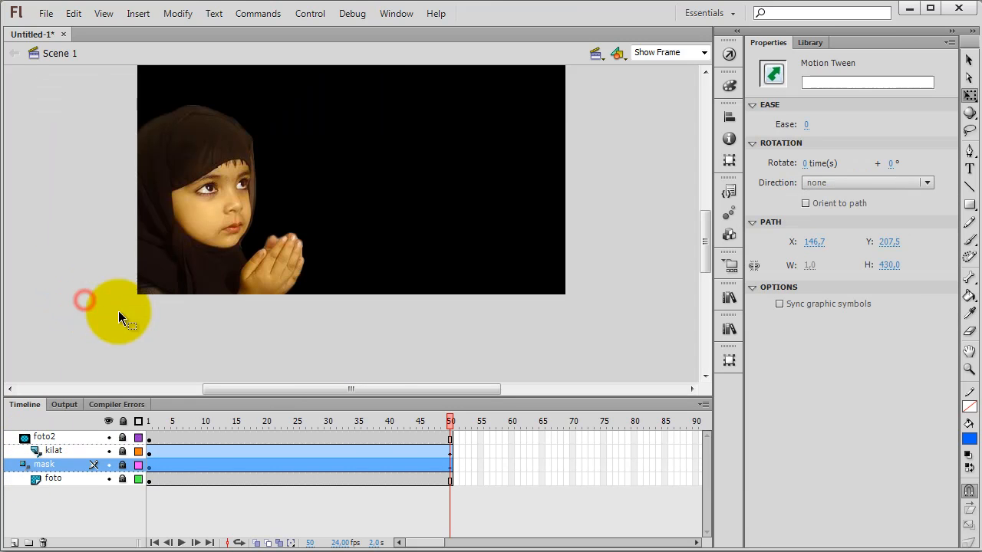
Step: Scrub the timeline from frame 1 to about frame 12 to preview the light sweep revealing the girl's photo
{"action": "left_click_drag", "start_coordinate": [450, 427], "coordinate": [148, 432]}
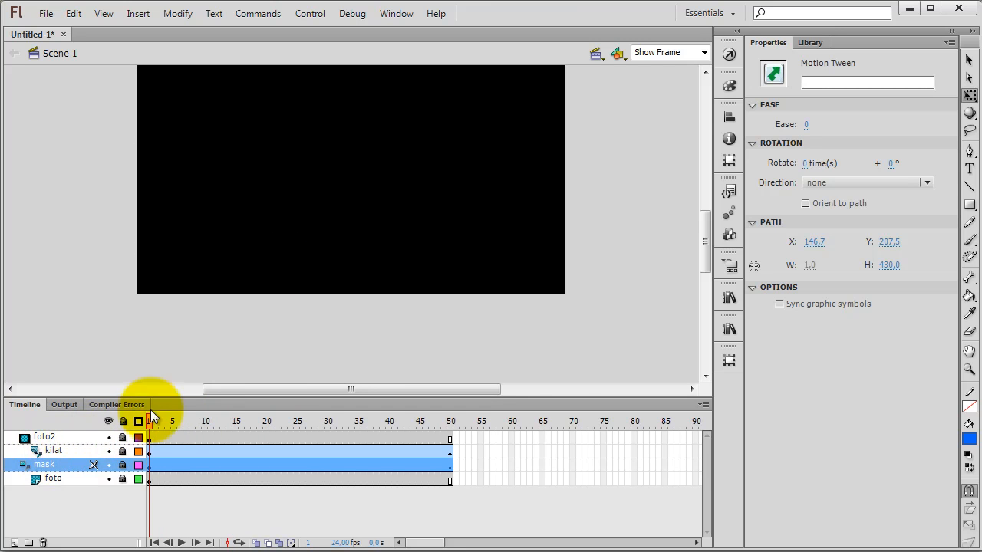
{"action": "left_click_drag", "start_coordinate": [702, 254], "coordinate": [704, 227]}
{"action": "left_click_drag", "start_coordinate": [148, 425], "coordinate": [218, 419]}
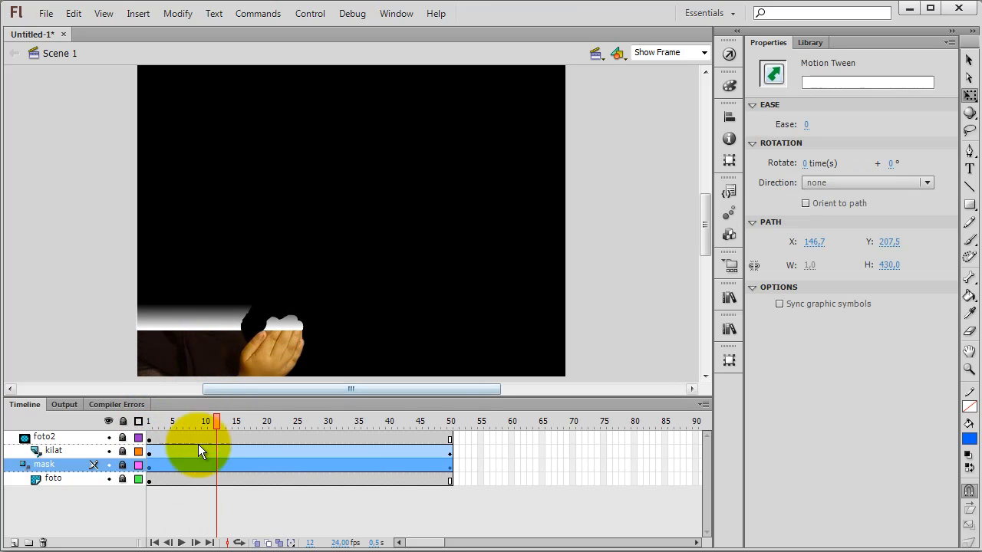
Step: Unlock the mask layer to inspect the blue rectangle against the light strip, relock it, and scrub back to about frame 8
{"action": "left_click", "coordinate": [120, 464]}
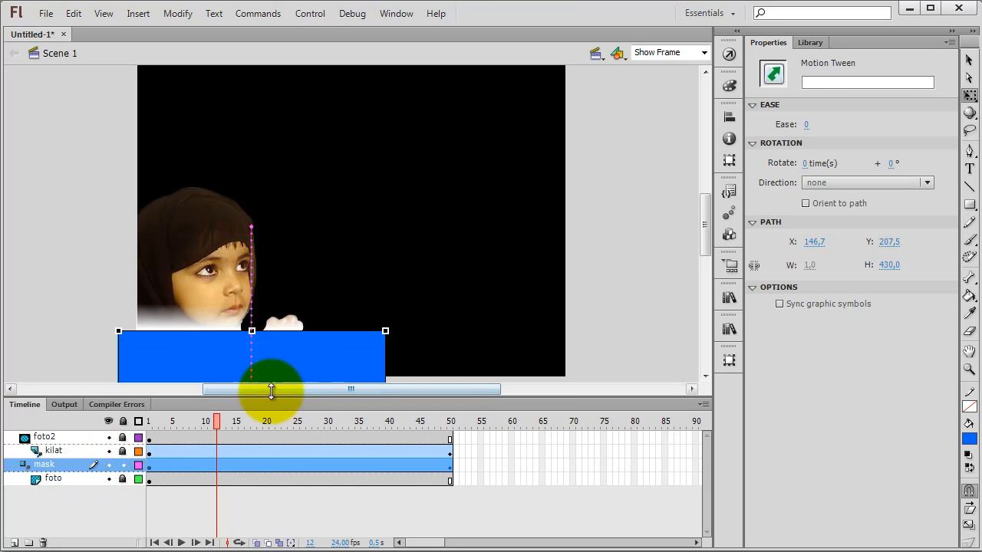
{"action": "left_click", "coordinate": [123, 465]}
{"action": "left_click_drag", "start_coordinate": [217, 422], "coordinate": [195, 421]}
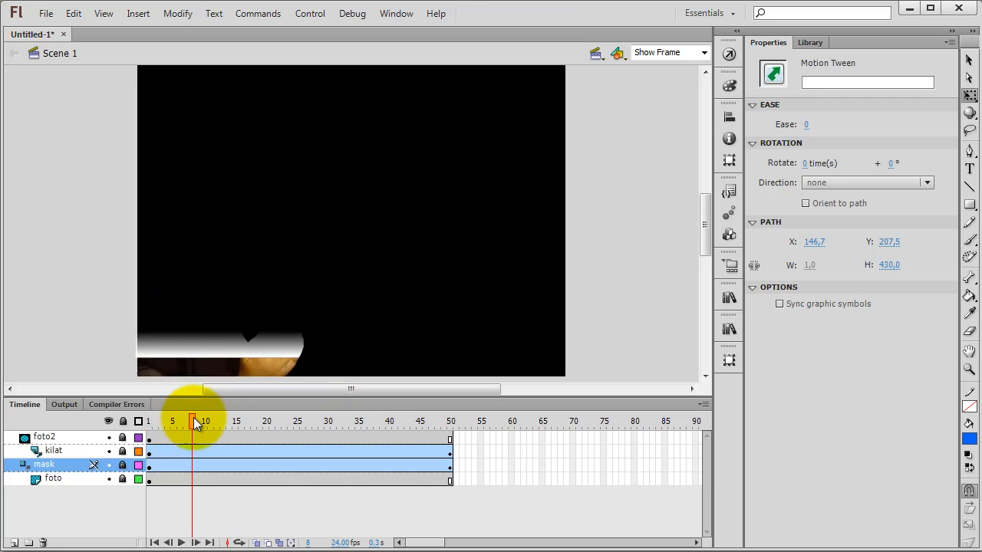
Step: At frame 1, unlock the foto2, kilat and mask layers and hide foto2 to expose the light strip below the stage
{"action": "left_click", "coordinate": [123, 451]}
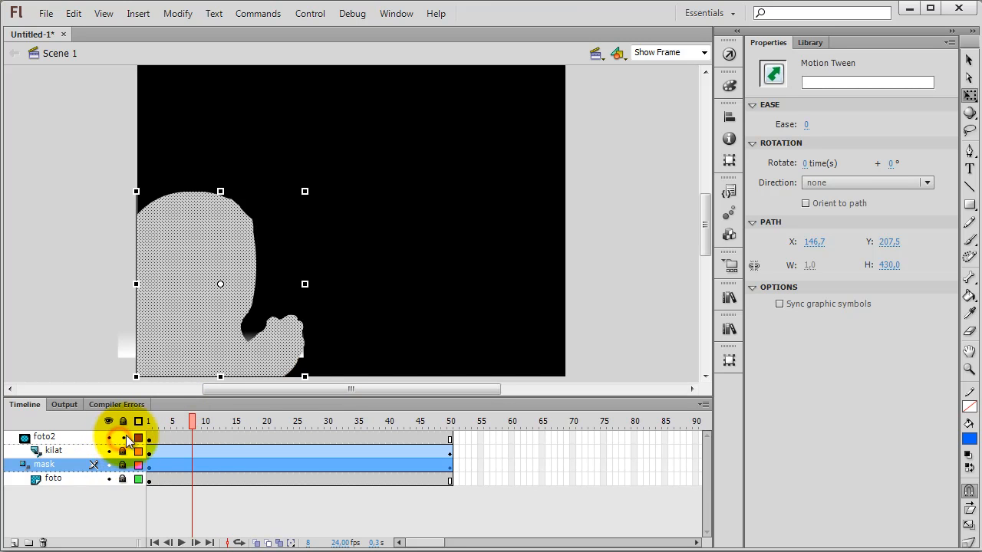
{"action": "left_click", "coordinate": [69, 342]}
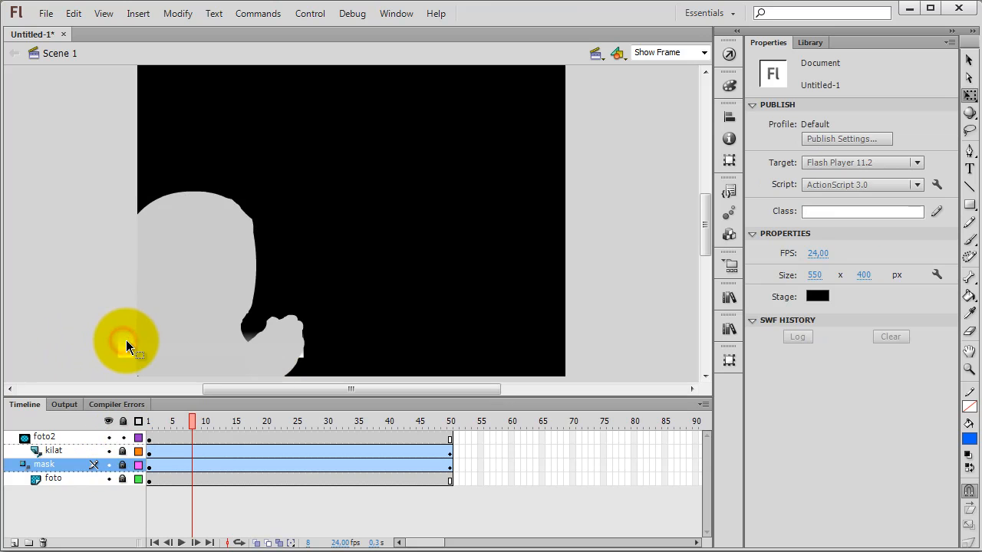
{"action": "left_click_drag", "start_coordinate": [191, 416], "coordinate": [139, 426]}
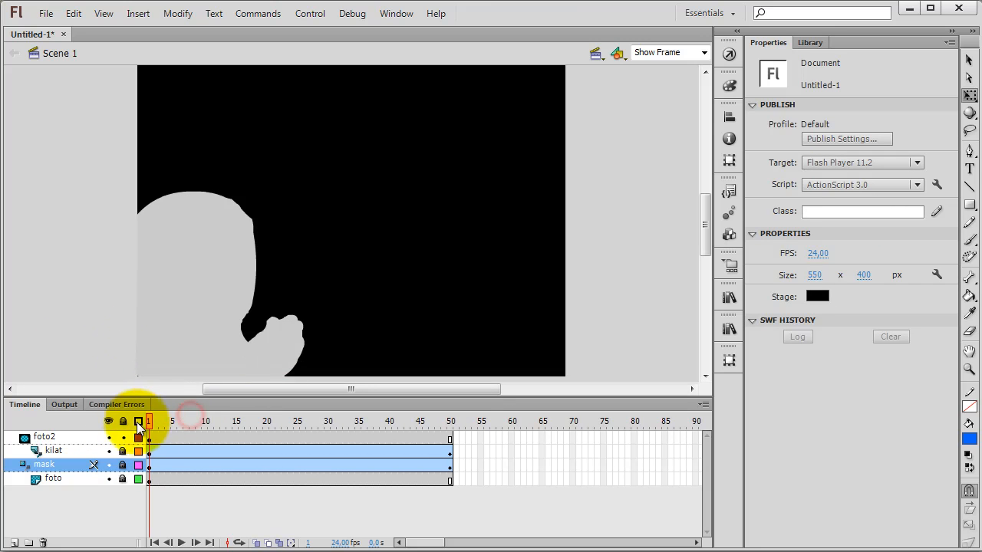
{"action": "left_click", "coordinate": [122, 451]}
{"action": "left_click", "coordinate": [109, 437]}
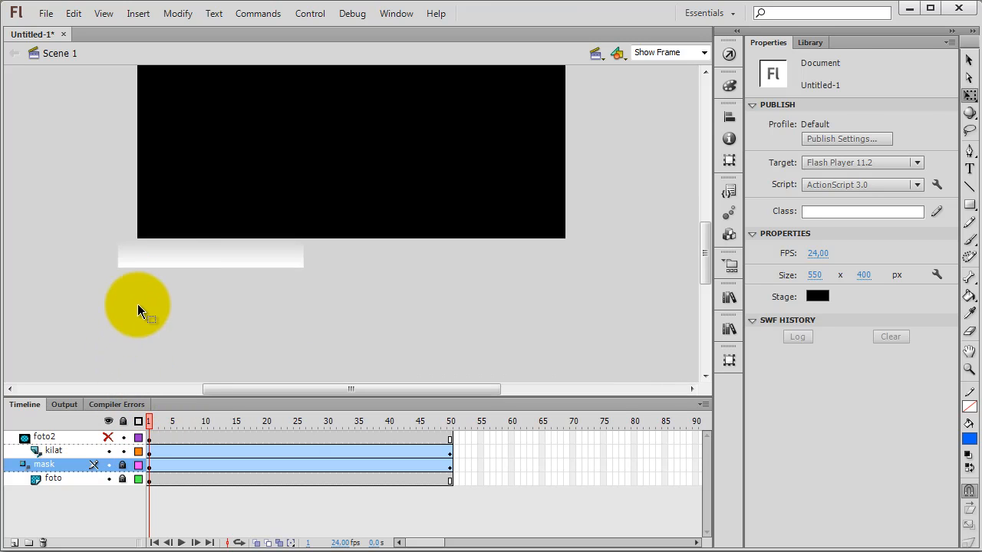
{"action": "left_click", "coordinate": [158, 253]}
{"action": "left_click", "coordinate": [123, 467]}
Step: Inside the kilat symbol, shrink the gradient strip's height from its lower edge to about 19.7 px and return to Scene 1
{"action": "double_click", "coordinate": [254, 255]}
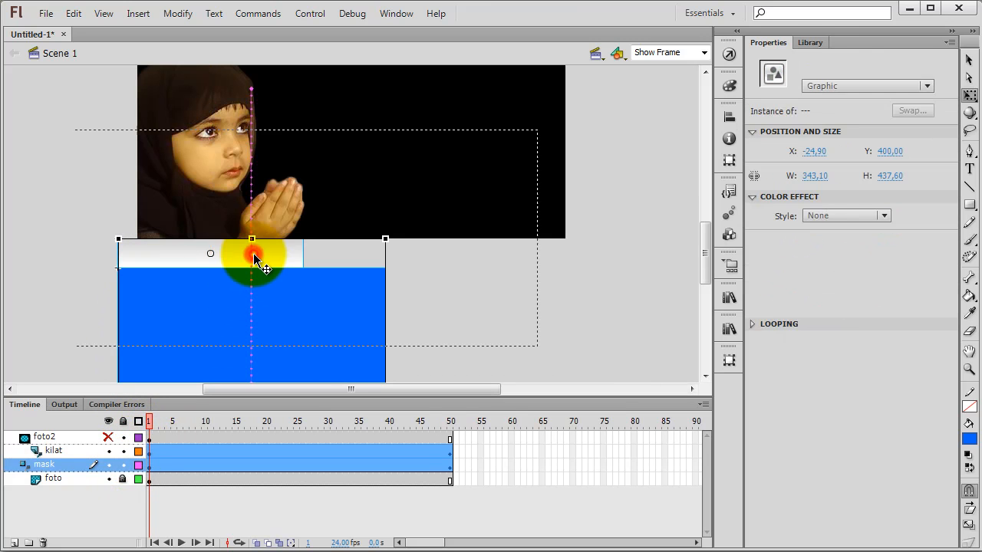
{"action": "left_click_drag", "start_coordinate": [211, 267], "coordinate": [212, 254]}
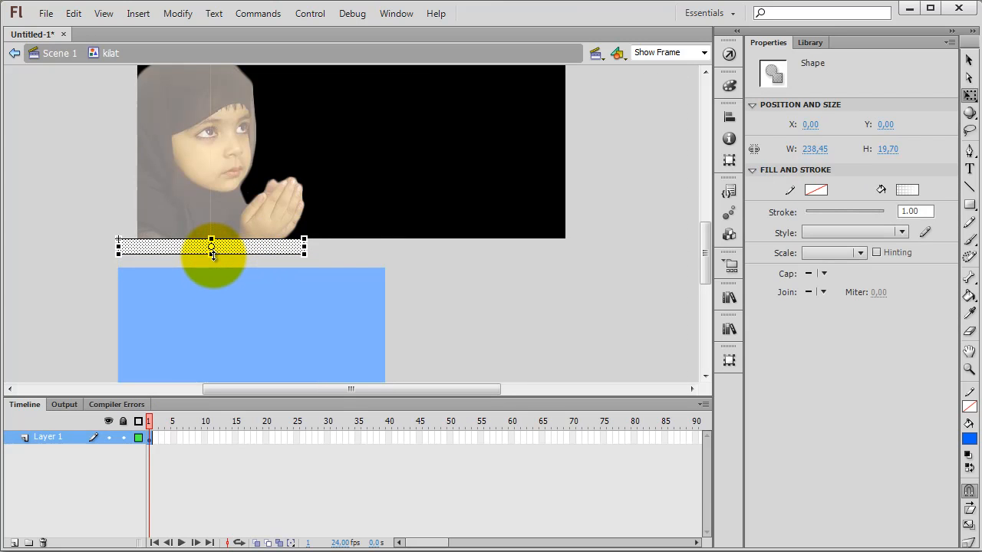
{"action": "left_click", "coordinate": [60, 53]}
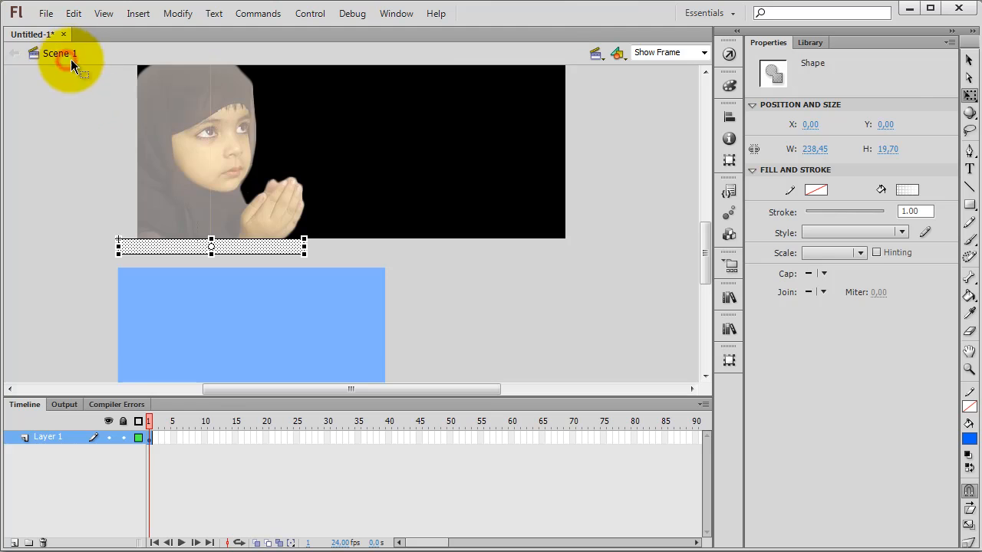
Step: At frame 1, nudge the blue mask rectangle straight up to Y 419.55 so its top meets the strip's lower edge
{"action": "left_click", "coordinate": [211, 307]}
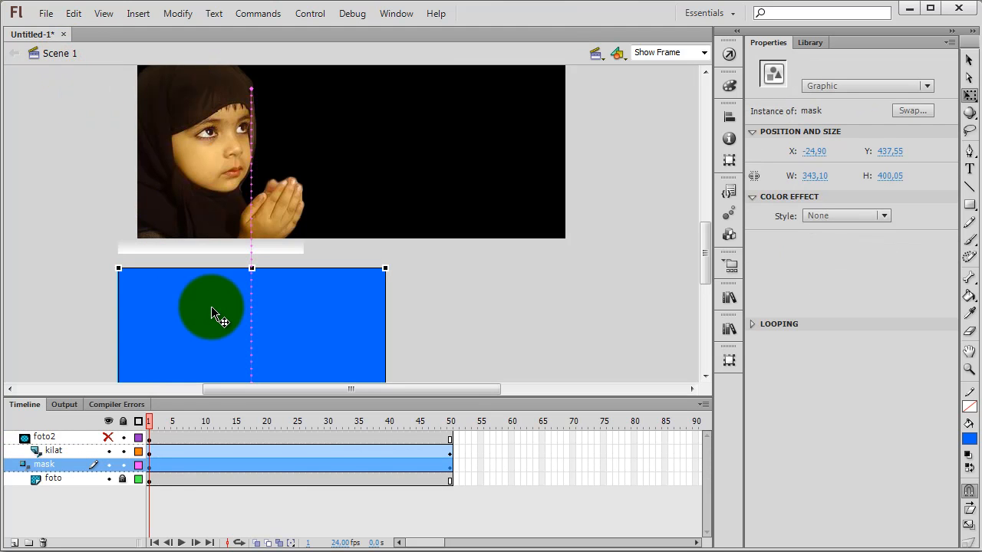
{"action": "key", "text": "Up"}
{"action": "key", "text": "Up"}
{"action": "key", "text": "Up"}
{"action": "key", "text": "Up"}
{"action": "key", "text": "Up"}
{"action": "key", "text": "Up"}
{"action": "key", "text": "Up"}
{"action": "key", "text": "Up"}
{"action": "key", "text": "Up"}
{"action": "key", "text": "Up"}
{"action": "key", "text": "Up"}
{"action": "key", "text": "Up"}
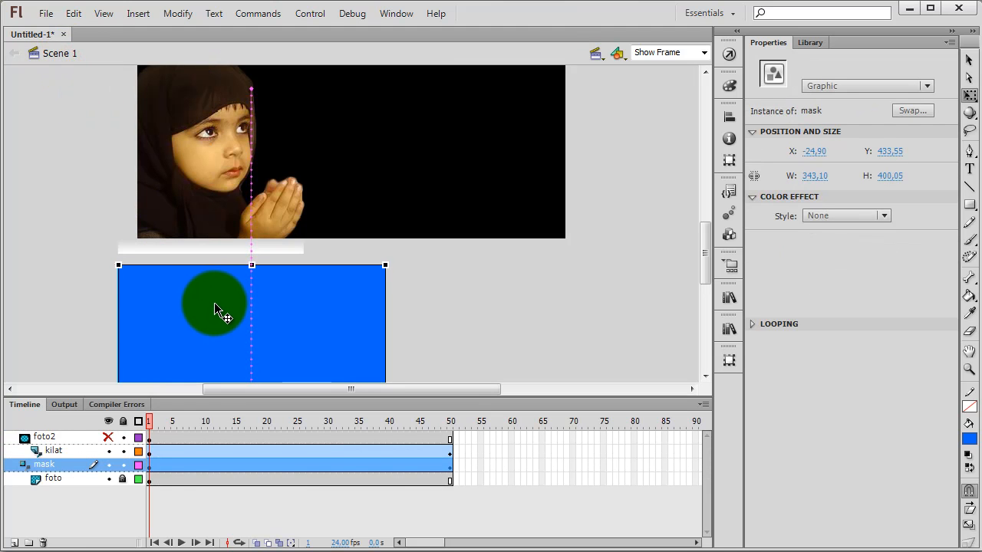
{"action": "key", "text": "Up"}
{"action": "key", "text": "Up"}
{"action": "key", "text": "Up"}
{"action": "key", "text": "Up"}
{"action": "key", "text": "Up"}
{"action": "key", "text": "Up"}
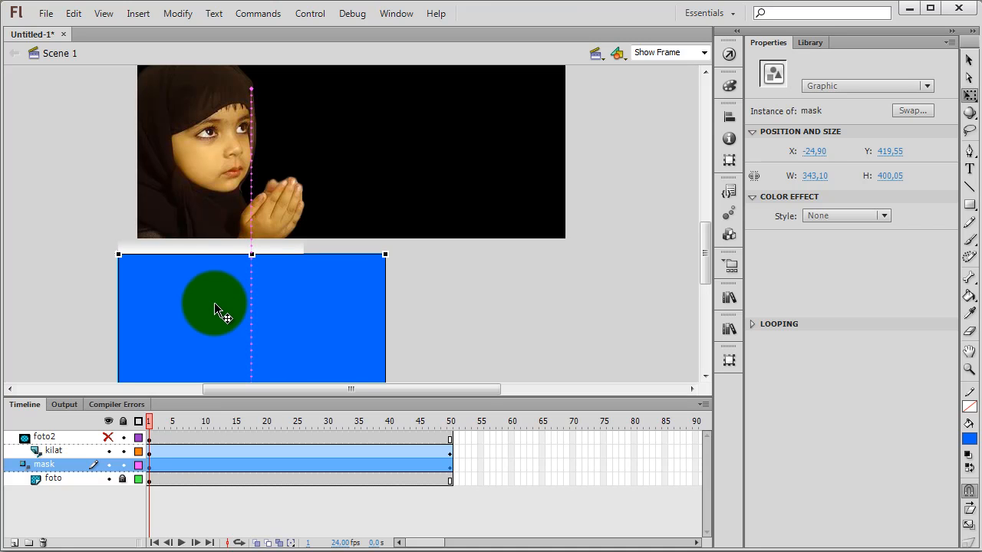
Step: Show foto2 again, lock all layers, and scrub to frame 50 to preview the sweep
{"action": "left_click", "coordinate": [500, 327]}
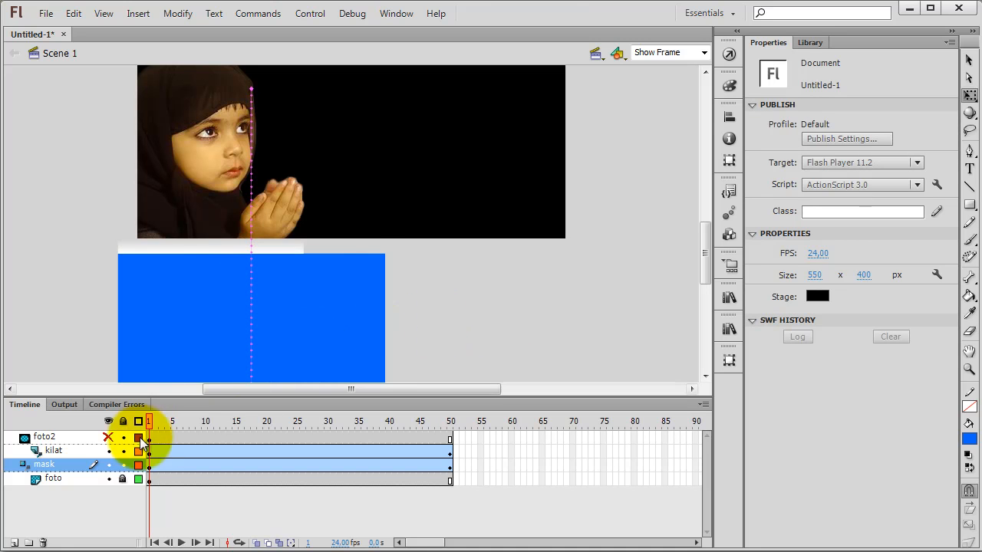
{"action": "left_click", "coordinate": [108, 437]}
{"action": "left_click_drag", "start_coordinate": [125, 461], "coordinate": [470, 424]}
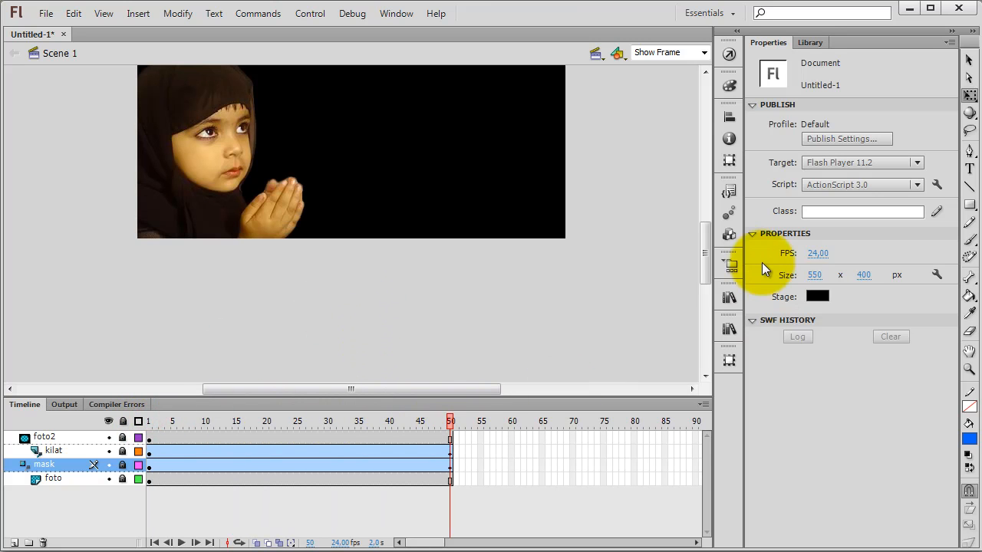
Step: At frame 50, unlock the mask and kilat layers and nudge the light strip straight down to Y -12
{"action": "left_click", "coordinate": [123, 465]}
{"action": "left_click", "coordinate": [124, 453]}
{"action": "left_click_drag", "start_coordinate": [701, 266], "coordinate": [706, 221]}
{"action": "left_click", "coordinate": [205, 163]}
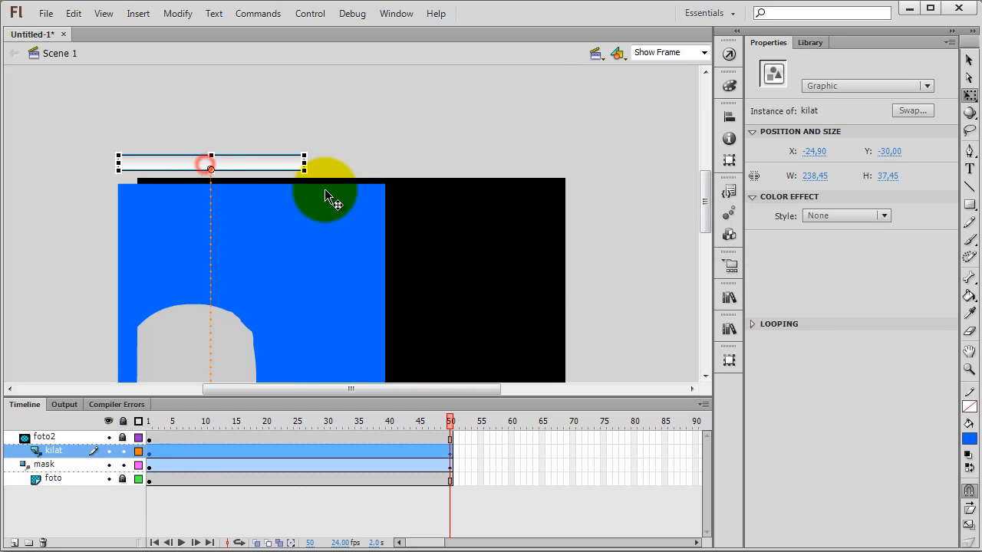
{"action": "key", "text": "Down"}
{"action": "key", "text": "Down"}
{"action": "key", "text": "Down"}
{"action": "key", "text": "Down"}
{"action": "key", "text": "Down"}
{"action": "key", "text": "Down"}
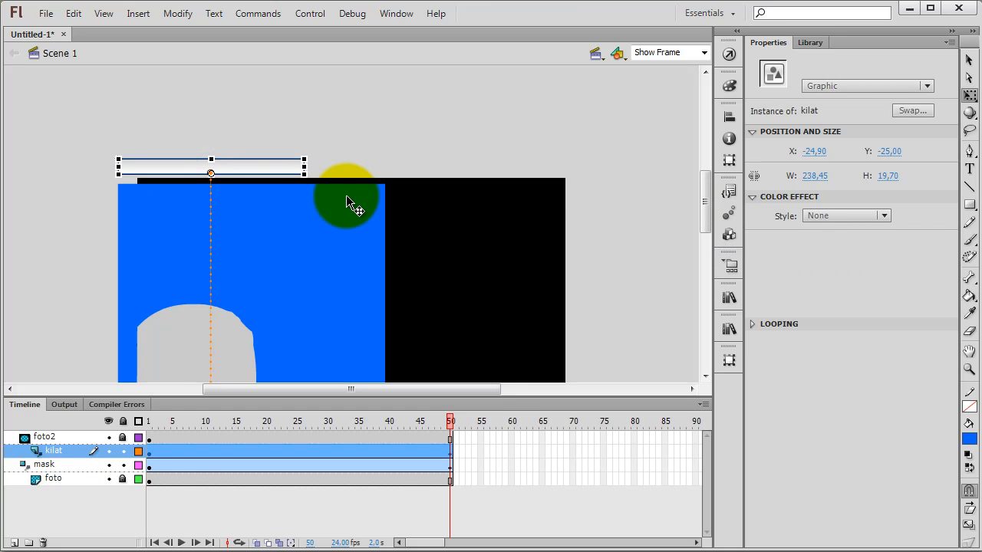
{"action": "key", "text": "Down"}
{"action": "key", "text": "Down"}
{"action": "key", "text": "Down"}
{"action": "key", "text": "v"}
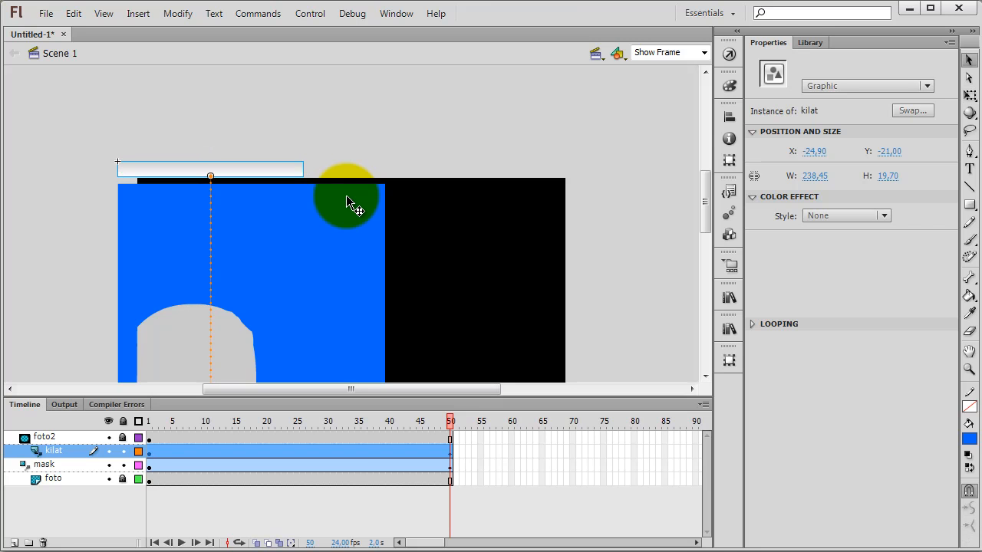
{"action": "key", "text": "Down"}
{"action": "key", "text": "Down"}
{"action": "key", "text": "Down"}
{"action": "key", "text": "Down"}
{"action": "key", "text": "Down"}
{"action": "key", "text": "Down"}
{"action": "key", "text": "Down"}
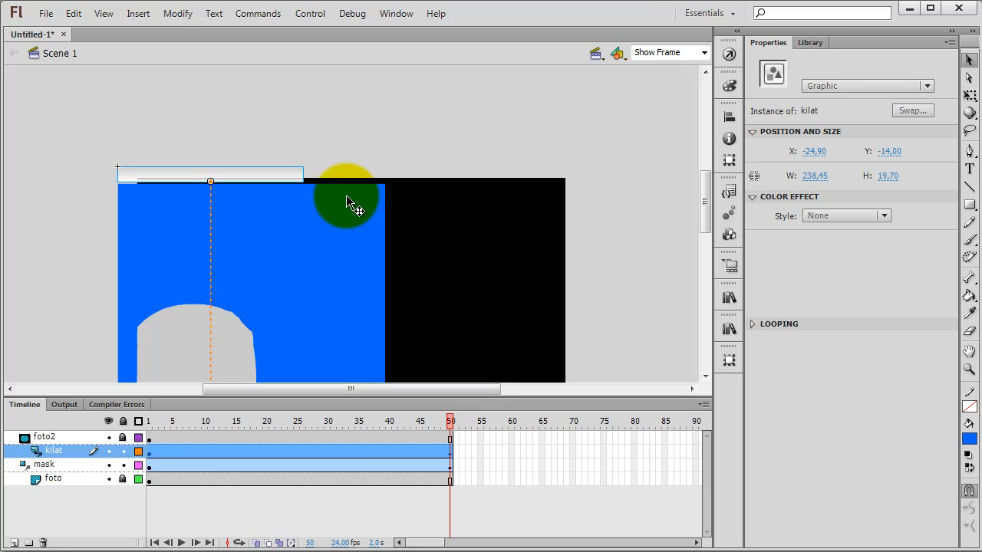
{"action": "key", "text": "Down"}
{"action": "key", "text": "Down"}
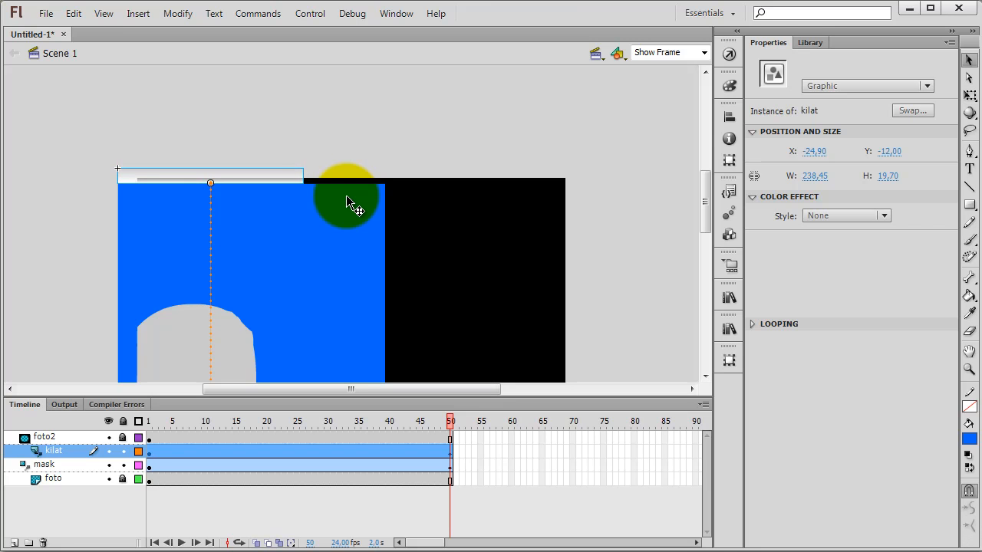
{"action": "left_click", "coordinate": [362, 139]}
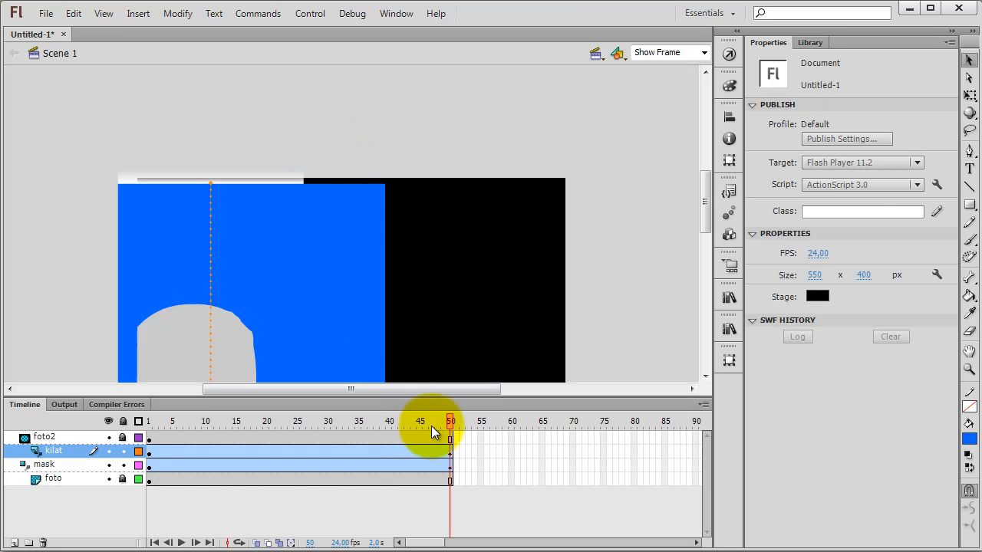
Step: Relock the mask and kilat layers and scrub the timeline up to frame 50 to preview the adjusted light sweep
{"action": "mouse_move", "coordinate": [449, 421]}
{"action": "left_mouse_down"}
{"action": "mouse_move", "coordinate": [254, 421]}
{"action": "mouse_move", "coordinate": [452, 420]}
{"action": "left_mouse_up"}
{"action": "left_click", "coordinate": [123, 465]}
{"action": "left_click", "coordinate": [124, 452]}
{"action": "left_click_drag", "start_coordinate": [454, 423], "coordinate": [199, 422]}
{"action": "left_click_drag", "start_coordinate": [704, 211], "coordinate": [706, 243]}
{"action": "left_click_drag", "start_coordinate": [198, 424], "coordinate": [473, 422]}
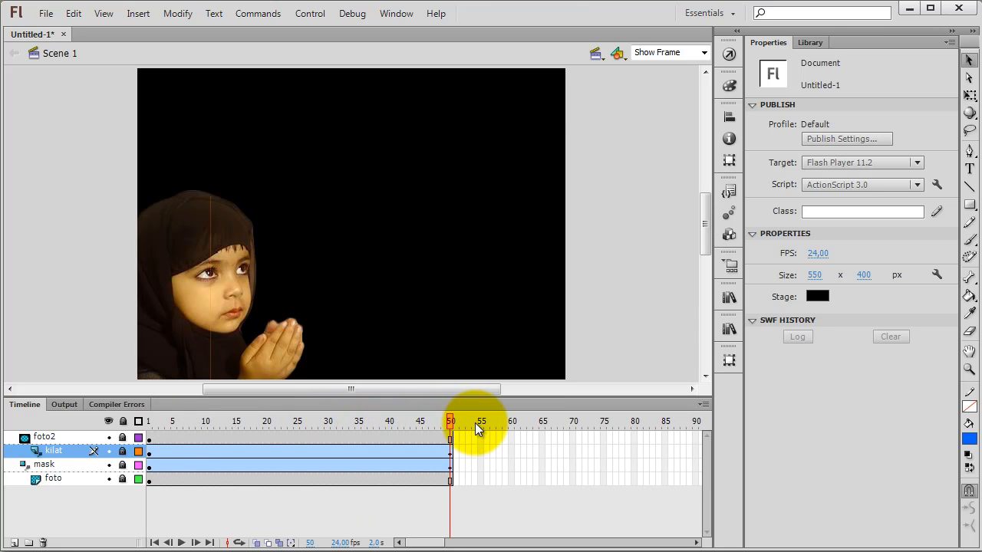
Step: Add a new layer above foto2 and name it qur'an
{"action": "left_click", "coordinate": [54, 433]}
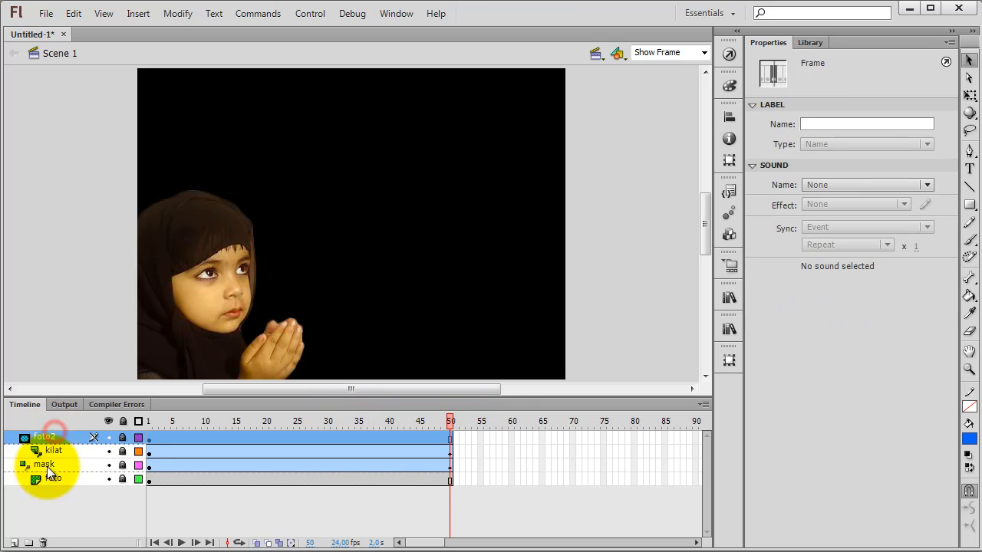
{"action": "left_click", "coordinate": [13, 543]}
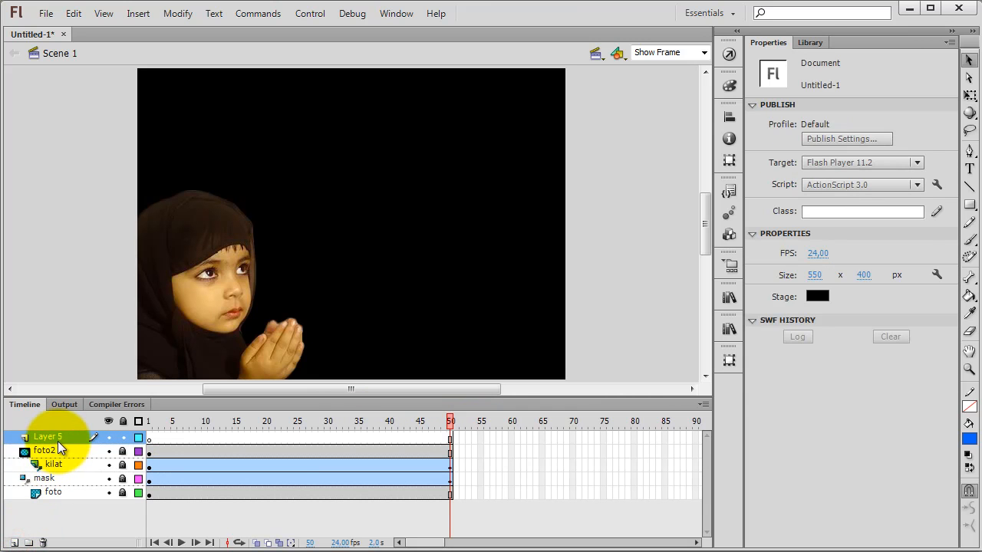
{"action": "double_click", "coordinate": [58, 439]}
{"action": "type", "text": "qur'an"}
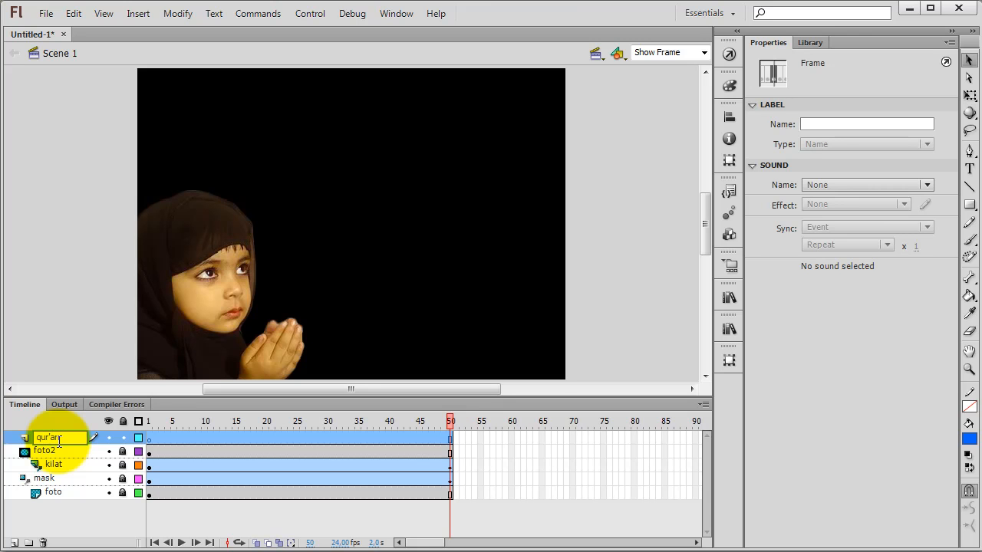
{"action": "key", "text": "Return"}
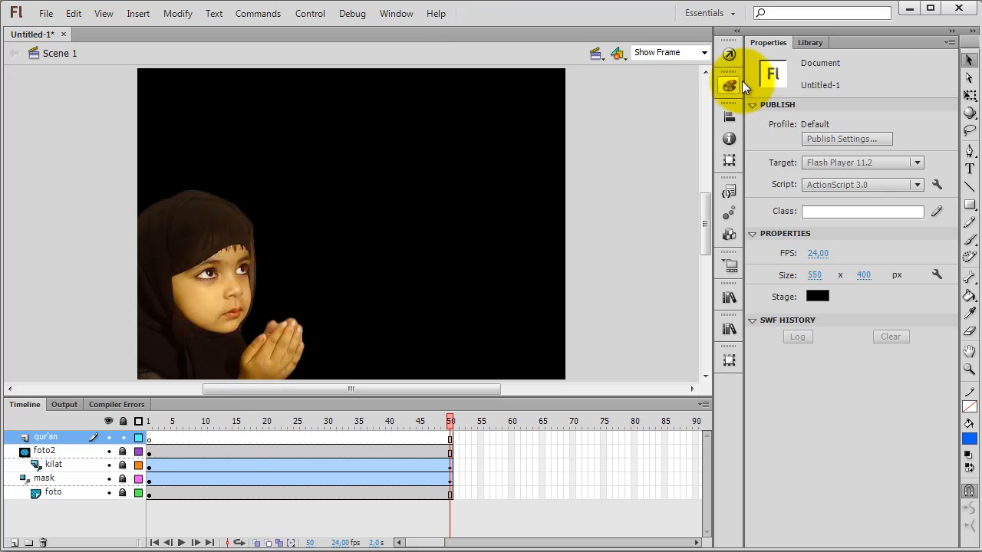
Step: Place qur'an.png from the library in the stage's upper-right area at about X 358, Y 32
{"action": "left_click", "coordinate": [807, 43]}
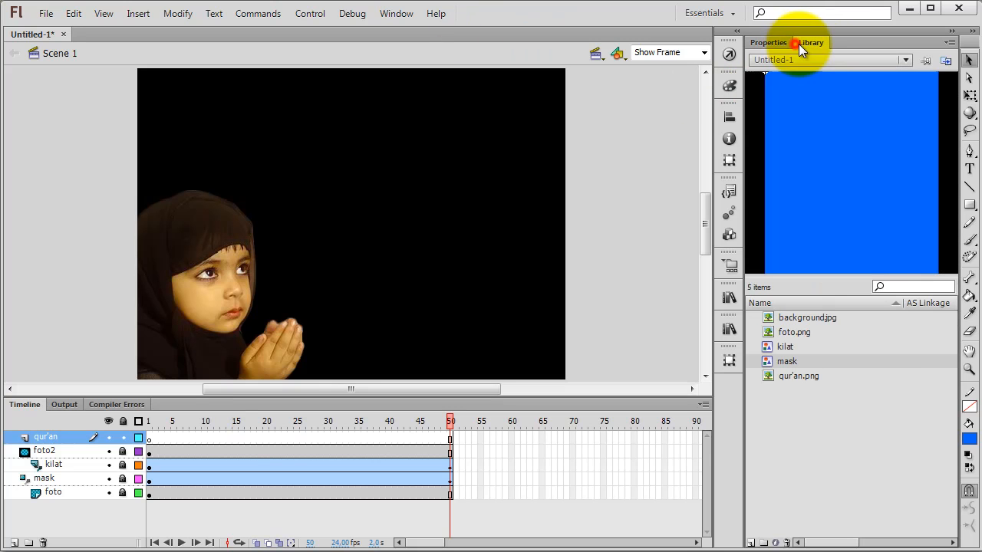
{"action": "left_click", "coordinate": [777, 375]}
{"action": "left_click_drag", "start_coordinate": [772, 375], "coordinate": [498, 184]}
{"action": "left_click", "coordinate": [623, 196]}
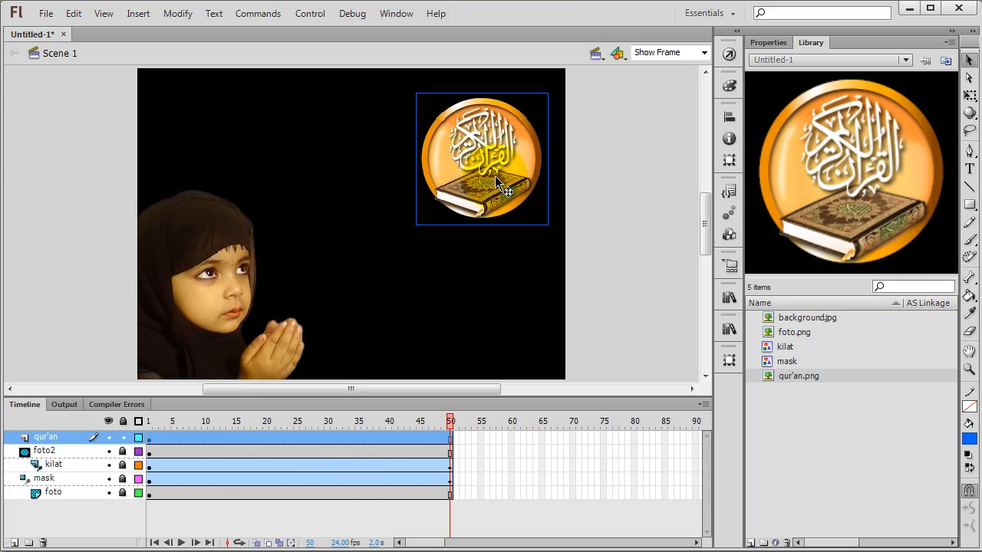
Step: Extend the qur'an layer to frame 60 and move its image keyframe from frame 1 to frame 51
{"action": "left_click", "coordinate": [149, 438]}
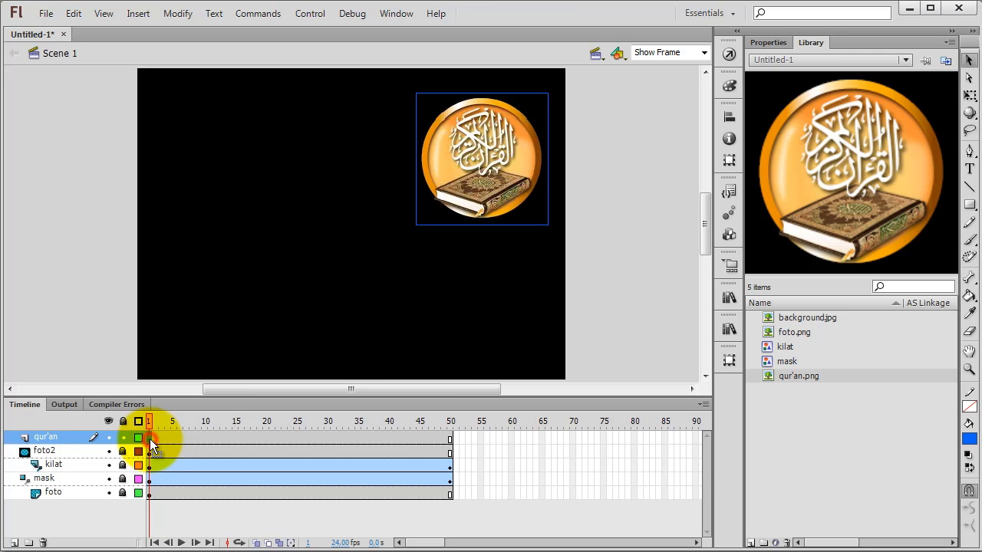
{"action": "left_click", "coordinate": [487, 439]}
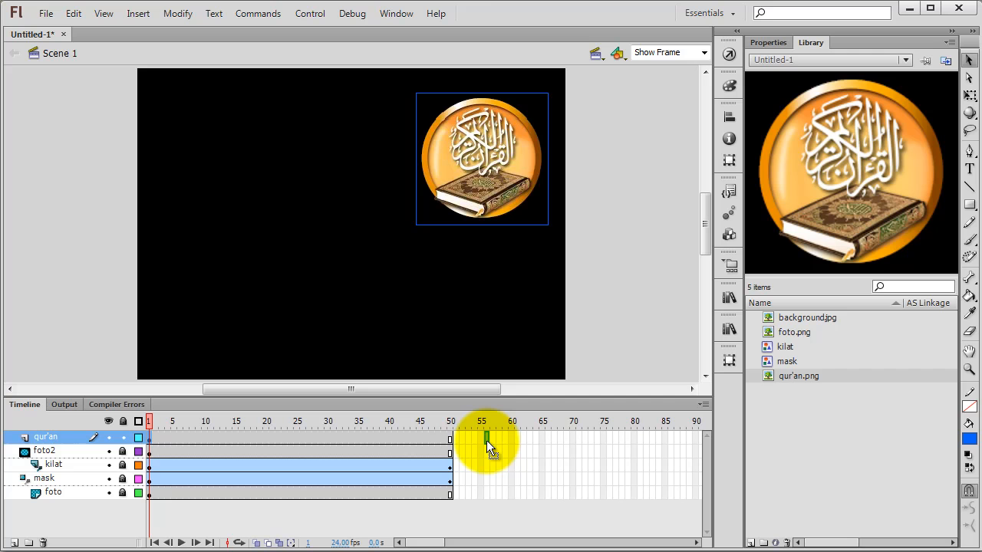
{"action": "left_click", "coordinate": [511, 439]}
{"action": "left_click_drag", "start_coordinate": [511, 438], "coordinate": [456, 422]}
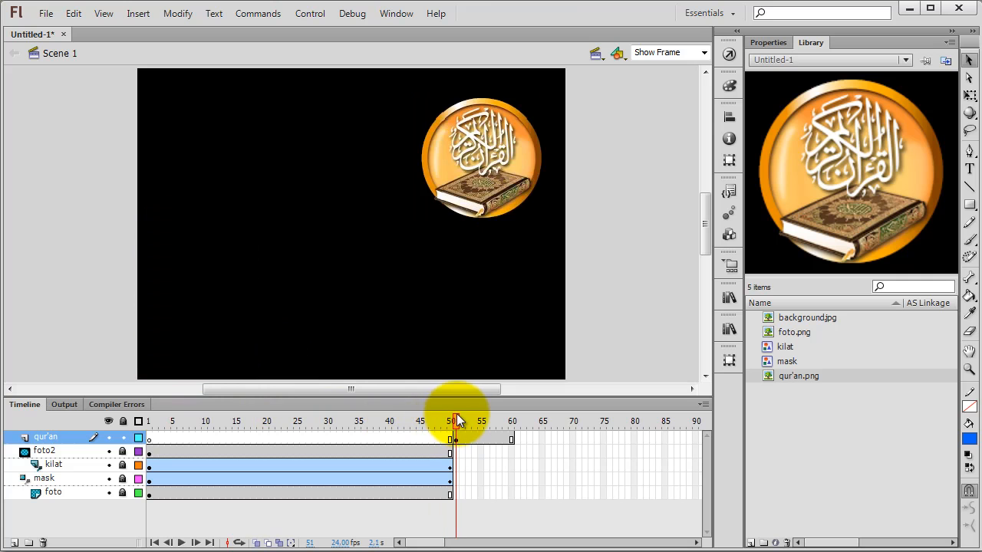
Step: Convert the Qur'an image at frame 51 to a graphic symbol named quran and show its instance properties
{"action": "left_click", "coordinate": [504, 144]}
{"action": "right_click", "coordinate": [482, 158]}
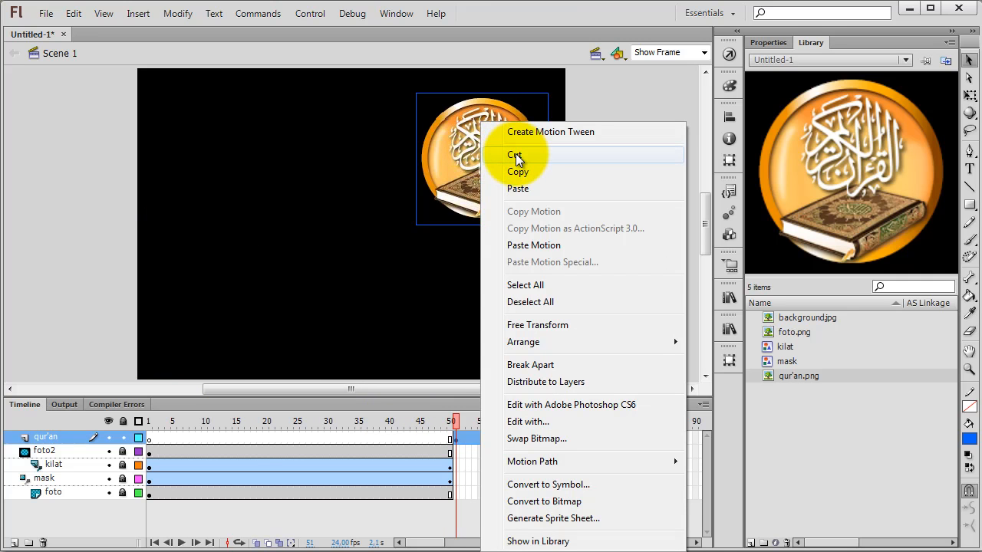
{"action": "left_click", "coordinate": [529, 484]}
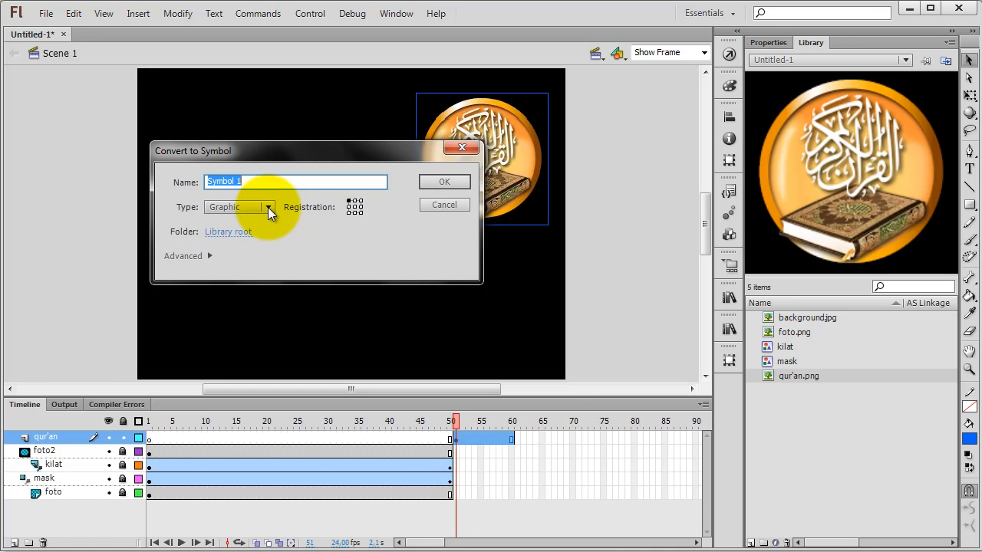
{"action": "type", "text": "q"}
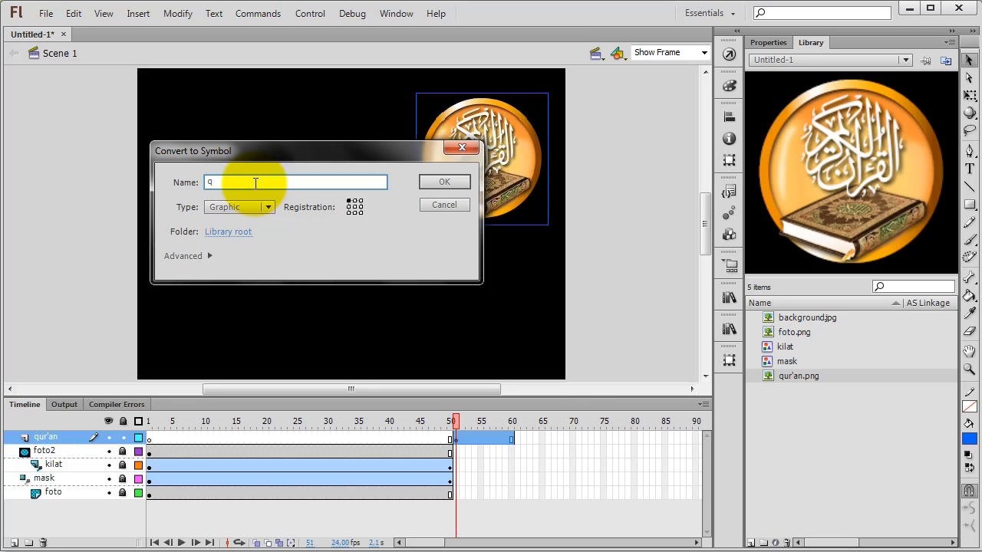
{"action": "type", "text": "ur'a"}
{"action": "type", "text": "n"}
{"action": "key", "text": "Return"}
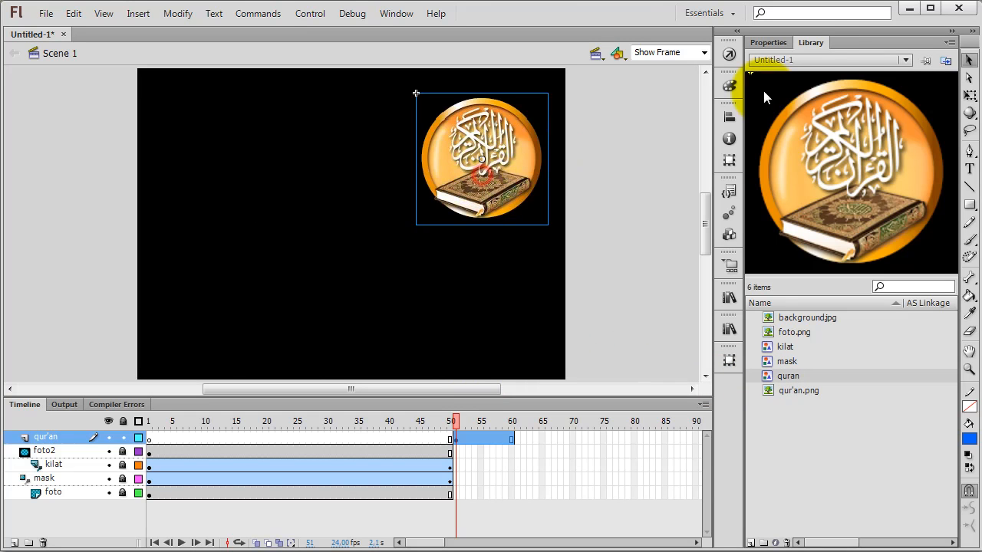
{"action": "left_click", "coordinate": [769, 43]}
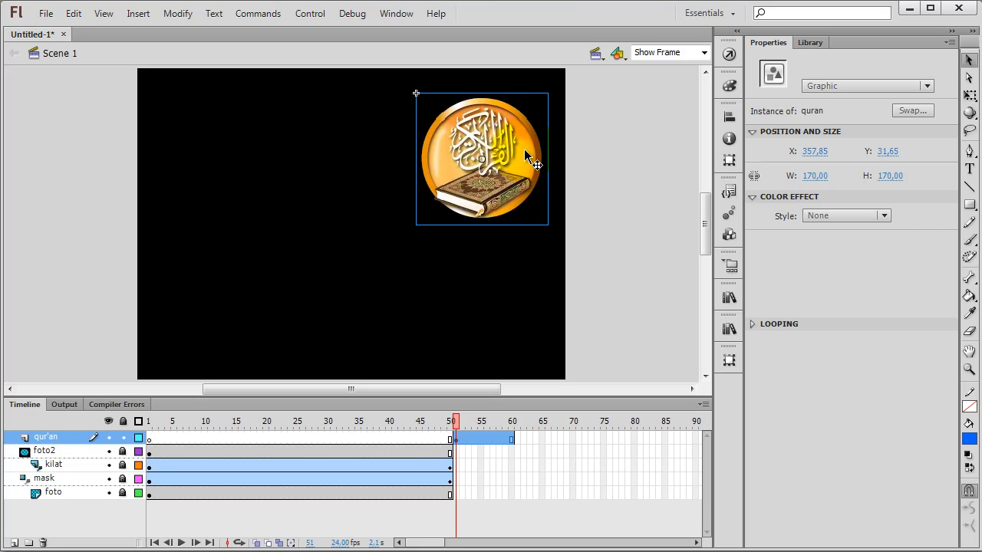
Step: Tint the Qur'an symbol instance at frame 51 solid white, with a tint amount of 100%
{"action": "left_click", "coordinate": [835, 218]}
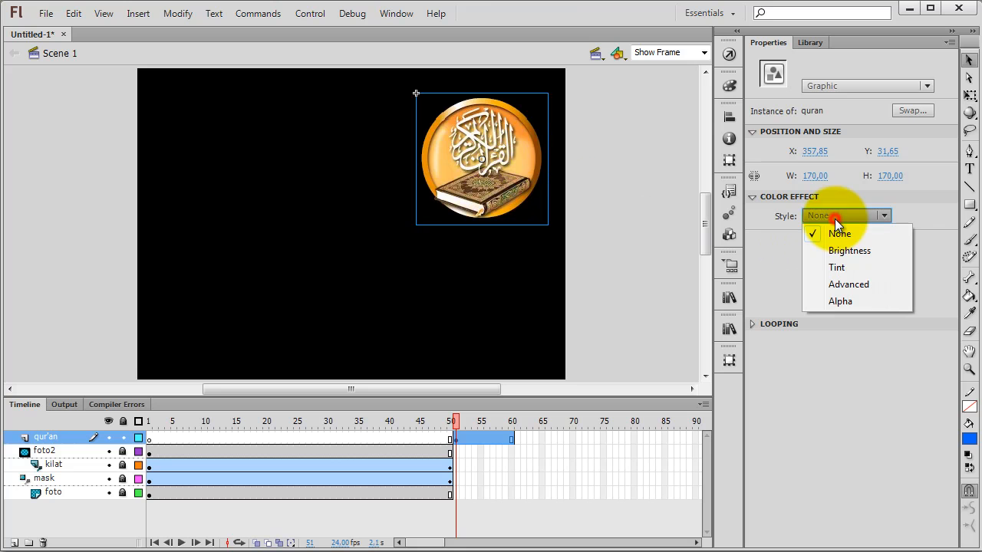
{"action": "left_click", "coordinate": [836, 267]}
{"action": "left_click", "coordinate": [911, 217]}
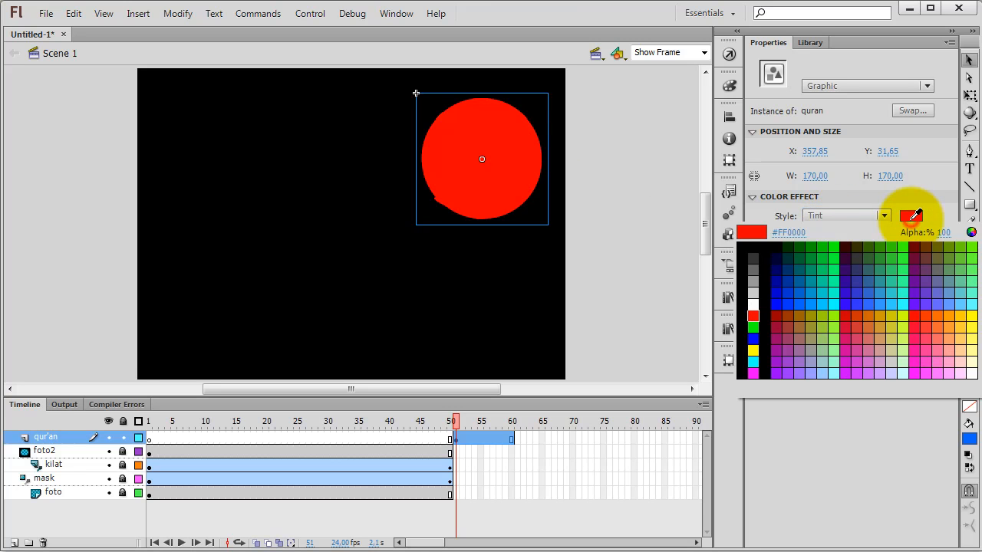
{"action": "left_click", "coordinate": [753, 306]}
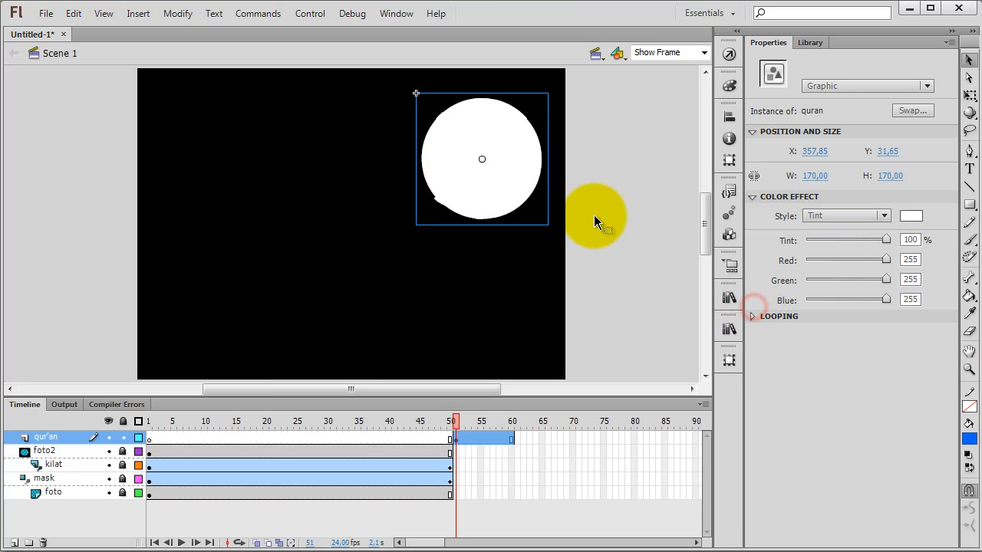
{"action": "left_click", "coordinate": [598, 175]}
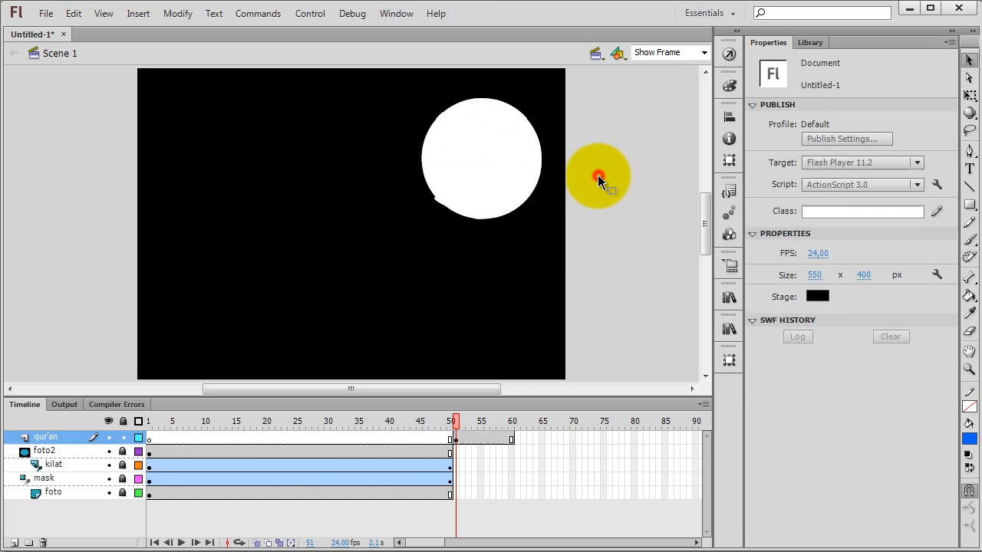
Step: Create a motion tween on the qur'an layer starting at frame 51
{"action": "left_click", "coordinate": [455, 439]}
{"action": "right_click", "coordinate": [456, 439]}
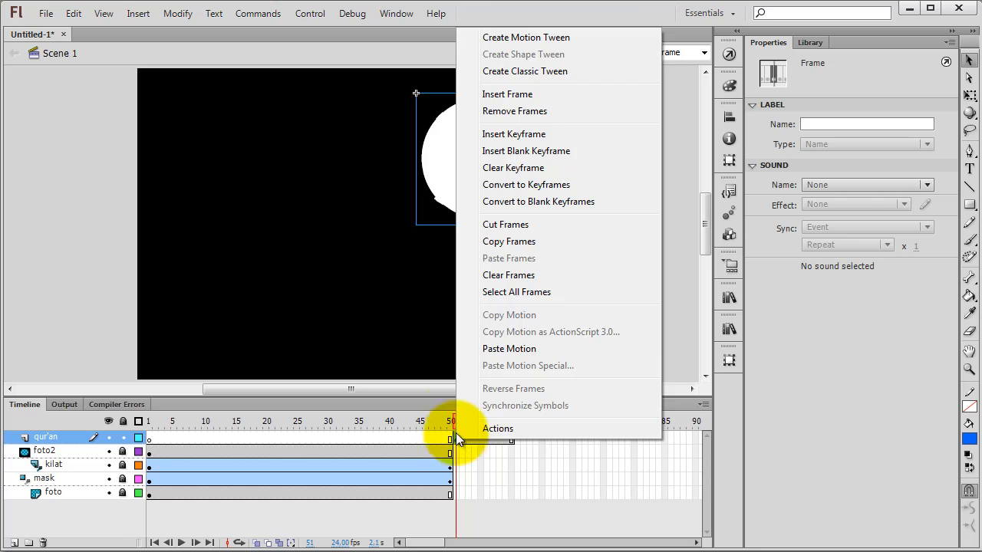
{"action": "left_click", "coordinate": [497, 44]}
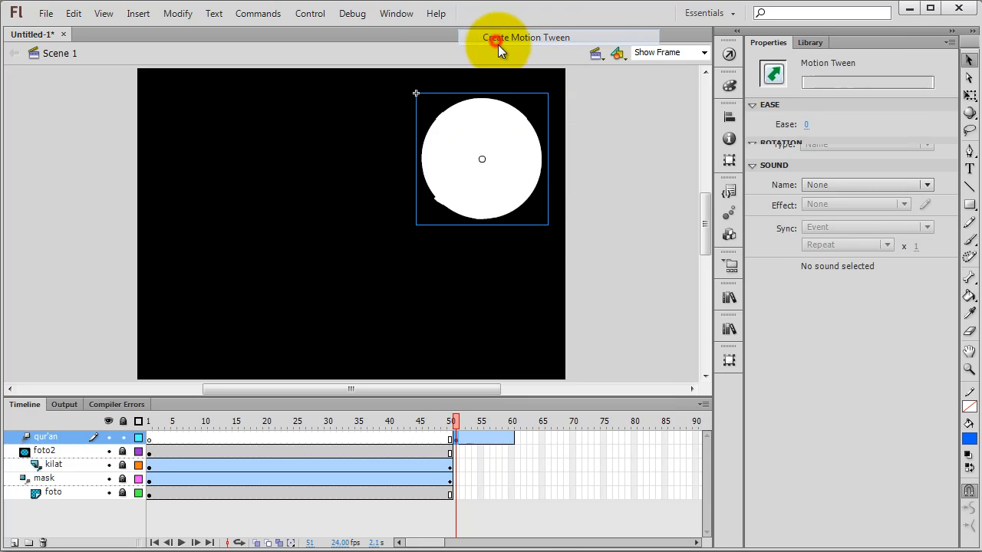
{"action": "right_click", "coordinate": [542, 439]}
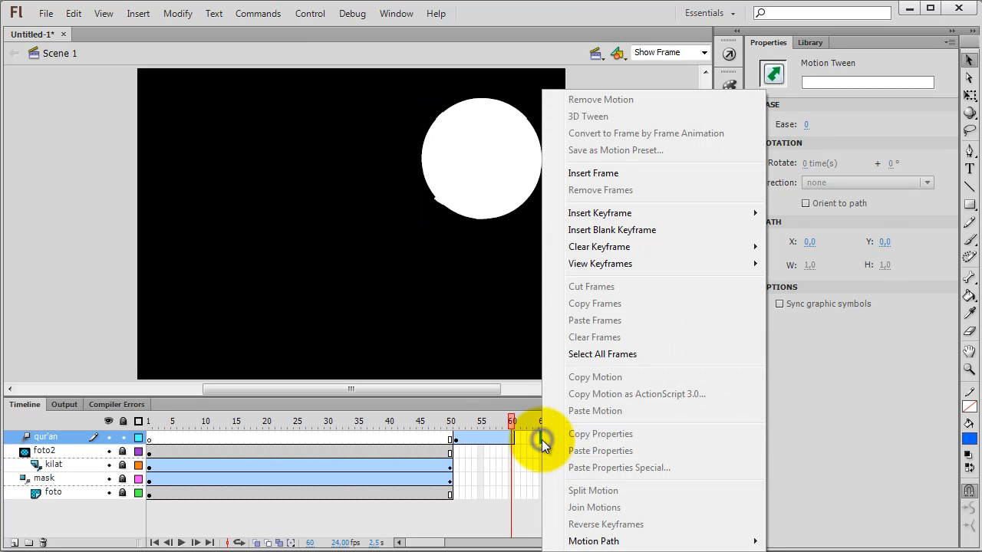
{"action": "left_click", "coordinate": [511, 438]}
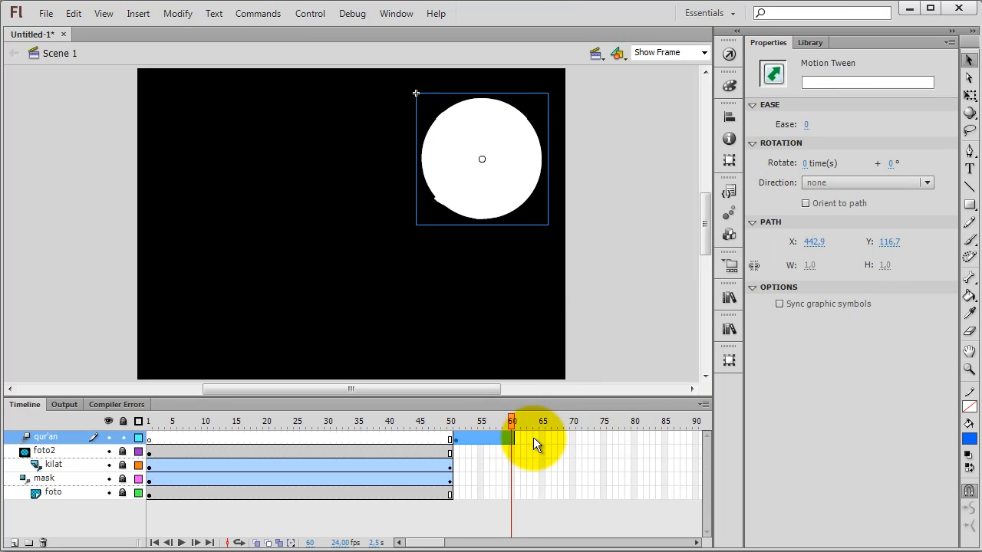
{"action": "right_click", "coordinate": [542, 441]}
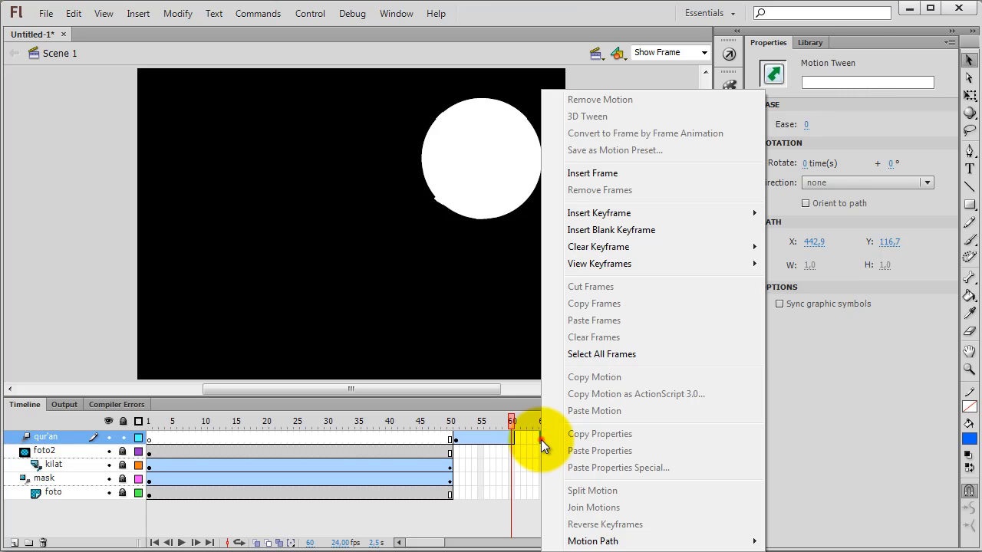
{"action": "left_click", "coordinate": [535, 440]}
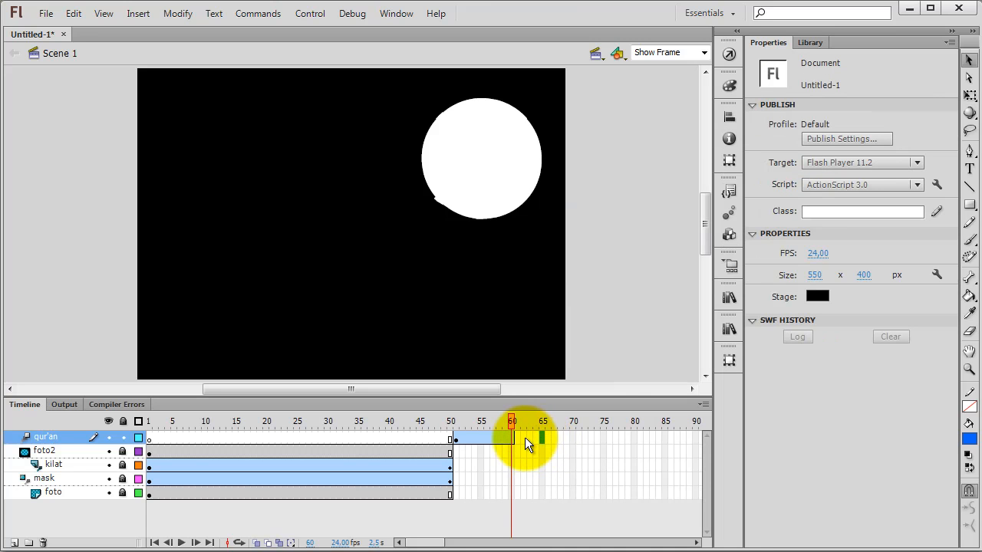
Step: Extend the qur'an layer's motion tween to frame 65 and select the Qur'an instance at that frame
{"action": "left_click", "coordinate": [514, 437]}
{"action": "left_click_drag", "start_coordinate": [516, 436], "coordinate": [543, 437]}
{"action": "left_click", "coordinate": [530, 452]}
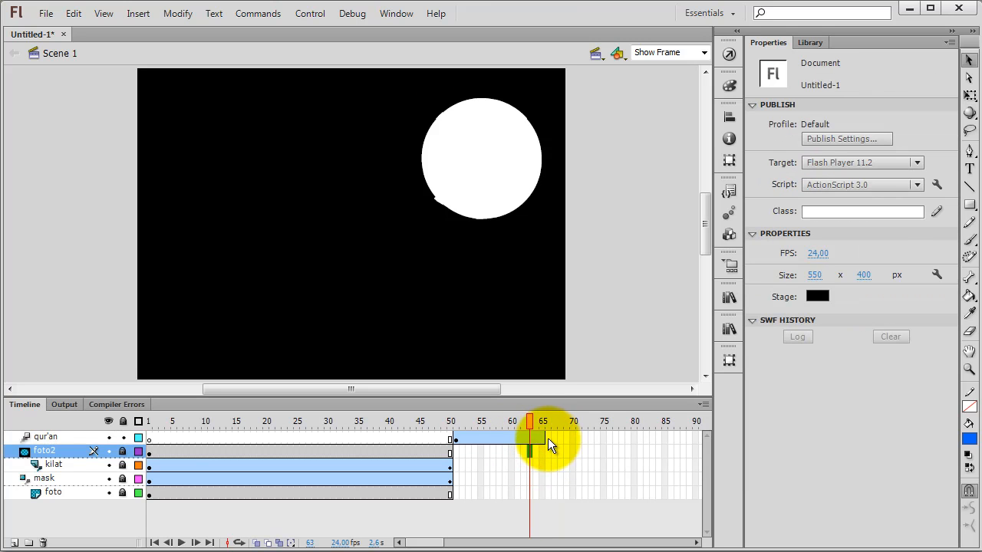
{"action": "left_click", "coordinate": [544, 437]}
{"action": "left_click", "coordinate": [498, 178]}
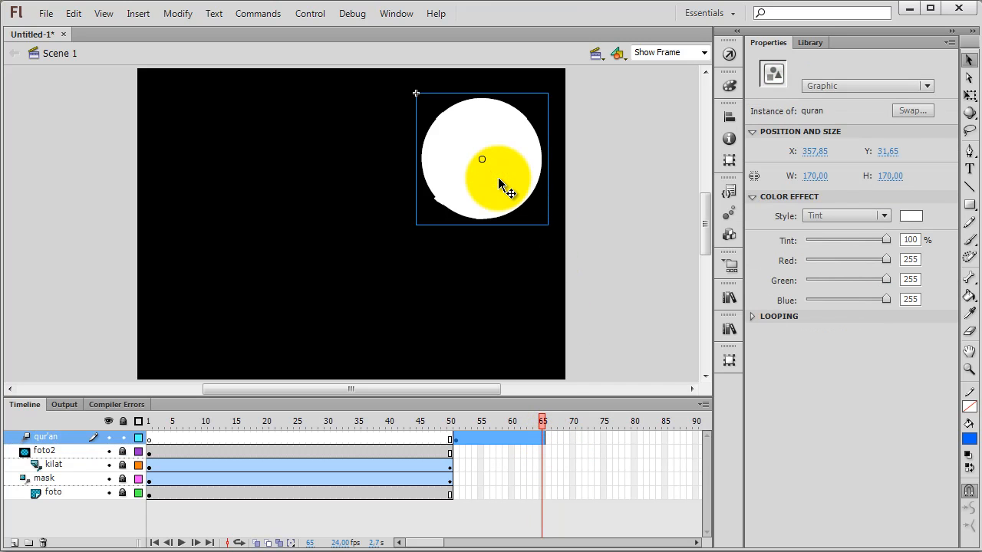
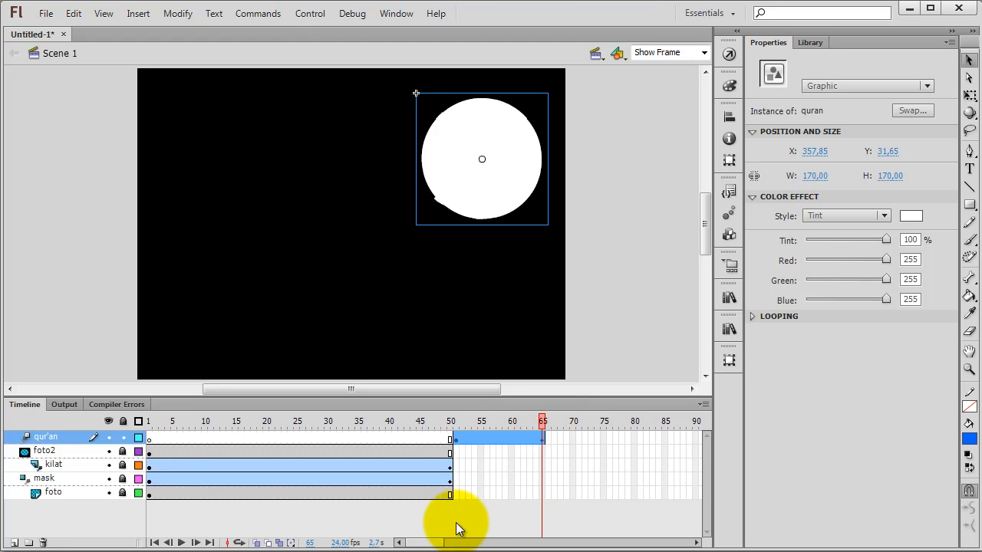
Step: Extend the qur'an layer's motion tween to frame 80 and set the emblem's tint amount to 0% at that frame
{"action": "left_click_drag", "start_coordinate": [434, 544], "coordinate": [443, 546]}
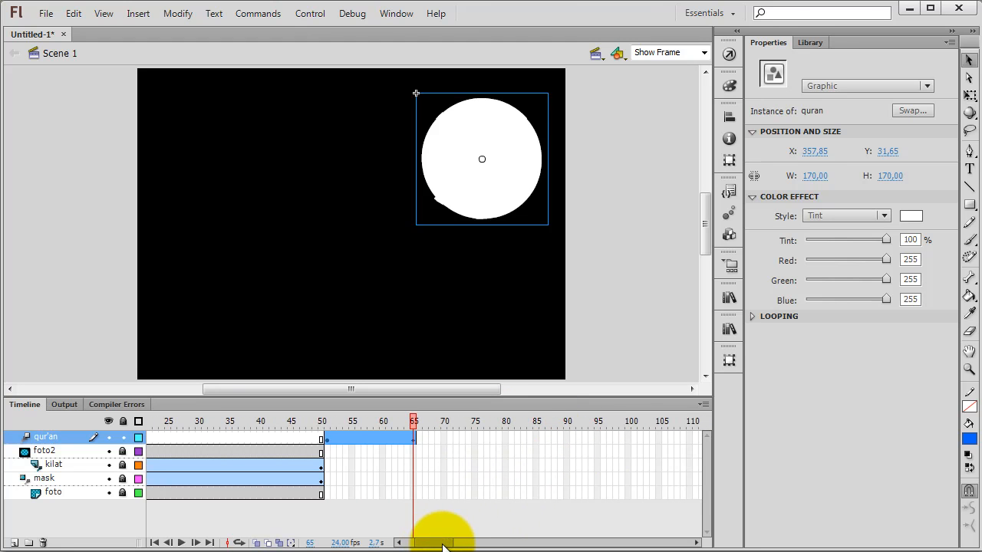
{"action": "left_click", "coordinate": [505, 437]}
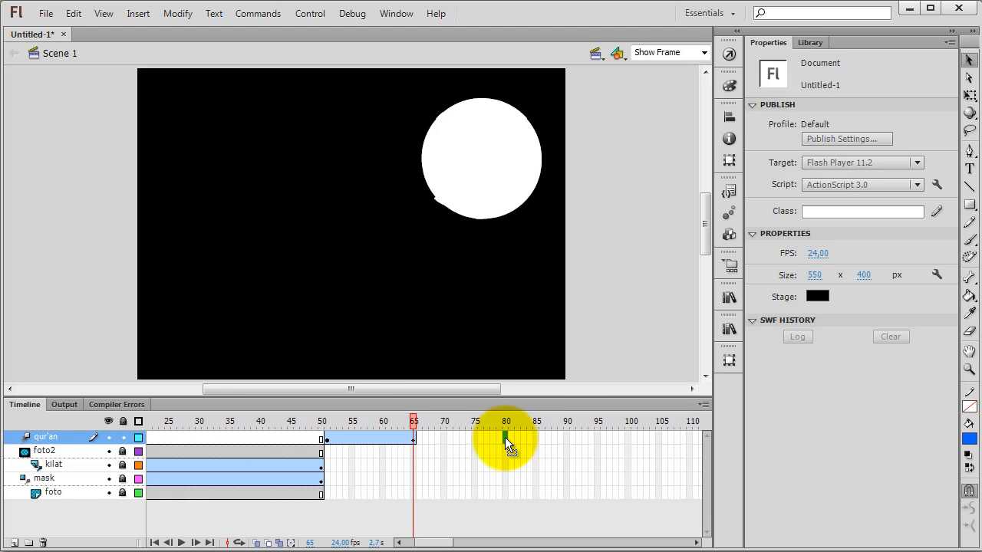
{"action": "key", "text": "F5"}
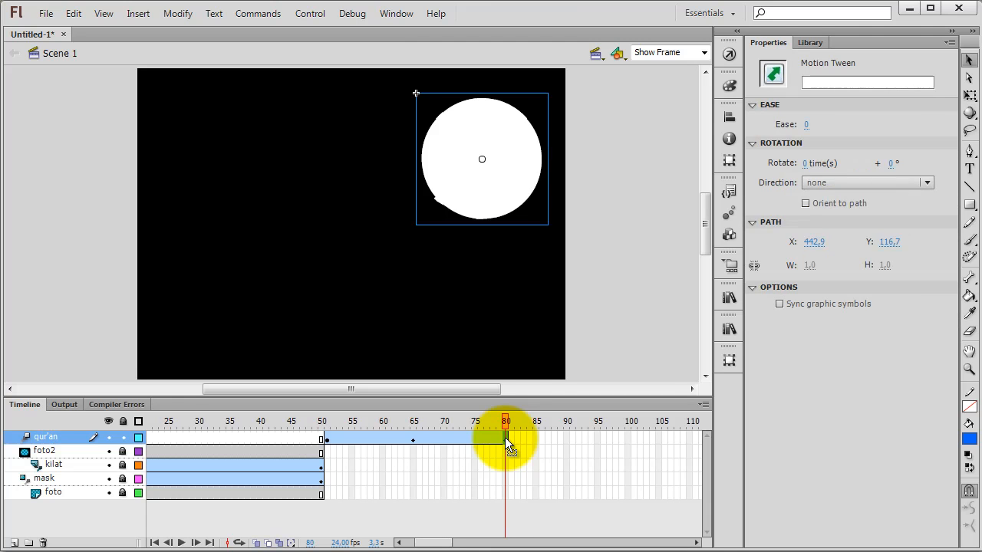
{"action": "left_click", "coordinate": [515, 165]}
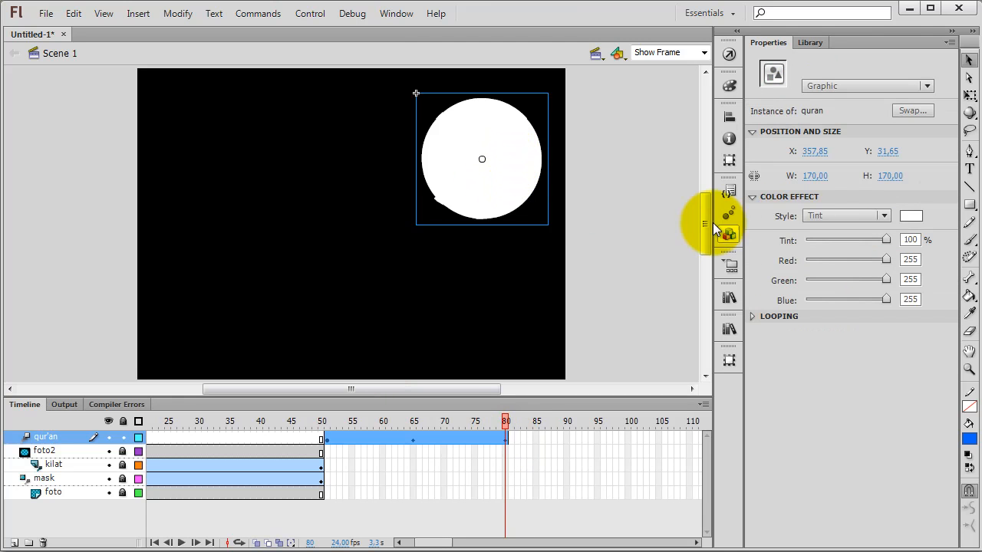
{"action": "left_click_drag", "start_coordinate": [889, 239], "coordinate": [801, 238]}
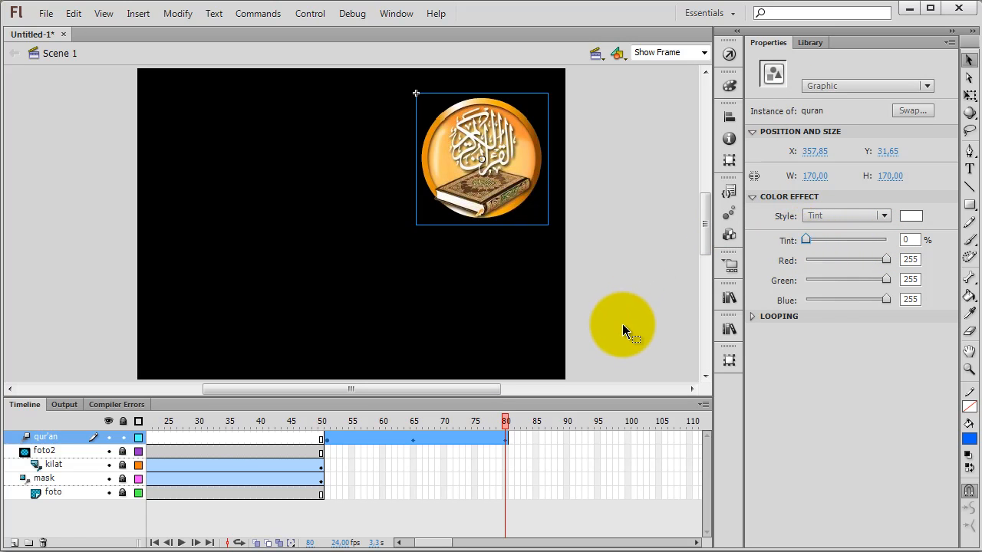
{"action": "left_click", "coordinate": [620, 323]}
{"action": "mouse_move", "coordinate": [505, 425]}
{"action": "left_mouse_down"}
{"action": "mouse_move", "coordinate": [340, 432]}
{"action": "mouse_move", "coordinate": [505, 435]}
{"action": "left_mouse_up"}
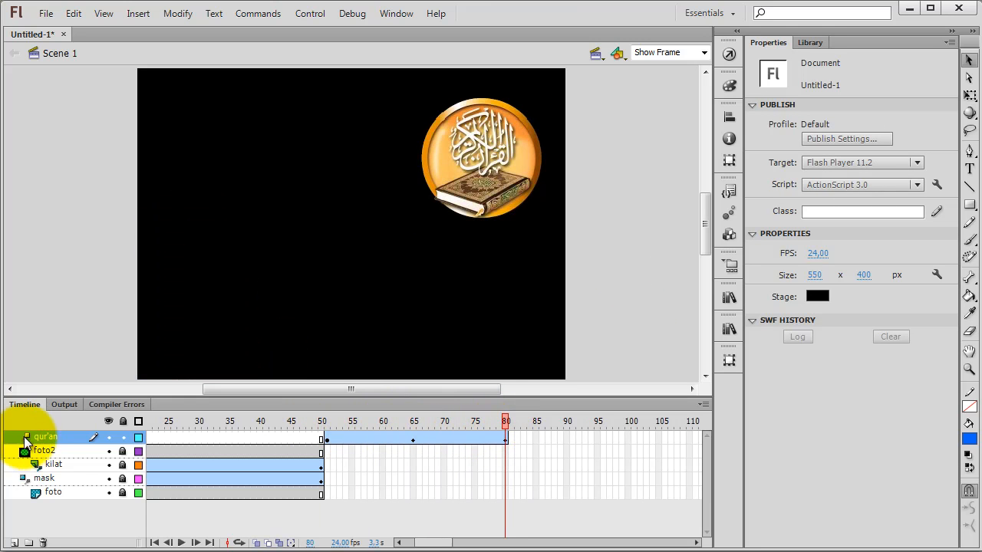
Step: Add a layer named mask2 above the qur'an layer and place the mask symbol from the library on it
{"action": "left_click", "coordinate": [15, 542]}
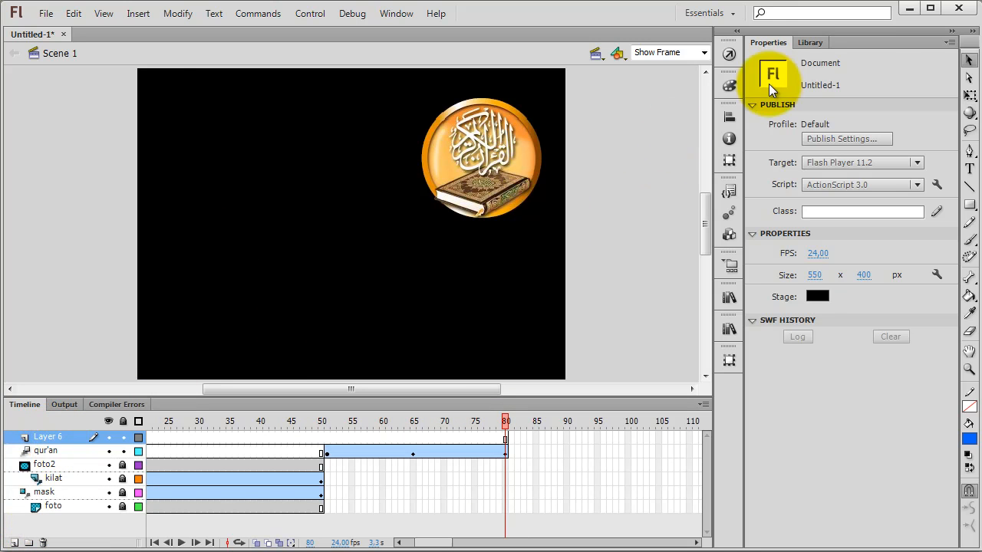
{"action": "left_click", "coordinate": [809, 43]}
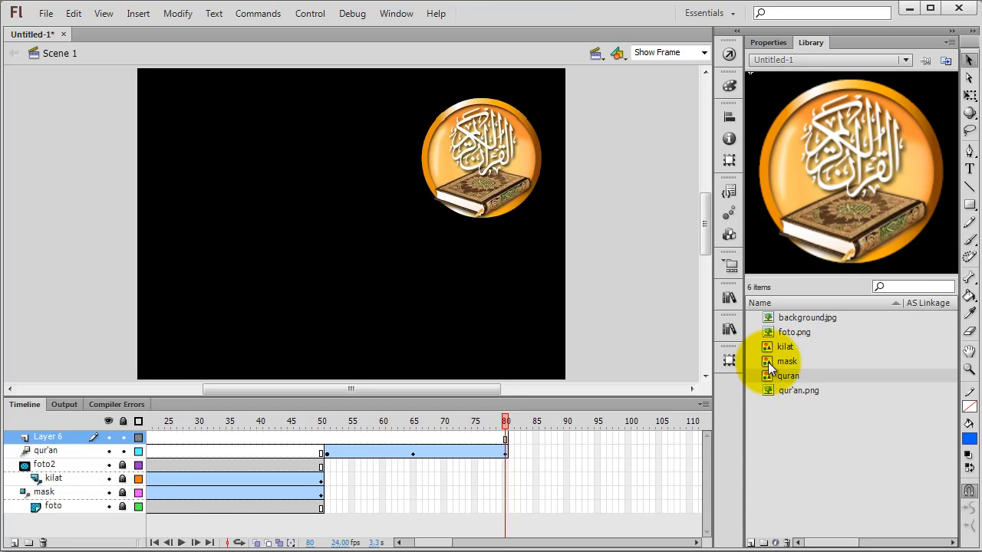
{"action": "left_click_drag", "start_coordinate": [768, 362], "coordinate": [282, 208]}
{"action": "double_click", "coordinate": [46, 439]}
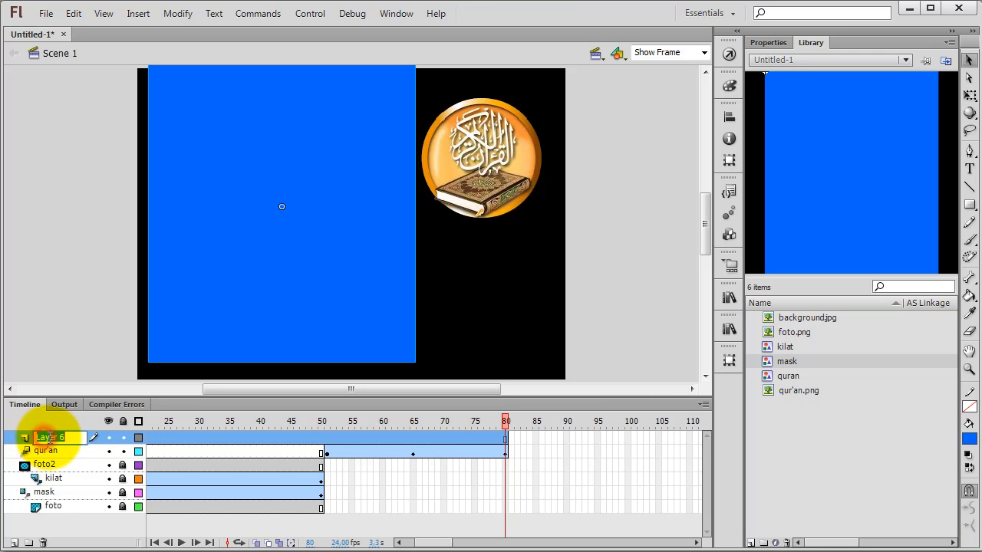
{"action": "type", "text": "mask"}
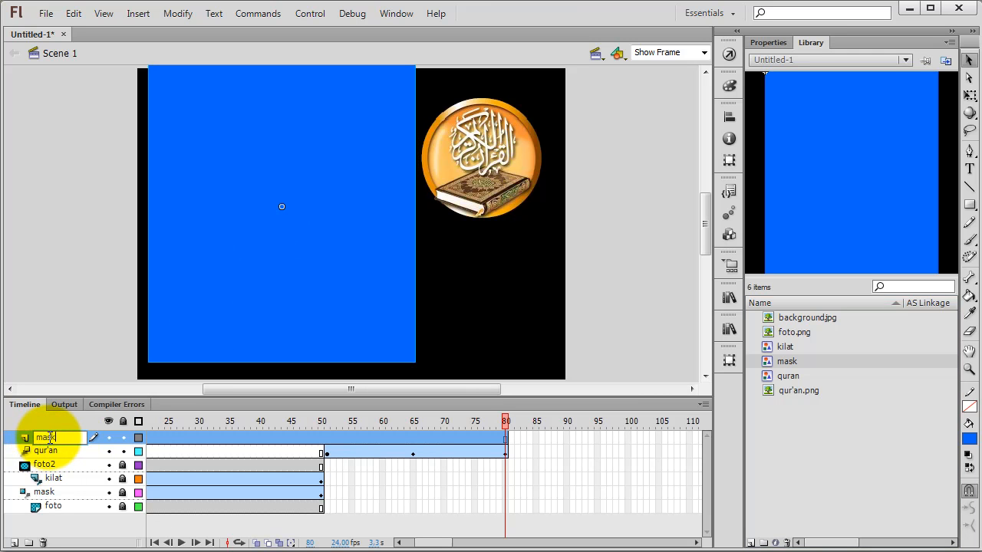
{"action": "type", "text": "2"}
{"action": "key", "text": "Return"}
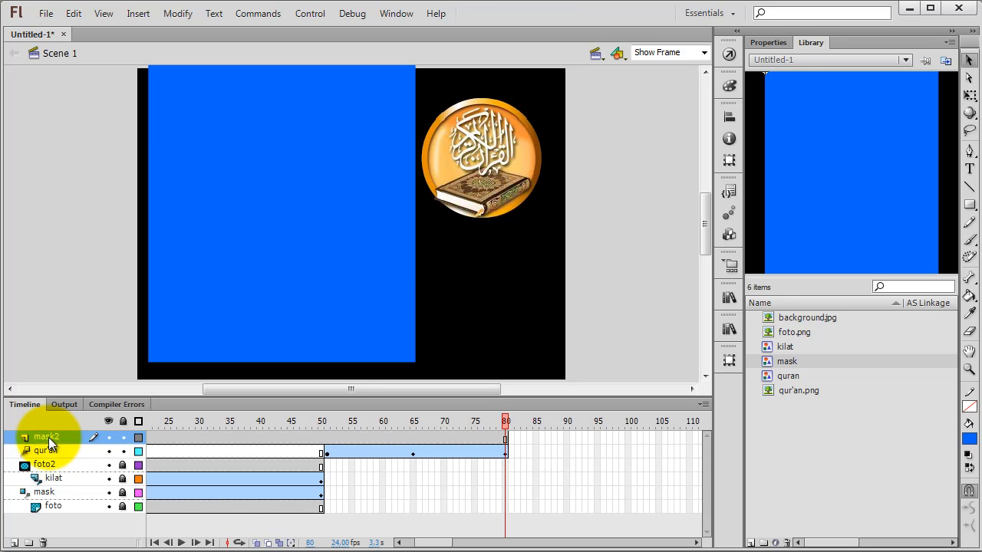
Step: Align the blue mask instance with the stage's top-left corner so it spans the full stage height
{"action": "left_click", "coordinate": [251, 247]}
{"action": "scroll", "coordinate": [253, 250], "scroll_direction": "up", "scroll_amount": 1}
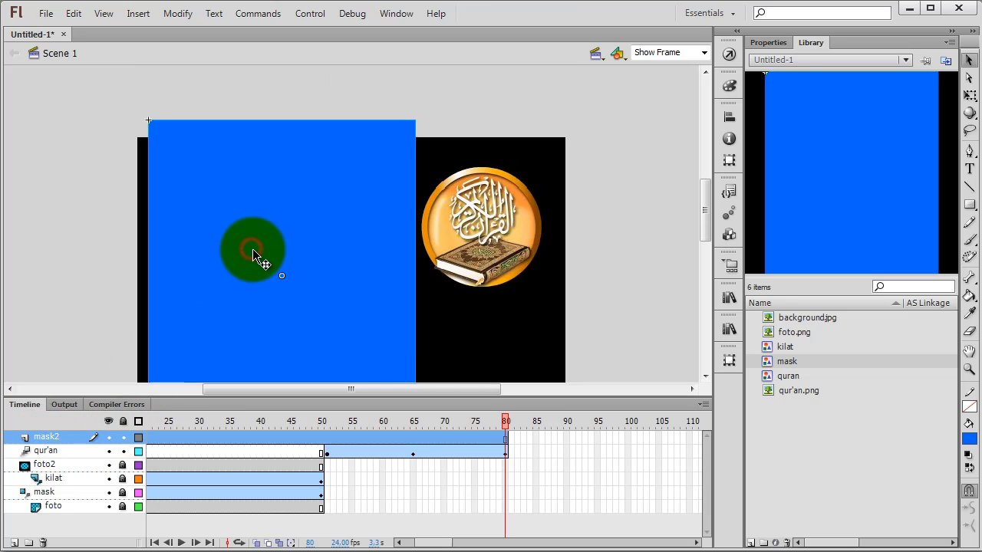
{"action": "left_click_drag", "start_coordinate": [254, 251], "coordinate": [245, 267]}
{"action": "scroll", "coordinate": [284, 292], "scroll_direction": "down", "scroll_amount": 3}
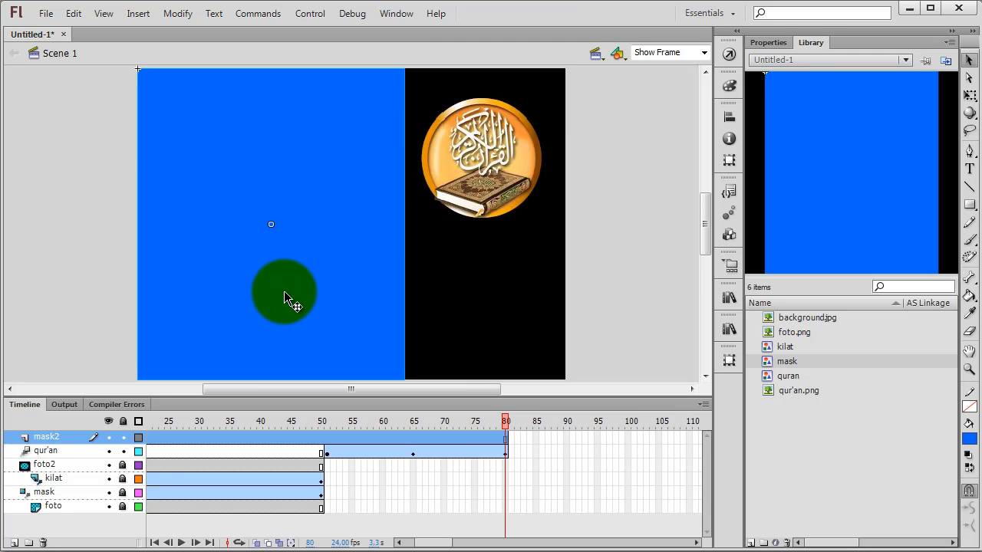
{"action": "scroll", "coordinate": [284, 292], "scroll_direction": "up", "scroll_amount": 2}
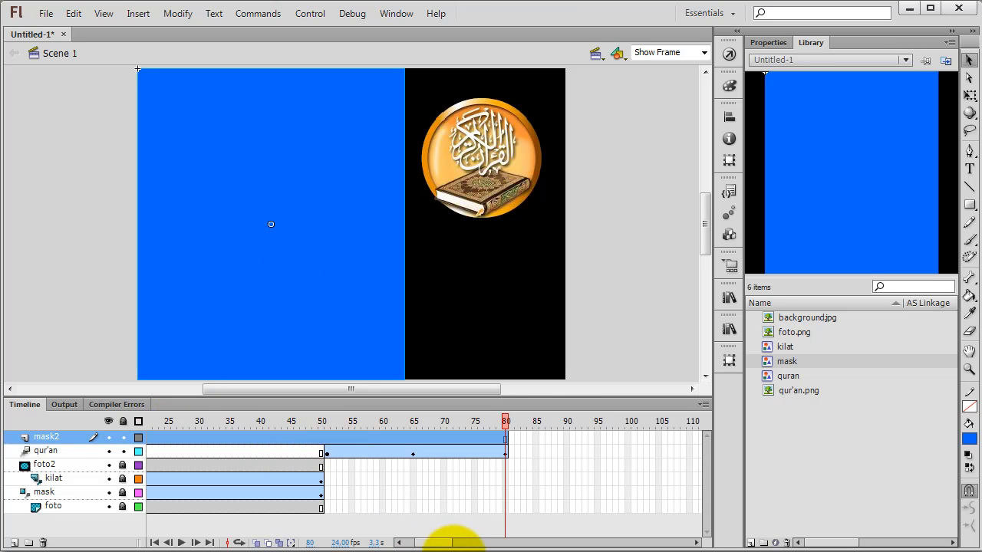
Step: Move the mask2 layer's first keyframe from frame 1 to frame 51 and create a motion tween from there
{"action": "left_click", "coordinate": [400, 492]}
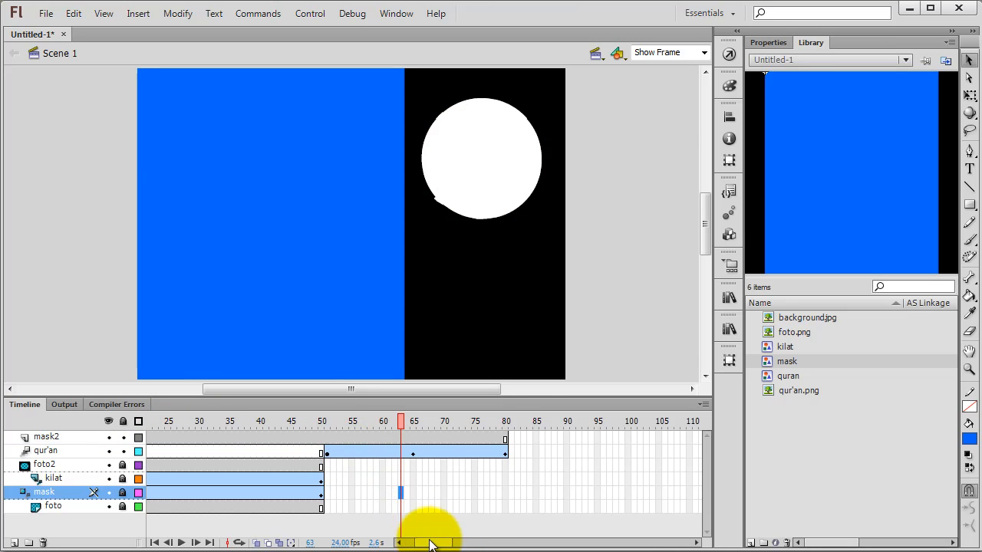
{"action": "left_click_drag", "start_coordinate": [427, 543], "coordinate": [380, 542]}
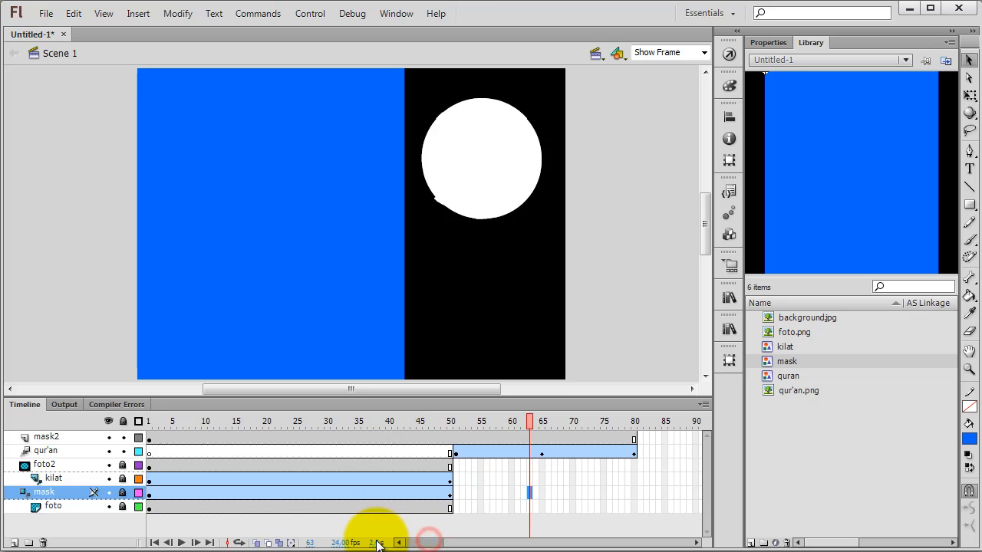
{"action": "left_click", "coordinate": [150, 437]}
{"action": "left_click_drag", "start_coordinate": [150, 436], "coordinate": [455, 438]}
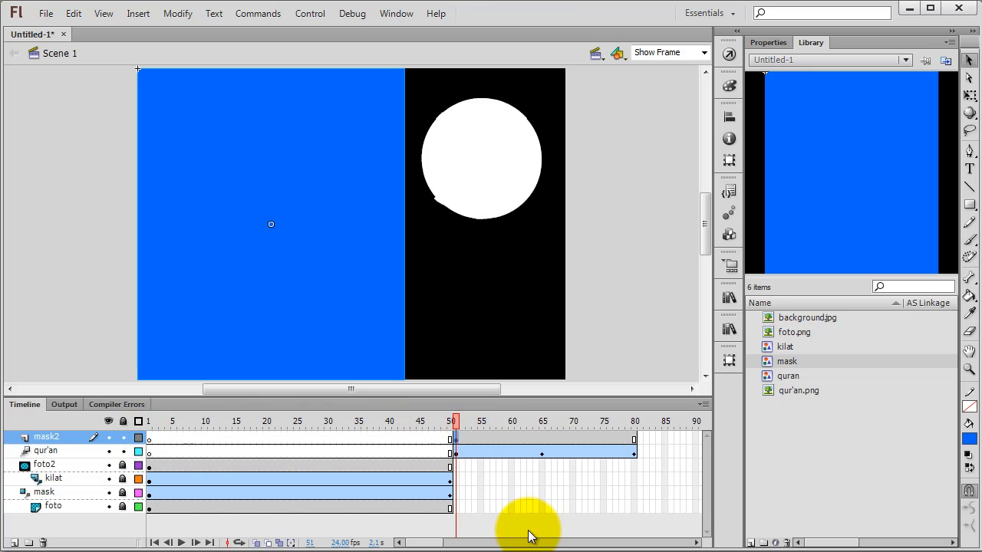
{"action": "right_click", "coordinate": [456, 439]}
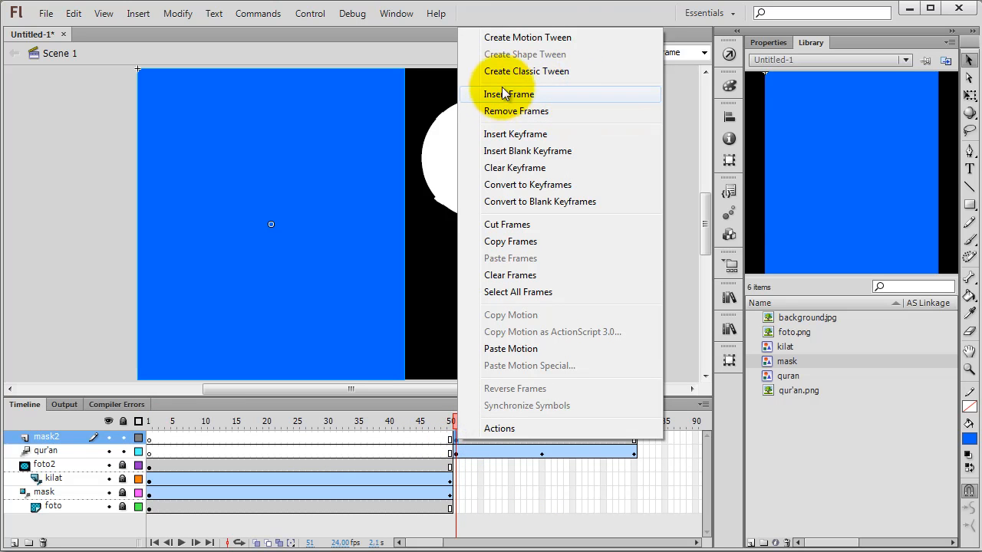
{"action": "left_click", "coordinate": [504, 38]}
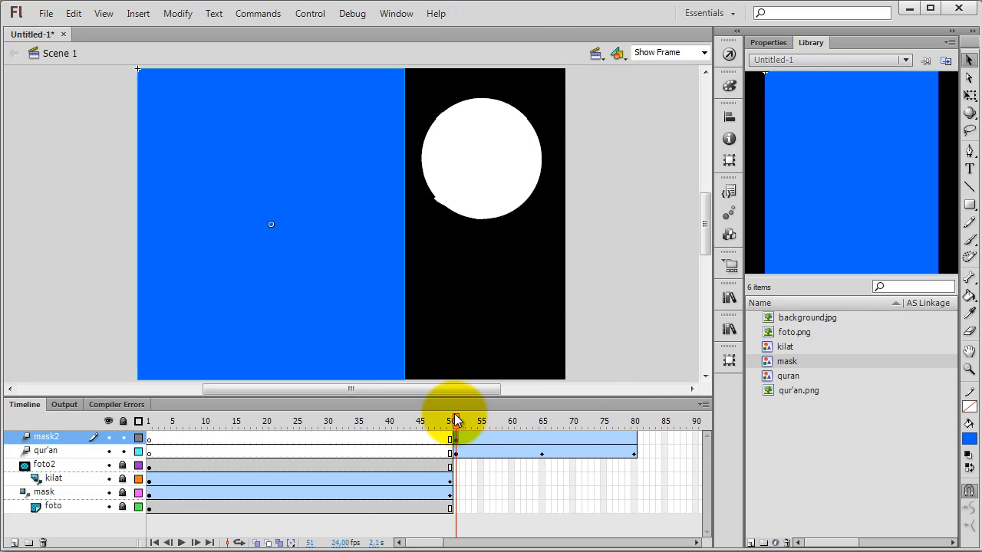
Step: At frame 65, shift the blue mask horizontally to the stage's right edge so it fully covers the Qur'an emblem
{"action": "left_click_drag", "start_coordinate": [459, 430], "coordinate": [500, 428]}
{"action": "left_click_drag", "start_coordinate": [563, 422], "coordinate": [536, 428]}
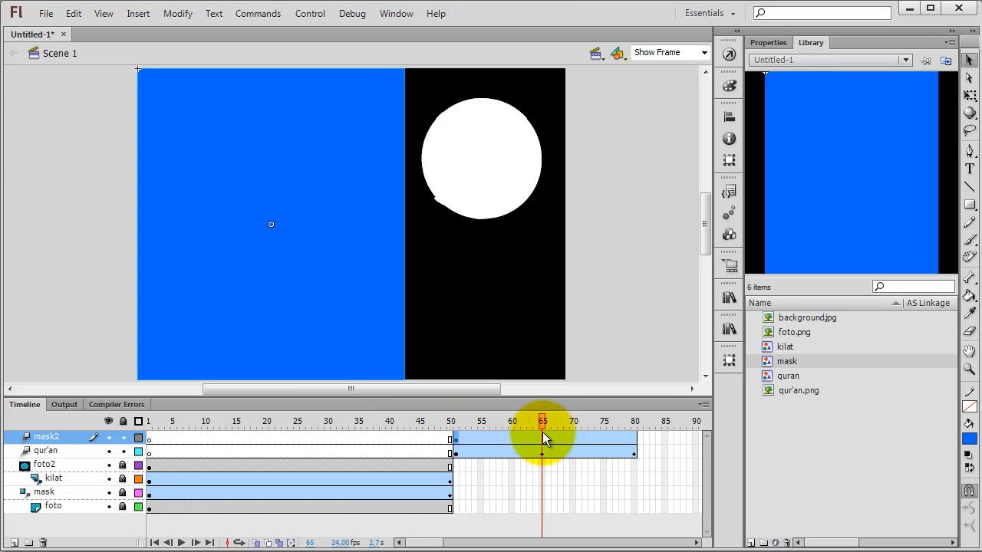
{"action": "left_click_drag", "start_coordinate": [374, 262], "coordinate": [358, 252]}
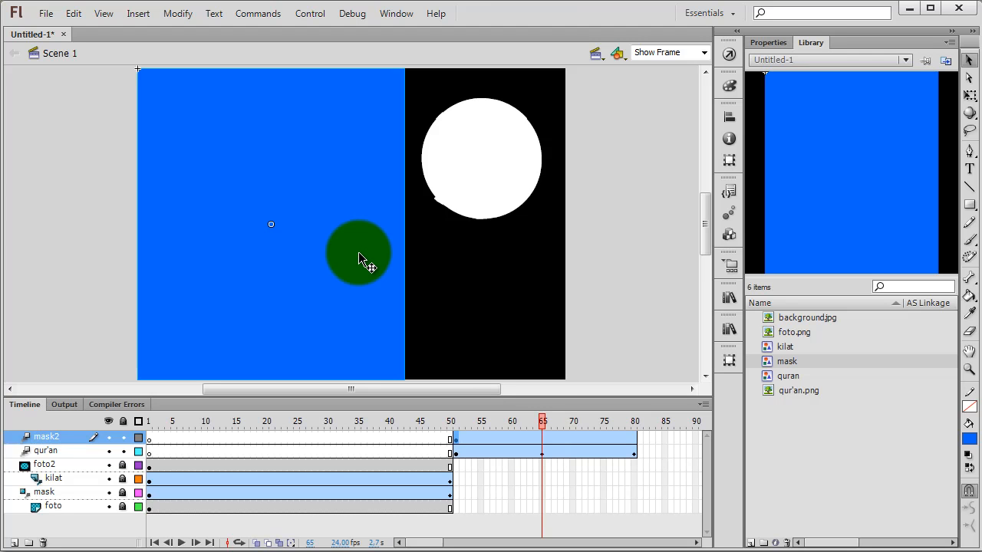
{"action": "key", "text": "shift+Right"}
{"action": "key", "text": "shift+Right"}
{"action": "key", "text": "shift+Right"}
{"action": "key", "text": "shift+Right"}
{"action": "key", "text": "shift+Right"}
{"action": "key", "text": "shift+Right"}
{"action": "key", "text": "shift+Right"}
{"action": "key", "text": "shift+Right"}
{"action": "key", "text": "shift+Right"}
{"action": "key", "text": "shift+Right"}
{"action": "key", "text": "shift+Right"}
{"action": "key", "text": "shift+Right"}
{"action": "key", "text": "shift+Right"}
{"action": "key", "text": "shift+Right"}
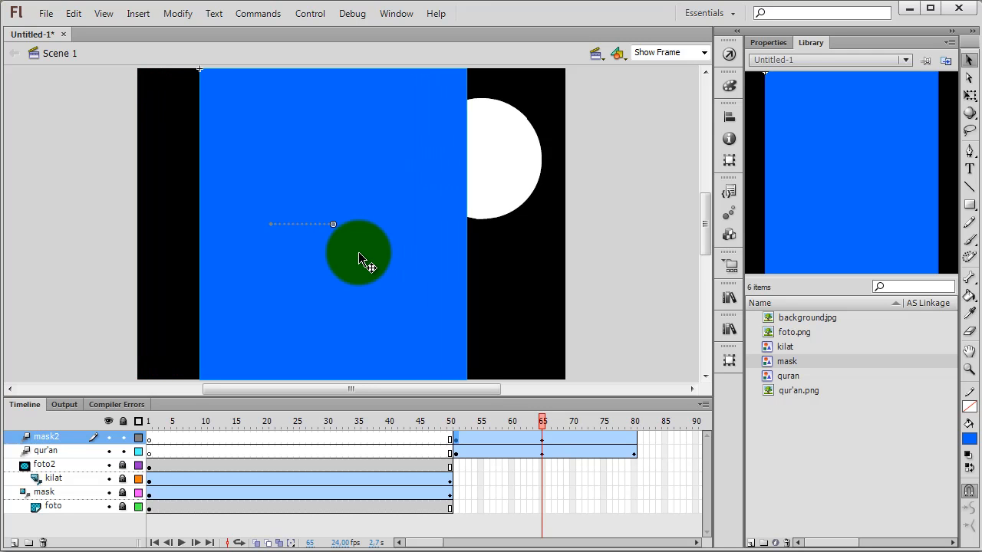
{"action": "key", "text": "shift+Right"}
{"action": "key", "text": "shift+Right"}
{"action": "key", "text": "shift+Right"}
{"action": "key", "text": "shift+Right"}
{"action": "key", "text": "shift+Right"}
{"action": "key", "text": "shift+Right"}
{"action": "key", "text": "shift+Right"}
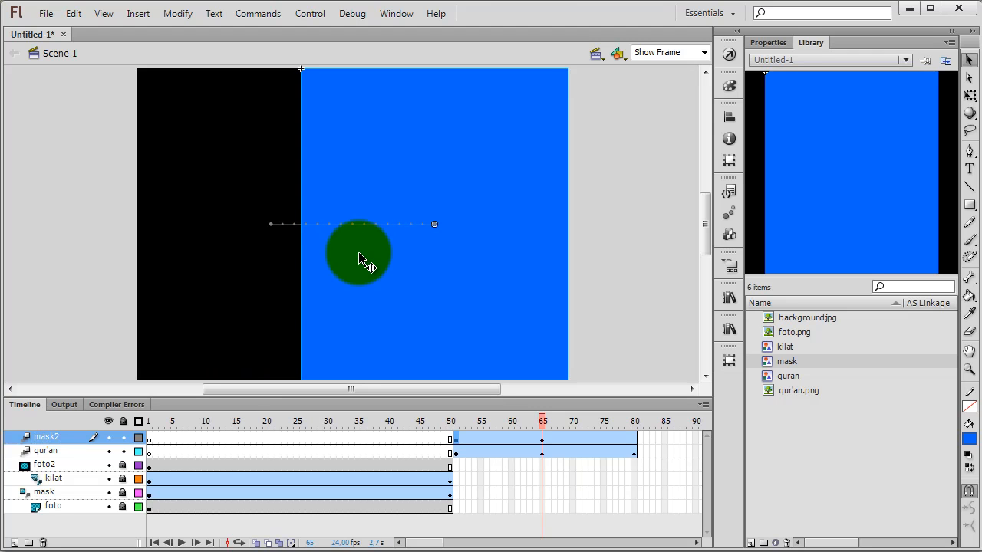
Step: Turn mask2 into a mask layer for the qur'an layer and preview the reveal up to frame 80
{"action": "right_click", "coordinate": [72, 440]}
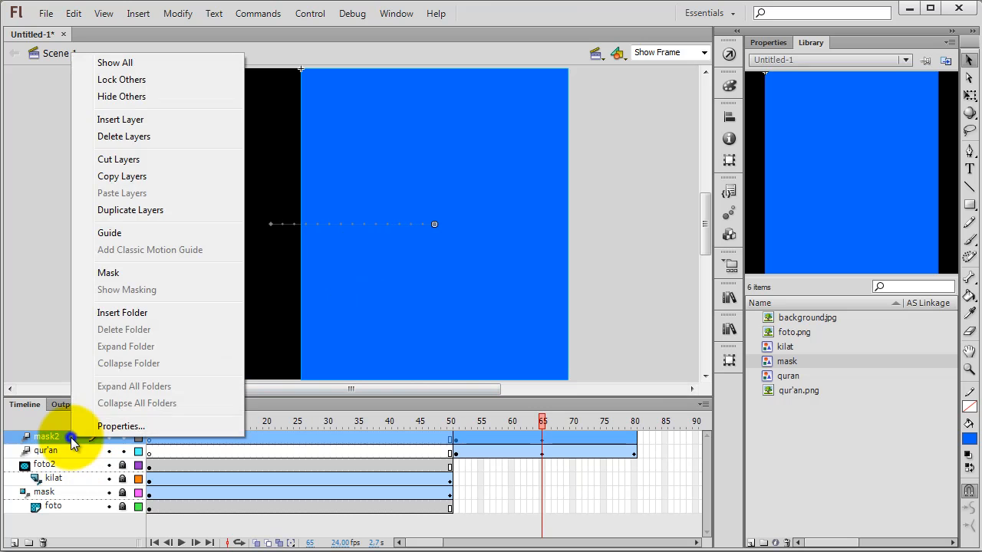
{"action": "left_click", "coordinate": [119, 272]}
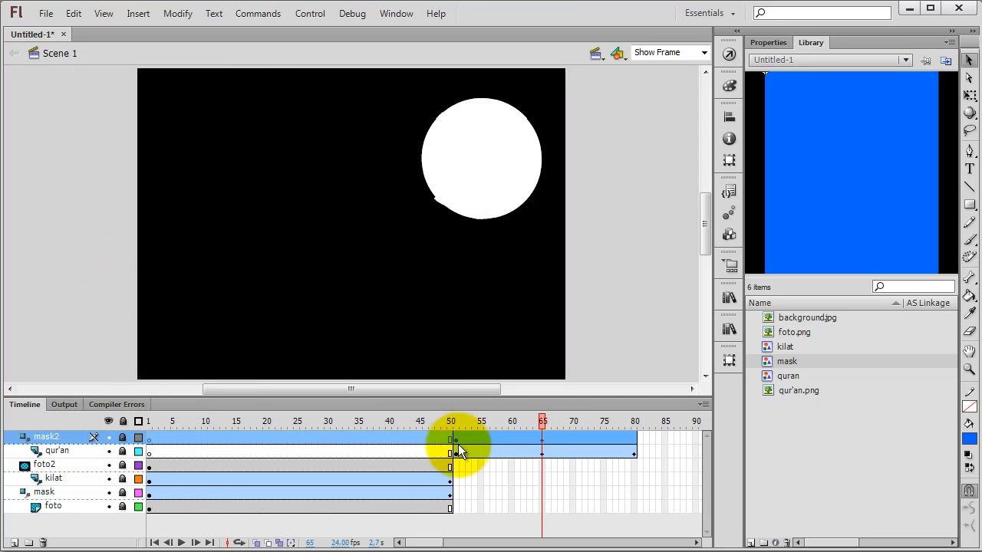
{"action": "left_click_drag", "start_coordinate": [541, 422], "coordinate": [653, 427]}
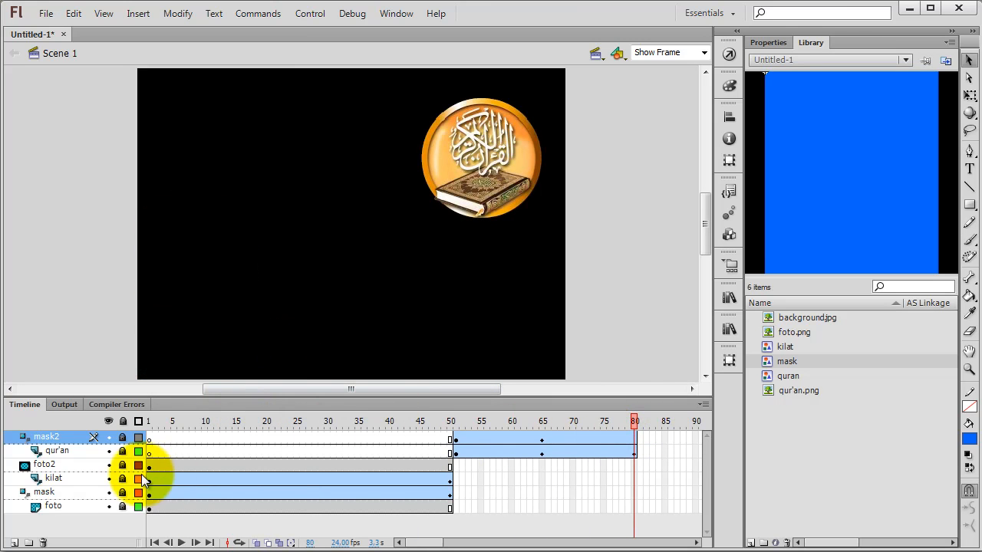
Step: Insert frames on the foto2, kilat, mask and foto layers to extend them to frame 80
{"action": "left_click_drag", "start_coordinate": [636, 463], "coordinate": [635, 510]}
{"action": "right_click", "coordinate": [635, 510]}
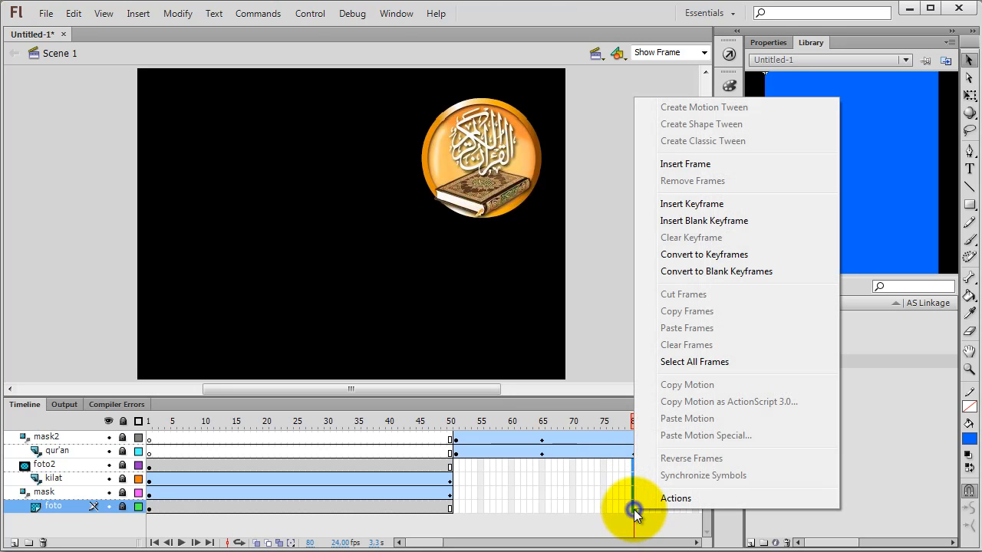
{"action": "left_click", "coordinate": [676, 165]}
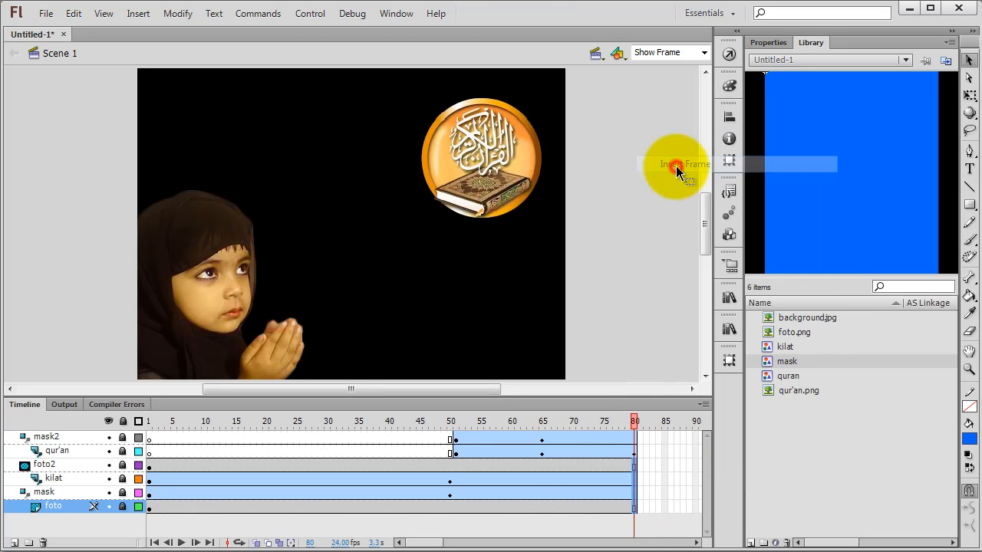
{"action": "mouse_move", "coordinate": [634, 422]}
{"action": "left_mouse_down"}
{"action": "mouse_move", "coordinate": [283, 424]}
{"action": "mouse_move", "coordinate": [641, 425]}
{"action": "left_mouse_up"}
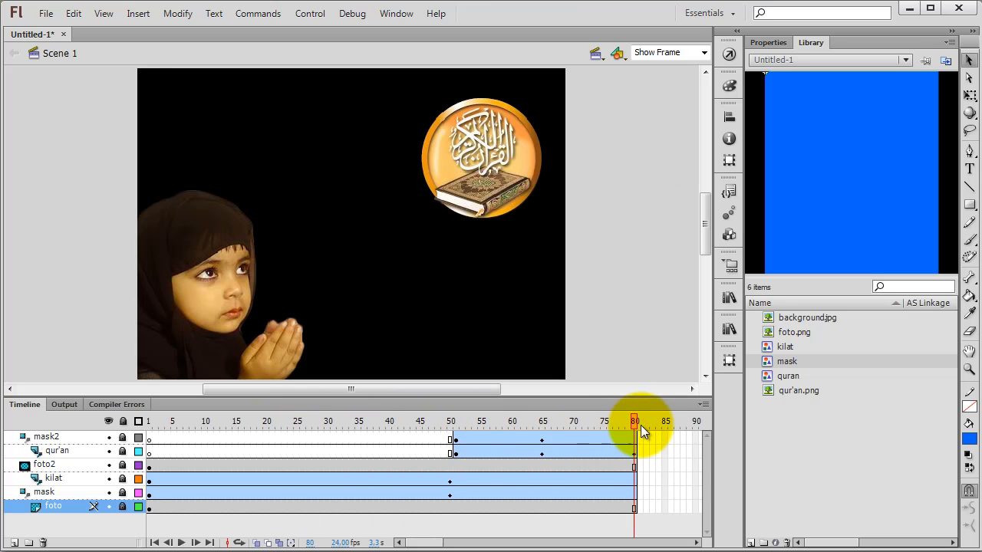
Step: Add a new layer, move it below the foto layer outside the masks, and name it bg1
{"action": "left_click", "coordinate": [50, 435]}
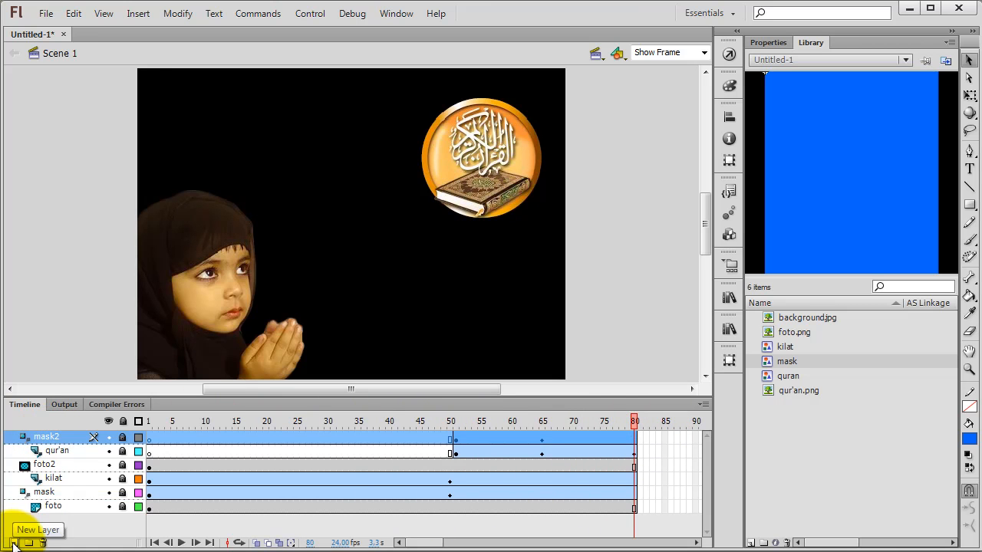
{"action": "left_click", "coordinate": [13, 544]}
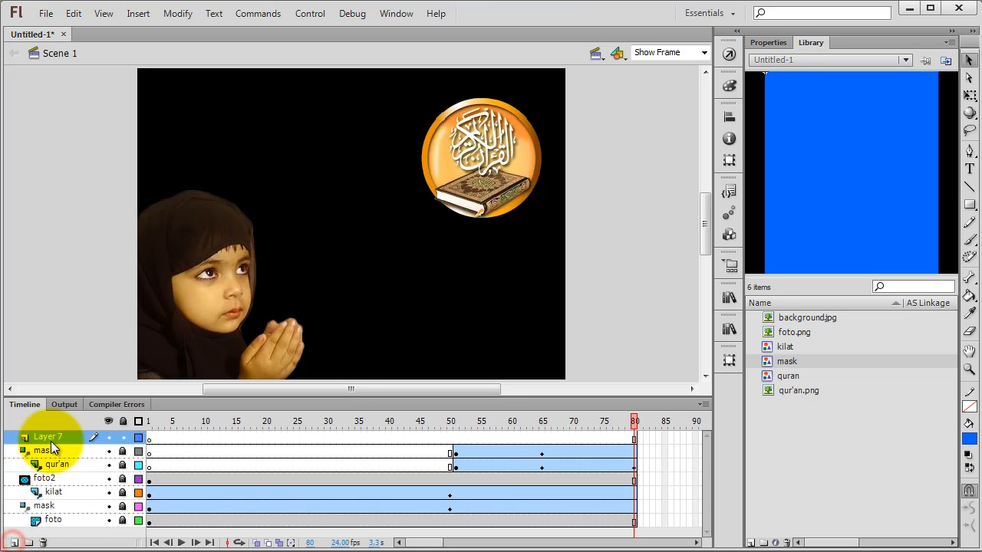
{"action": "left_click_drag", "start_coordinate": [51, 438], "coordinate": [14, 531]}
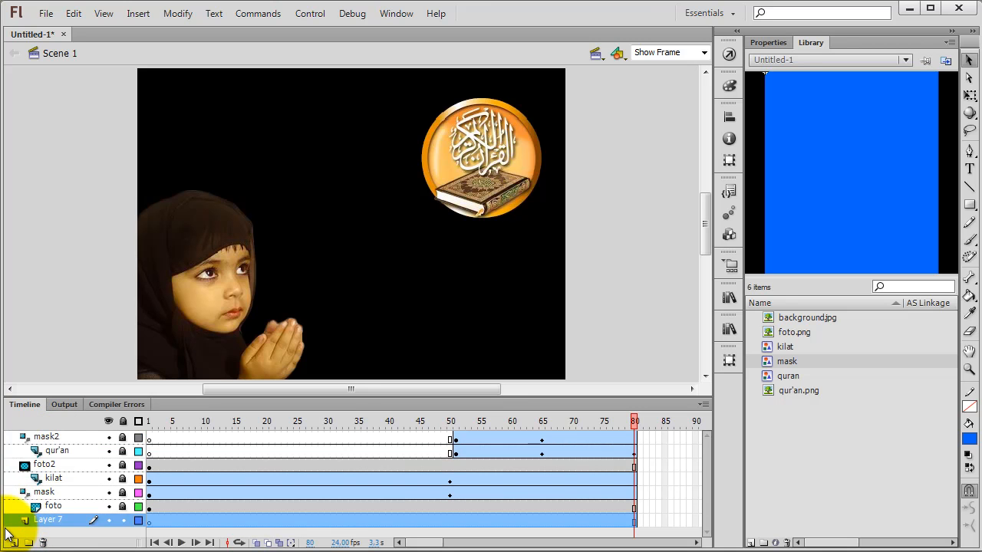
{"action": "double_click", "coordinate": [47, 521]}
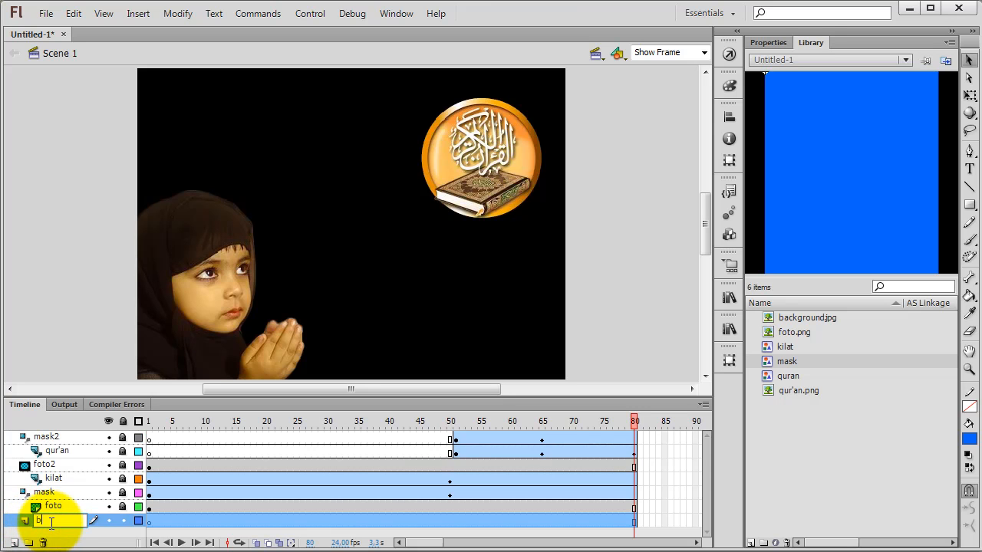
{"action": "type", "text": "bg1"}
{"action": "key", "text": "Return"}
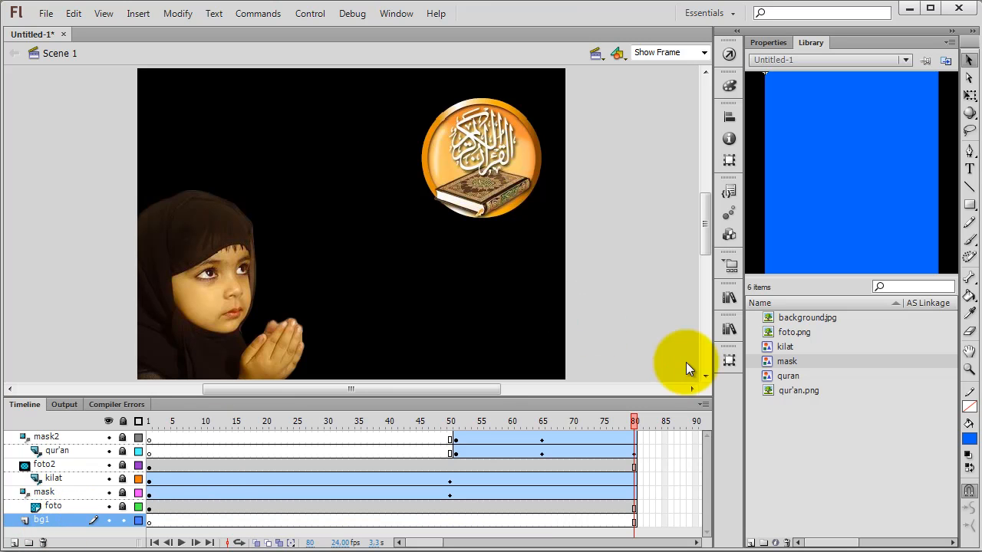
Step: Place background.jpg on the bg1 layer and align it to the stage's left and top edges
{"action": "left_click", "coordinate": [788, 318]}
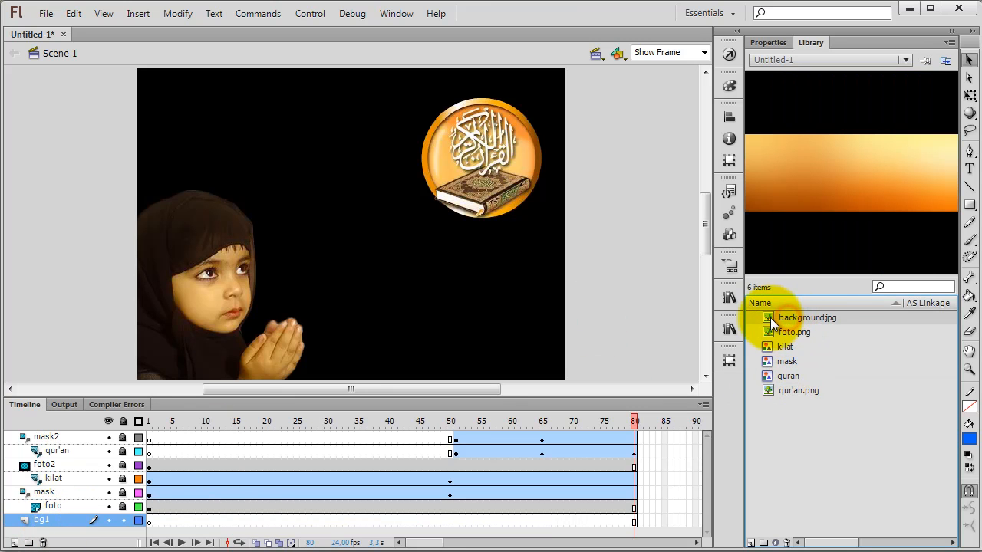
{"action": "left_click_drag", "start_coordinate": [529, 288], "coordinate": [373, 284]}
{"action": "left_click_drag", "start_coordinate": [479, 285], "coordinate": [480, 202]}
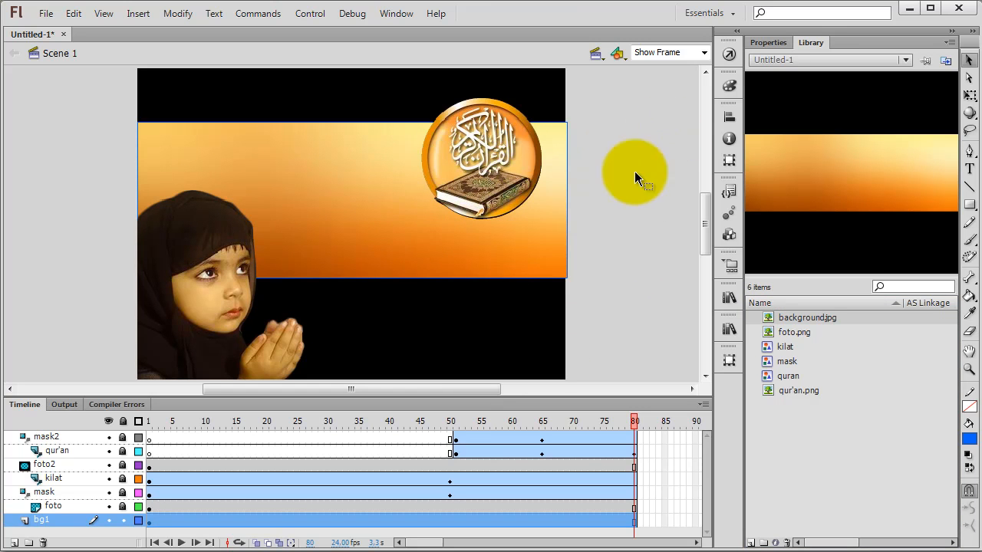
{"action": "left_click", "coordinate": [728, 118]}
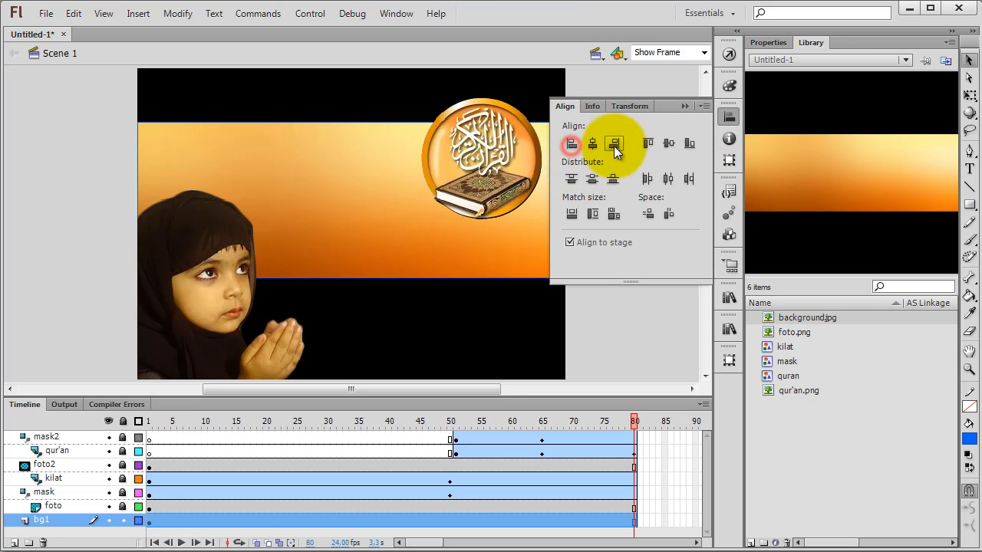
{"action": "left_click", "coordinate": [647, 143]}
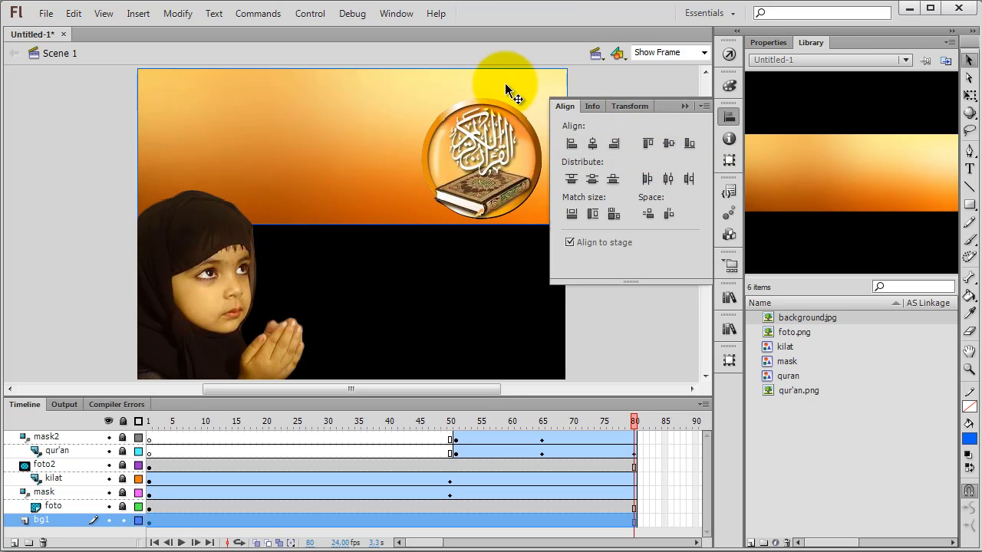
Step: Flip the background image vertically
{"action": "left_click", "coordinate": [347, 169]}
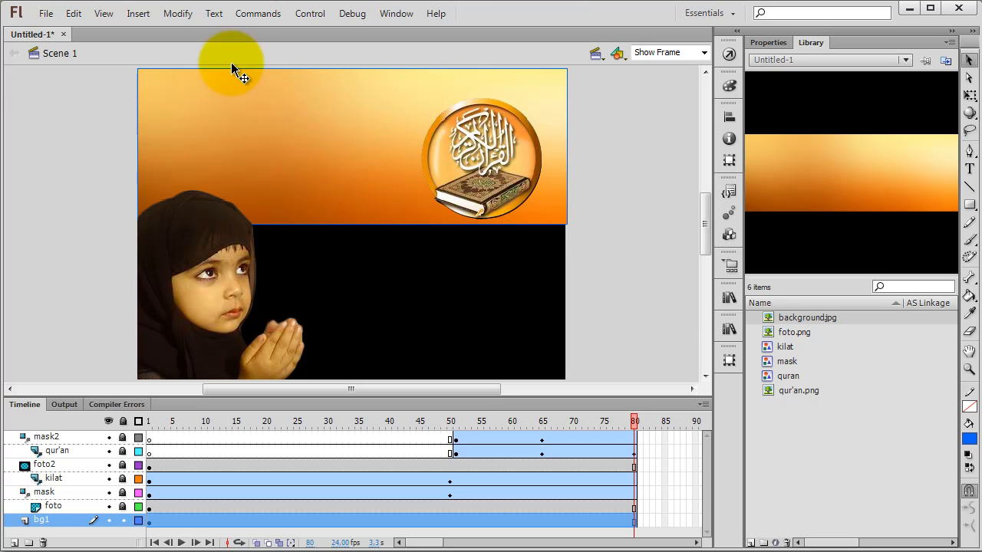
{"action": "left_click", "coordinate": [179, 14]}
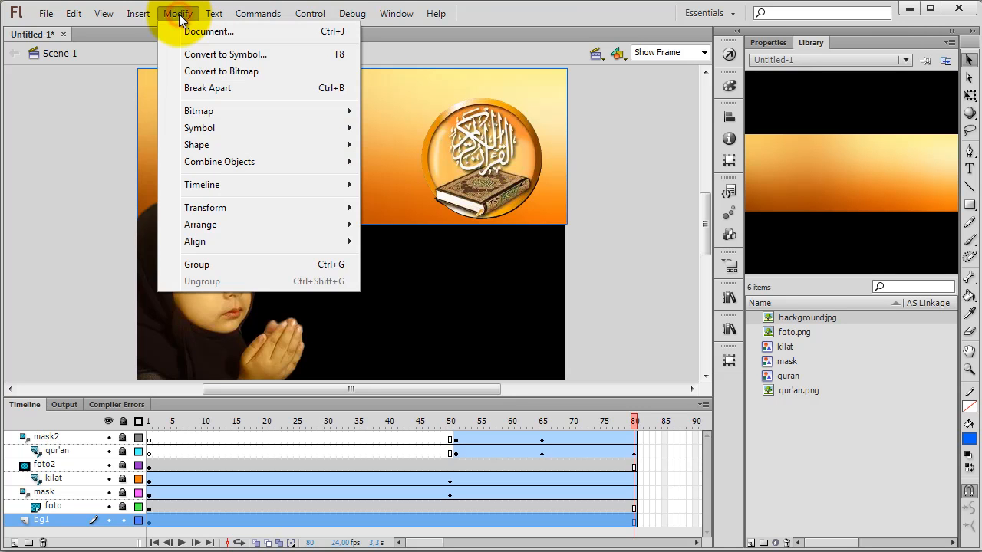
{"action": "mouse_move", "coordinate": [213, 212]}
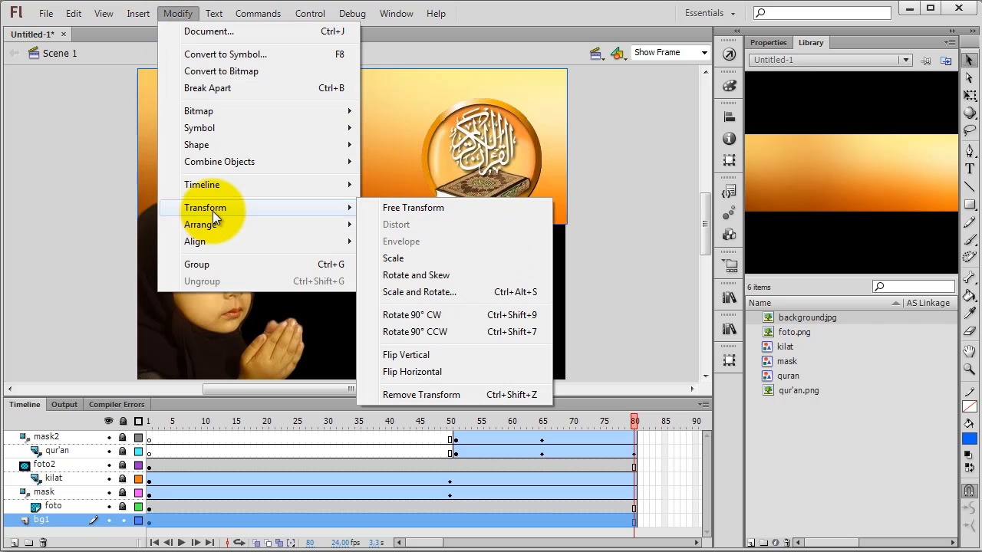
{"action": "left_click", "coordinate": [418, 356]}
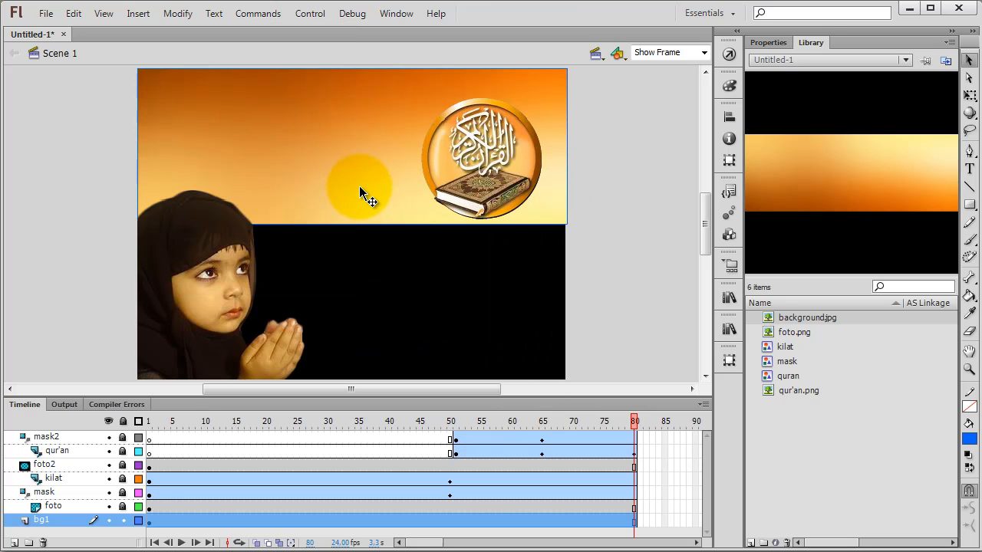
Step: Stretch the background image vertically to nearly nine-tenths of the stage height and align it to the stage's top edge
{"action": "left_click", "coordinate": [970, 96]}
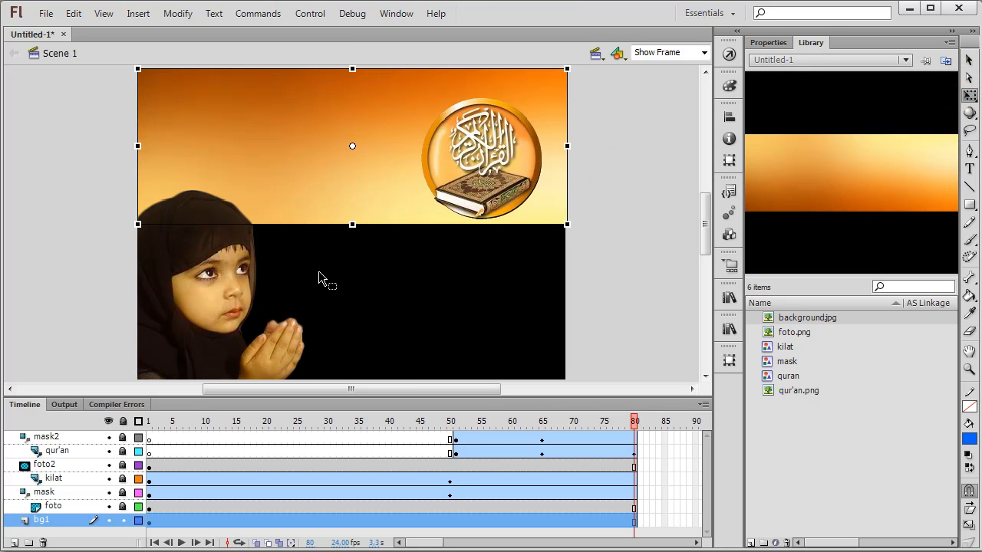
{"action": "left_click_drag", "start_coordinate": [352, 223], "coordinate": [351, 282]}
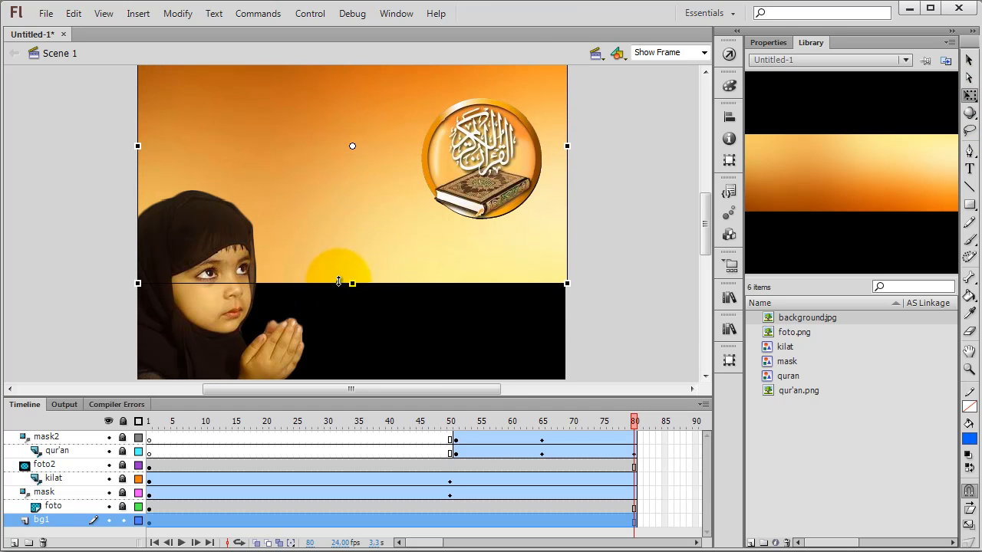
{"action": "left_click", "coordinate": [729, 116]}
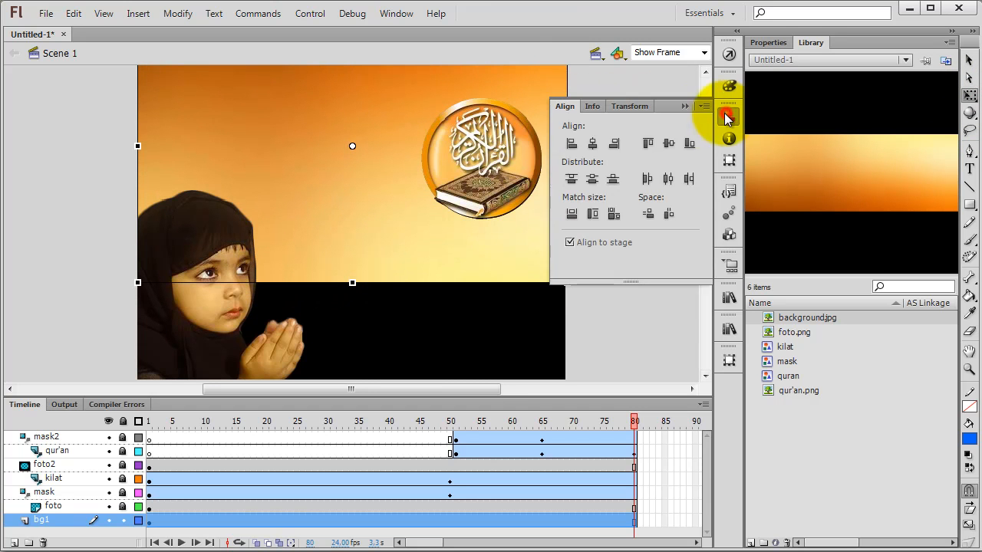
{"action": "left_click", "coordinate": [649, 144]}
{"action": "left_click", "coordinate": [645, 284]}
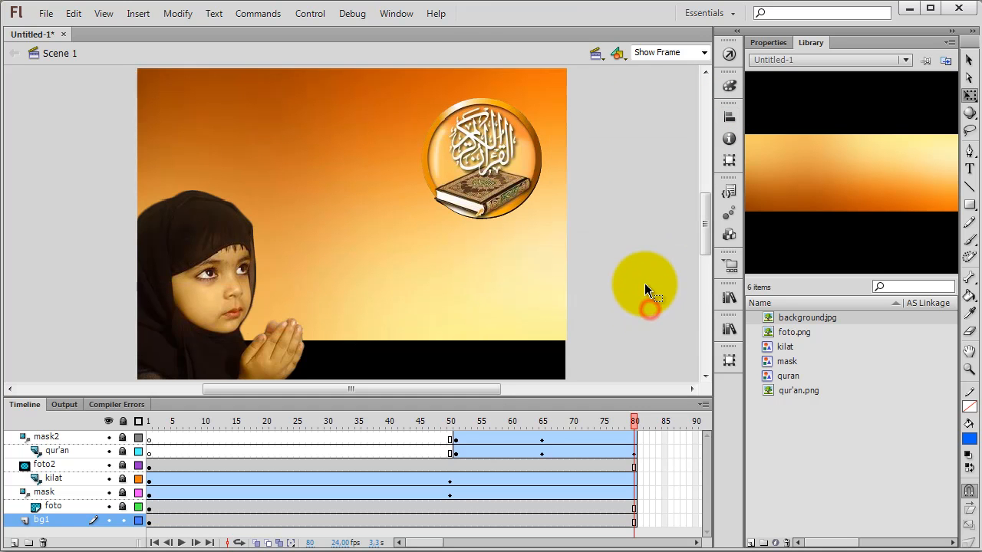
Step: Shrink the background image's height to just under two-thirds of the stage and realign it to the top edge
{"action": "left_click", "coordinate": [507, 309]}
{"action": "left_click_drag", "start_coordinate": [352, 341], "coordinate": [353, 303]}
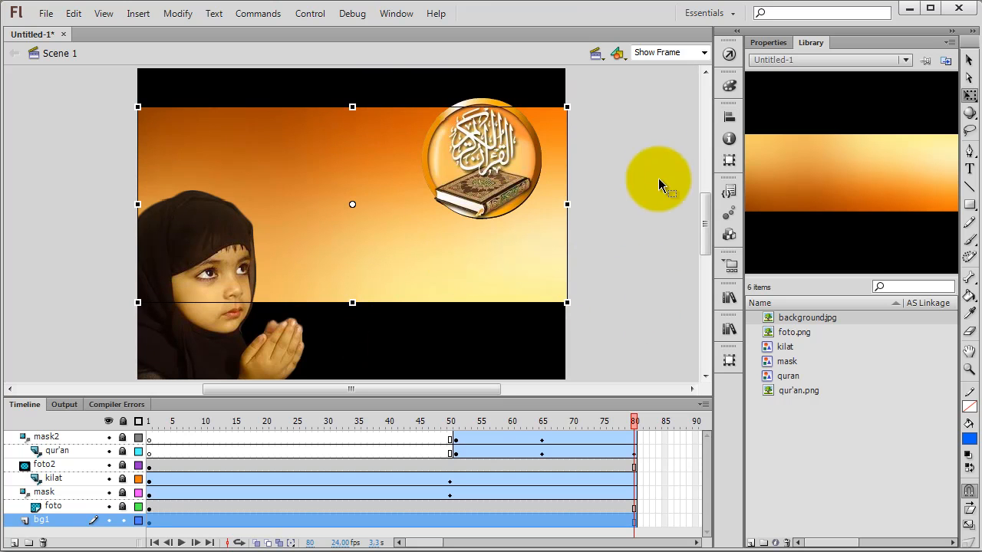
{"action": "left_click", "coordinate": [728, 118]}
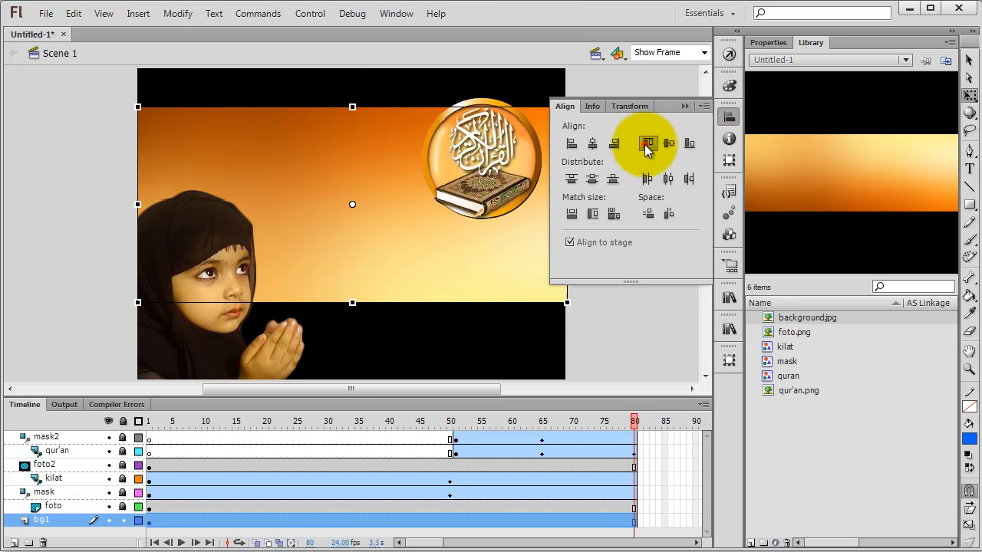
{"action": "left_click", "coordinate": [649, 139]}
{"action": "left_click", "coordinate": [623, 330]}
{"action": "scroll", "coordinate": [623, 322], "scroll_direction": "down", "scroll_amount": 2}
{"action": "scroll", "coordinate": [623, 315], "scroll_direction": "up", "scroll_amount": 2}
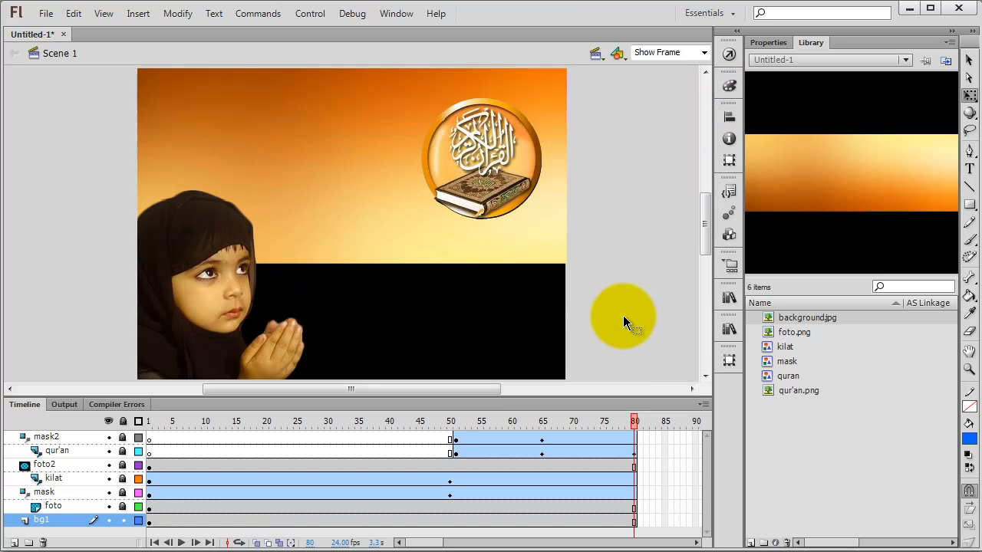
Step: Enlarge the background image's height to about three-quarters of the stage and align it to the top edge again
{"action": "left_click", "coordinate": [501, 255]}
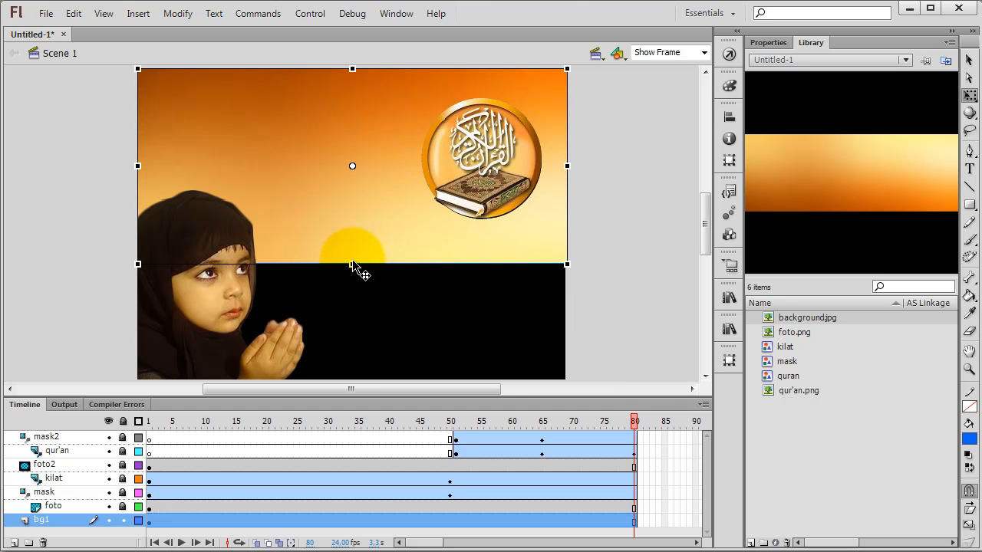
{"action": "left_click_drag", "start_coordinate": [352, 263], "coordinate": [353, 281]}
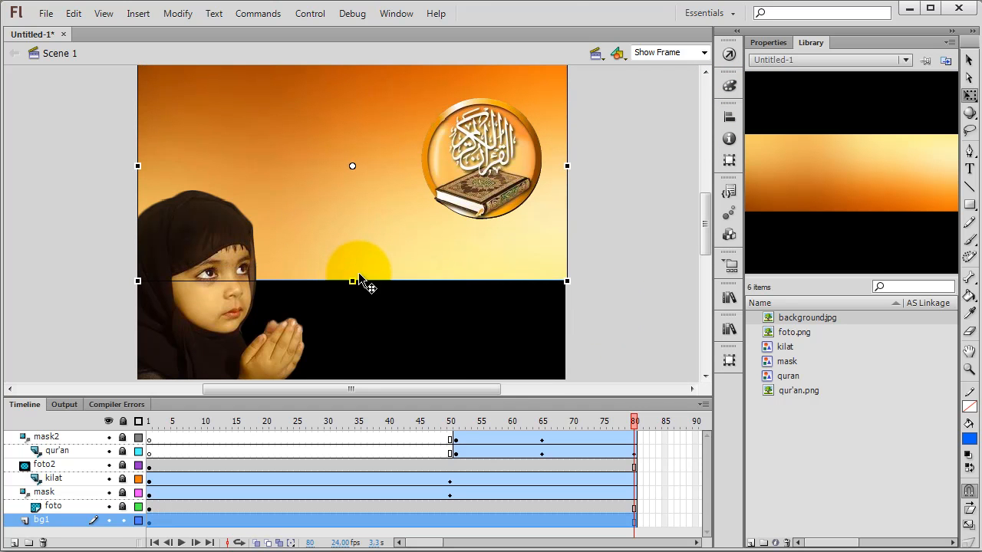
{"action": "left_click", "coordinate": [729, 117]}
{"action": "left_click", "coordinate": [643, 143]}
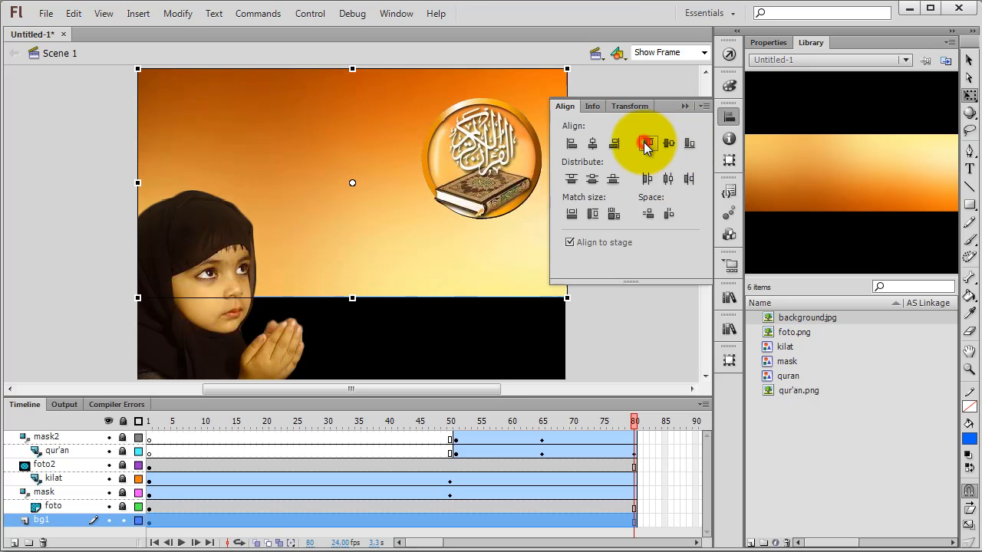
{"action": "left_click", "coordinate": [606, 313]}
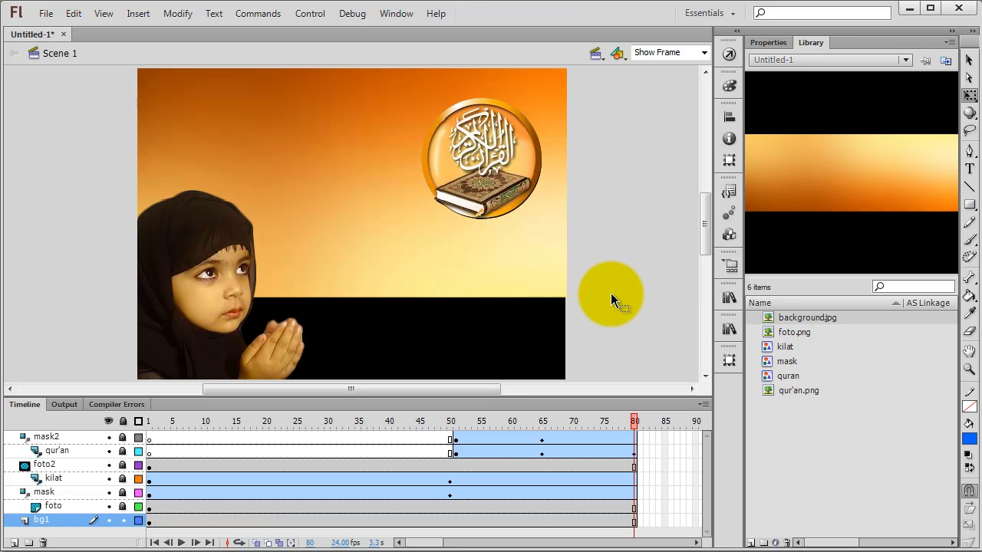
Step: Add a new layer above bg1 and name it bg2
{"action": "left_click", "coordinate": [14, 542]}
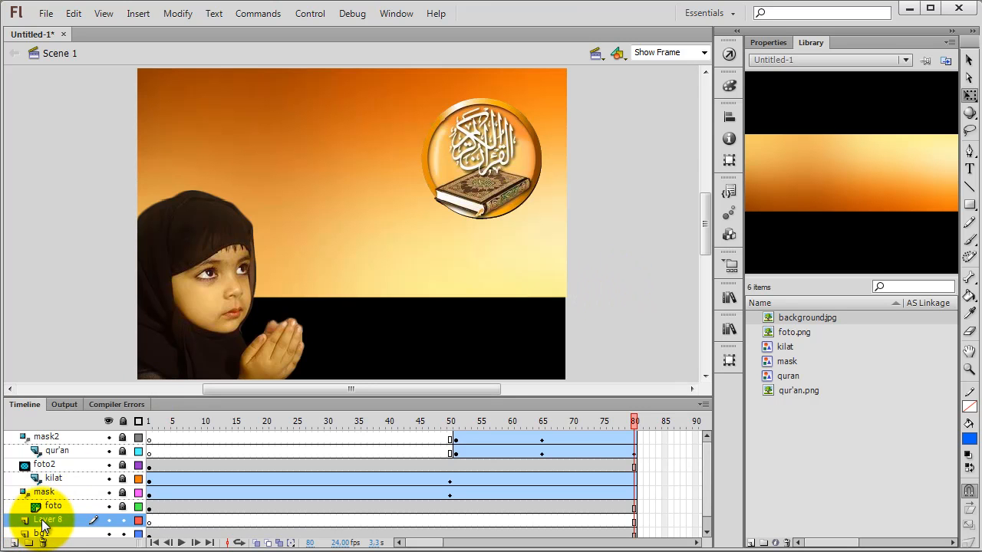
{"action": "double_click", "coordinate": [44, 524]}
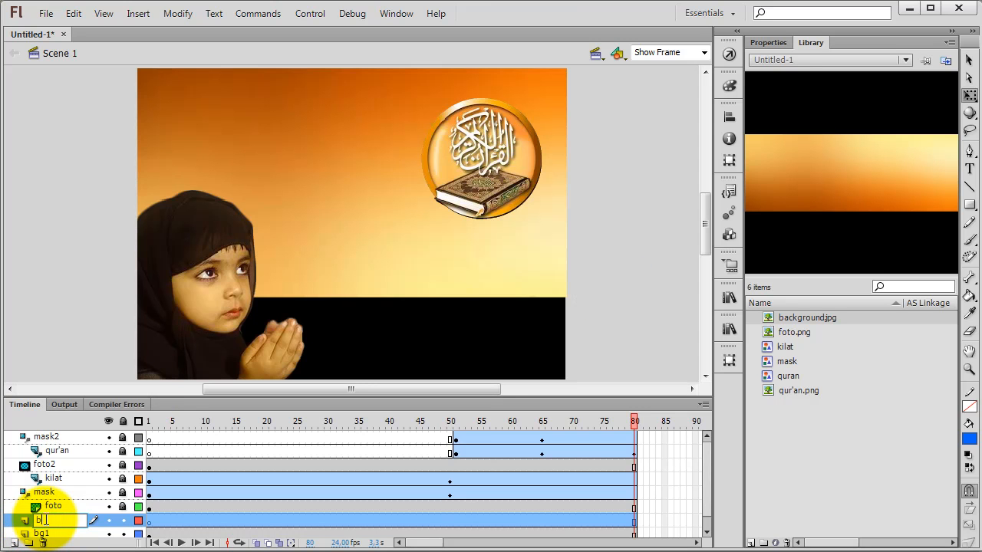
{"action": "type", "text": "bg2"}
{"action": "key", "text": "Return"}
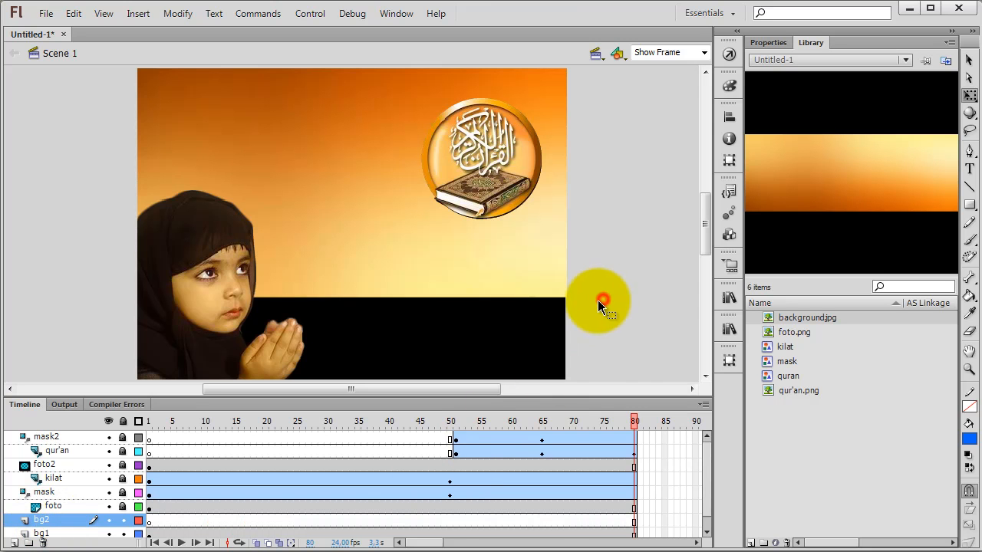
Step: Draw a small blue rectangle on bg2 in the black area below the background image
{"action": "left_click", "coordinate": [970, 204]}
{"action": "left_click_drag", "start_coordinate": [388, 322], "coordinate": [476, 359]}
{"action": "left_click", "coordinate": [969, 60]}
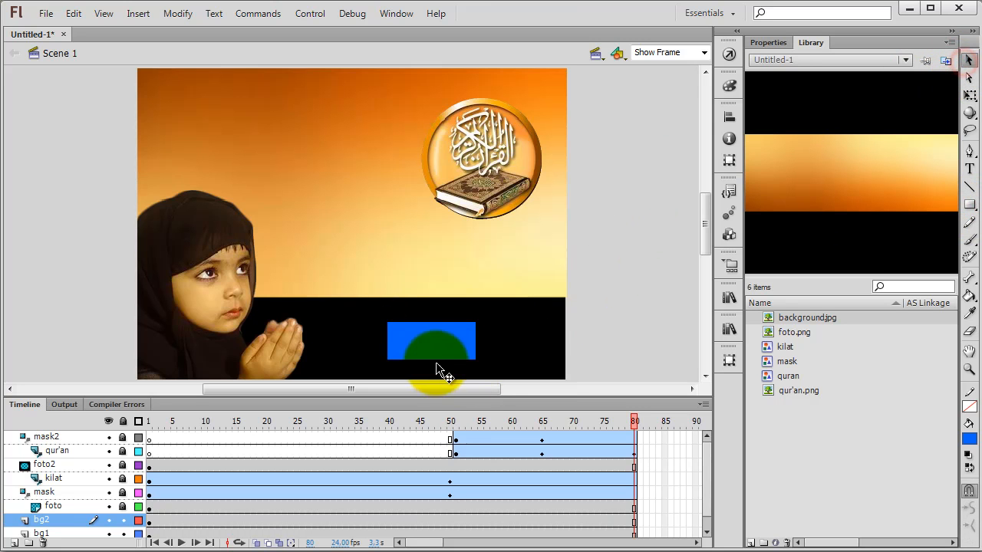
Step: Match the blue rectangle's width to the stage and align it to the stage's left and bottom edges
{"action": "left_click", "coordinate": [442, 343]}
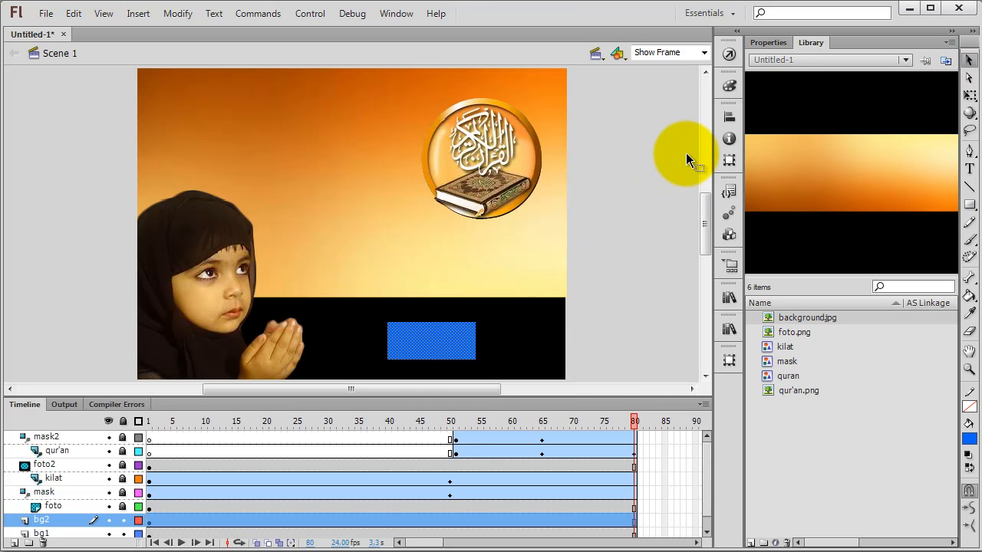
{"action": "left_click", "coordinate": [729, 117]}
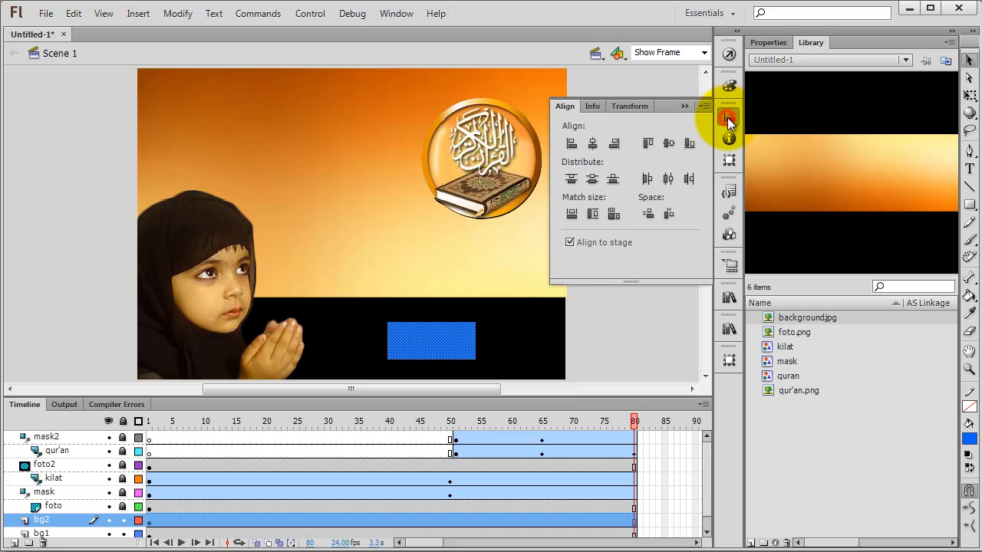
{"action": "left_click", "coordinate": [571, 215]}
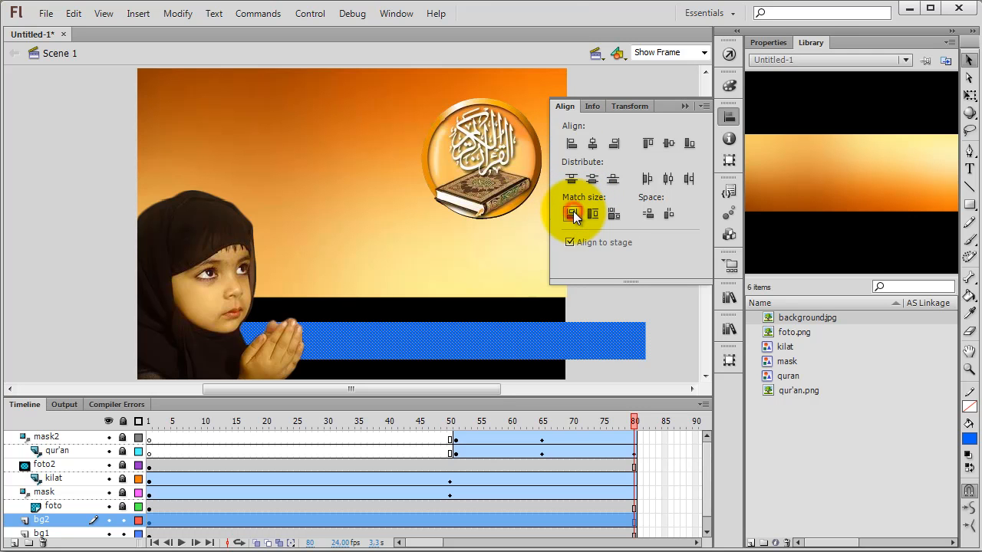
{"action": "left_click", "coordinate": [572, 143]}
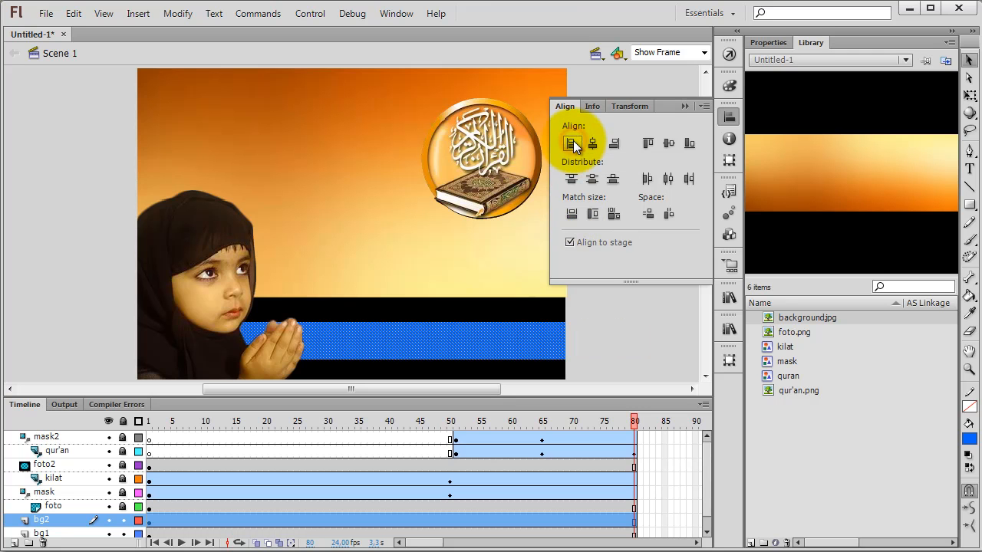
{"action": "left_click", "coordinate": [688, 146]}
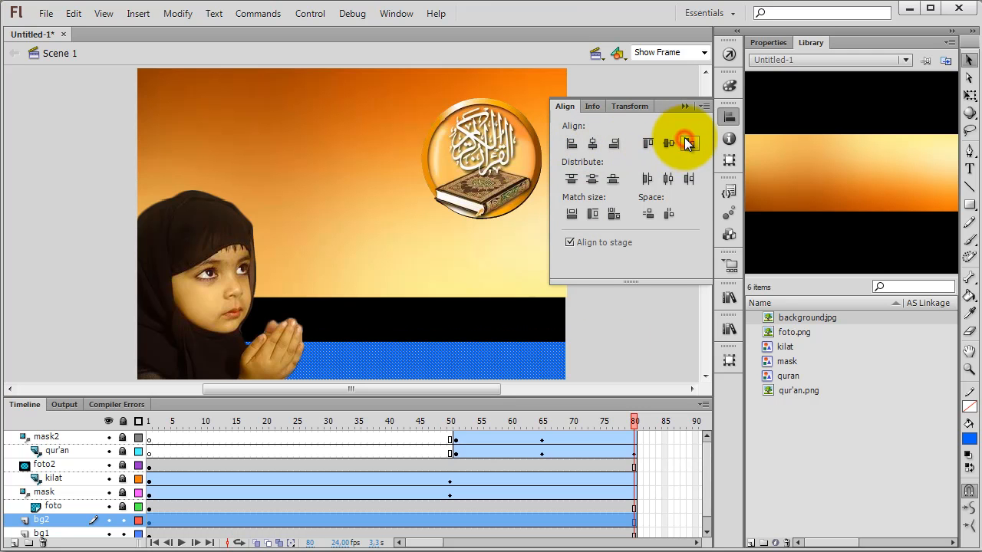
{"action": "left_click", "coordinate": [636, 329]}
Step: Extend the blue rectangle upward with Free Transform until it meets the background image's lower edge
{"action": "scroll", "coordinate": [636, 330], "scroll_direction": "down", "scroll_amount": 3}
{"action": "left_click", "coordinate": [480, 291]}
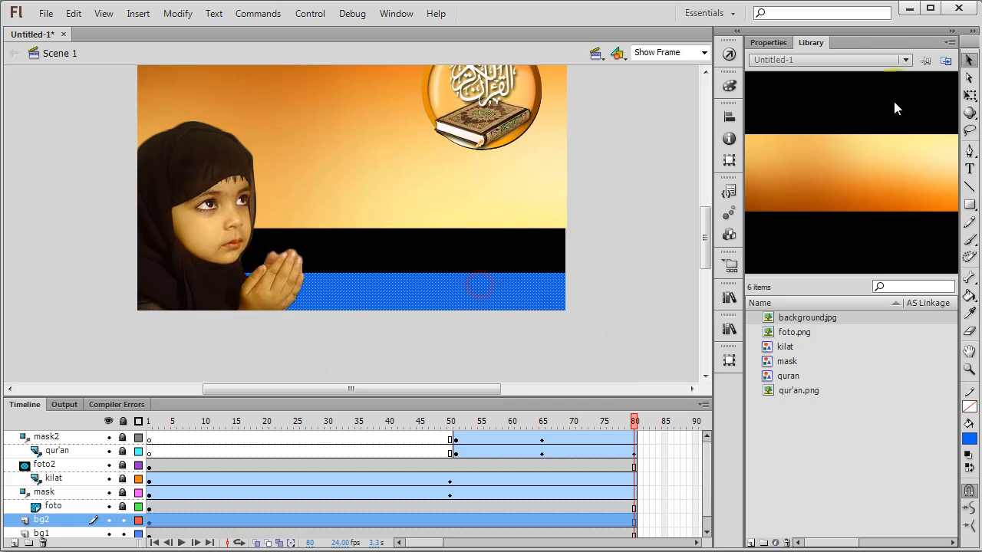
{"action": "left_click", "coordinate": [969, 95]}
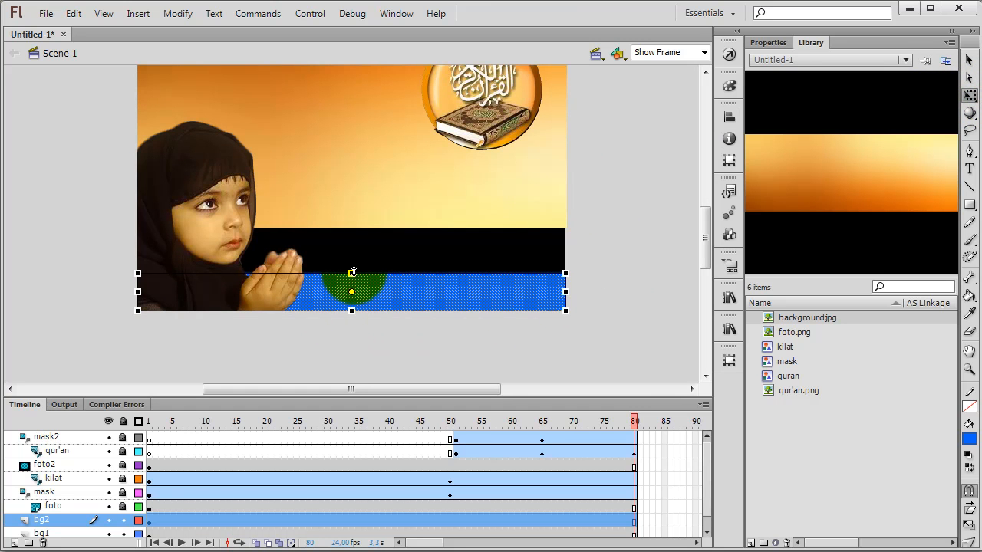
{"action": "left_click_drag", "start_coordinate": [351, 273], "coordinate": [351, 229]}
{"action": "key", "text": "v"}
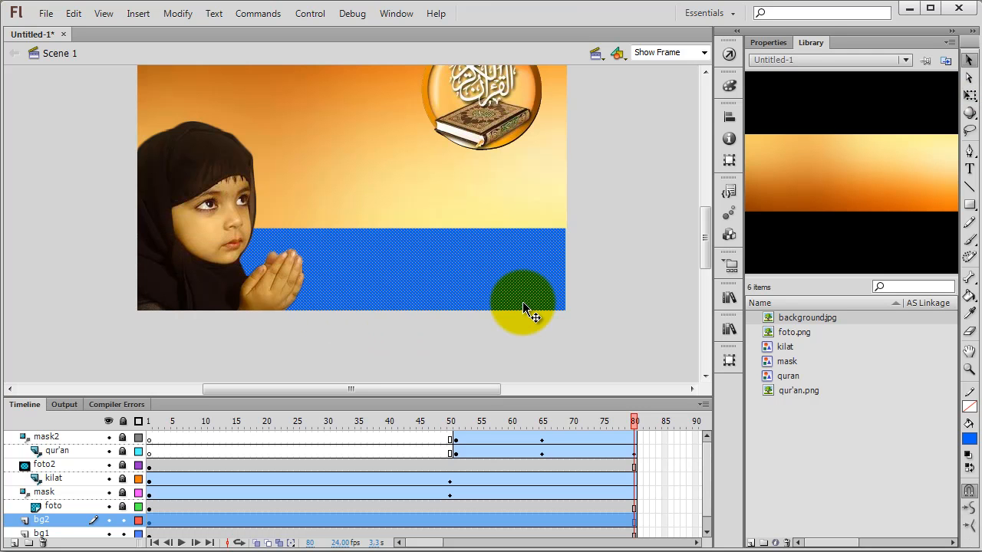
{"action": "left_click_drag", "start_coordinate": [524, 309], "coordinate": [561, 279]}
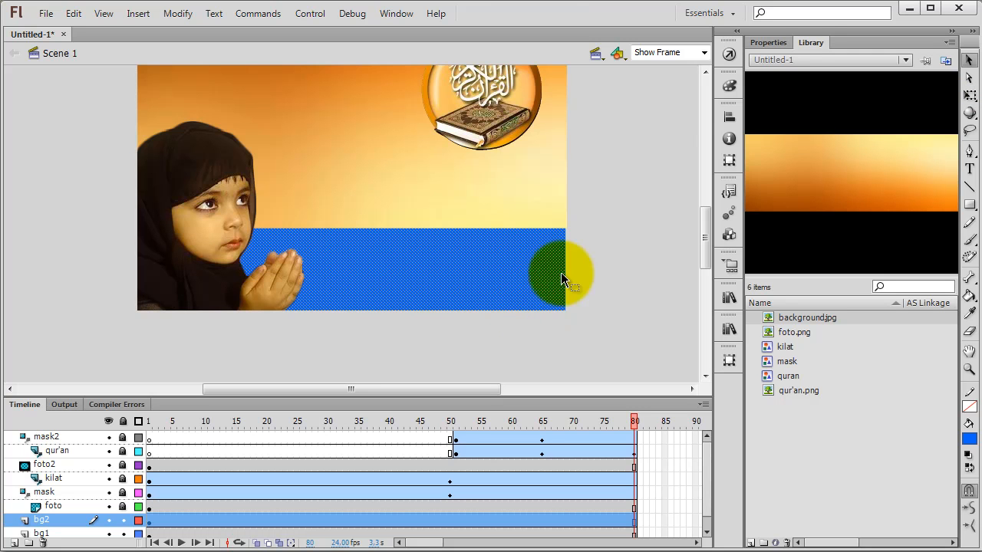
Step: Give the blue rectangle on bg2 a linear gradient fill whose first colour stop is black (000000) at 100% alpha
{"action": "left_click", "coordinate": [730, 86]}
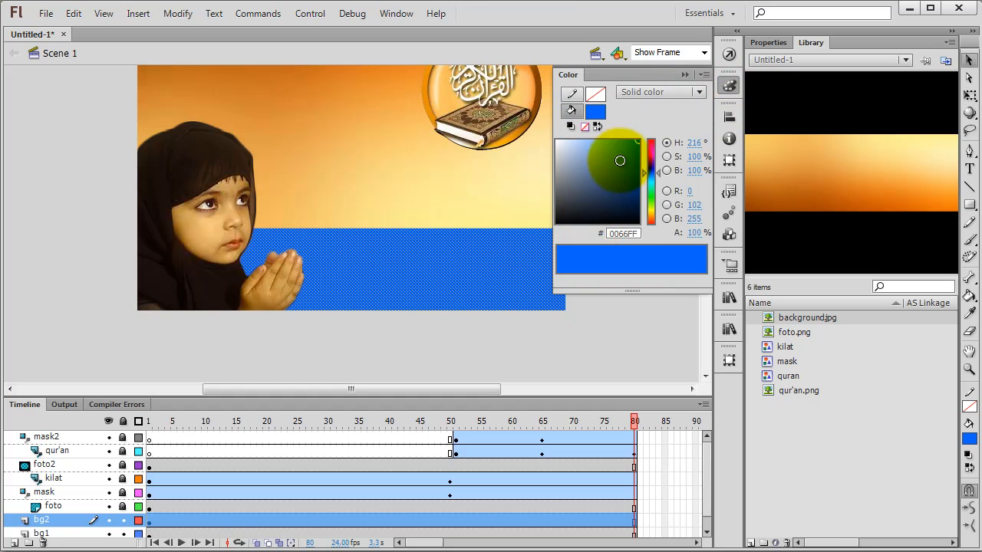
{"action": "left_click", "coordinate": [636, 95]}
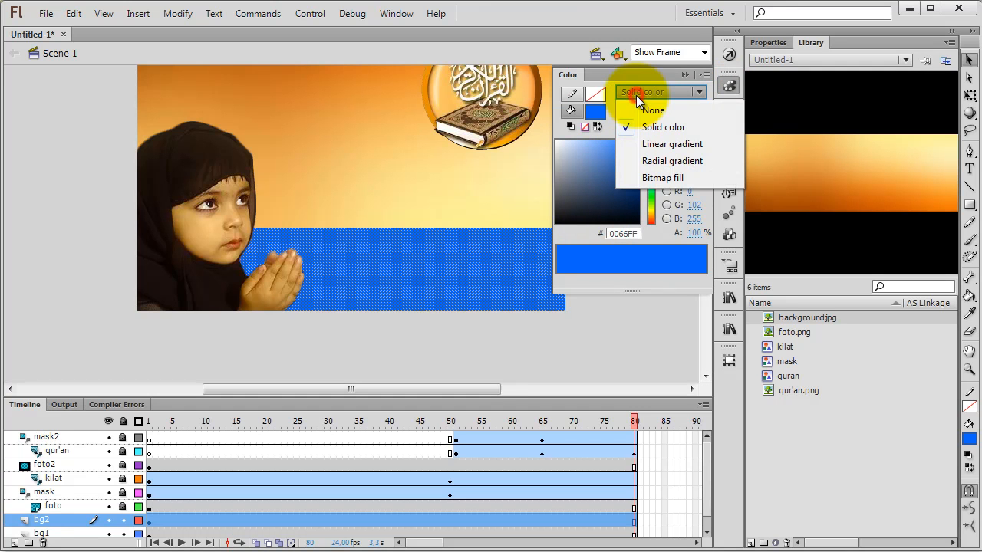
{"action": "left_click", "coordinate": [640, 139]}
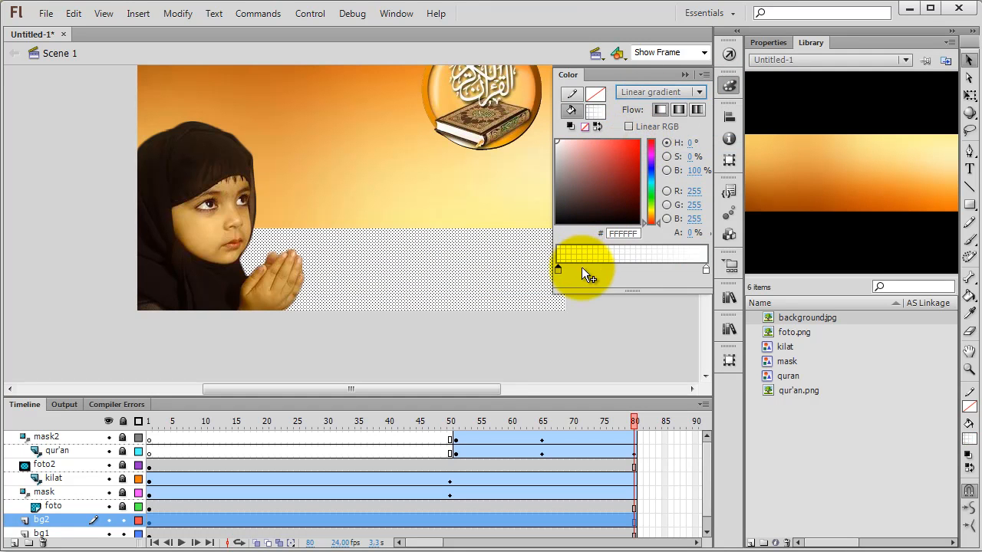
{"action": "mouse_move", "coordinate": [559, 204]}
{"action": "left_mouse_down"}
{"action": "mouse_move", "coordinate": [550, 213]}
{"action": "mouse_move", "coordinate": [556, 223]}
{"action": "left_mouse_up"}
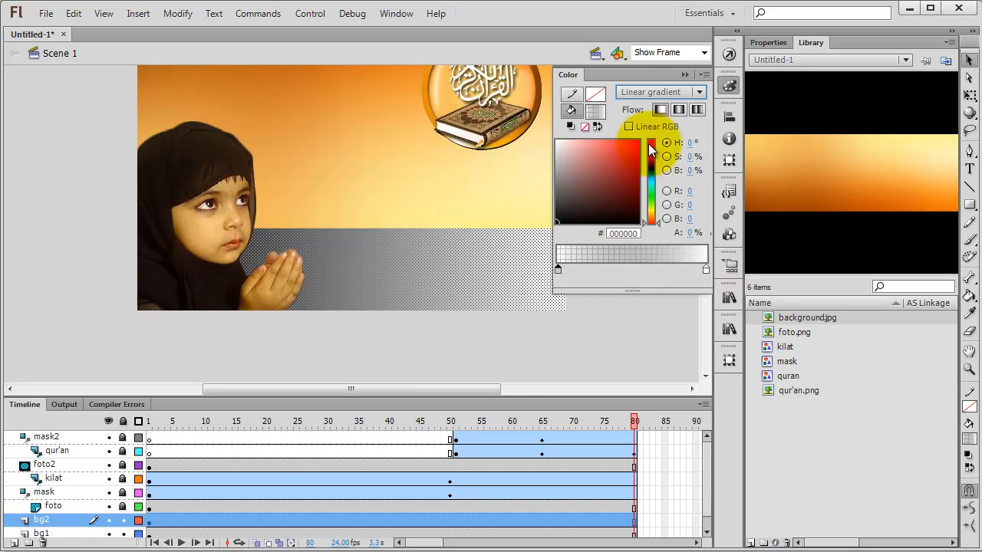
{"action": "left_click_drag", "start_coordinate": [690, 235], "coordinate": [662, 215]}
{"action": "type", "text": "100"}
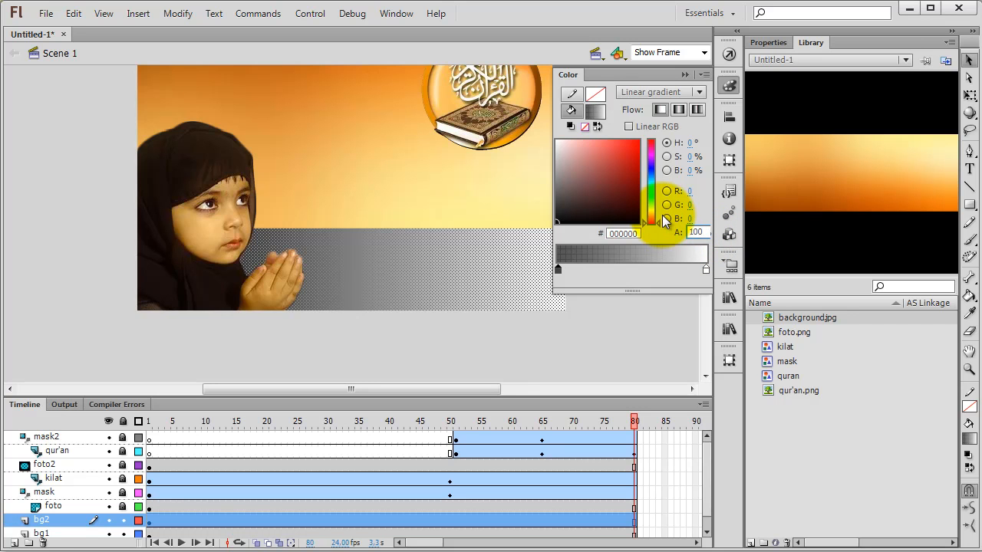
{"action": "key", "text": "Return"}
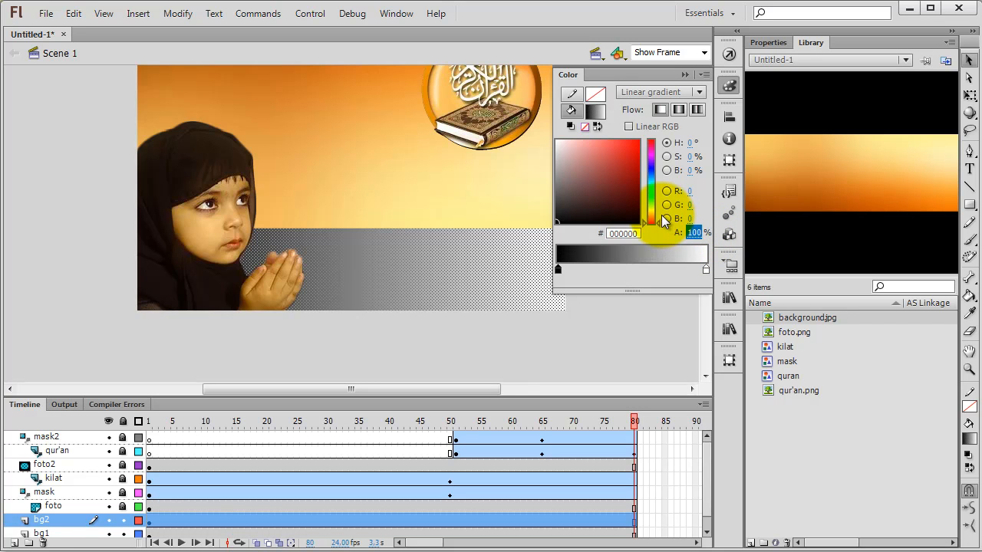
Step: Change the rectangle's fill to a radial gradient and swap its stops, with white at the centre and black at the outer end
{"action": "left_click", "coordinate": [653, 93]}
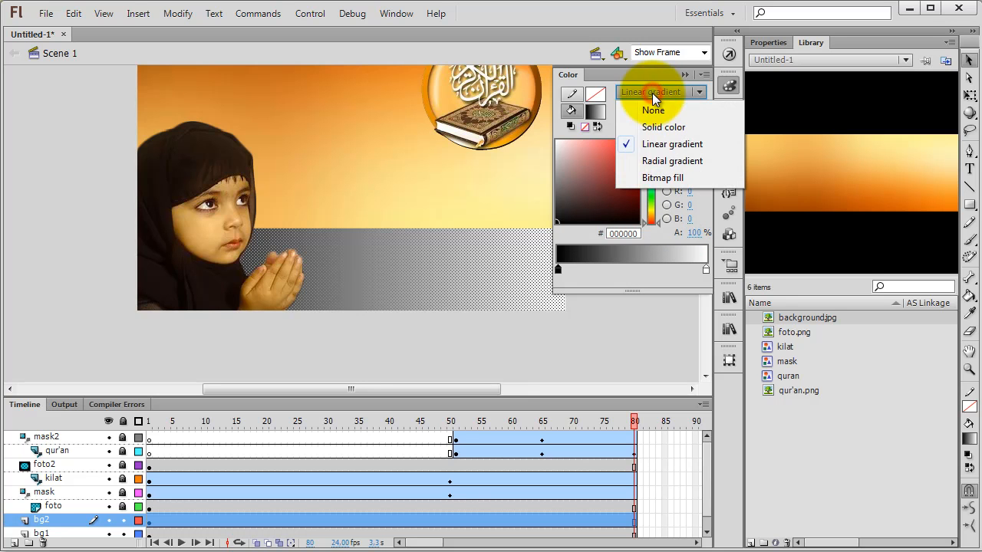
{"action": "left_click", "coordinate": [653, 161]}
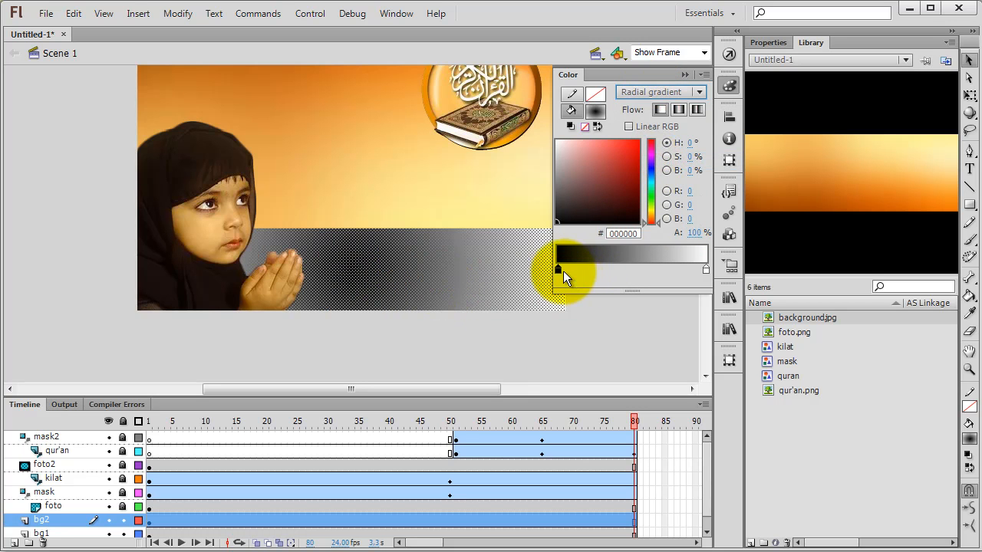
{"action": "left_click_drag", "start_coordinate": [563, 271], "coordinate": [647, 271]}
{"action": "left_click_drag", "start_coordinate": [707, 270], "coordinate": [546, 268]}
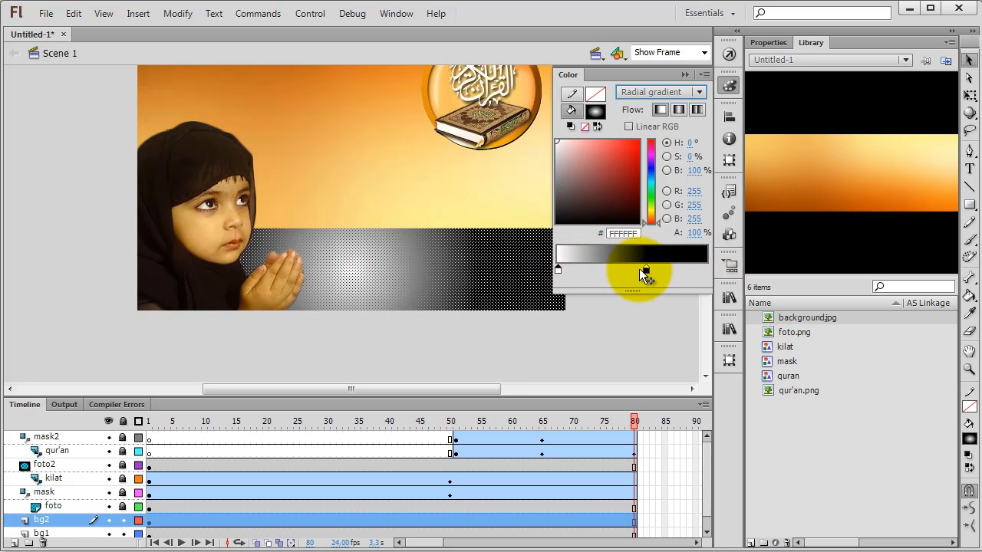
{"action": "left_click", "coordinate": [650, 271]}
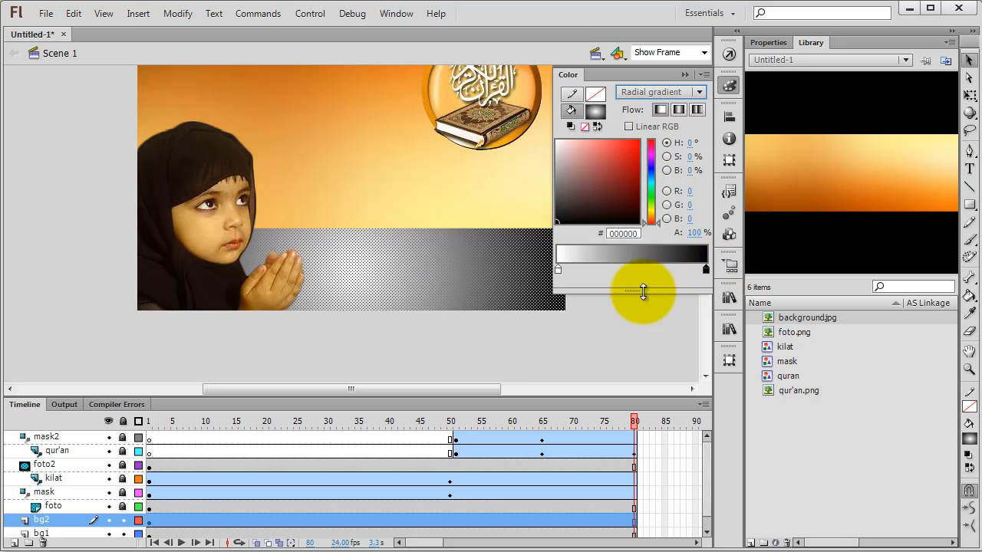
Step: Darken the radial gradient's white centre stop to light grey D5D5D5 and deselect the rectangle
{"action": "left_click", "coordinate": [558, 270]}
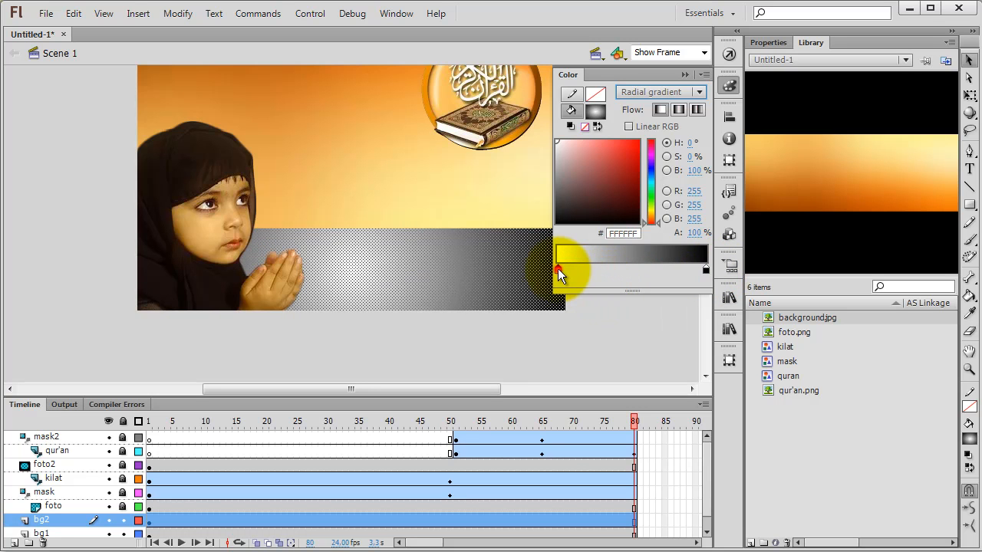
{"action": "left_click", "coordinate": [555, 153]}
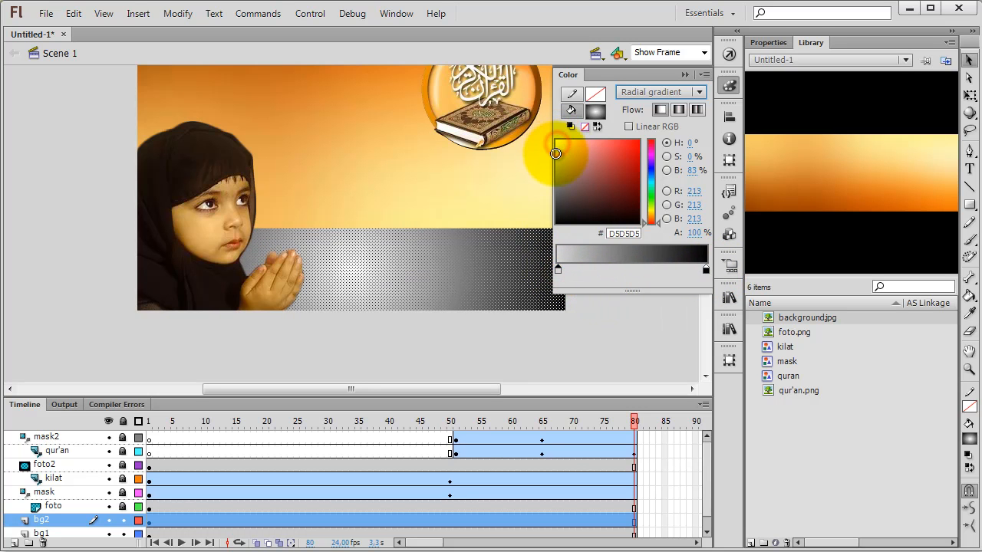
{"action": "left_click", "coordinate": [609, 349]}
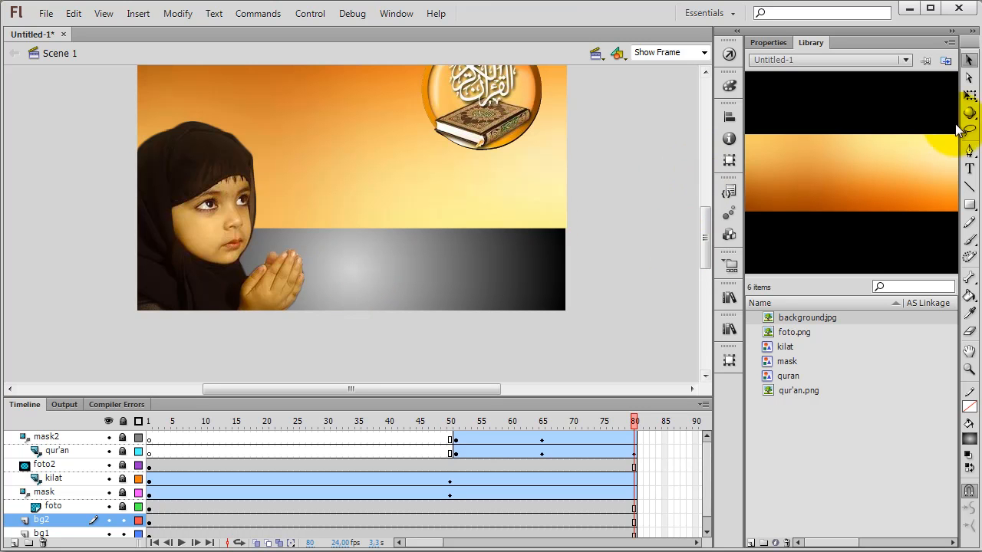
Step: Move the radial gradient's centre with the Gradient Transform Tool to the upper right part of the lower band
{"action": "left_click", "coordinate": [970, 95]}
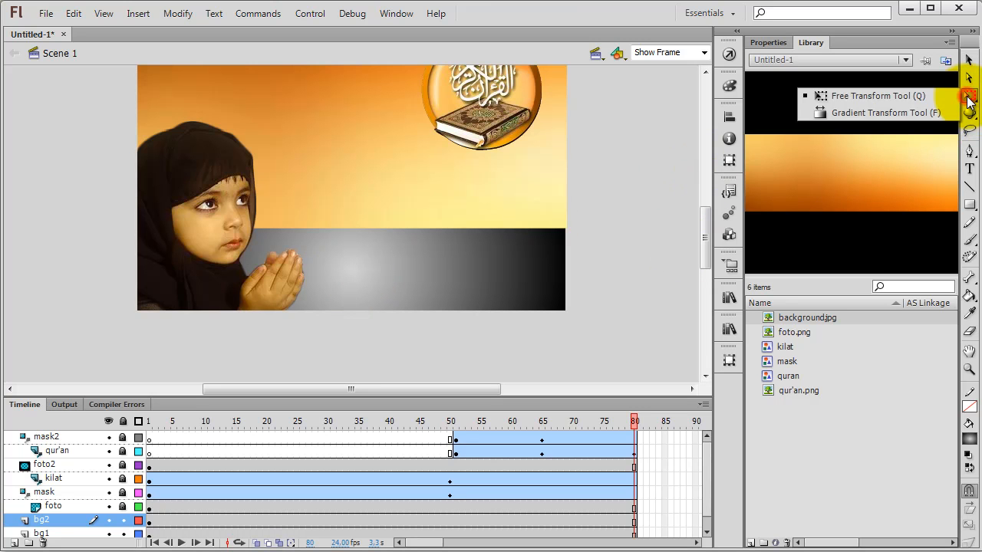
{"action": "left_click", "coordinate": [884, 112]}
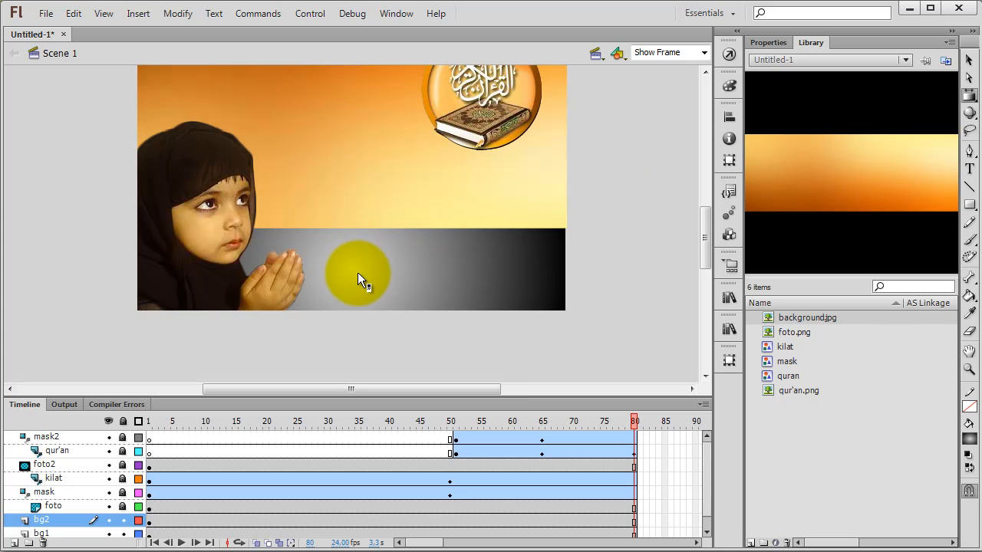
{"action": "left_click", "coordinate": [357, 272]}
{"action": "left_click_drag", "start_coordinate": [352, 270], "coordinate": [477, 244]}
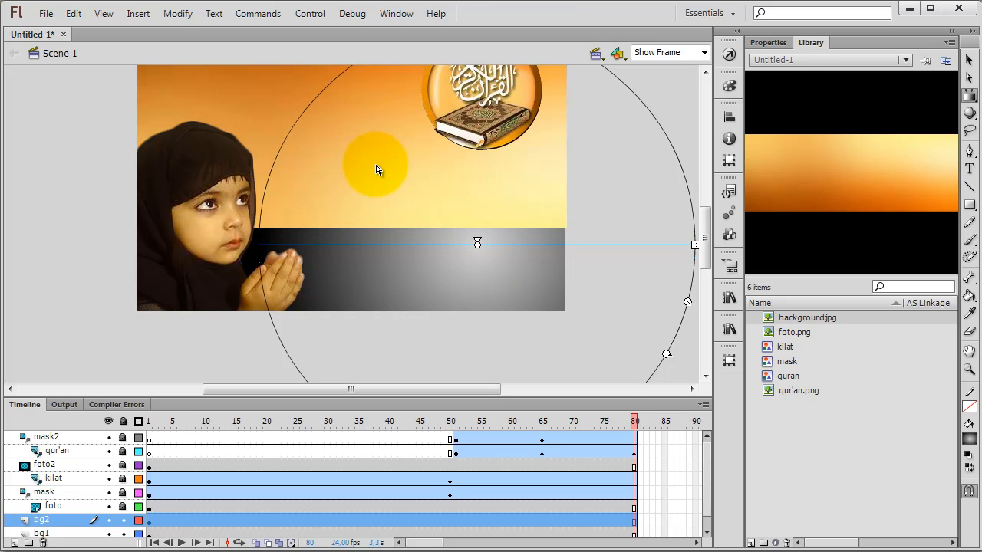
{"action": "left_click", "coordinate": [969, 60]}
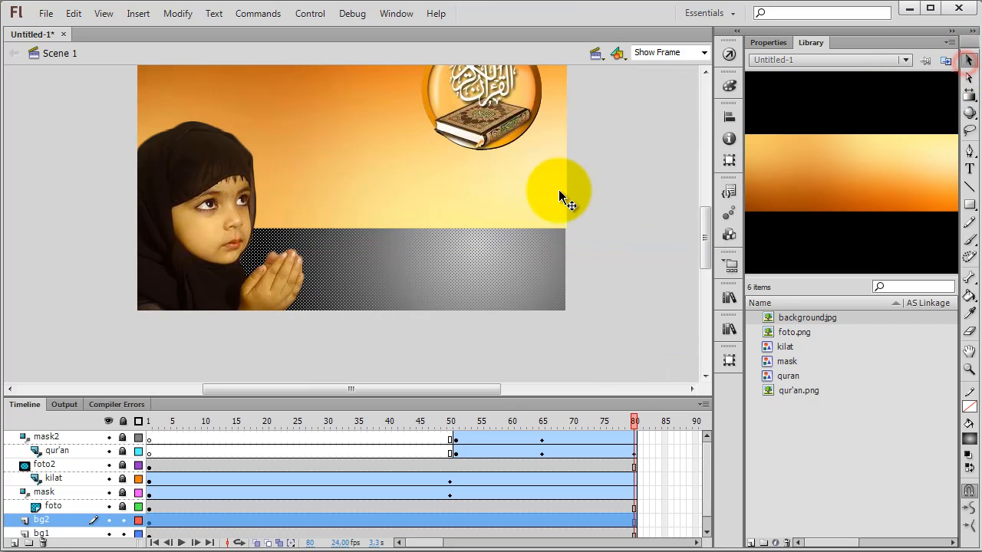
{"action": "left_click", "coordinate": [624, 173]}
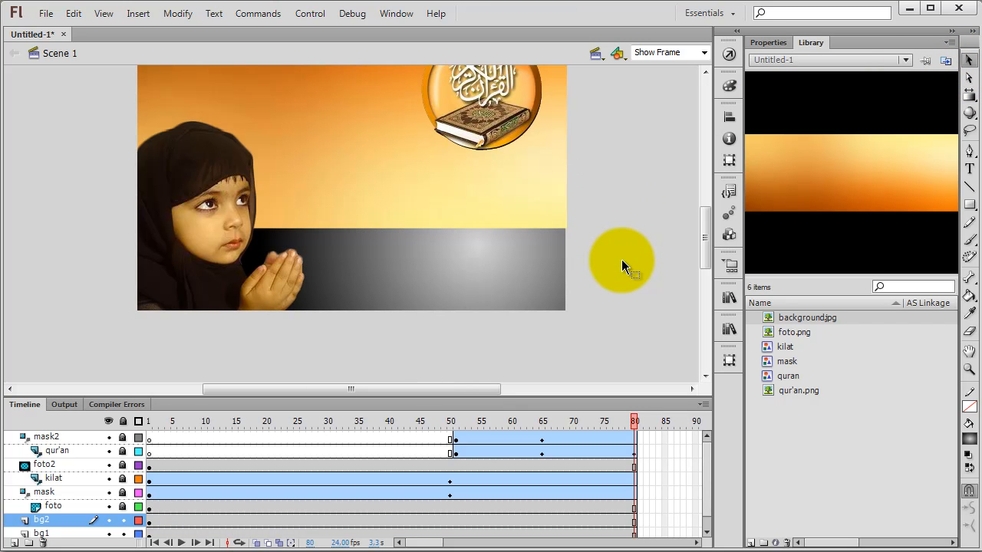
Step: Match the width of the bg1 background image to the stage and align it to the stage's left edge
{"action": "left_click", "coordinate": [523, 207]}
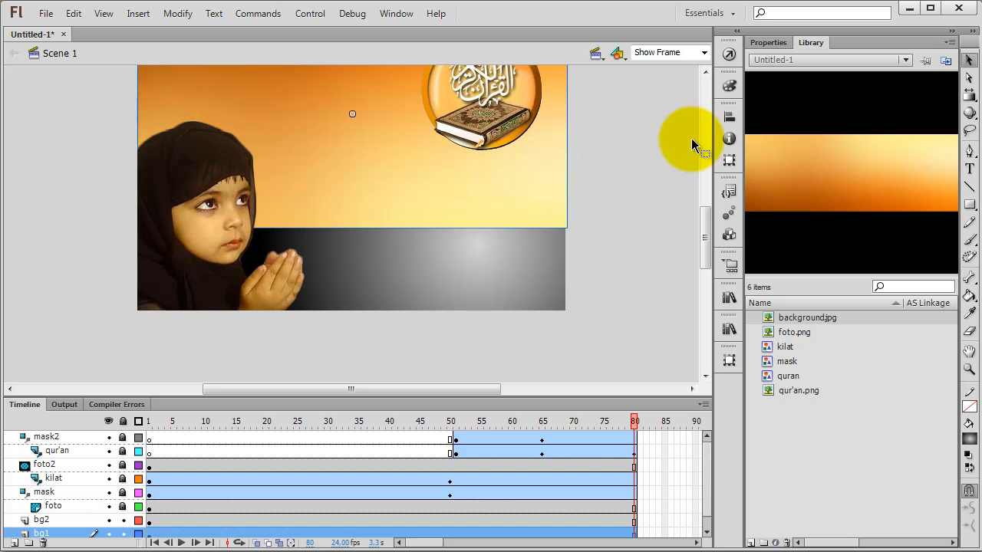
{"action": "left_click", "coordinate": [729, 118]}
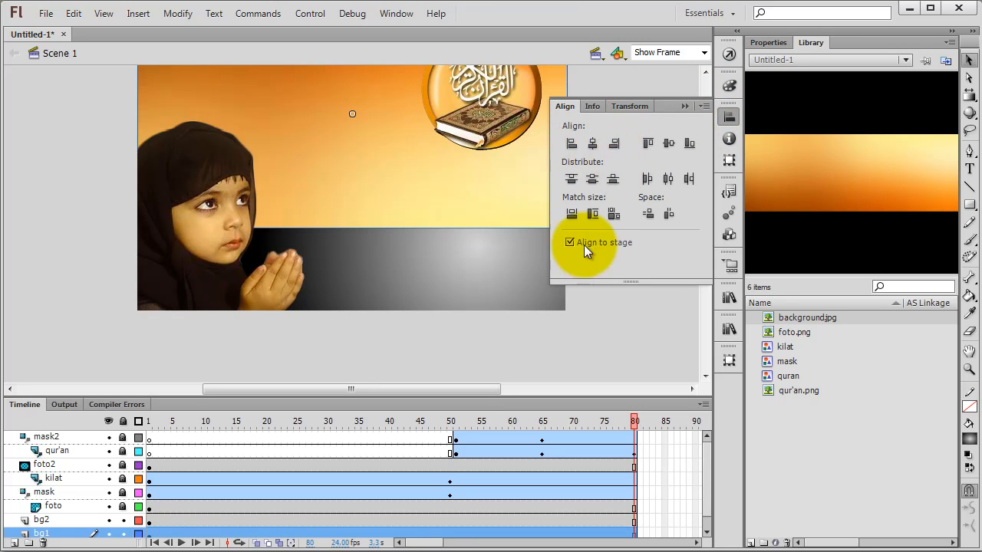
{"action": "left_click", "coordinate": [572, 214]}
{"action": "left_click", "coordinate": [598, 301]}
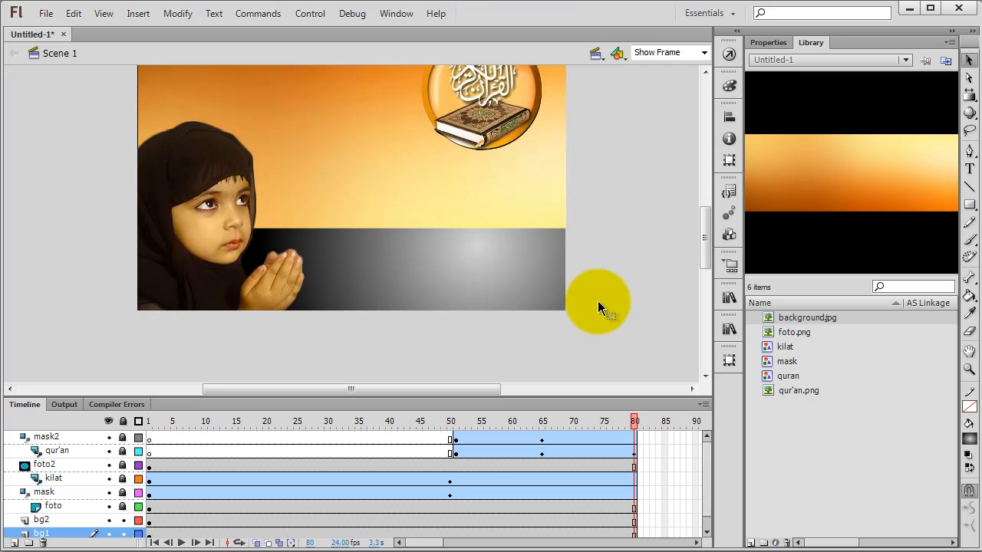
{"action": "left_click", "coordinate": [540, 193]}
{"action": "left_click", "coordinate": [726, 120]}
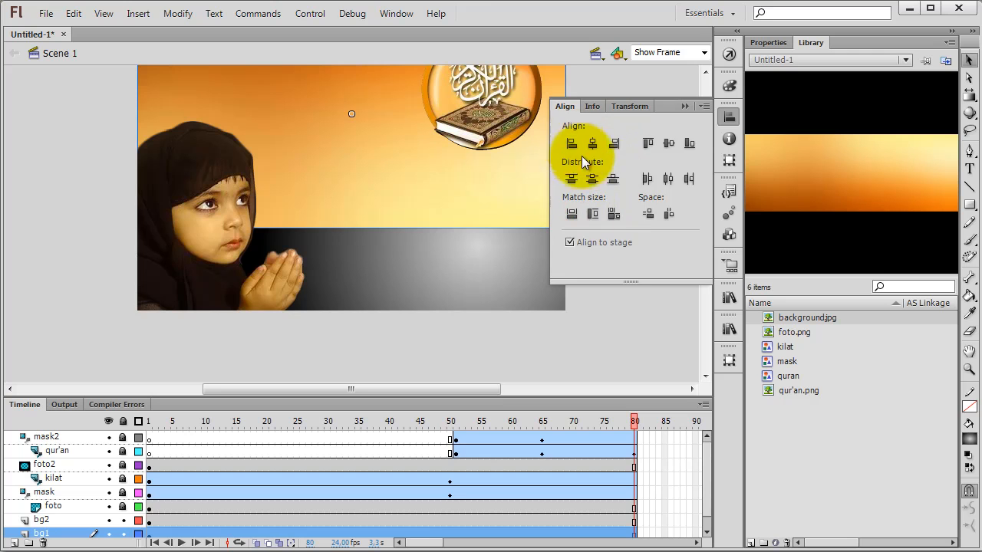
{"action": "left_click", "coordinate": [596, 310]}
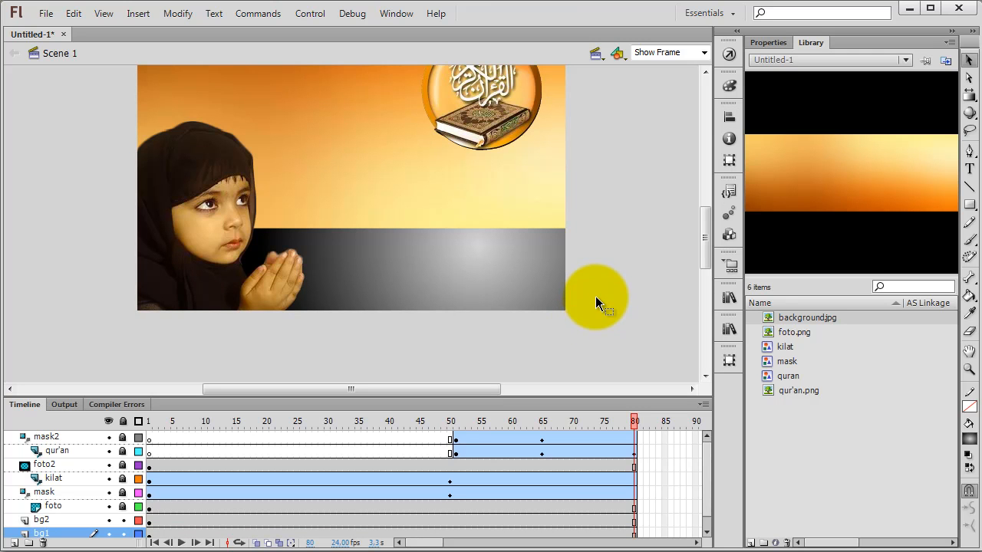
{"action": "scroll", "coordinate": [591, 294], "scroll_direction": "down", "scroll_amount": 4}
{"action": "scroll", "coordinate": [591, 296], "scroll_direction": "up", "scroll_amount": 2}
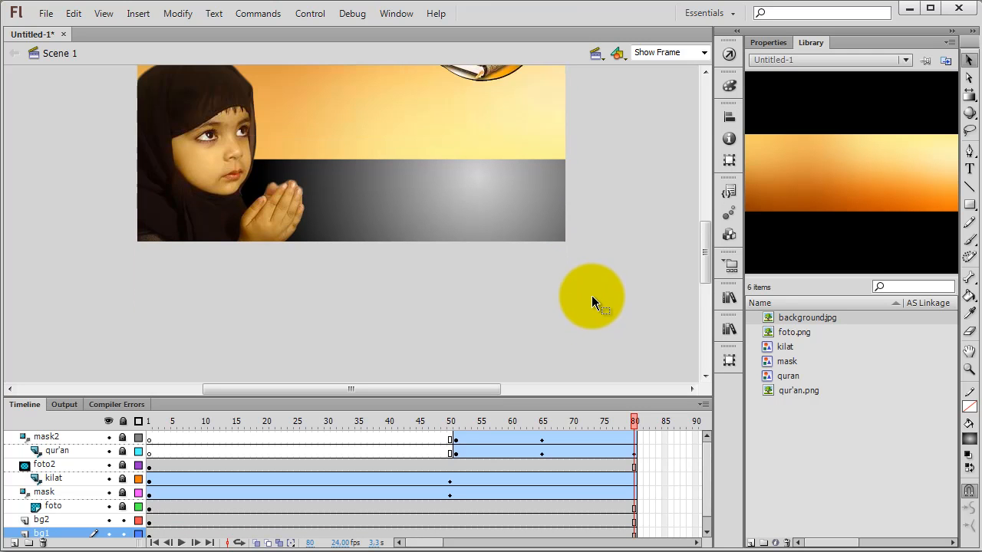
{"action": "scroll", "coordinate": [592, 294], "scroll_direction": "up", "scroll_amount": 2}
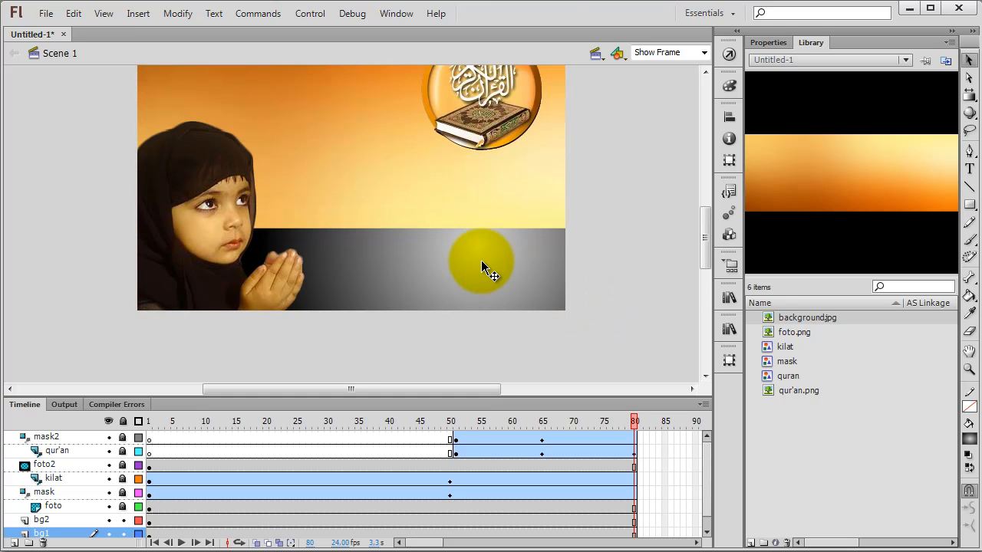
{"action": "scroll", "coordinate": [583, 282], "scroll_direction": "down", "scroll_amount": 2}
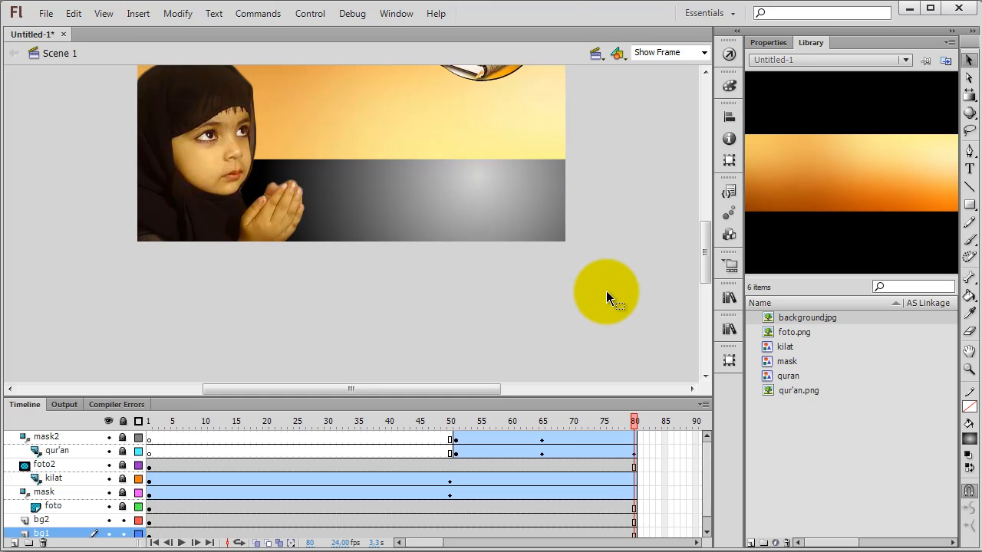
{"action": "scroll", "coordinate": [606, 296], "scroll_direction": "down", "scroll_amount": 4}
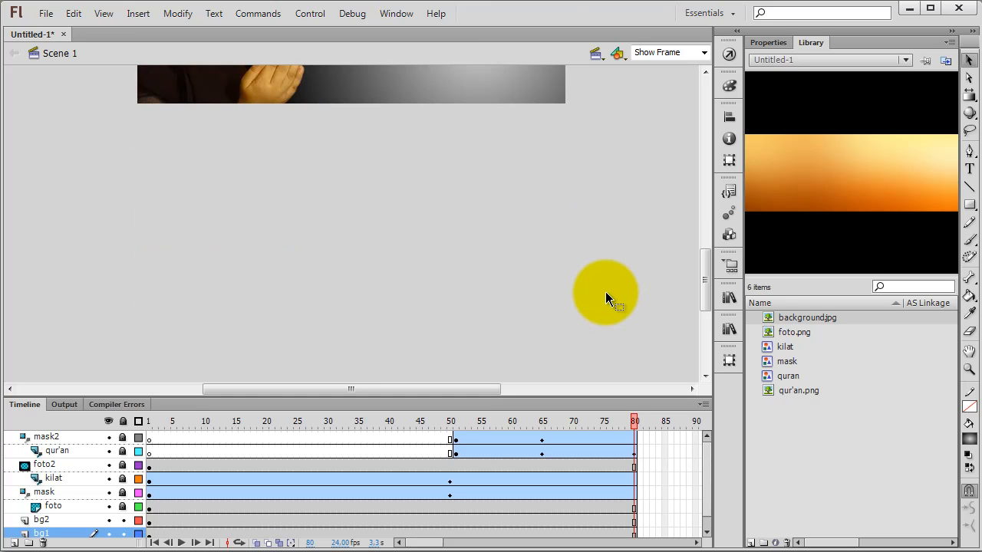
Step: Move the starting keyframes of the bg2 and bg1 layers from frame 1 to frame 90
{"action": "left_click_drag", "start_coordinate": [702, 481], "coordinate": [700, 499]}
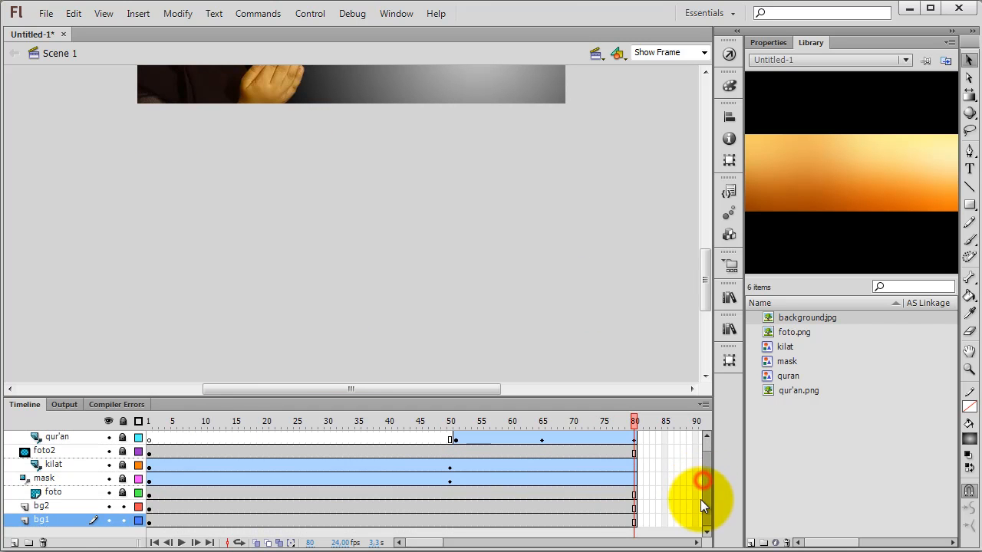
{"action": "left_click", "coordinate": [150, 508]}
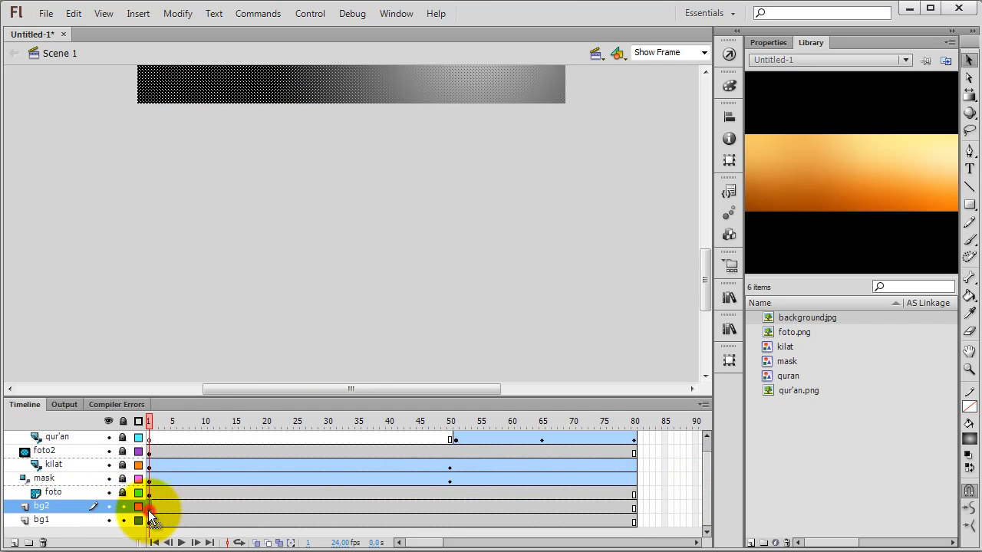
{"action": "mouse_move", "coordinate": [149, 511]}
{"action": "left_mouse_down"}
{"action": "mouse_move", "coordinate": [585, 515]}
{"action": "mouse_move", "coordinate": [644, 503]}
{"action": "mouse_move", "coordinate": [565, 495]}
{"action": "left_mouse_up"}
{"action": "left_click_drag", "start_coordinate": [169, 504], "coordinate": [693, 505]}
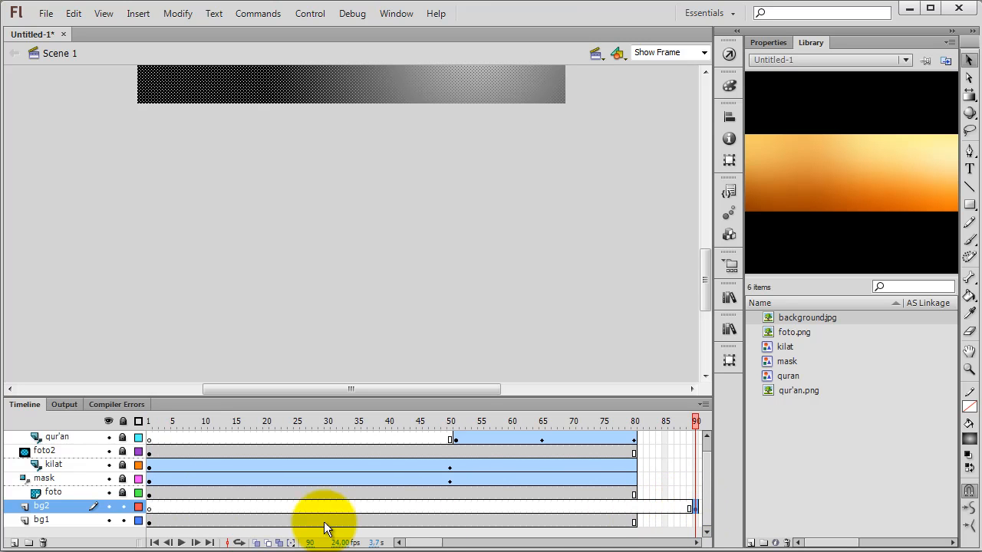
{"action": "left_click", "coordinate": [151, 524]}
{"action": "mouse_move", "coordinate": [157, 526]}
{"action": "left_mouse_down"}
{"action": "mouse_move", "coordinate": [422, 526]}
{"action": "mouse_move", "coordinate": [640, 541]}
{"action": "mouse_move", "coordinate": [705, 522]}
{"action": "mouse_move", "coordinate": [513, 516]}
{"action": "mouse_move", "coordinate": [511, 434]}
{"action": "left_mouse_up"}
Step: Insert frames at frame 90 on all layers from foto up to mask2 to extend them
{"action": "scroll", "coordinate": [532, 500], "scroll_direction": "up", "scroll_amount": 1}
{"action": "right_click", "coordinate": [512, 439]}
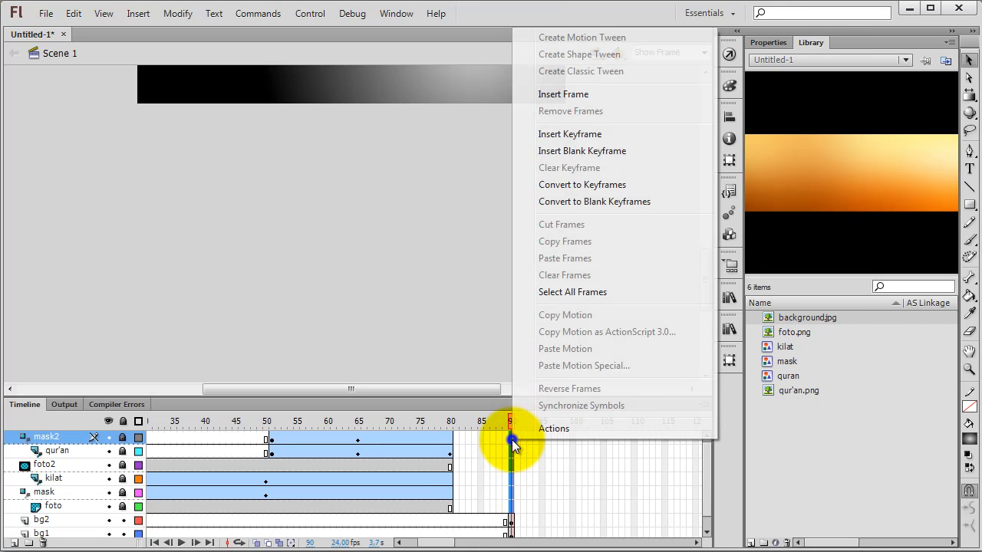
{"action": "left_click", "coordinate": [555, 96]}
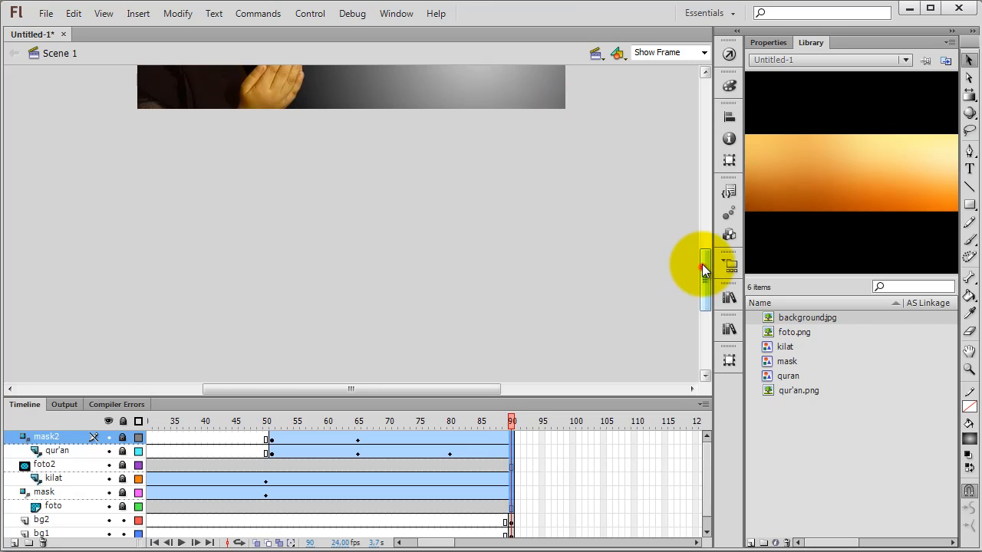
{"action": "left_click_drag", "start_coordinate": [702, 267], "coordinate": [705, 219]}
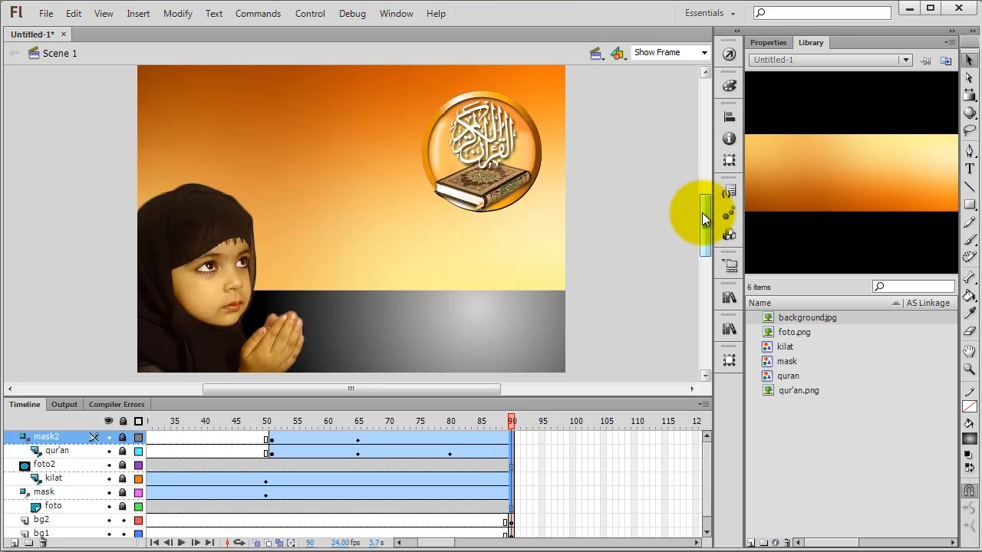
Step: Convert the grey gradient band on the bg2 layer at frame 90 to a graphic symbol with the default name
{"action": "mouse_move", "coordinate": [511, 422]}
{"action": "left_mouse_down"}
{"action": "mouse_move", "coordinate": [368, 432]}
{"action": "mouse_move", "coordinate": [528, 426]}
{"action": "left_mouse_up"}
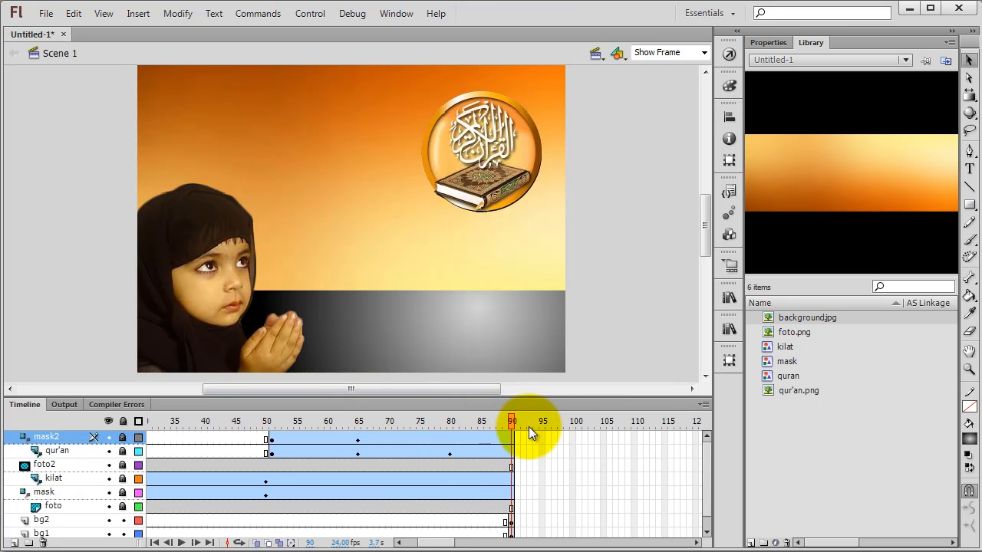
{"action": "left_click", "coordinate": [511, 522]}
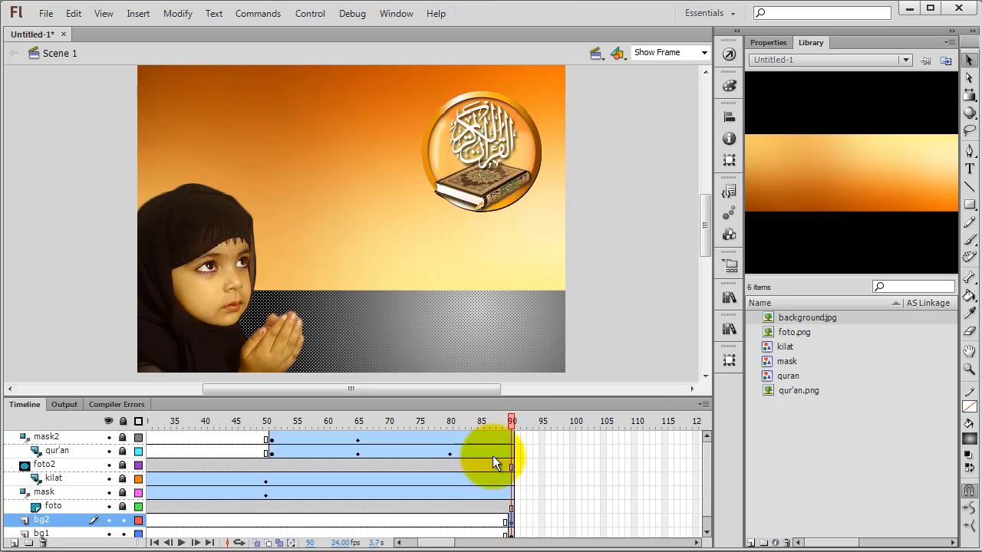
{"action": "right_click", "coordinate": [455, 337]}
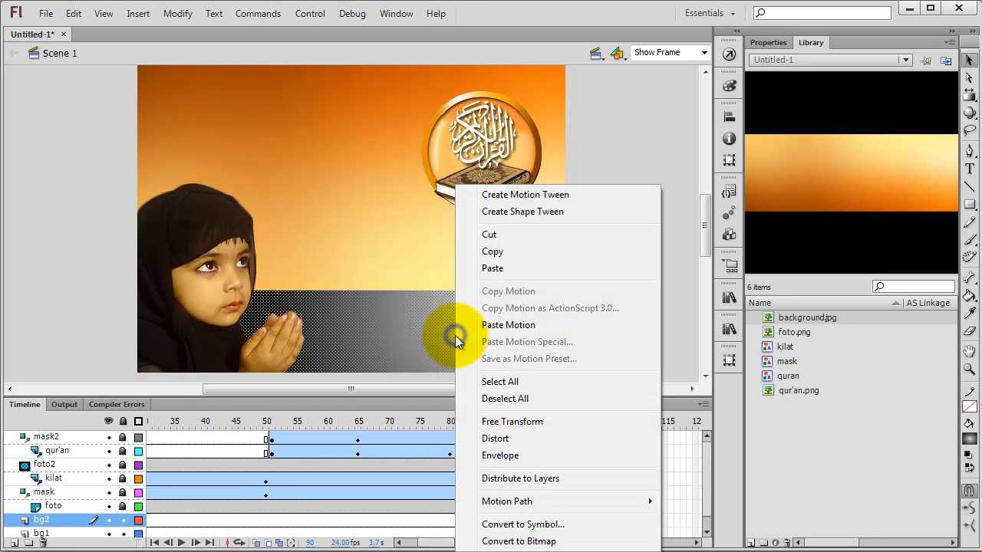
{"action": "left_click", "coordinate": [528, 528]}
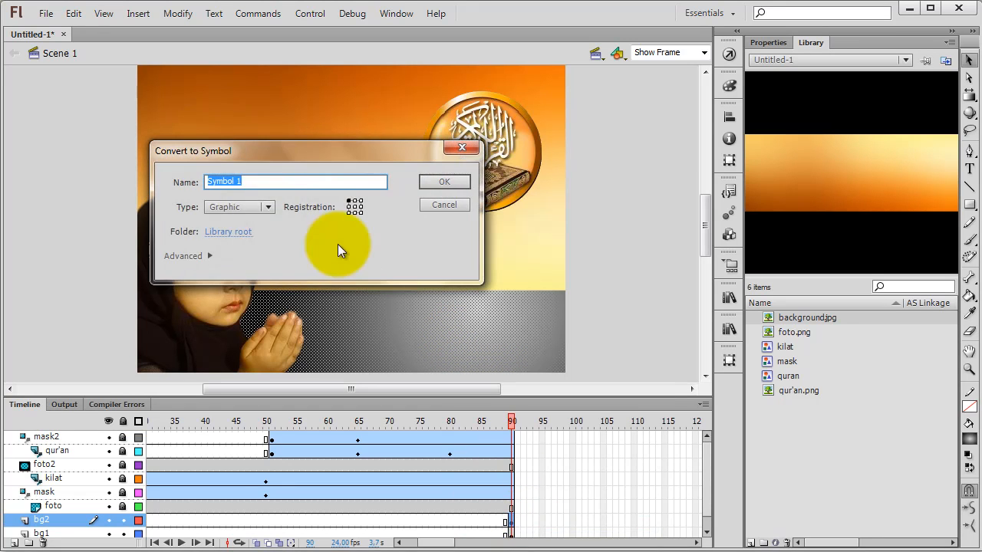
{"action": "left_click", "coordinate": [445, 182]}
Step: Convert the orange background image on the bg1 layer to a graphic symbol with the default name
{"action": "left_click", "coordinate": [346, 192]}
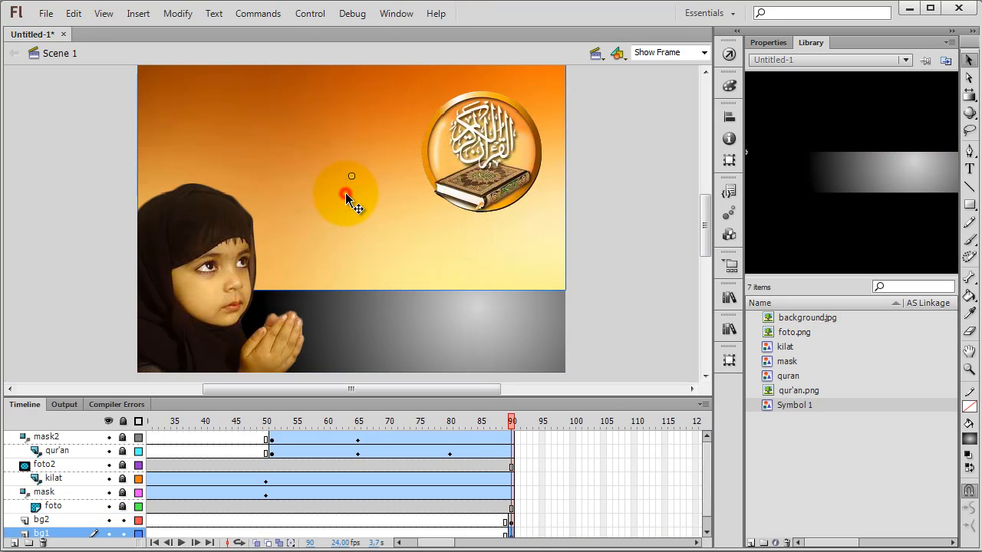
{"action": "right_click", "coordinate": [346, 194]}
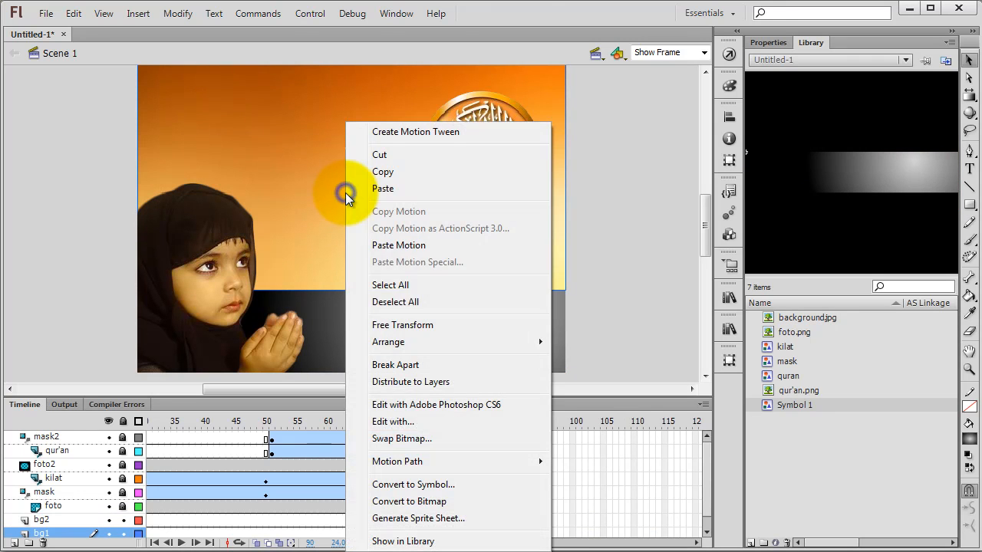
{"action": "left_click", "coordinate": [421, 482]}
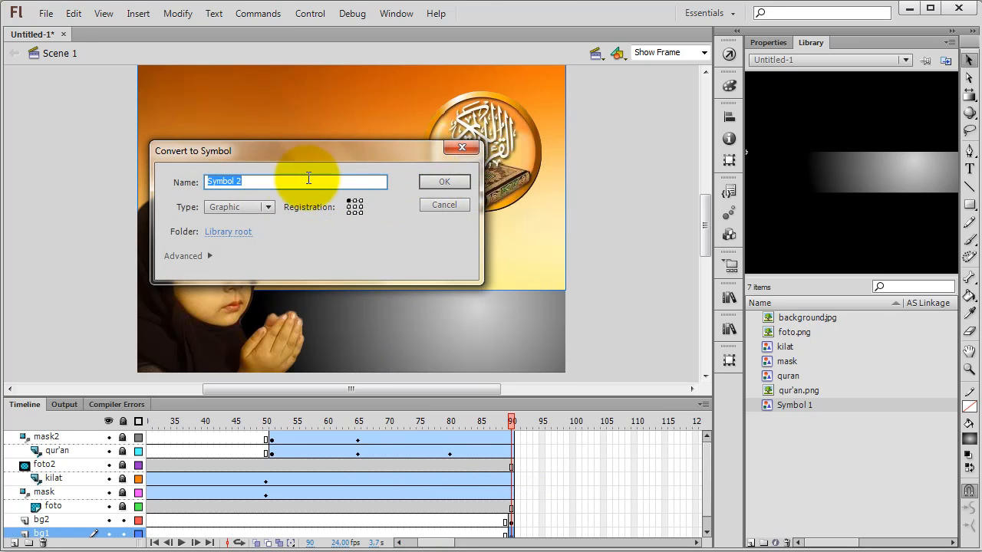
{"action": "left_click", "coordinate": [432, 182]}
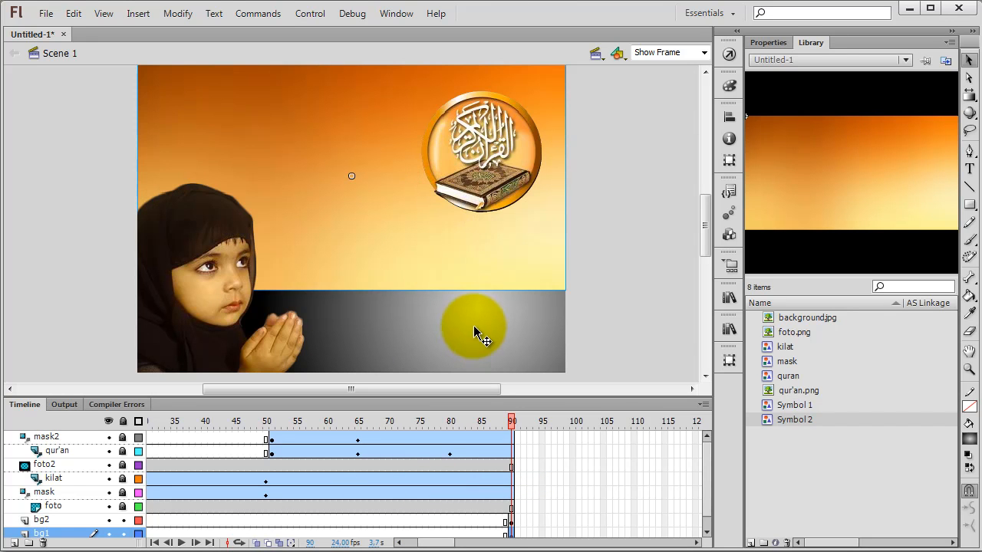
{"action": "left_click", "coordinate": [630, 309]}
{"action": "left_click", "coordinate": [511, 278]}
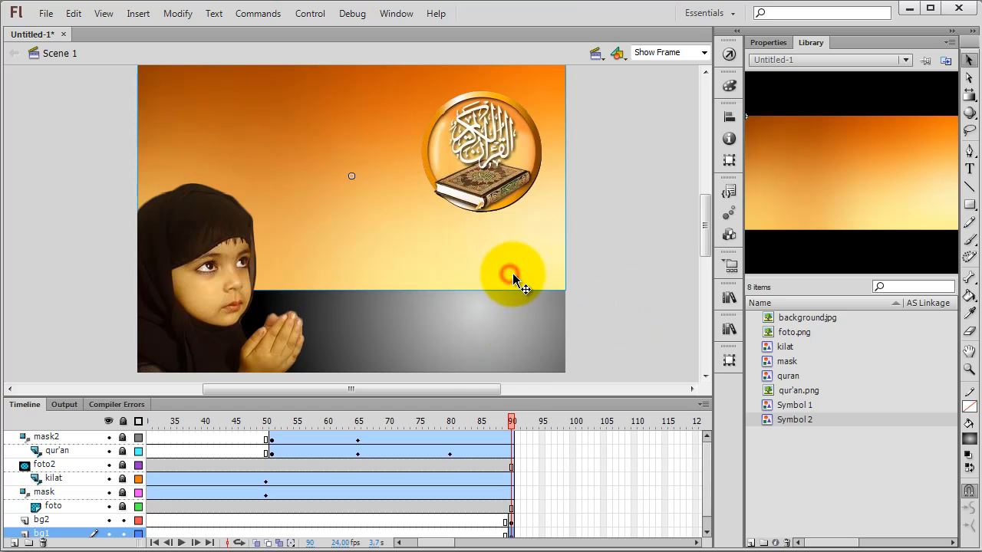
Step: Create motion tweens at frame 90 on both the bg2 and bg1 layers
{"action": "right_click", "coordinate": [511, 522]}
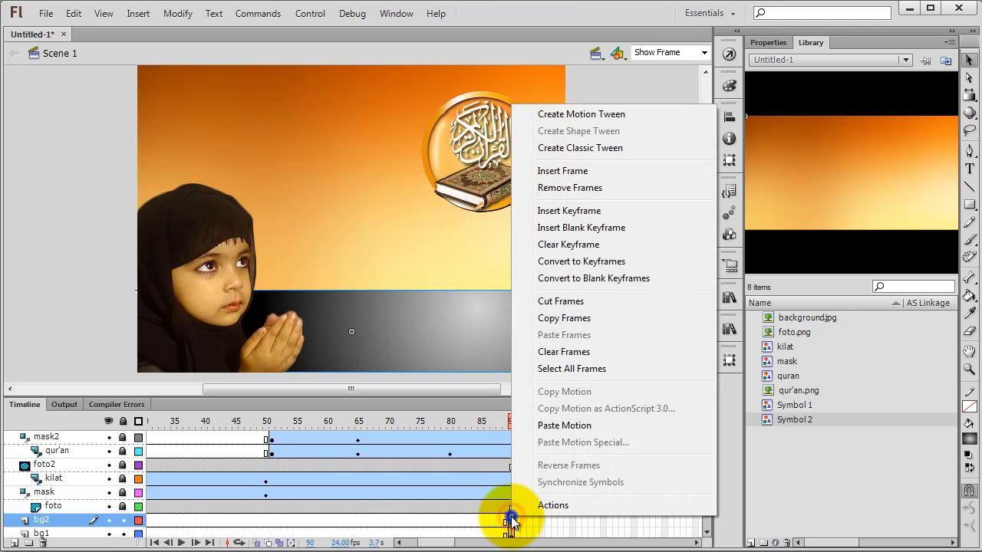
{"action": "left_click", "coordinate": [558, 115]}
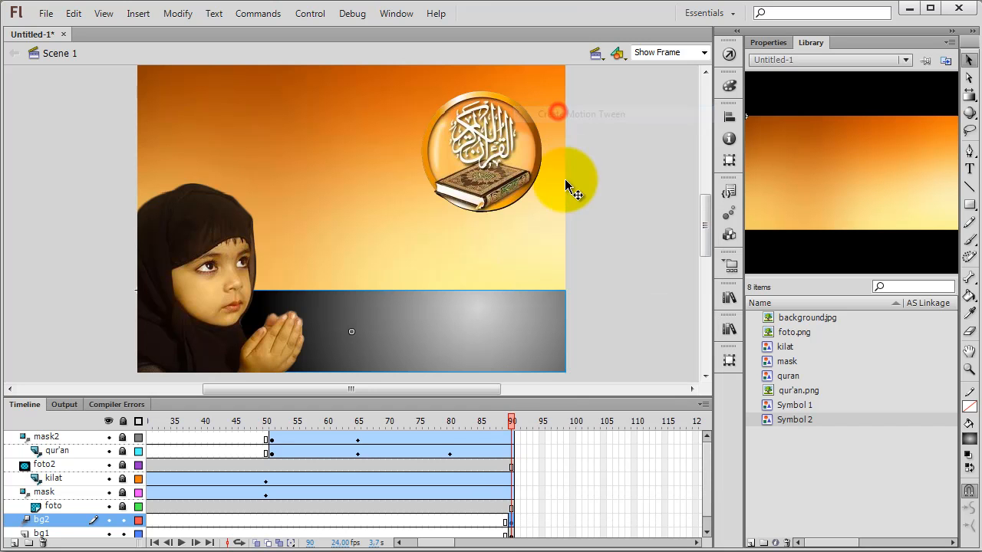
{"action": "right_click", "coordinate": [512, 535]}
{"action": "left_click", "coordinate": [564, 131]}
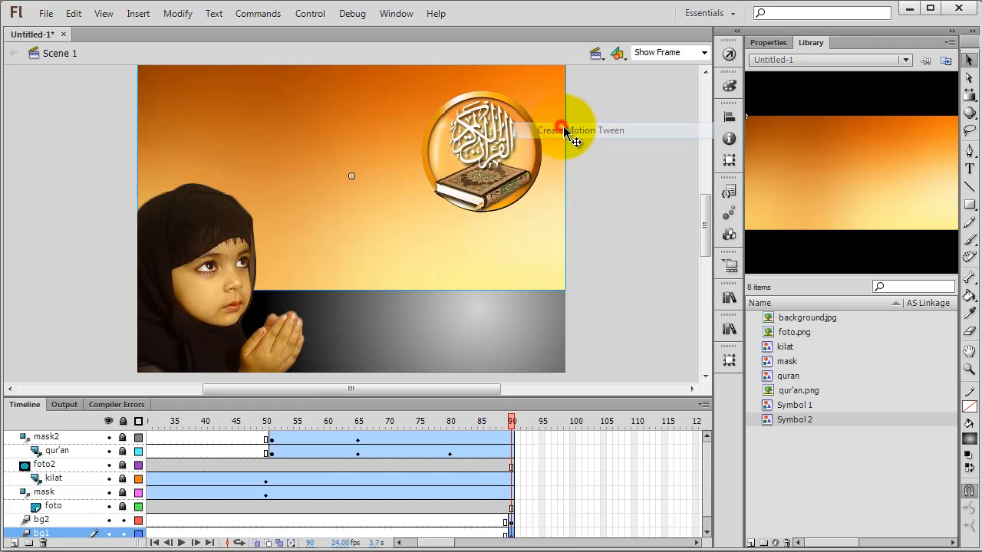
Step: Extend the bg2 and bg1 motion tweens to frame 100 and set ending keyframes there
{"action": "scroll", "coordinate": [584, 512], "scroll_direction": "down", "scroll_amount": 1}
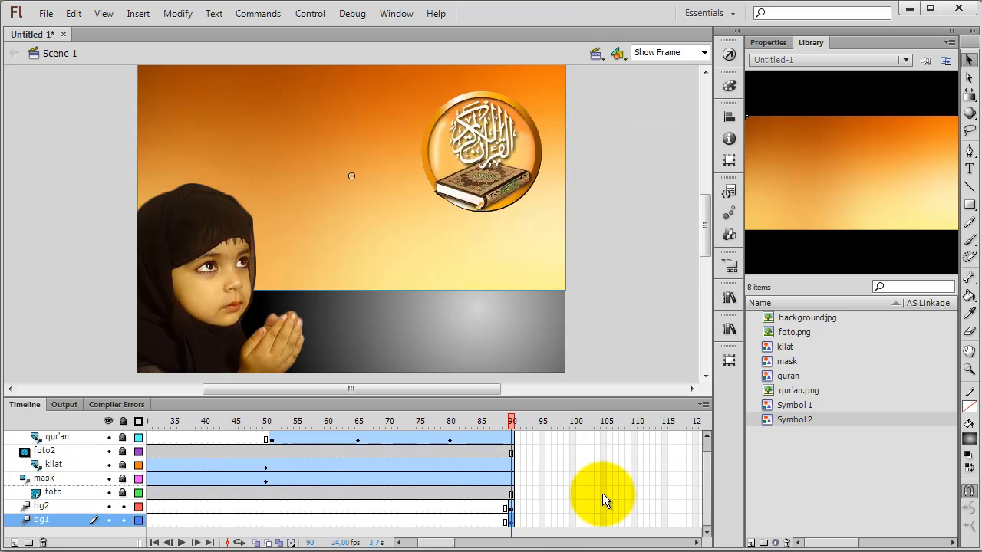
{"action": "left_click_drag", "start_coordinate": [571, 506], "coordinate": [573, 517]}
{"action": "right_click", "coordinate": [576, 523]}
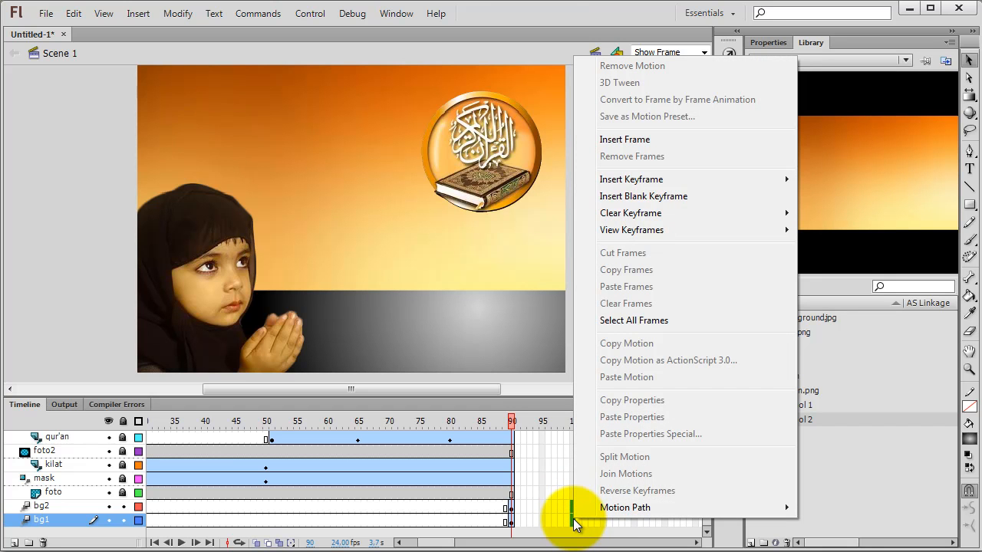
{"action": "left_click", "coordinate": [609, 139]}
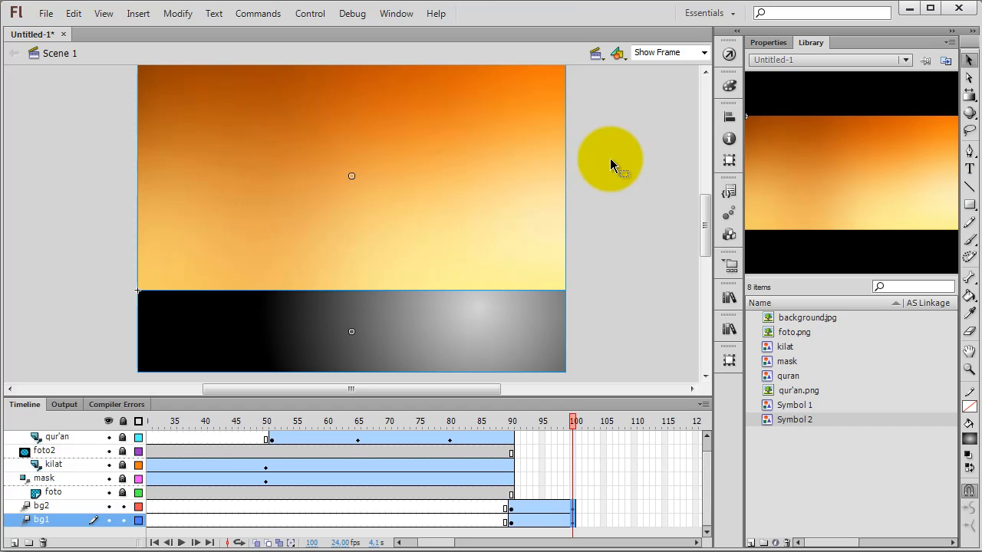
Step: At frame 90, move the bg2 gradient band straight down until it sits just below the stage
{"action": "left_click", "coordinate": [510, 509]}
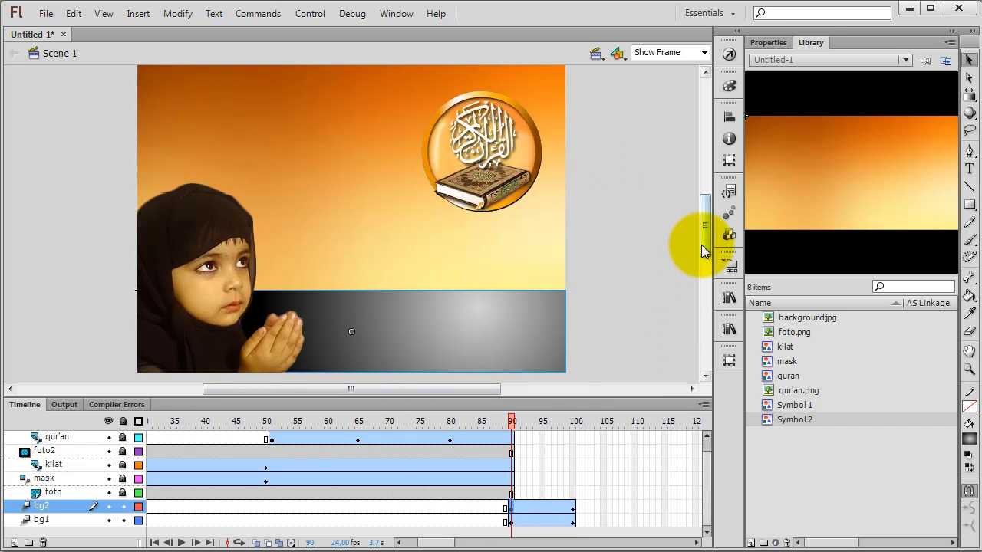
{"action": "left_click_drag", "start_coordinate": [701, 244], "coordinate": [705, 259]}
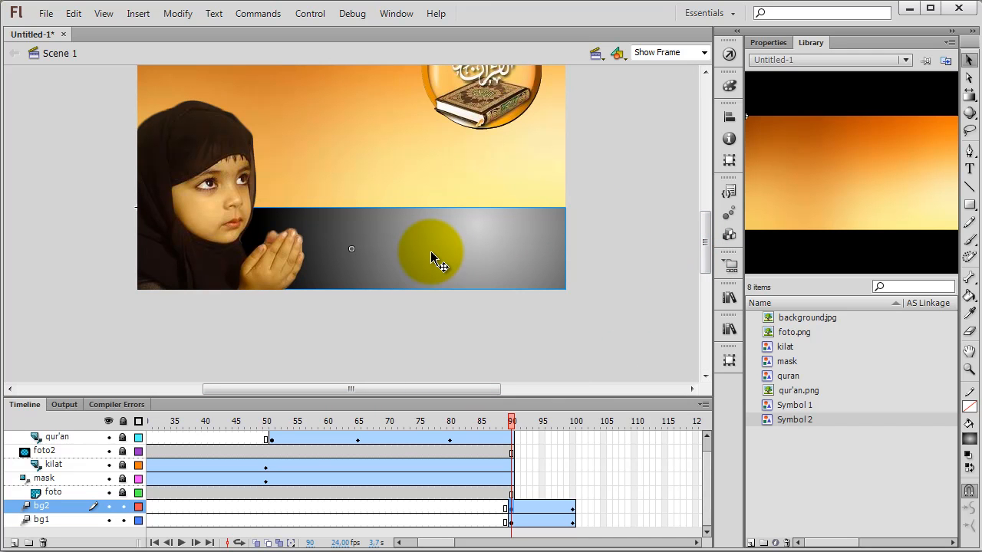
{"action": "left_click_drag", "start_coordinate": [431, 251], "coordinate": [508, 250]}
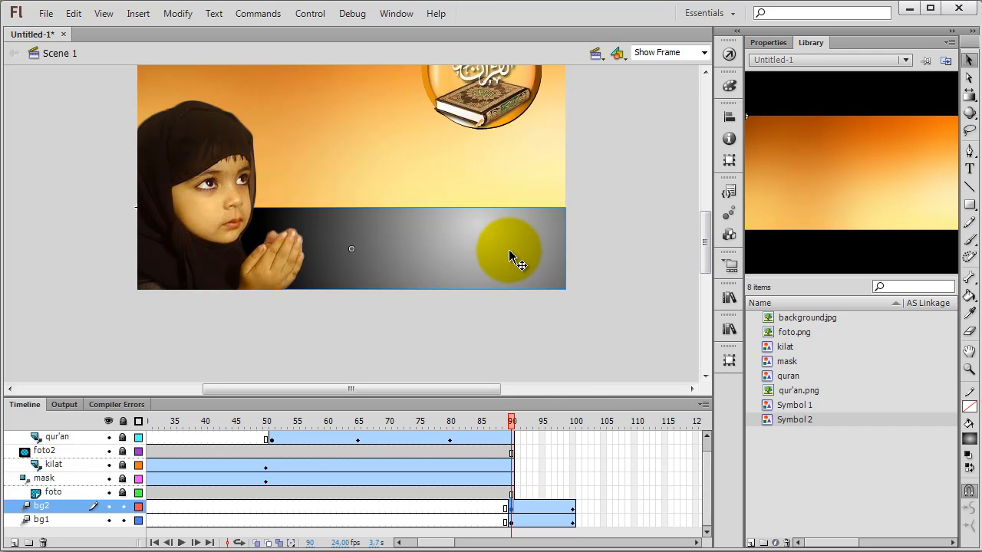
{"action": "key", "text": "shift+Down"}
{"action": "key", "text": "shift+Down"}
{"action": "key", "text": "shift+Down"}
{"action": "key", "text": "shift+Down"}
{"action": "key", "text": "shift+Down"}
{"action": "key", "text": "shift+Down"}
{"action": "key", "text": "shift+Down"}
{"action": "key", "text": "shift+Down"}
{"action": "key", "text": "shift+Down"}
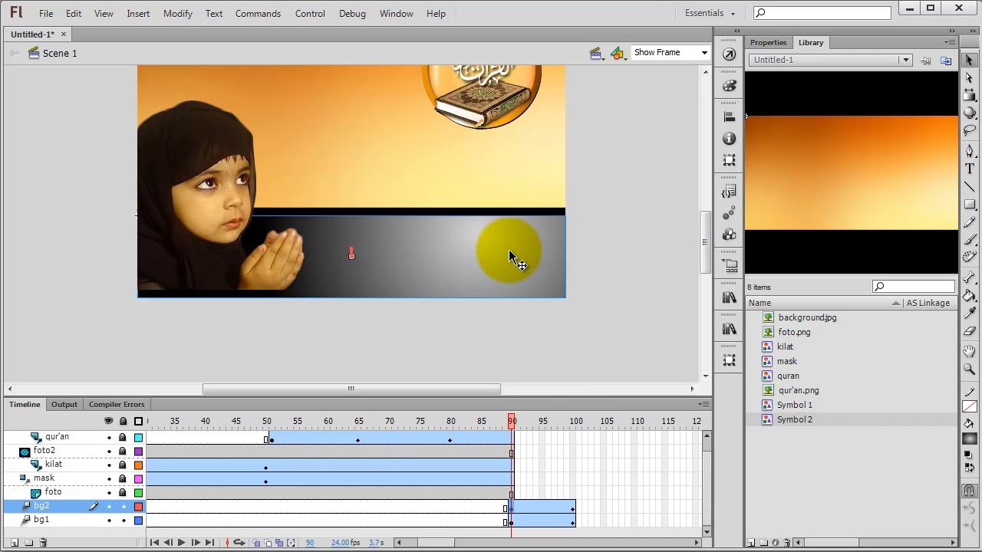
{"action": "key", "text": "shift+Down"}
{"action": "key", "text": "shift+Down"}
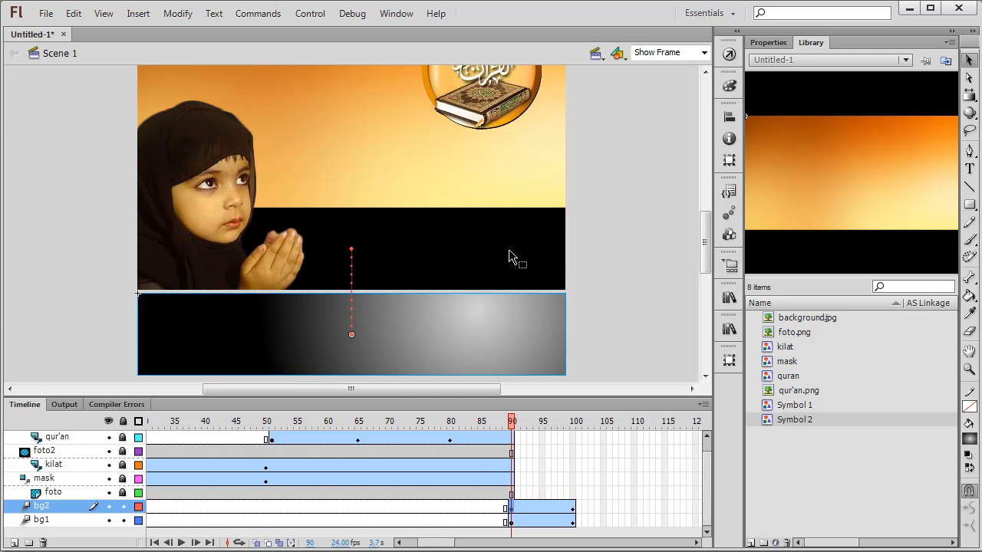
Step: At frame 90, move the bg1 orange background straight up until it sits just above the stage
{"action": "left_click", "coordinate": [429, 170]}
{"action": "scroll", "coordinate": [637, 295], "scroll_direction": "up", "scroll_amount": 3}
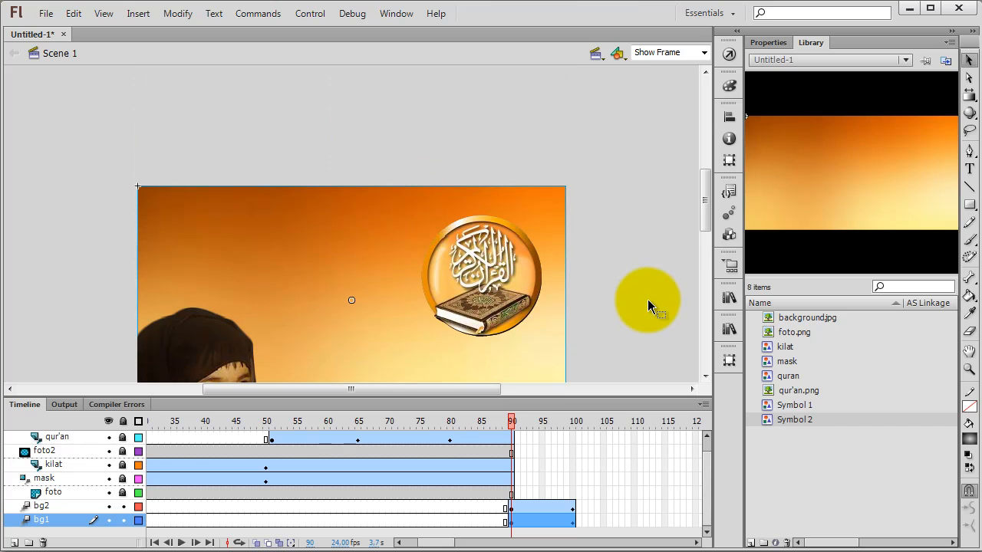
{"action": "key", "text": "shift+Up"}
{"action": "key", "text": "shift+Up"}
{"action": "key", "text": "shift+Up"}
{"action": "key", "text": "shift+Up"}
{"action": "key", "text": "shift+Up"}
{"action": "key", "text": "shift+Up"}
{"action": "key", "text": "shift+Up"}
{"action": "key", "text": "shift+Up"}
{"action": "key", "text": "shift+Up"}
{"action": "key", "text": "shift+Up"}
{"action": "key", "text": "shift+Up"}
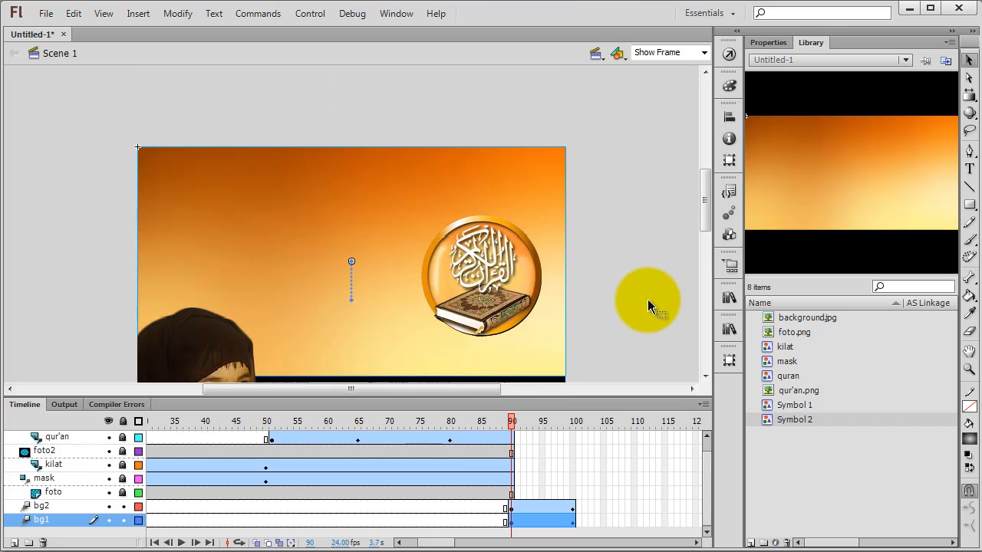
{"action": "key", "text": "shift+Up"}
{"action": "key", "text": "shift+Up"}
{"action": "key", "text": "shift+Up"}
{"action": "key", "text": "shift+Up"}
{"action": "key", "text": "shift+Up"}
{"action": "key", "text": "shift+Up"}
{"action": "key", "text": "shift+Up"}
{"action": "key", "text": "shift+Up"}
{"action": "key", "text": "shift+Up"}
{"action": "key", "text": "shift+Up"}
{"action": "key", "text": "shift+Up"}
{"action": "key", "text": "shift+Up"}
{"action": "key", "text": "shift+Up"}
{"action": "key", "text": "shift+Up"}
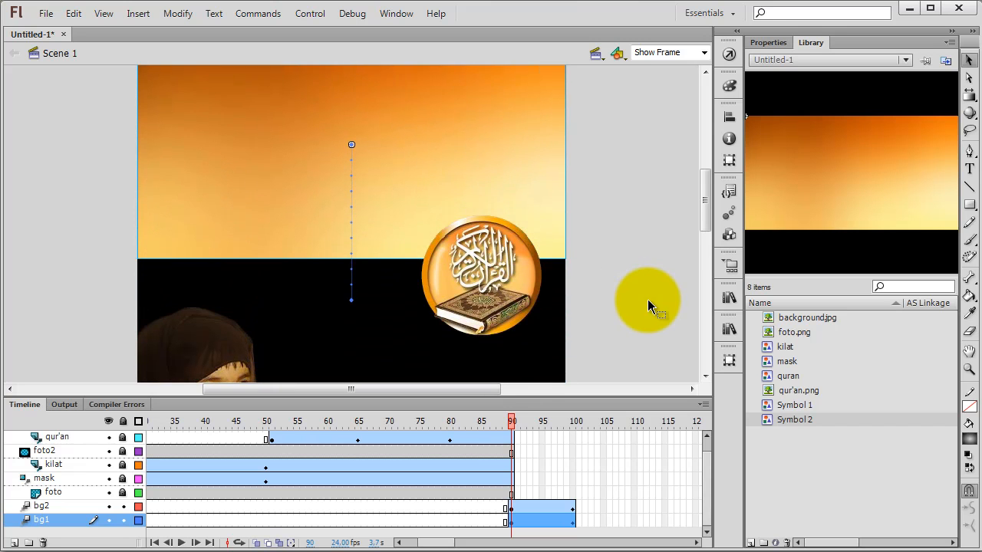
{"action": "key", "text": "shift+Up"}
{"action": "key", "text": "shift+Up"}
{"action": "key", "text": "shift+Up"}
{"action": "key", "text": "shift+Up"}
{"action": "key", "text": "shift+Up"}
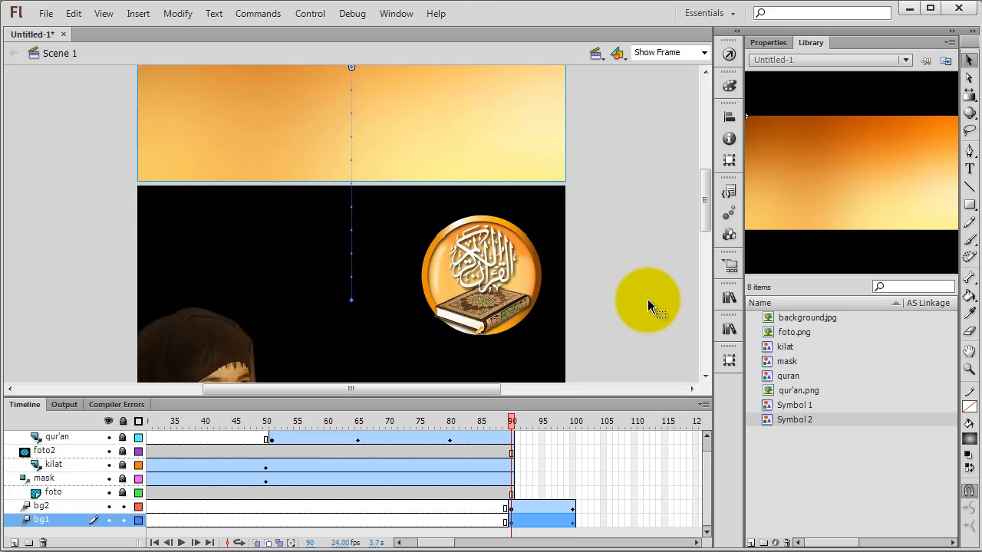
Step: Insert frames at frame 100 on all layers from foto up to mask2 to extend them
{"action": "left_click_drag", "start_coordinate": [502, 428], "coordinate": [575, 425]}
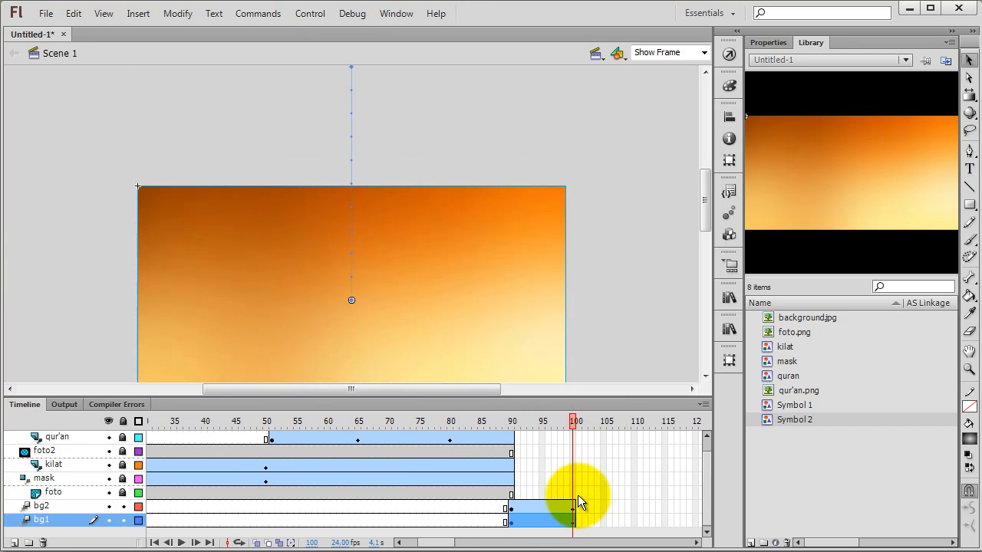
{"action": "left_click_drag", "start_coordinate": [574, 495], "coordinate": [572, 437]}
{"action": "scroll", "coordinate": [572, 437], "scroll_direction": "up", "scroll_amount": 1}
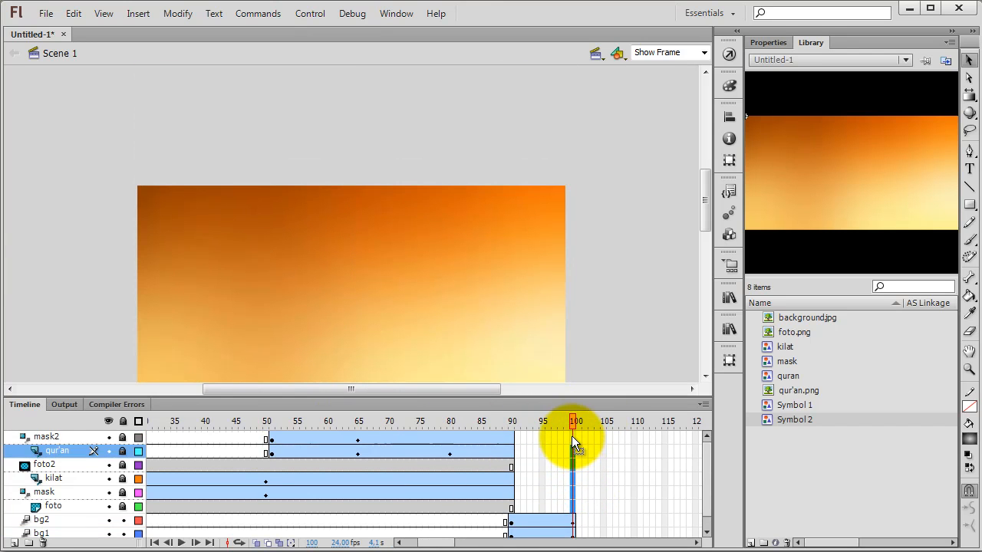
{"action": "left_click_drag", "start_coordinate": [574, 437], "coordinate": [575, 506]}
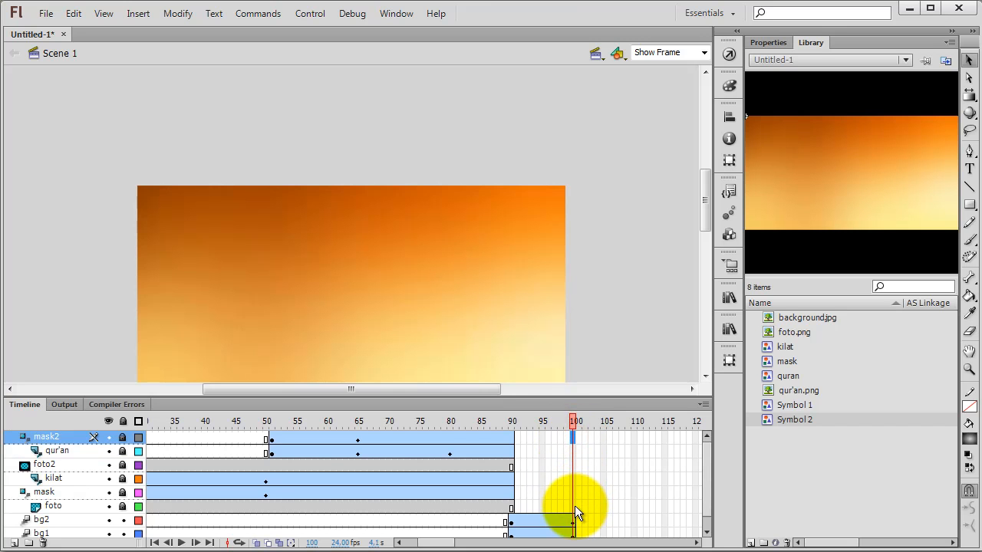
{"action": "right_click", "coordinate": [572, 438]}
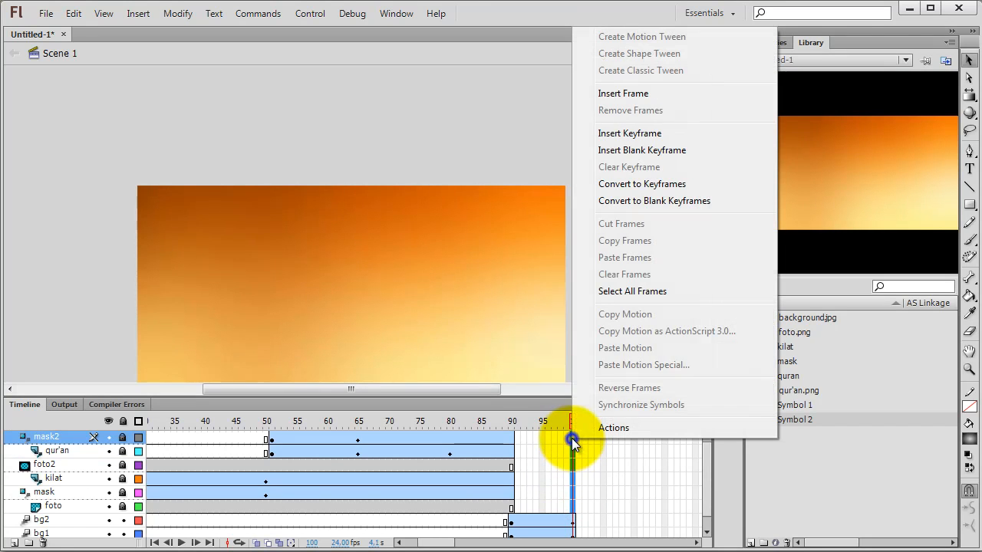
{"action": "left_click", "coordinate": [608, 94]}
Step: Bring the whole stage into view, play the timeline, and test the exported movie in its preview window
{"action": "left_click_drag", "start_coordinate": [702, 201], "coordinate": [700, 225]}
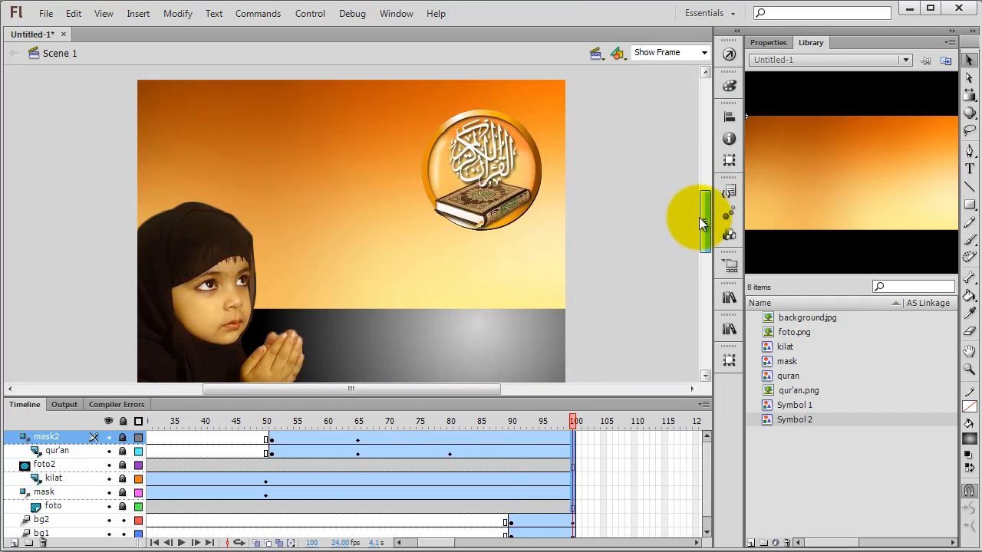
{"action": "left_click", "coordinate": [704, 53]}
{"action": "left_click", "coordinate": [681, 76]}
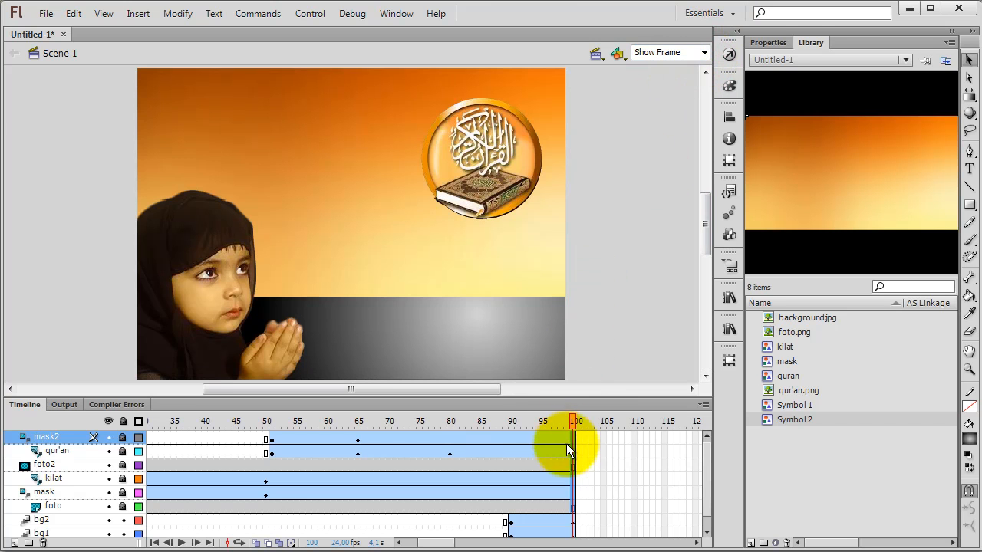
{"action": "key", "text": "Return"}
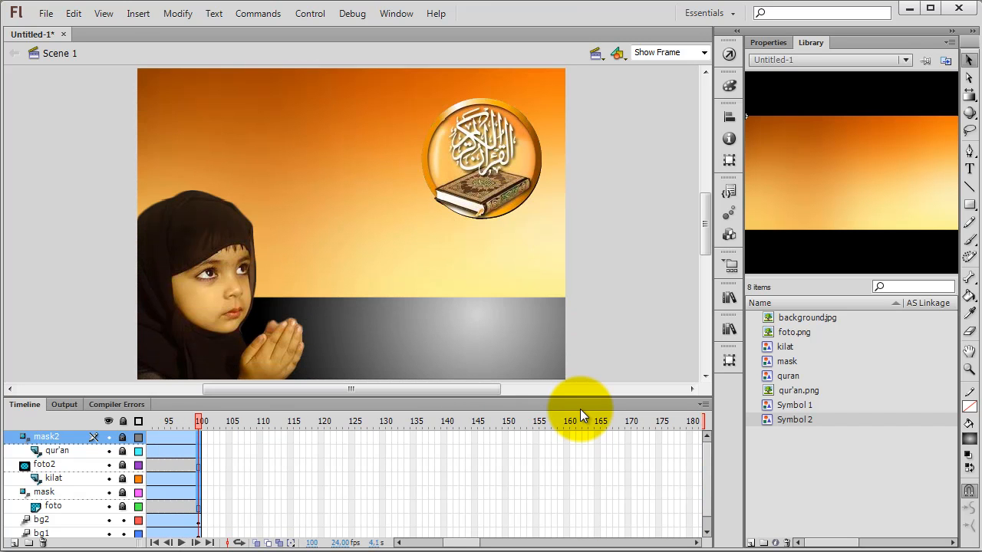
{"action": "key", "text": "ctrl+Return"}
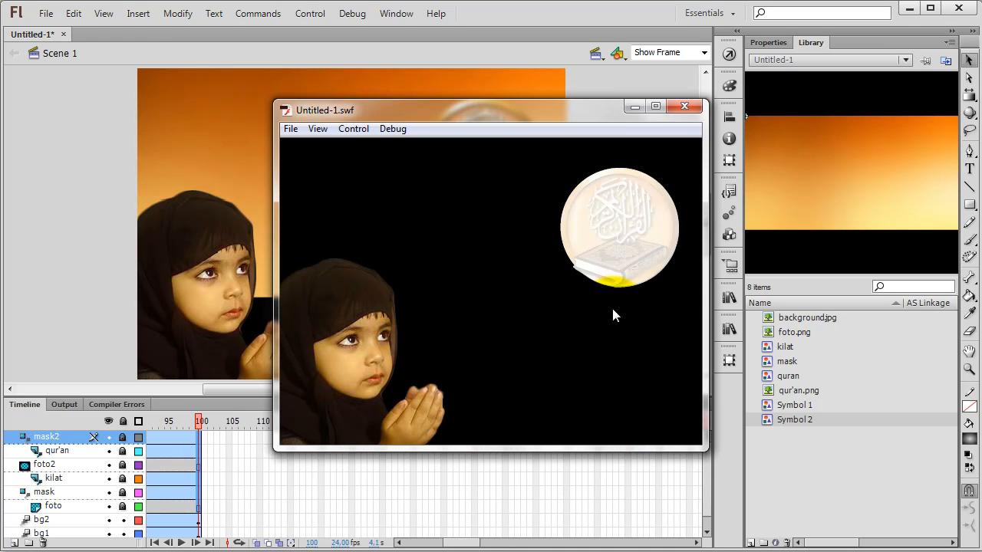
{"action": "left_click", "coordinate": [689, 106]}
Step: Open the Motion Editor for the qur'an layer's tween at frame 65 and set its viewable frames to 50
{"action": "left_click_drag", "start_coordinate": [450, 542], "coordinate": [402, 542]}
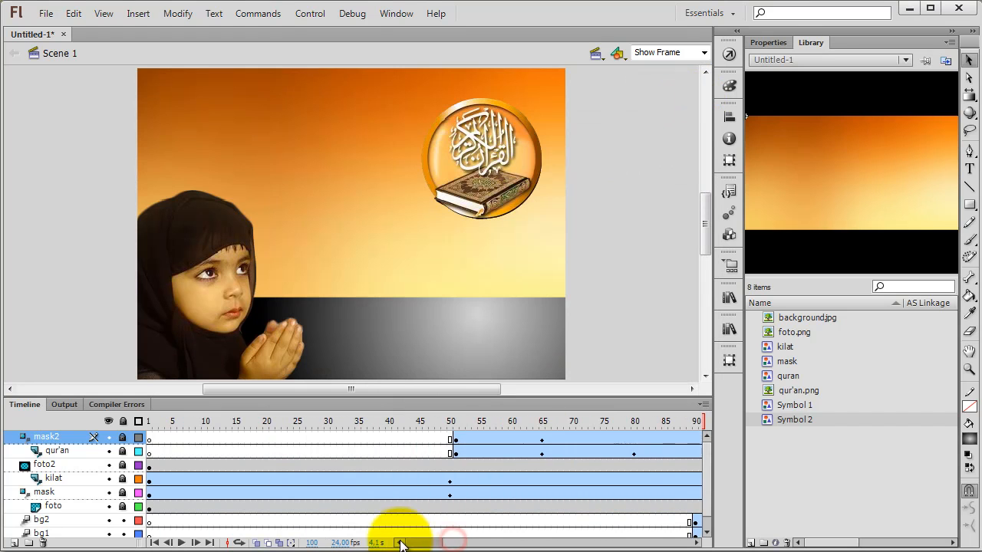
{"action": "left_click", "coordinate": [540, 440]}
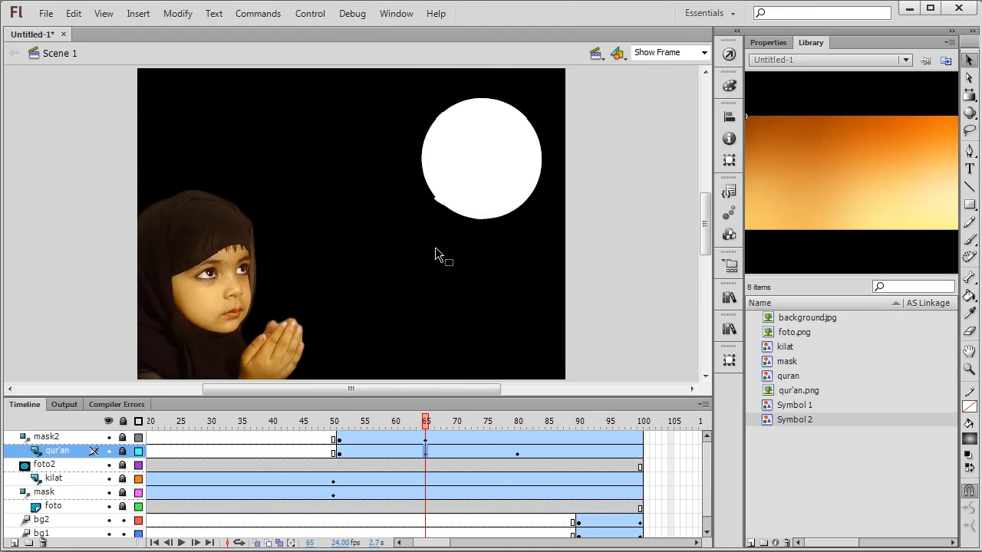
{"action": "left_click", "coordinate": [429, 431]}
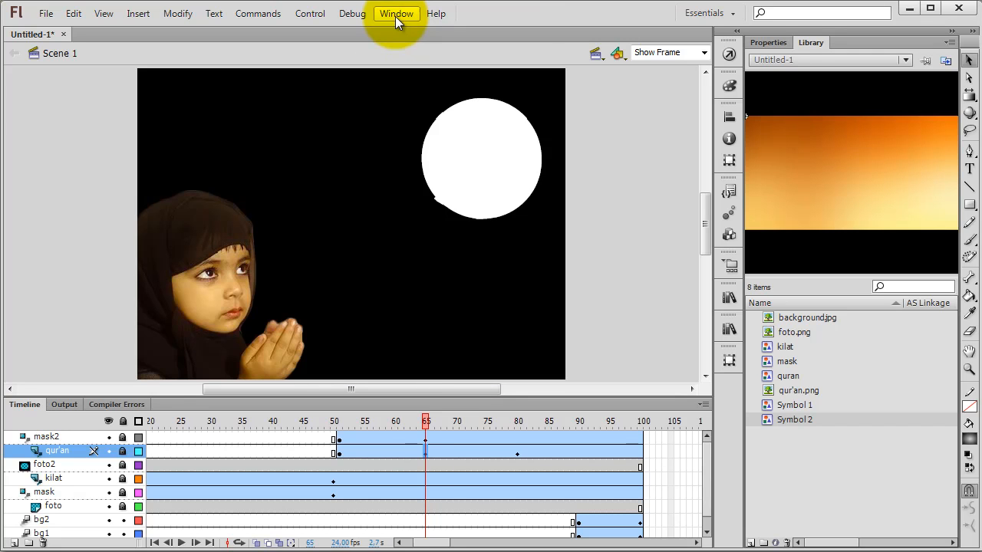
{"action": "left_click", "coordinate": [421, 453]}
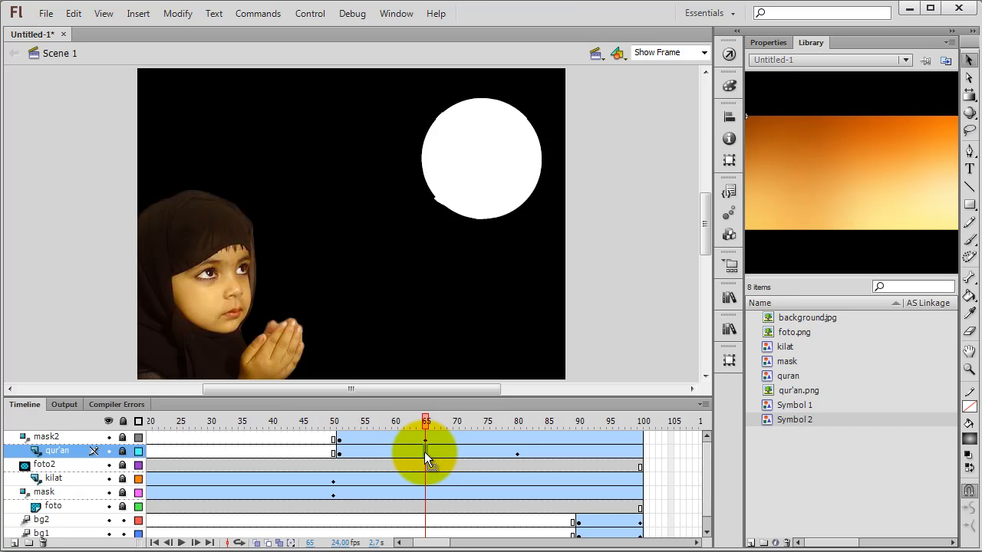
{"action": "left_click", "coordinate": [399, 16]}
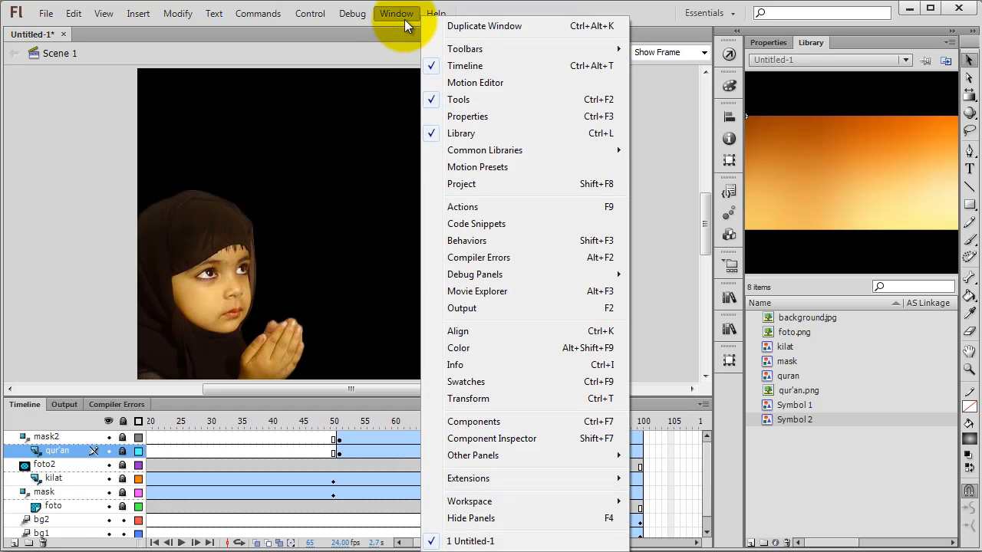
{"action": "left_click", "coordinate": [473, 84]}
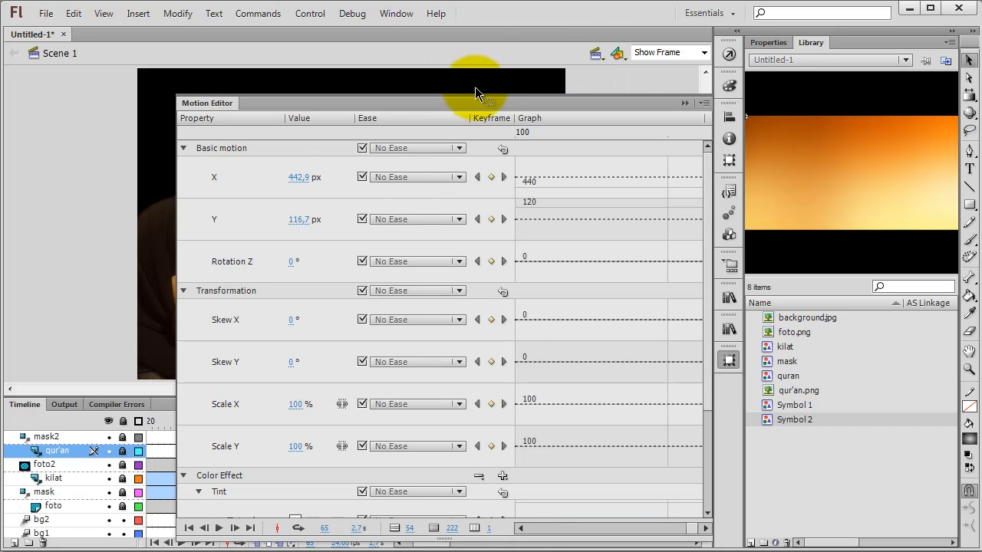
{"action": "left_click", "coordinate": [491, 530]}
{"action": "left_click", "coordinate": [506, 532]}
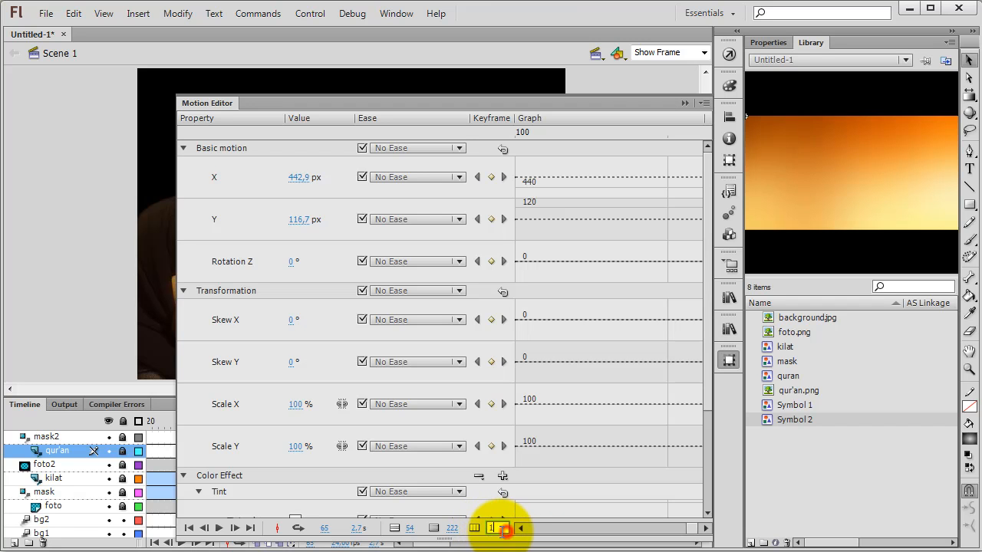
{"action": "left_click", "coordinate": [477, 528]}
{"action": "left_click_drag", "start_coordinate": [477, 528], "coordinate": [604, 532]}
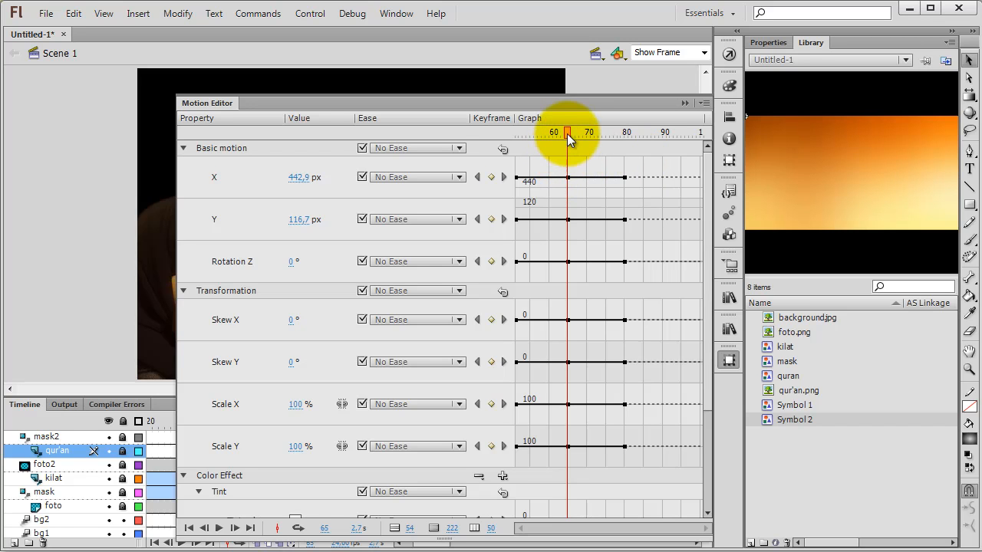
Step: Move the qur'an tween's X, Y, Rotation Z, Skew and Scale keyframes from frame 65 to frame 60
{"action": "left_click_drag", "start_coordinate": [568, 138], "coordinate": [554, 136]}
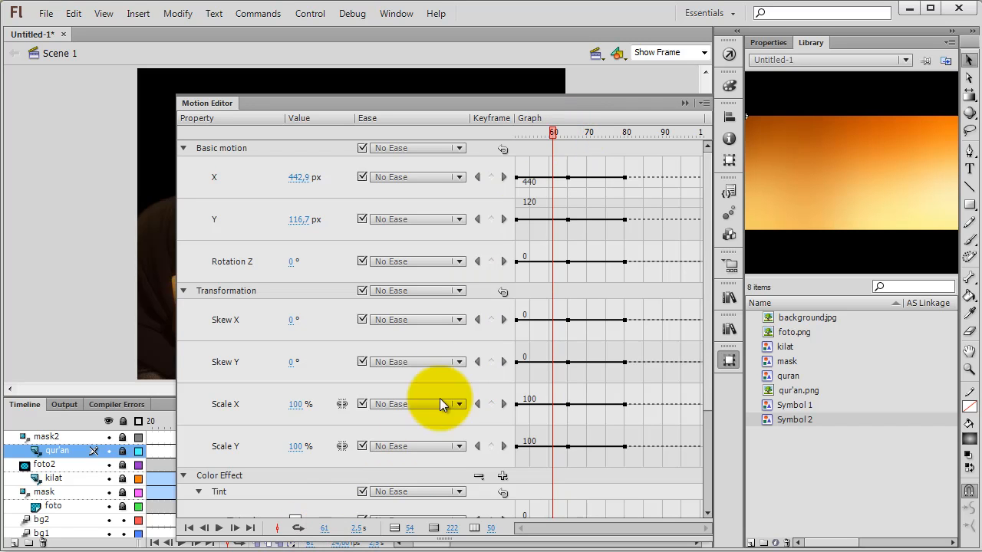
{"action": "left_click_drag", "start_coordinate": [553, 136], "coordinate": [552, 132]}
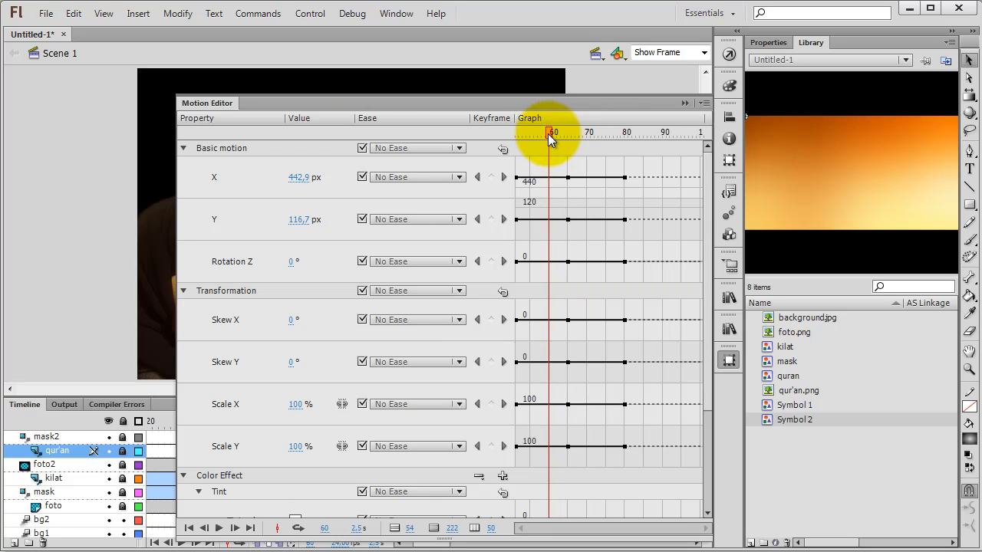
{"action": "left_click_drag", "start_coordinate": [569, 179], "coordinate": [549, 179]}
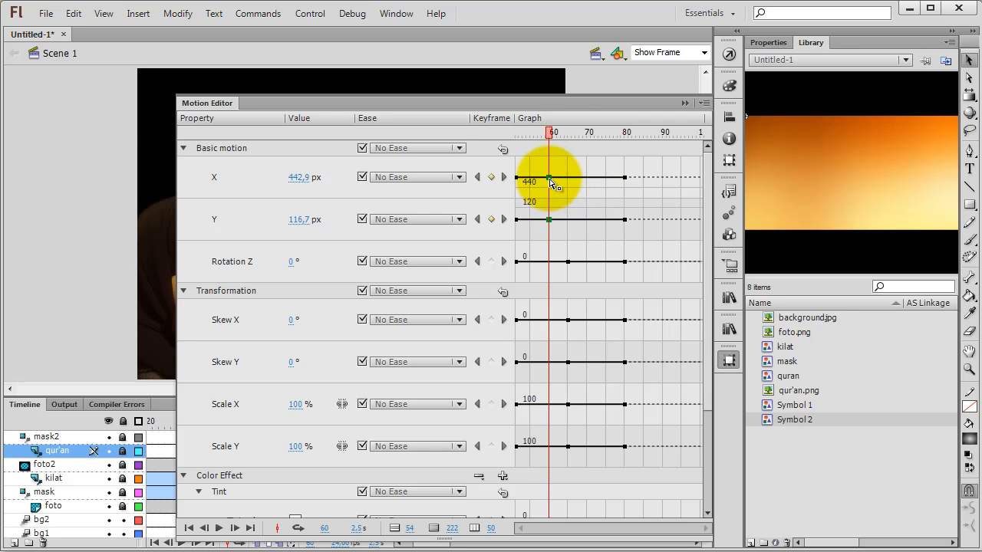
{"action": "left_click_drag", "start_coordinate": [570, 265], "coordinate": [549, 262]}
{"action": "left_click_drag", "start_coordinate": [569, 363], "coordinate": [550, 363]}
{"action": "left_click_drag", "start_coordinate": [568, 320], "coordinate": [549, 323]}
{"action": "left_click_drag", "start_coordinate": [567, 405], "coordinate": [549, 407]}
{"action": "left_click_drag", "start_coordinate": [569, 447], "coordinate": [551, 451]}
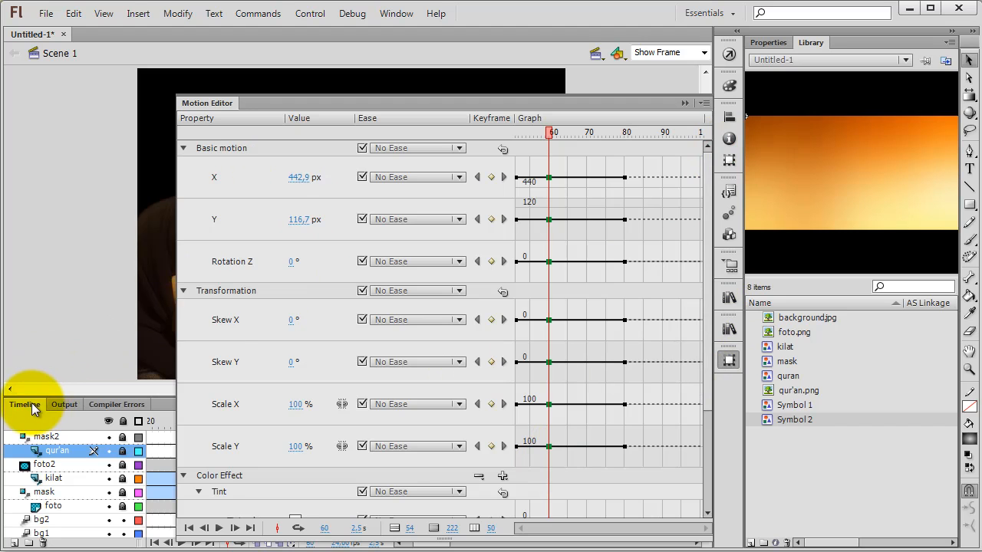
{"action": "left_click", "coordinate": [729, 360]}
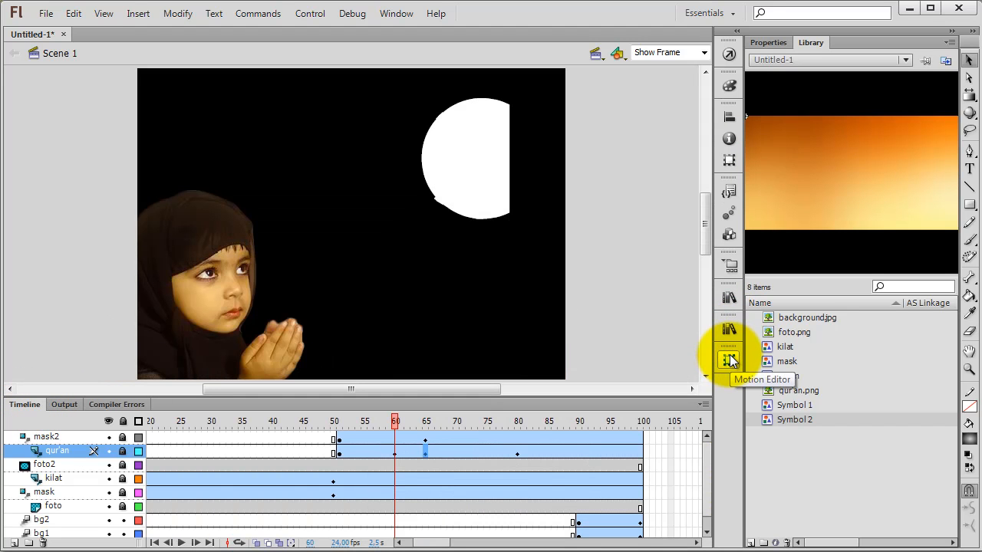
Step: Try removing the qur'an tween's X and Y position keyframes at frame 60 and restore them
{"action": "left_click", "coordinate": [729, 360]}
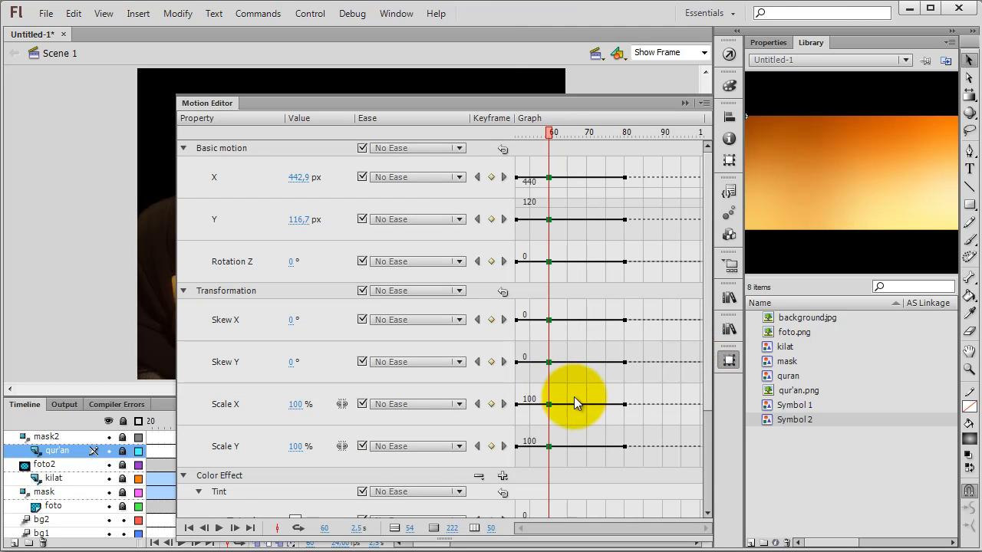
{"action": "left_click", "coordinate": [625, 177]}
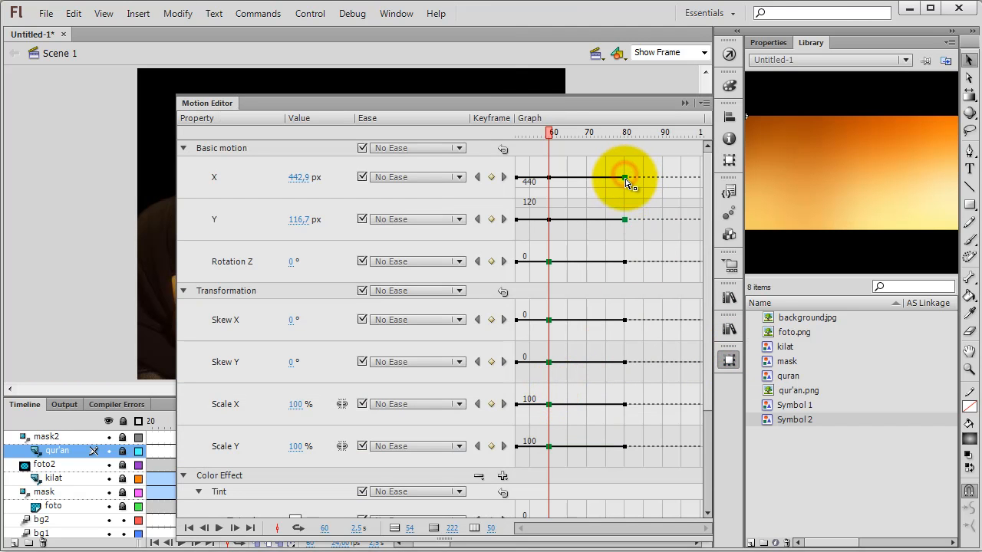
{"action": "left_click", "coordinate": [492, 178]}
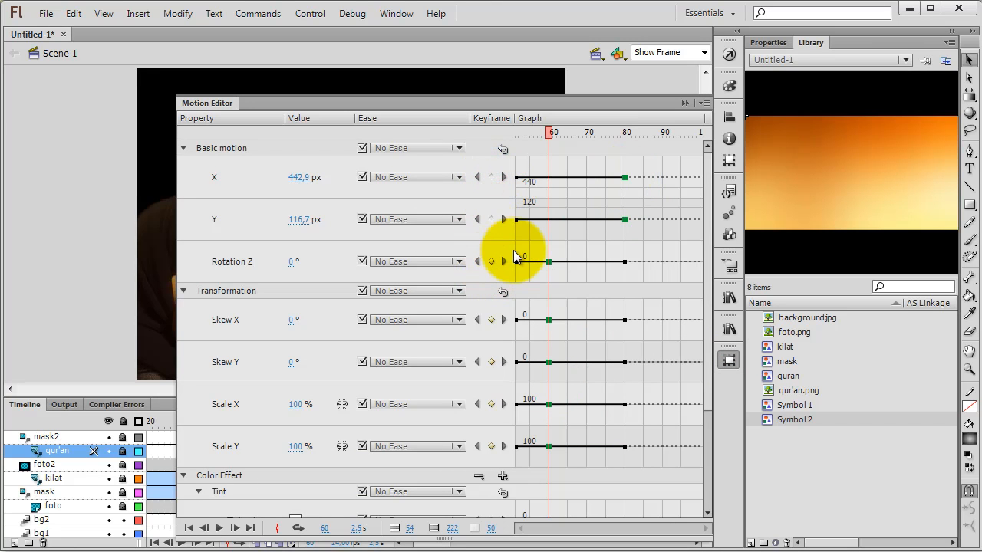
{"action": "left_click", "coordinate": [494, 218]}
{"action": "left_click_drag", "start_coordinate": [562, 131], "coordinate": [626, 136]}
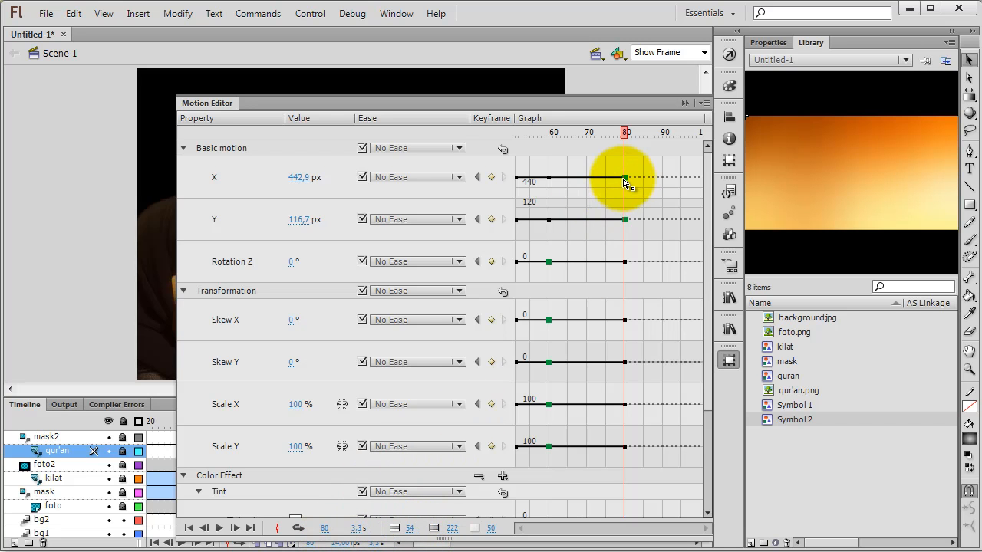
{"action": "left_click_drag", "start_coordinate": [624, 131], "coordinate": [550, 135]}
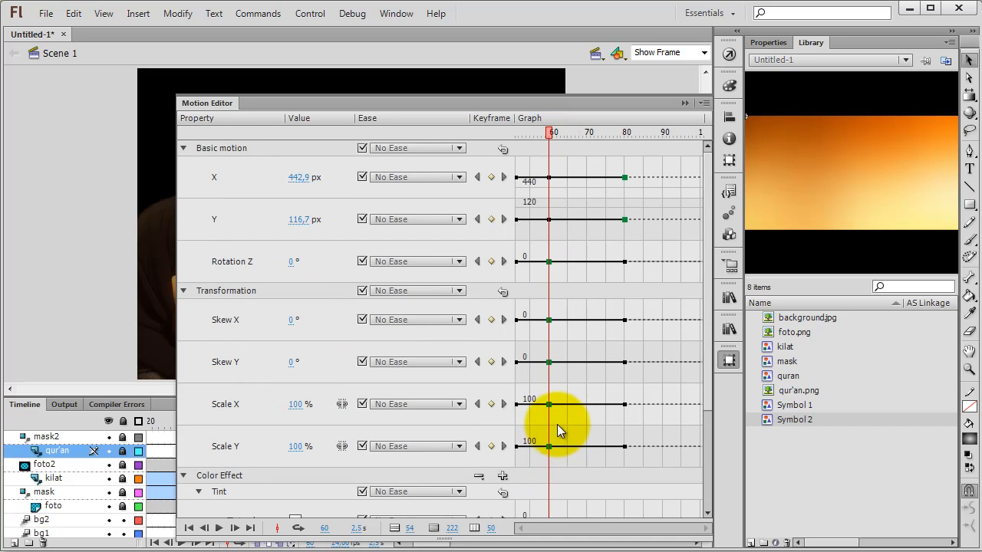
Step: Move the qur'an tween's tint color and tint amount keyframes from frame 65 to frame 60
{"action": "scroll", "coordinate": [248, 396], "scroll_direction": "down", "scroll_amount": 3}
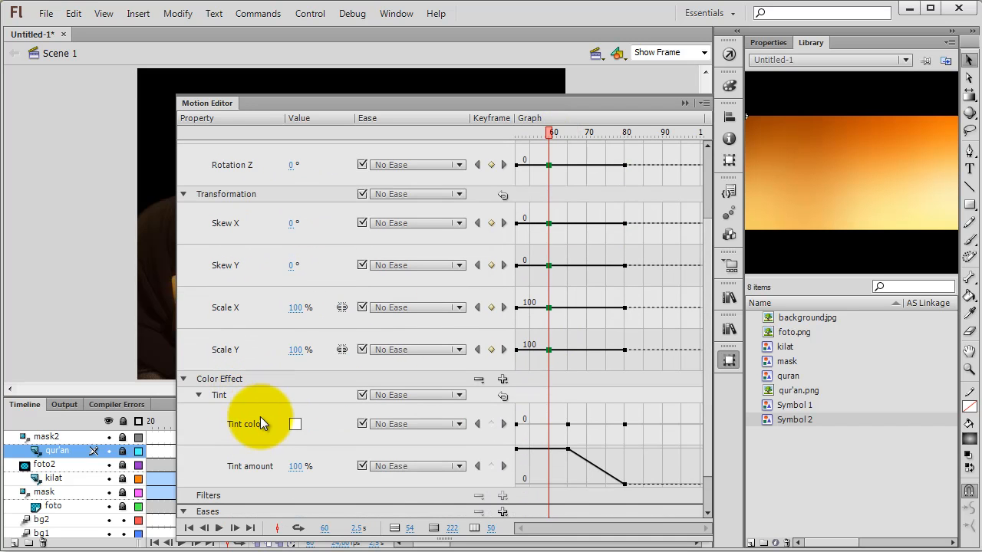
{"action": "scroll", "coordinate": [568, 408], "scroll_direction": "down", "scroll_amount": 1}
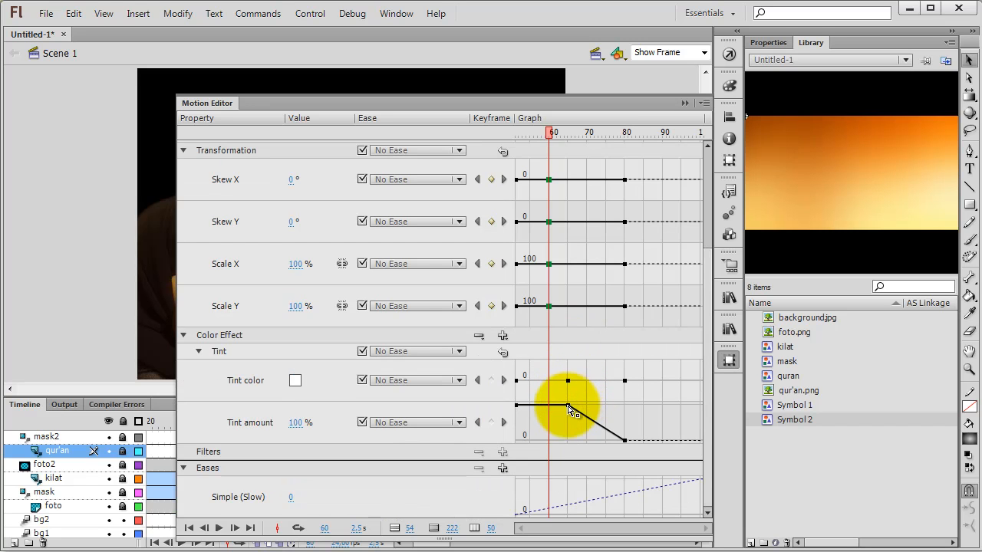
{"action": "left_click_drag", "start_coordinate": [549, 131], "coordinate": [569, 137]}
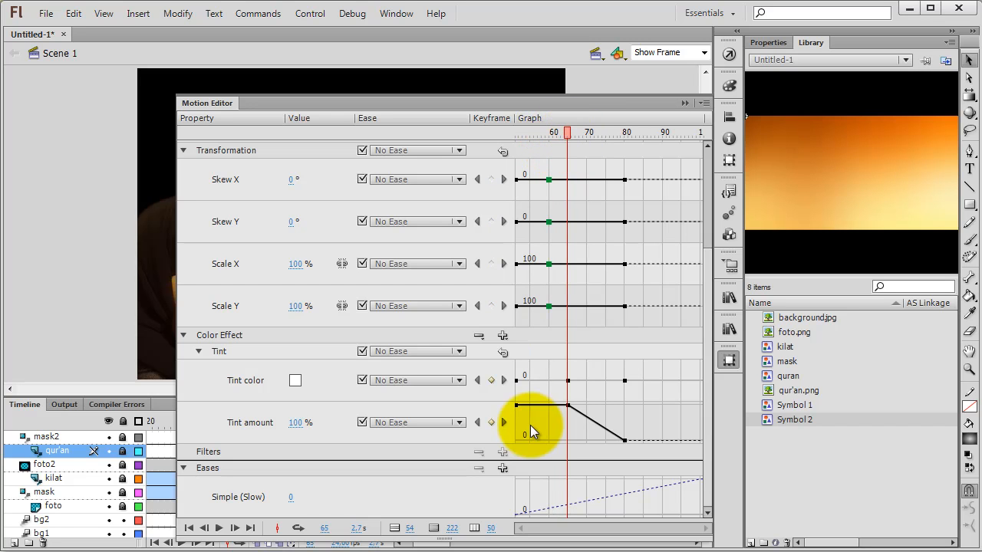
{"action": "left_click", "coordinate": [492, 380]}
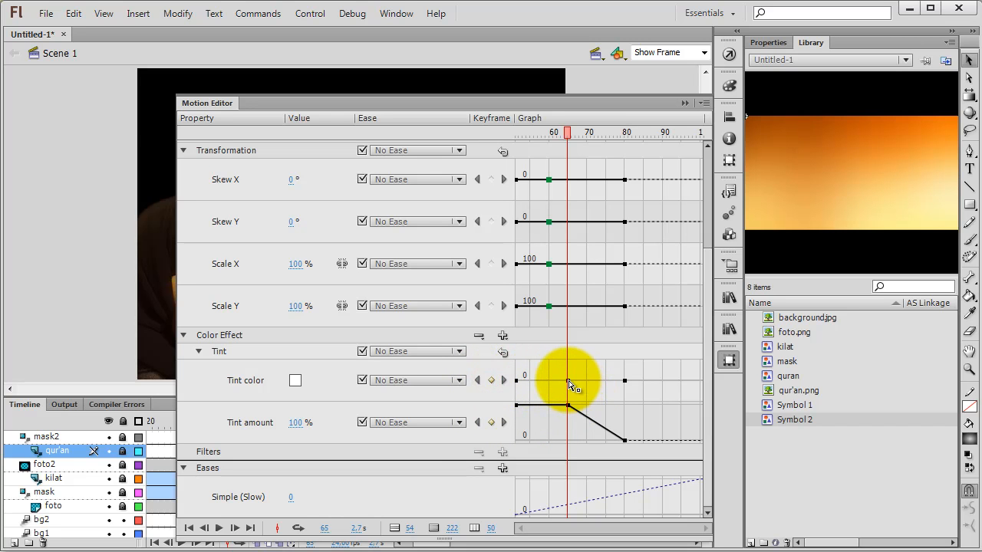
{"action": "left_click", "coordinate": [569, 381]}
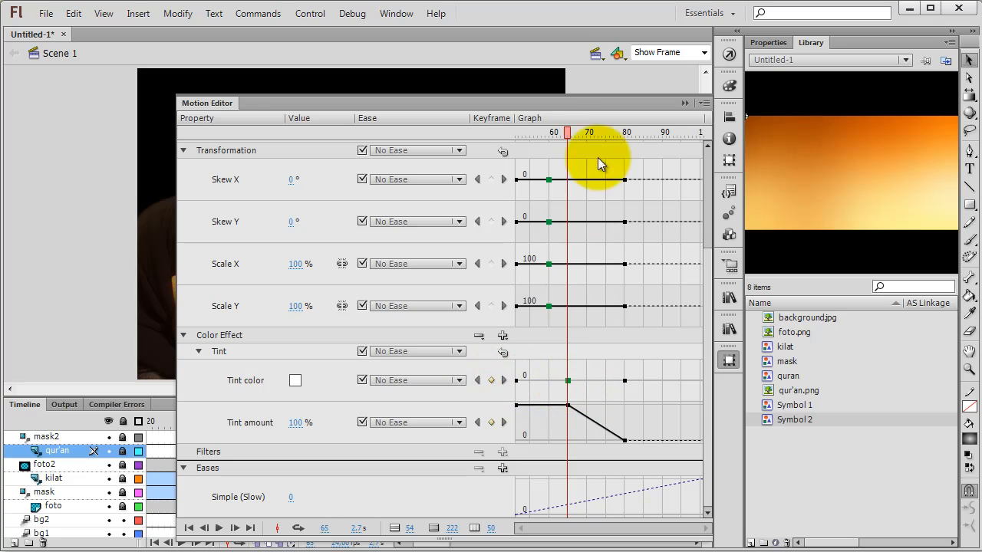
{"action": "left_click_drag", "start_coordinate": [566, 135], "coordinate": [549, 137]}
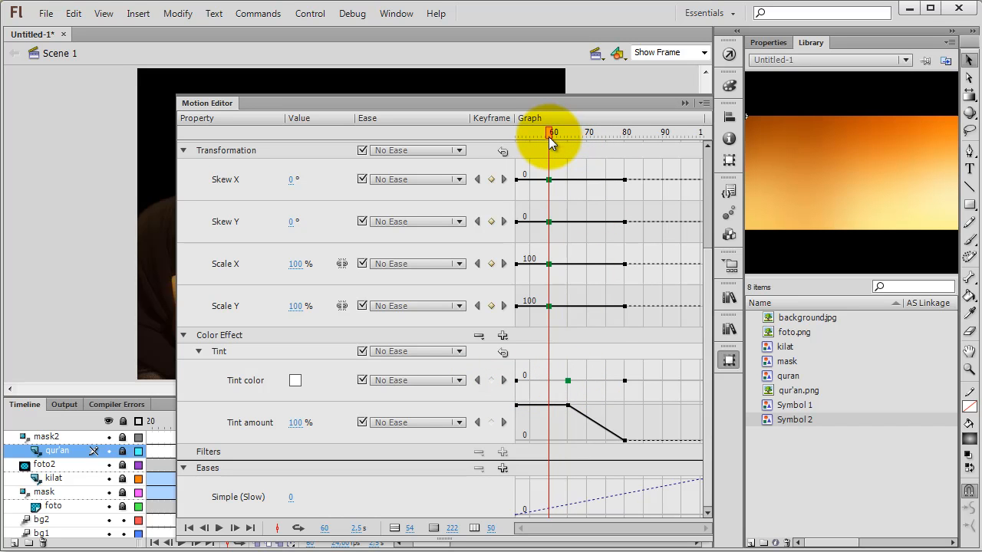
{"action": "left_click_drag", "start_coordinate": [568, 381], "coordinate": [551, 412]}
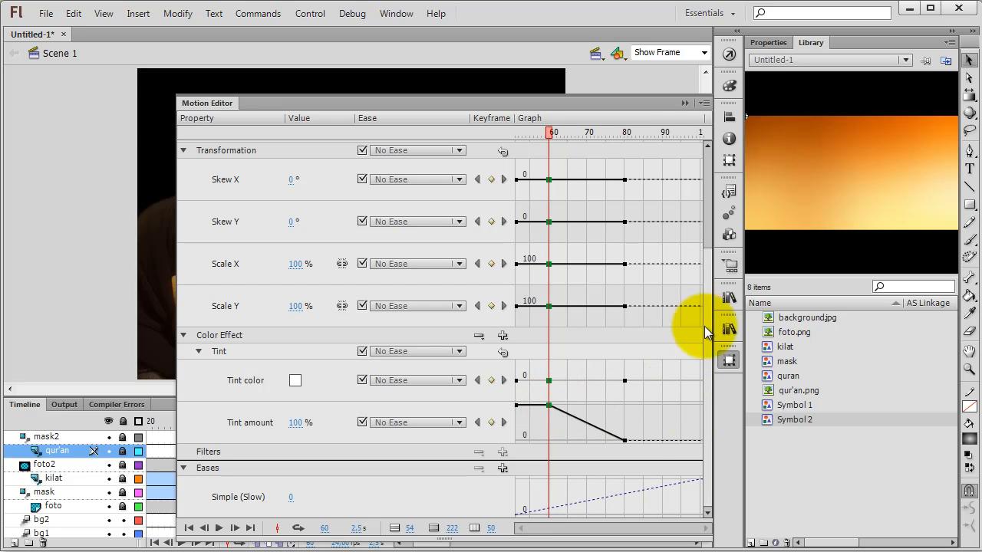
{"action": "left_click_drag", "start_coordinate": [706, 384], "coordinate": [707, 166]}
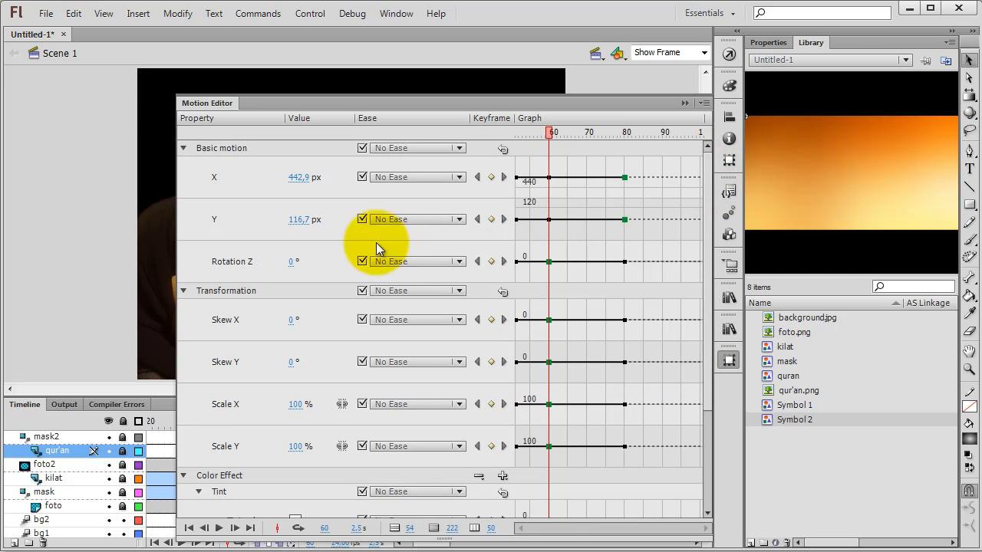
{"action": "left_click", "coordinate": [729, 360]}
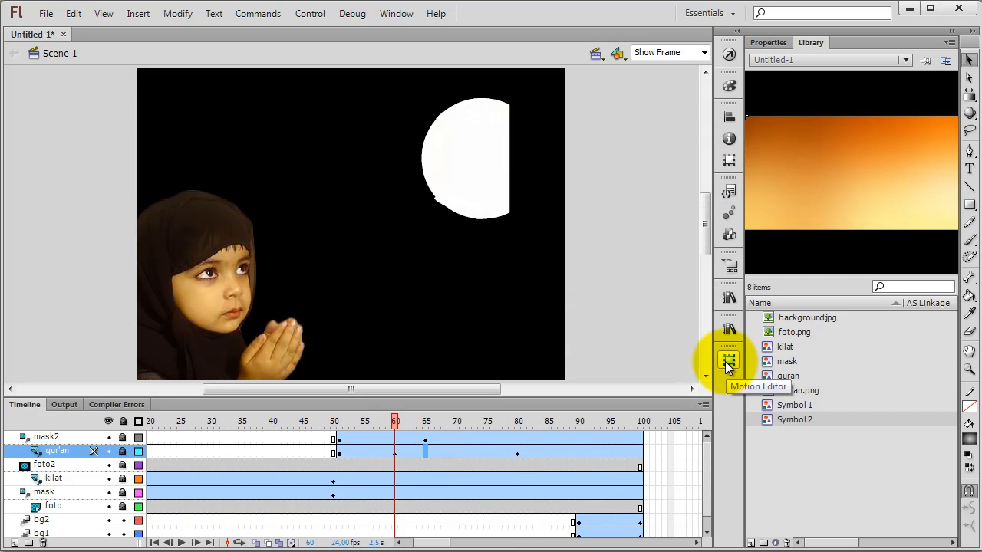
{"action": "left_click", "coordinate": [426, 439]}
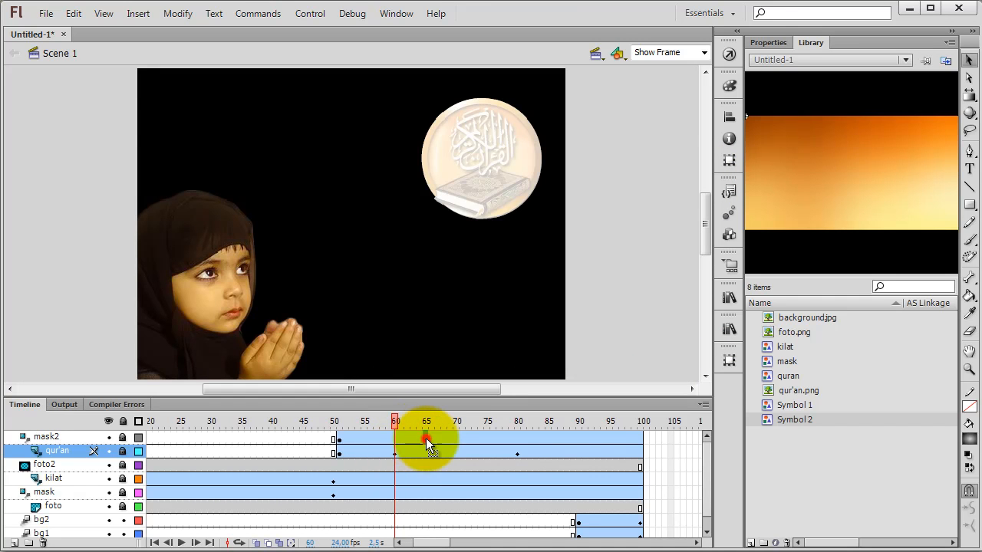
{"action": "left_click", "coordinate": [46, 437]}
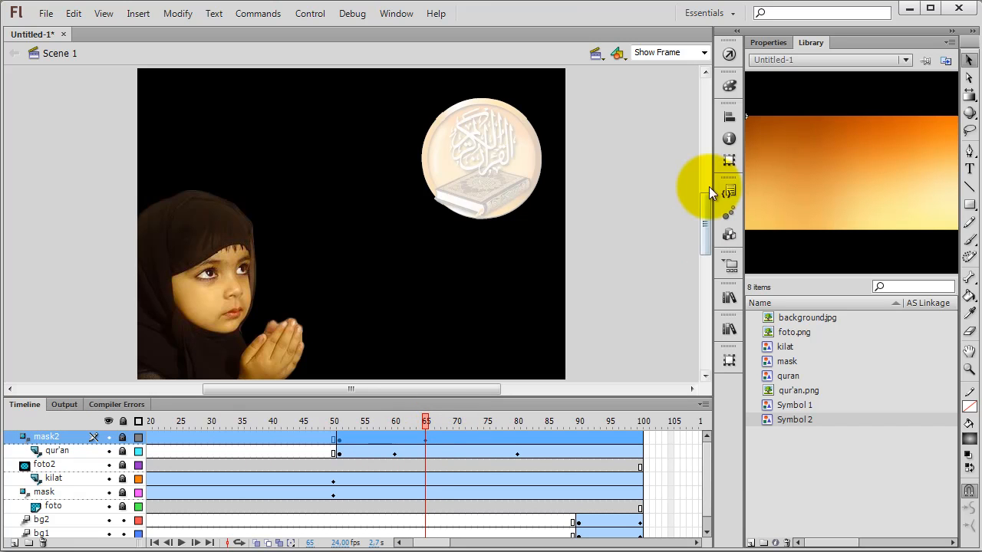
{"action": "left_click", "coordinate": [729, 160]}
{"action": "left_click", "coordinate": [729, 159]}
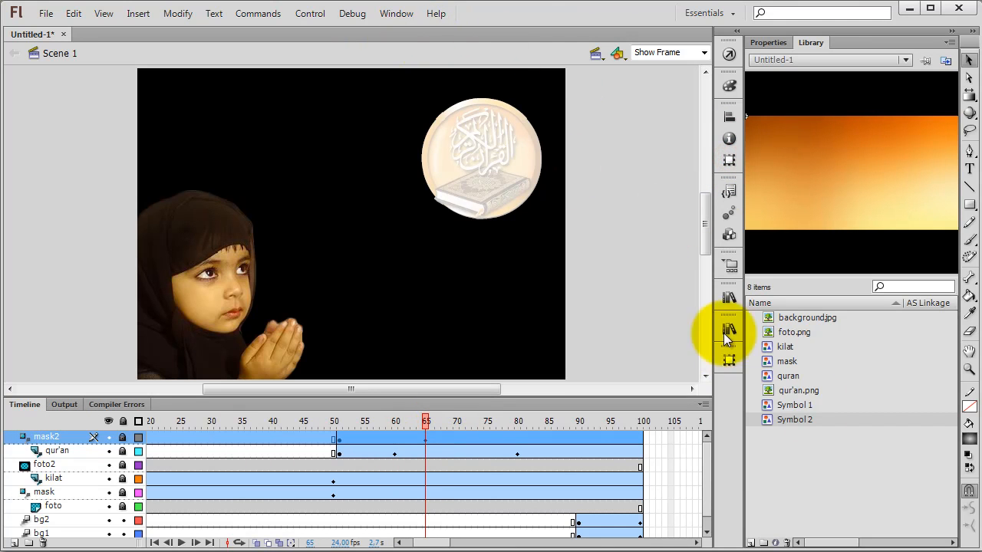
{"action": "left_click", "coordinate": [729, 361]}
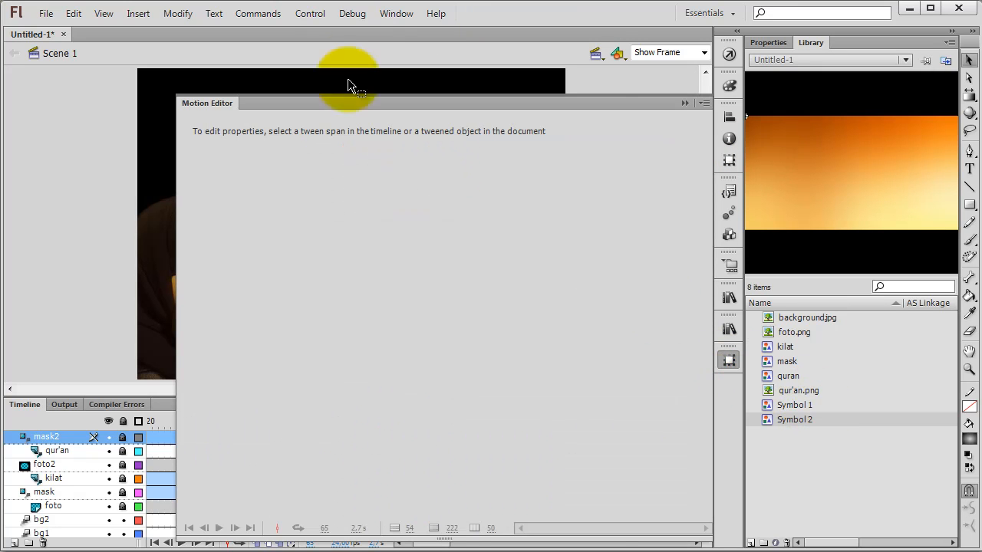
{"action": "left_click", "coordinate": [390, 14]}
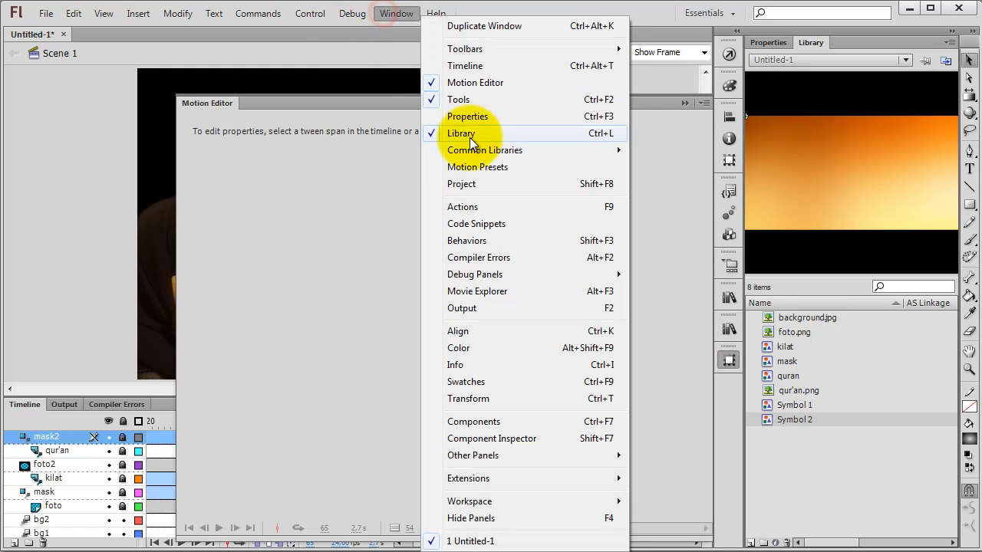
{"action": "left_click", "coordinate": [725, 364]}
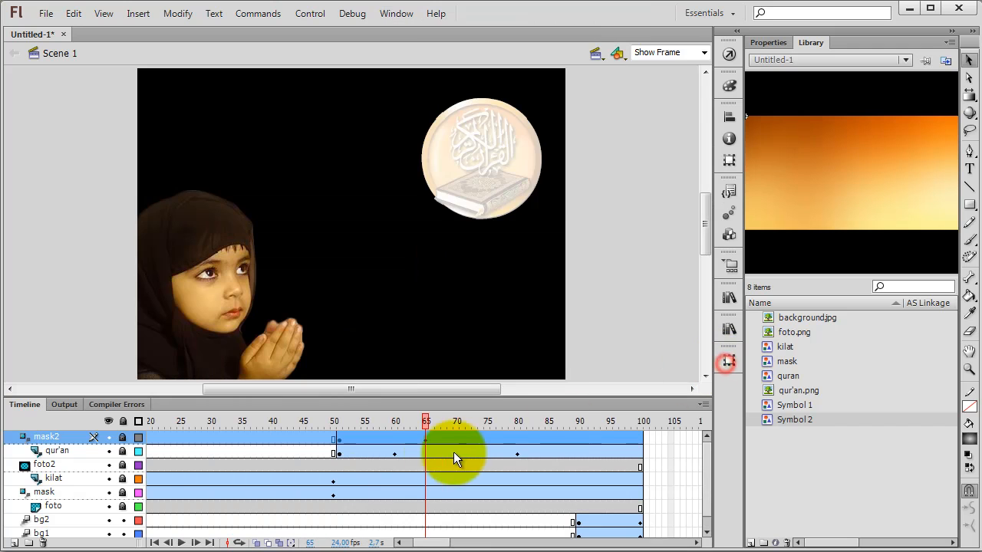
Step: Move the mask2 tween's X and Y position keyframes from frame 65 to frame 60
{"action": "left_click", "coordinate": [426, 439]}
{"action": "left_click", "coordinate": [451, 448]}
{"action": "left_click", "coordinate": [427, 438]}
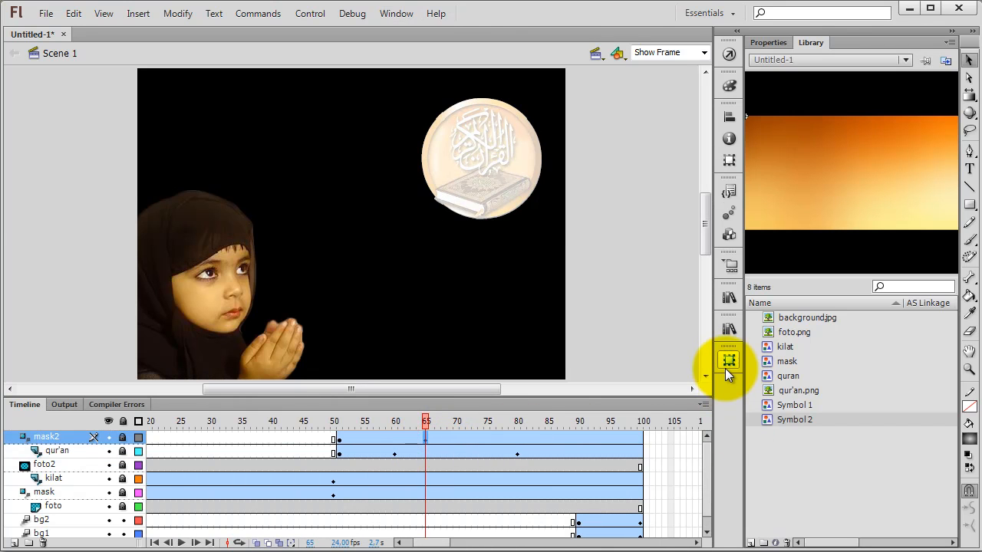
{"action": "left_click", "coordinate": [727, 362]}
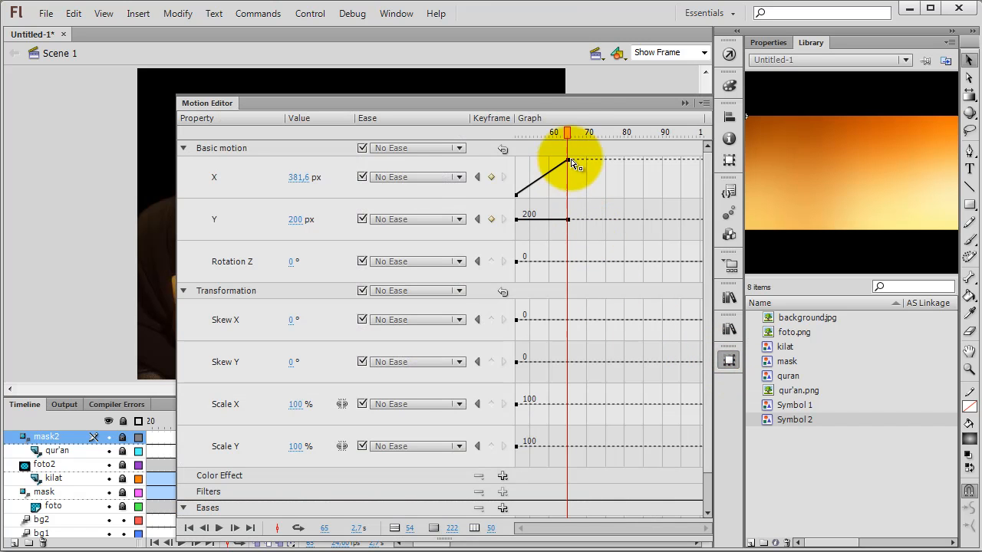
{"action": "left_click_drag", "start_coordinate": [568, 135], "coordinate": [550, 134]}
{"action": "left_click_drag", "start_coordinate": [569, 224], "coordinate": [549, 220]}
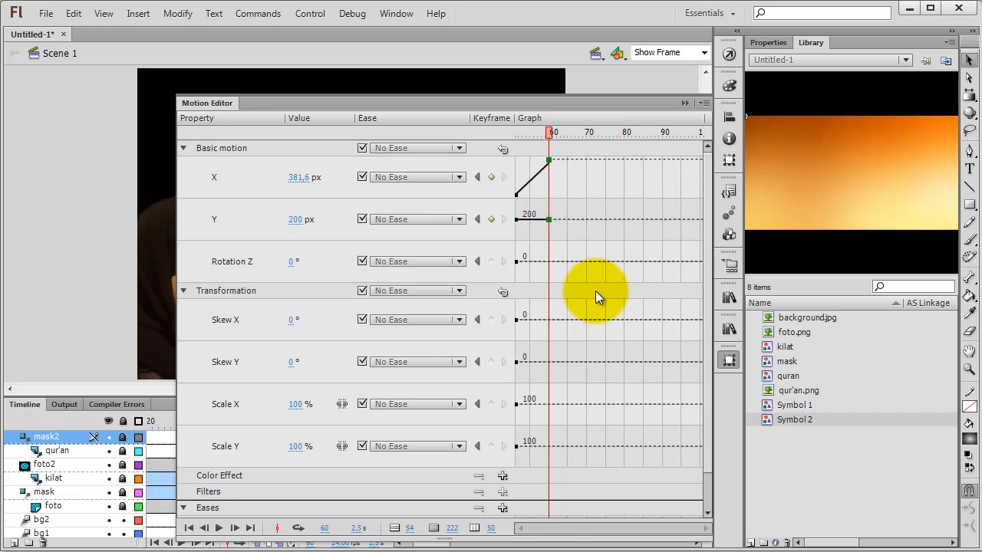
{"action": "left_click", "coordinate": [729, 360]}
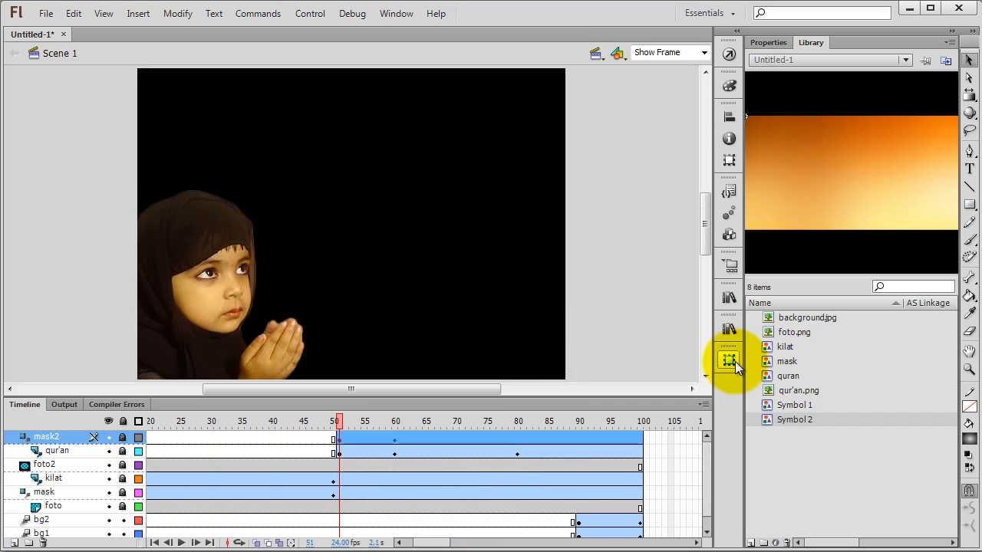
Step: Scrub the timeline from frame 51 and test the movie to check the emblem's new timing
{"action": "left_click", "coordinate": [646, 333]}
{"action": "left_click_drag", "start_coordinate": [349, 435], "coordinate": [475, 438]}
{"action": "key", "text": "ctrl+Return"}
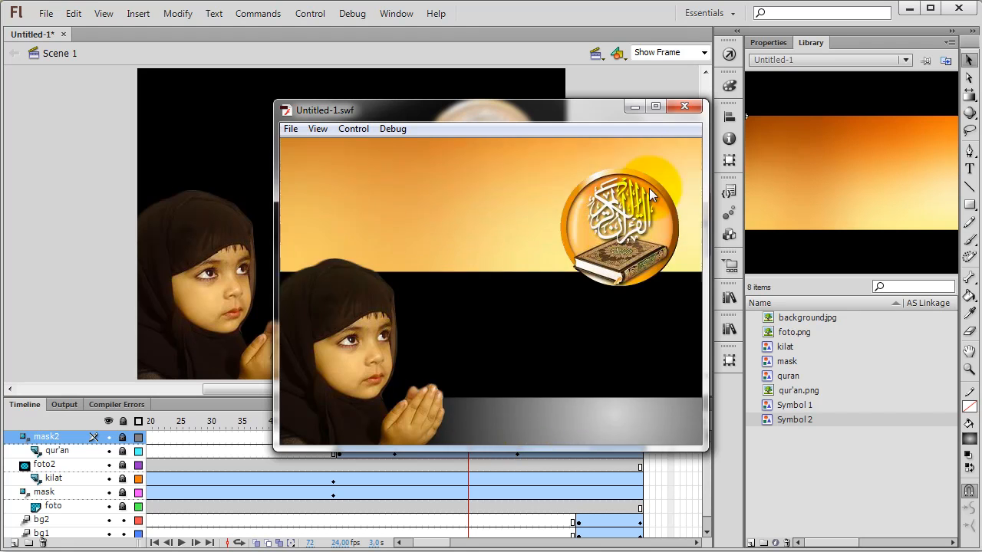
{"action": "left_click", "coordinate": [688, 105]}
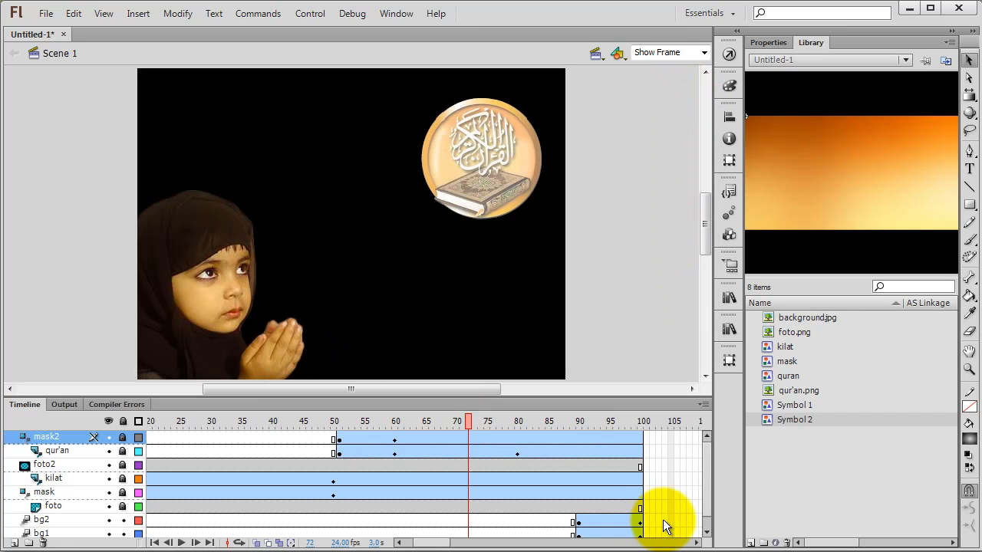
Step: Extend all layers to frame 110 by inserting frames
{"action": "scroll", "coordinate": [711, 490], "scroll_direction": "down", "scroll_amount": 1}
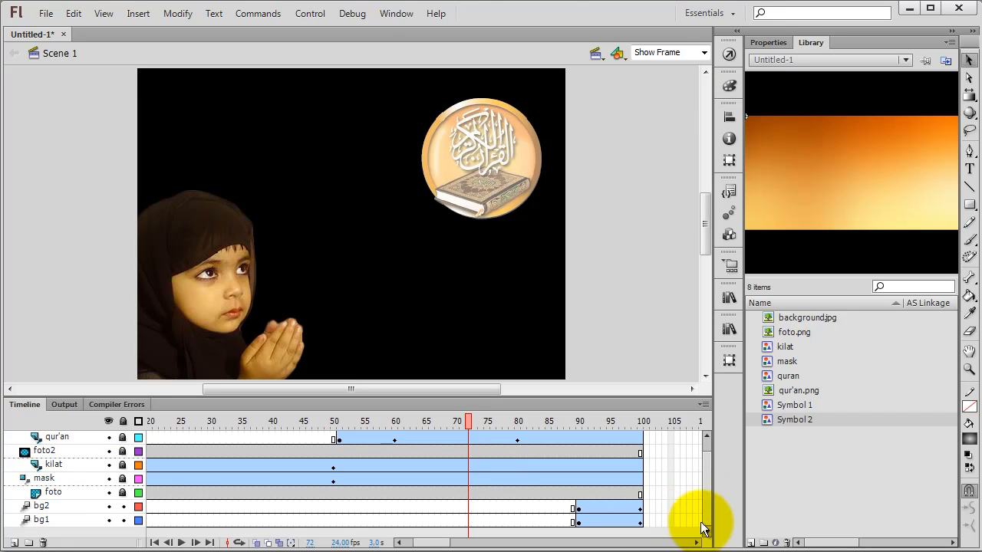
{"action": "left_click_drag", "start_coordinate": [418, 543], "coordinate": [440, 511]}
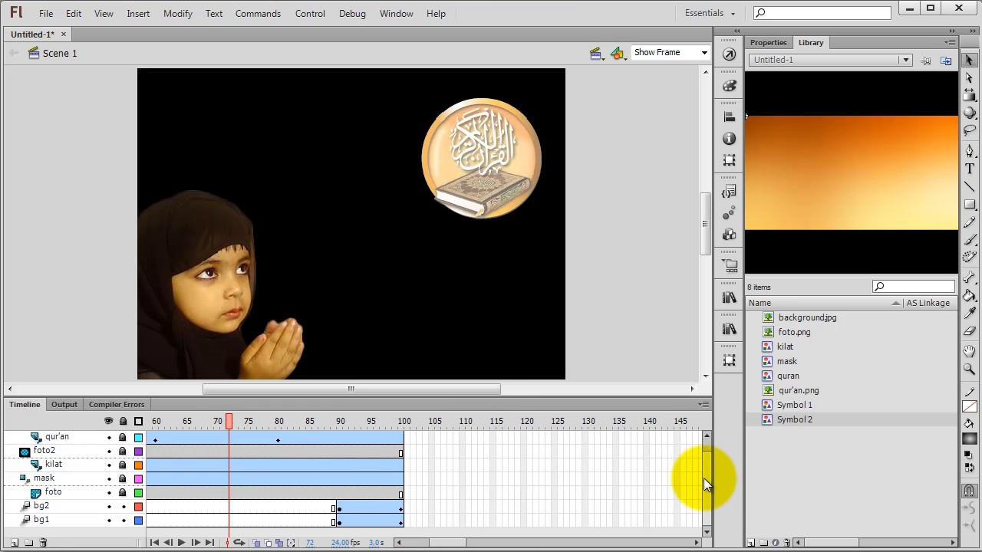
{"action": "left_click_drag", "start_coordinate": [464, 432], "coordinate": [464, 531]}
{"action": "right_click", "coordinate": [463, 530]}
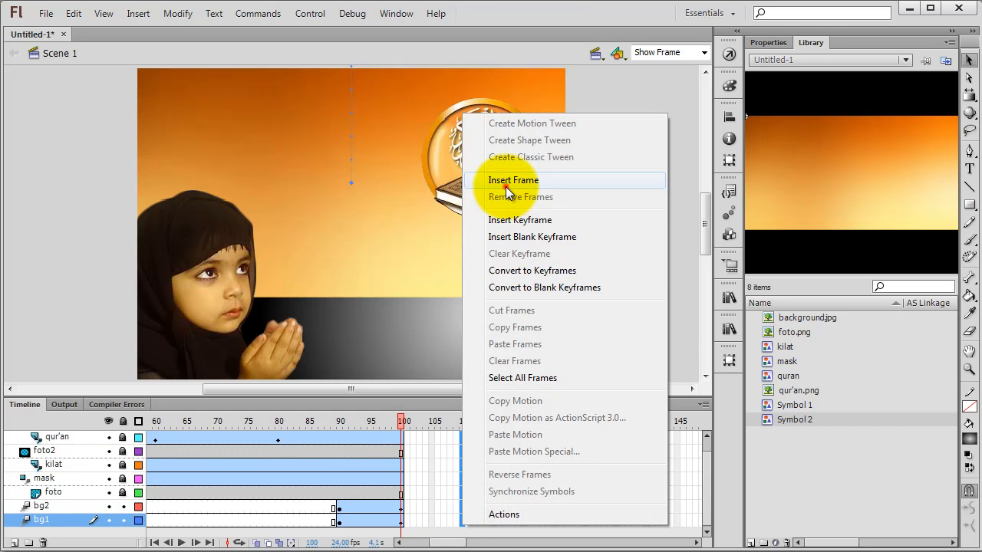
{"action": "left_click", "coordinate": [506, 186]}
{"action": "mouse_move", "coordinate": [463, 426]}
{"action": "left_mouse_down"}
{"action": "mouse_move", "coordinate": [346, 422]}
{"action": "mouse_move", "coordinate": [474, 423]}
{"action": "left_mouse_up"}
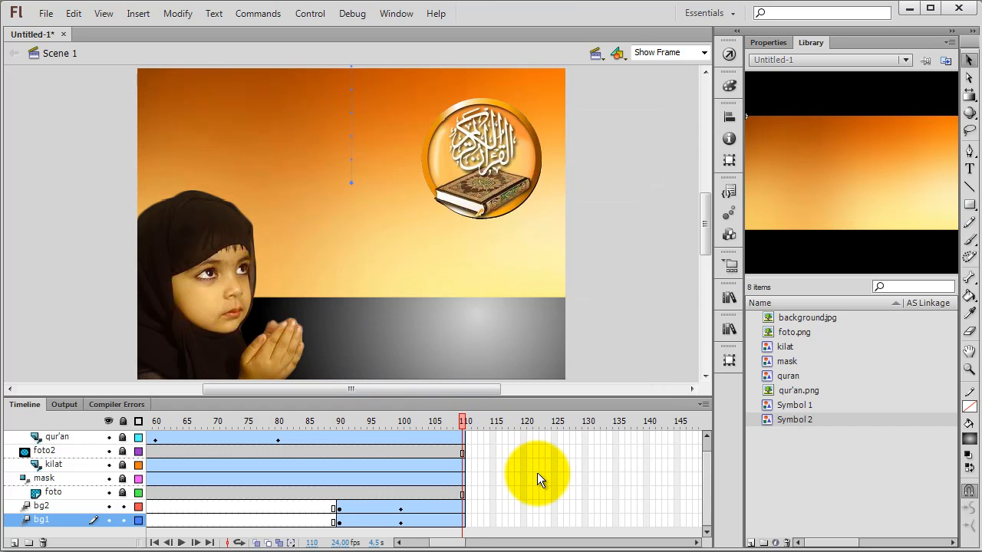
Step: Add a new layer above mask2 and name it teks1
{"action": "scroll", "coordinate": [537, 473], "scroll_direction": "up", "scroll_amount": 1}
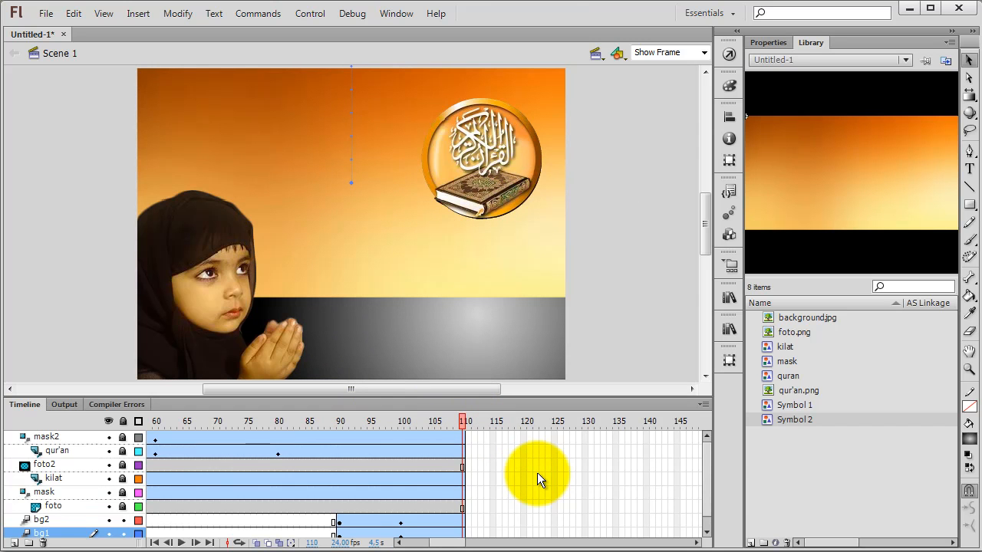
{"action": "left_click", "coordinate": [68, 435]}
{"action": "left_click", "coordinate": [15, 542]}
{"action": "double_click", "coordinate": [50, 437]}
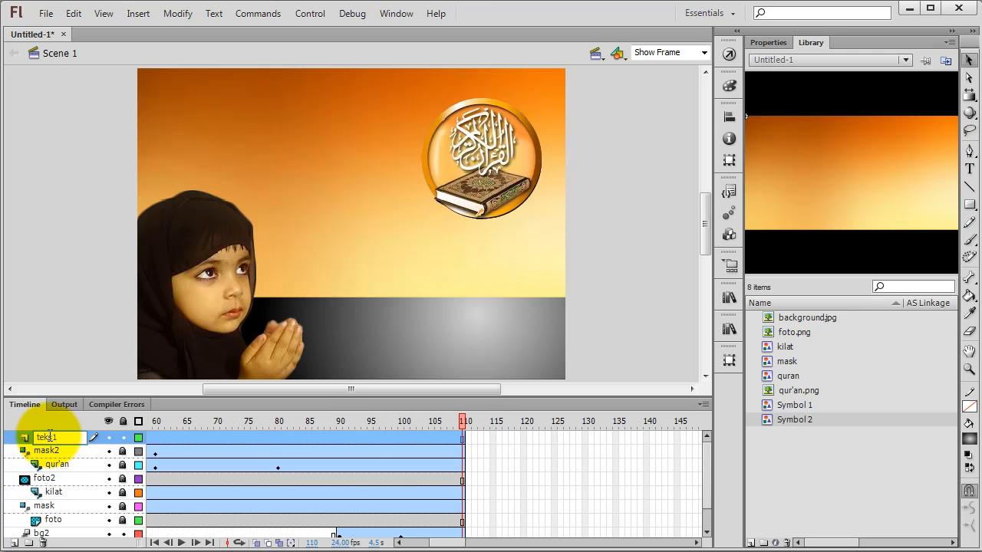
{"action": "key", "text": "Return"}
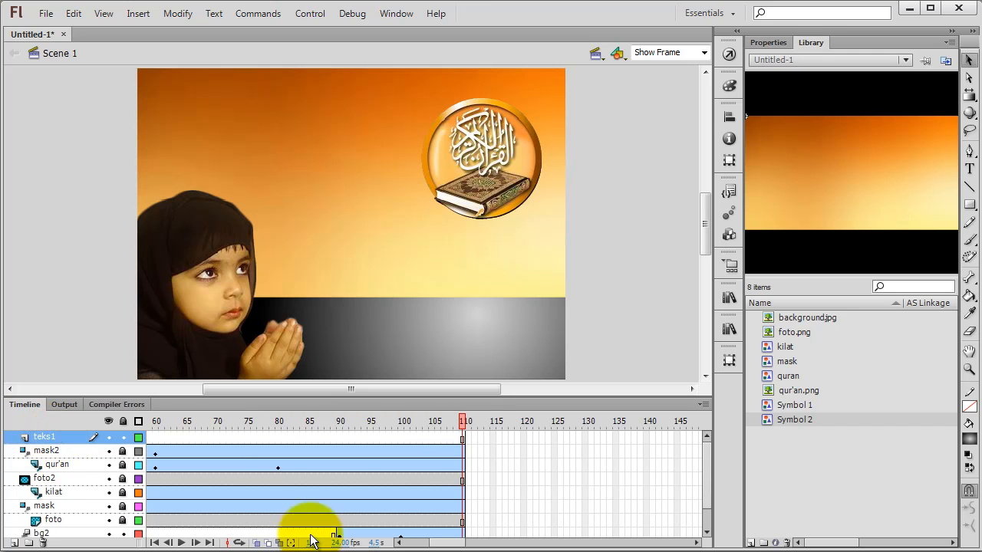
Step: Set the Text tool's font family to Myriad Pro and its style to Bold Condensed
{"action": "left_click", "coordinate": [971, 174]}
{"action": "left_click", "coordinate": [773, 42]}
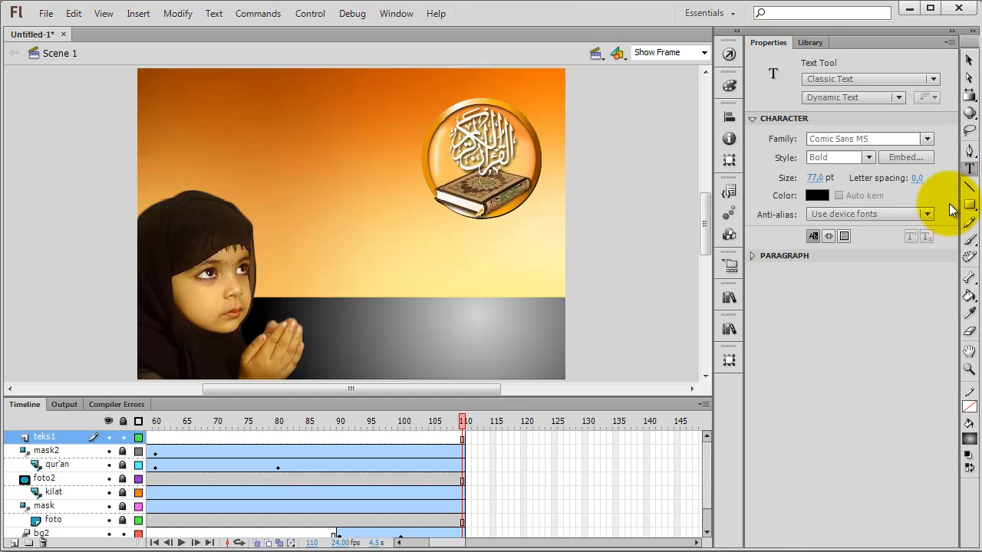
{"action": "left_click", "coordinate": [928, 139]}
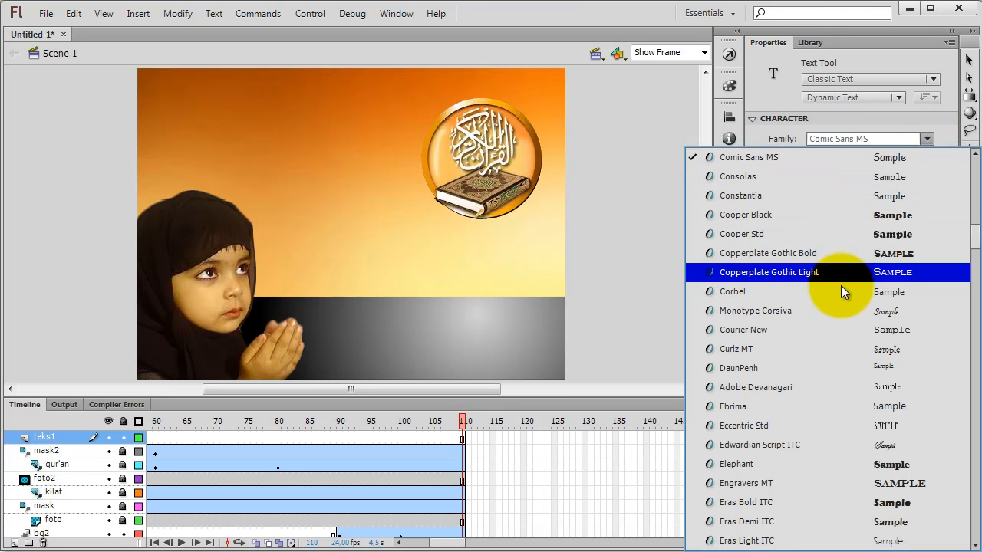
{"action": "scroll", "coordinate": [836, 342], "scroll_direction": "down", "scroll_amount": 4}
{"action": "scroll", "coordinate": [835, 343], "scroll_direction": "down", "scroll_amount": 7}
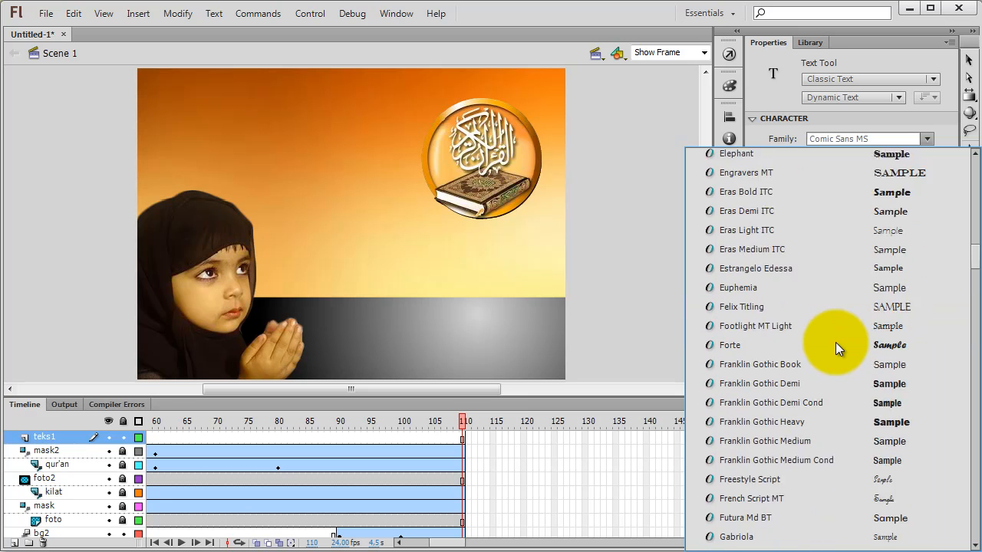
{"action": "scroll", "coordinate": [835, 343], "scroll_direction": "down", "scroll_amount": 6}
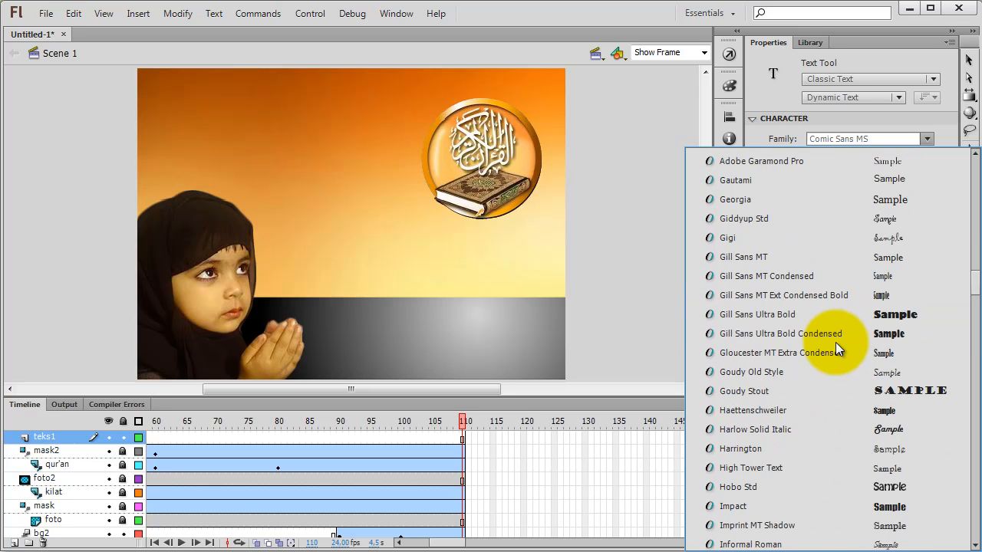
{"action": "scroll", "coordinate": [835, 342], "scroll_direction": "down", "scroll_amount": 8}
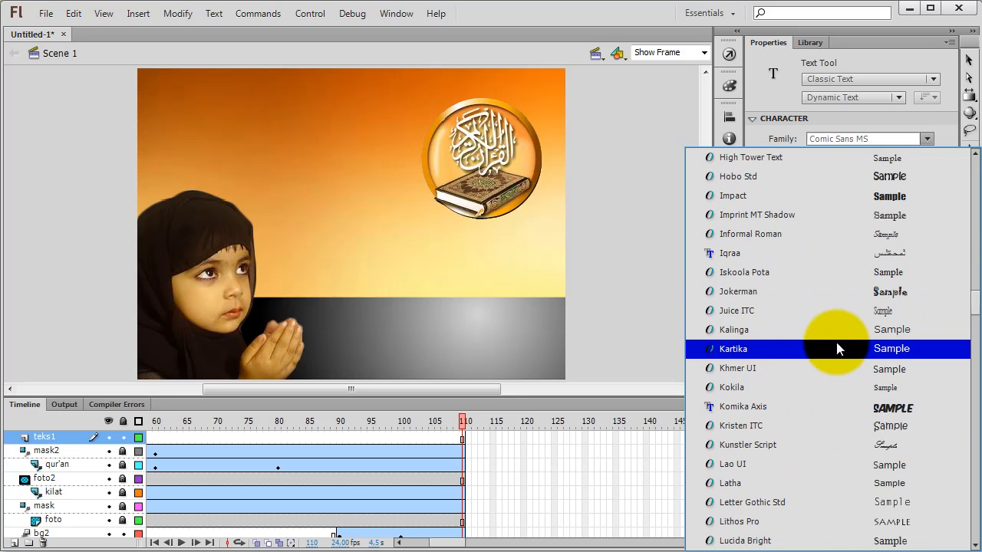
{"action": "scroll", "coordinate": [837, 351], "scroll_direction": "down", "scroll_amount": 3}
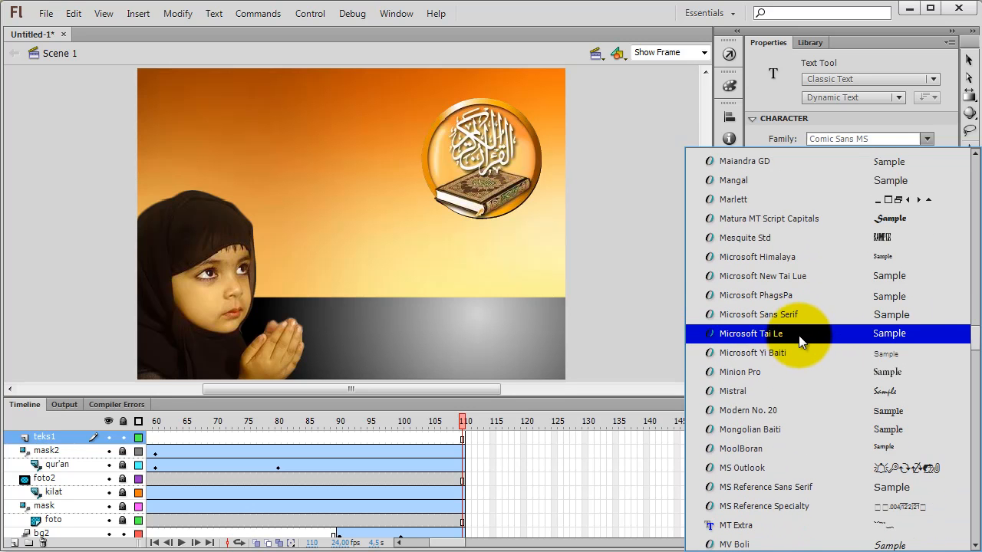
{"action": "scroll", "coordinate": [801, 346], "scroll_direction": "down", "scroll_amount": 6}
{"action": "scroll", "coordinate": [800, 339], "scroll_direction": "down", "scroll_amount": 5}
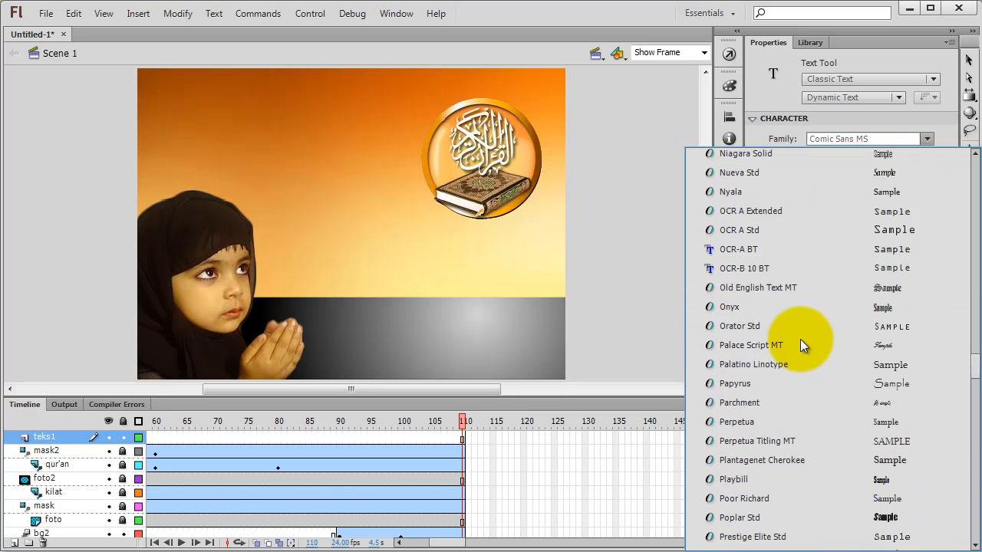
{"action": "scroll", "coordinate": [803, 340], "scroll_direction": "up", "scroll_amount": 5}
{"action": "scroll", "coordinate": [803, 341], "scroll_direction": "up", "scroll_amount": 1}
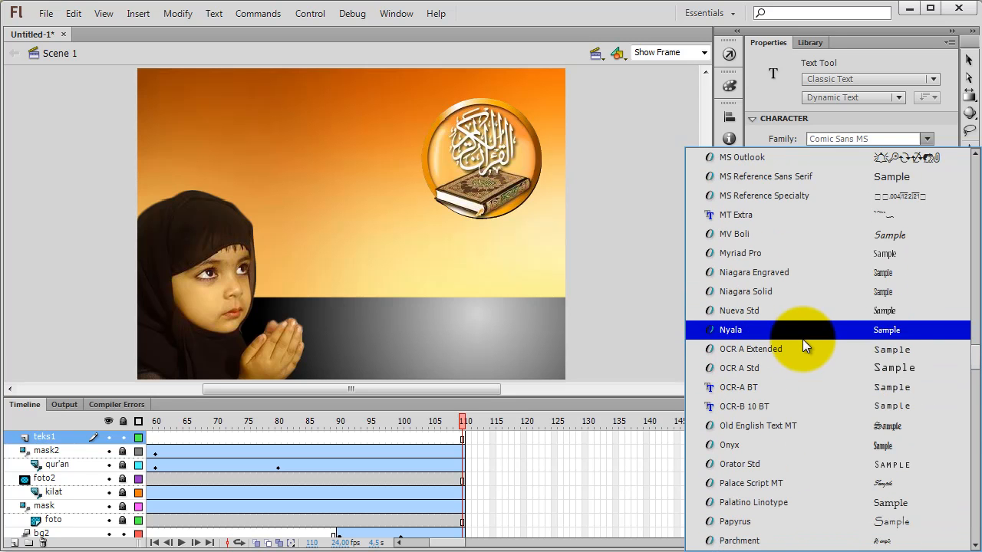
{"action": "left_click", "coordinate": [869, 138]}
{"action": "left_click_drag", "start_coordinate": [873, 139], "coordinate": [794, 137]}
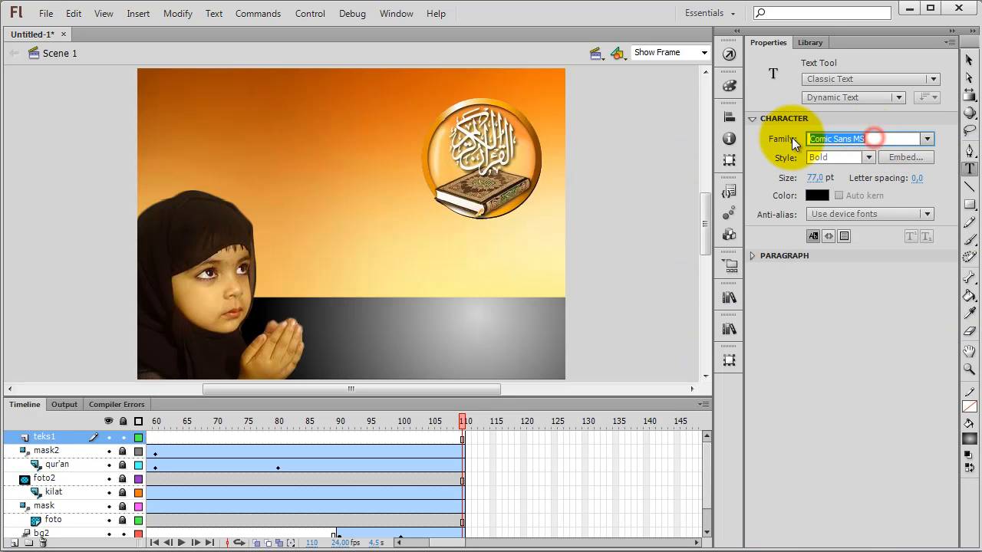
{"action": "type", "text": "Myriad Pro"}
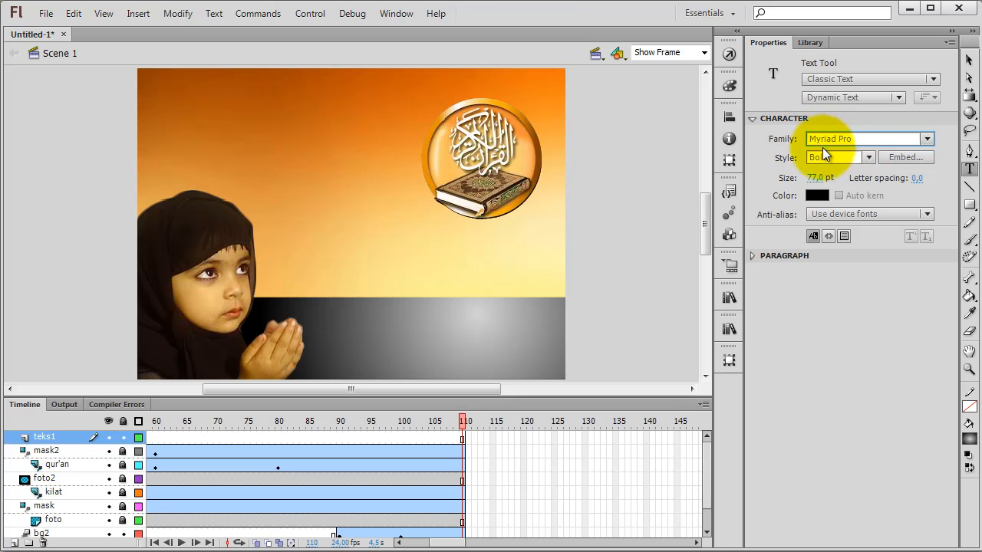
{"action": "left_click", "coordinate": [868, 157]}
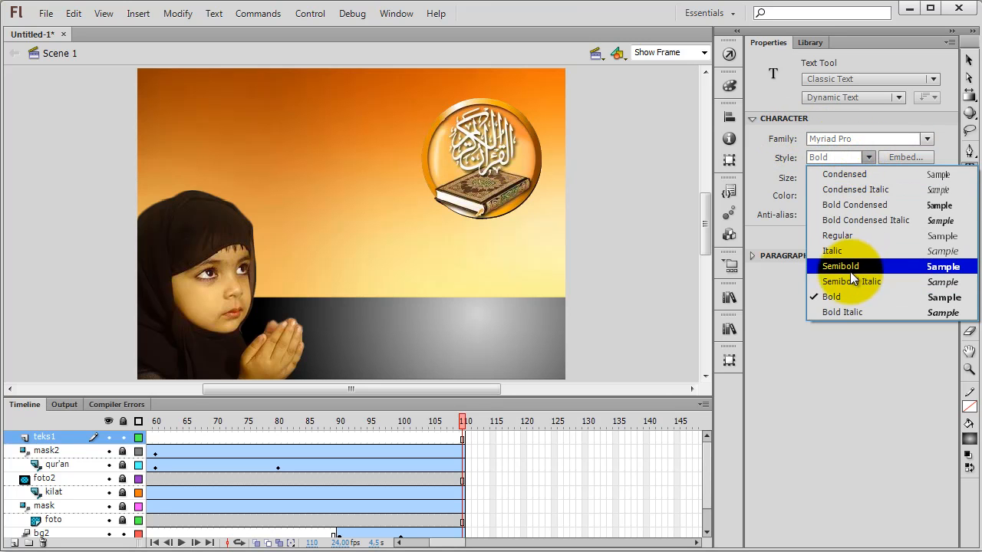
{"action": "left_click", "coordinate": [850, 208]}
Step: Place a text box on the stage beside the emblem, make it Static Text and narrow it to about 10 px wide
{"action": "left_click", "coordinate": [299, 184]}
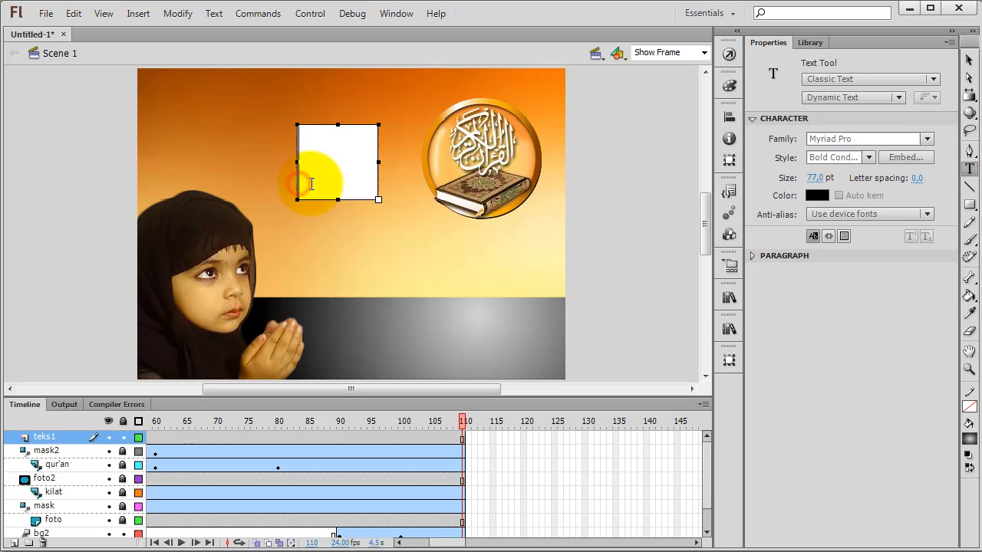
{"action": "left_click", "coordinate": [835, 99]}
{"action": "left_click", "coordinate": [830, 115]}
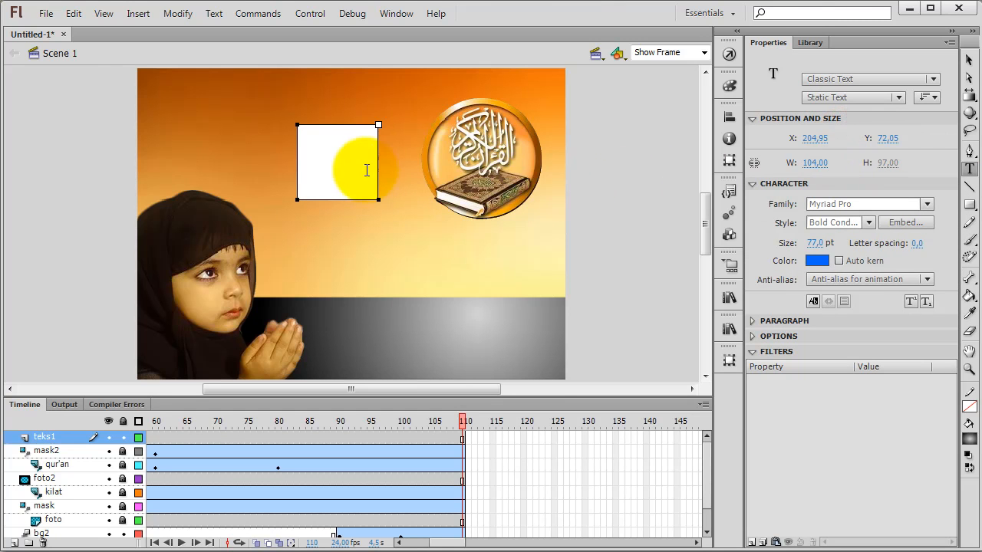
{"action": "left_click_drag", "start_coordinate": [378, 124], "coordinate": [305, 124]}
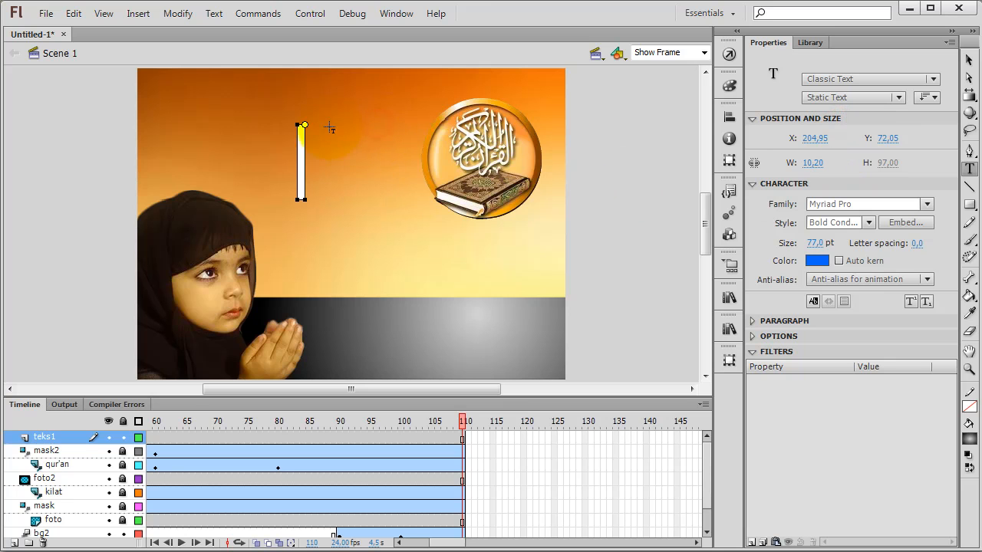
{"action": "left_click", "coordinate": [321, 238]}
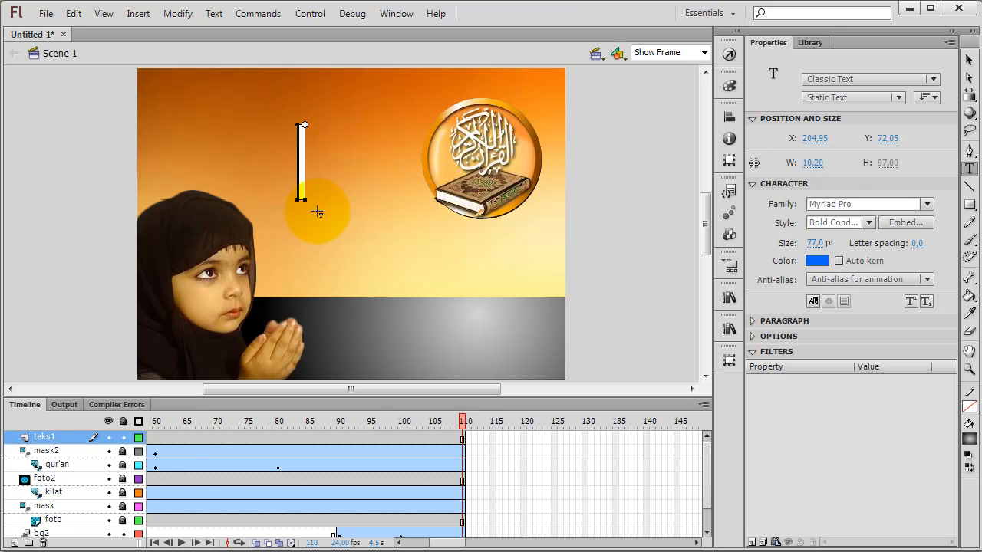
Step: Enter "Al-Qur'an" in the text box and move the text to about X 138, Y 45, beside the emblem
{"action": "type", "text": "A"}
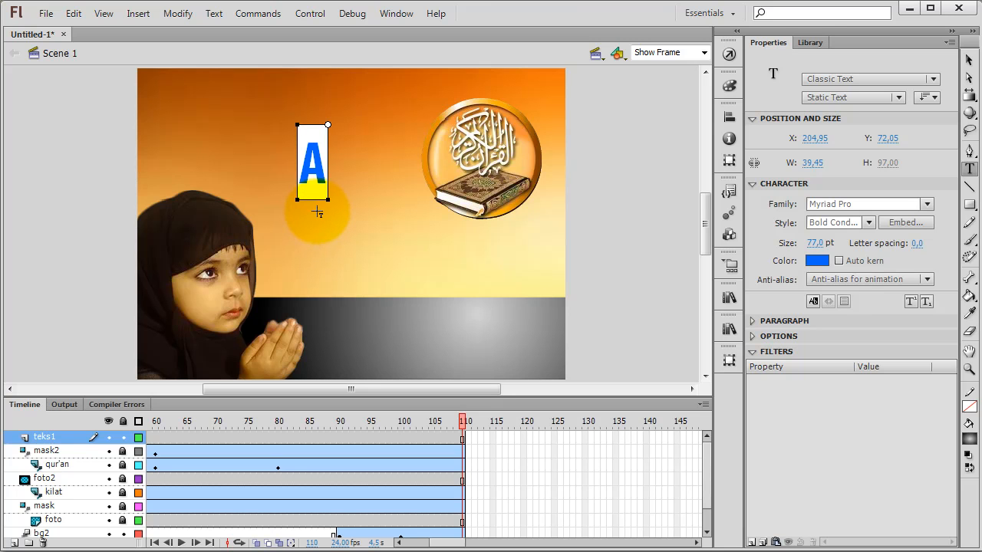
{"action": "type", "text": "l-"}
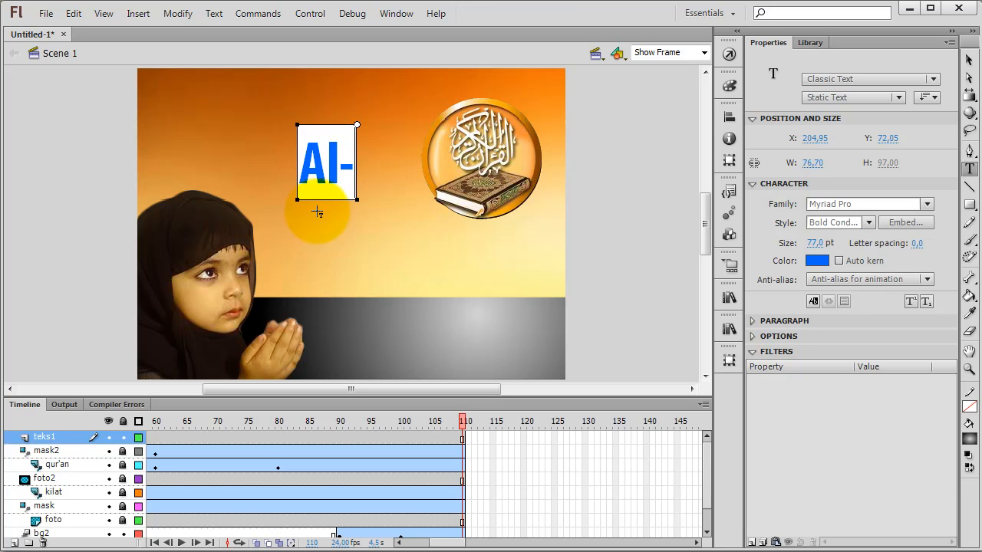
{"action": "type", "text": "Q"}
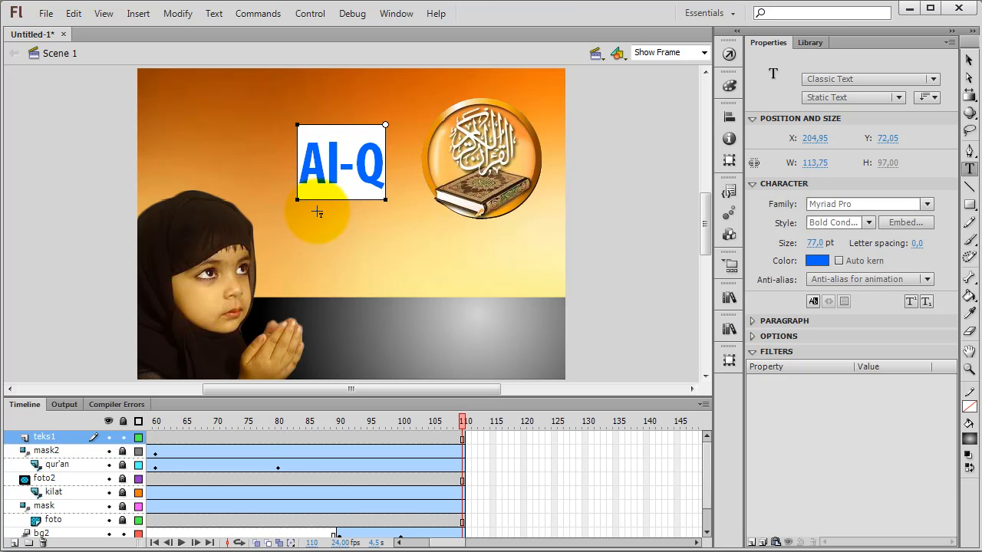
{"action": "type", "text": "ur'a"}
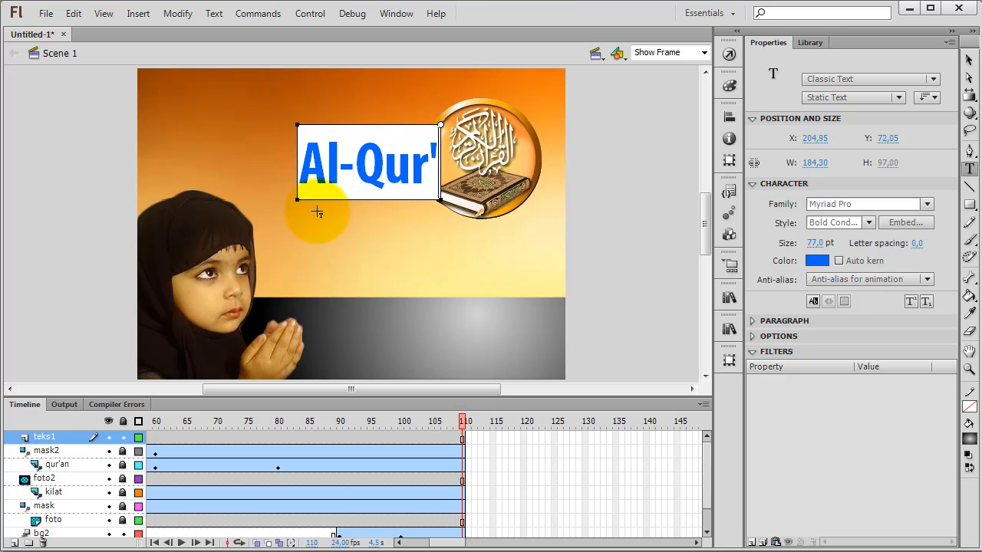
{"action": "type", "text": "n"}
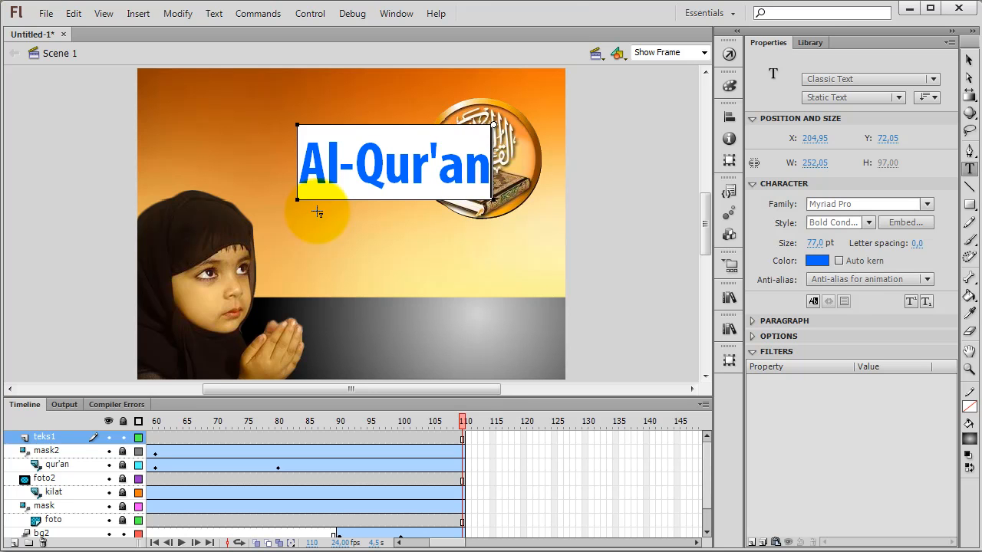
{"action": "left_click", "coordinate": [968, 59]}
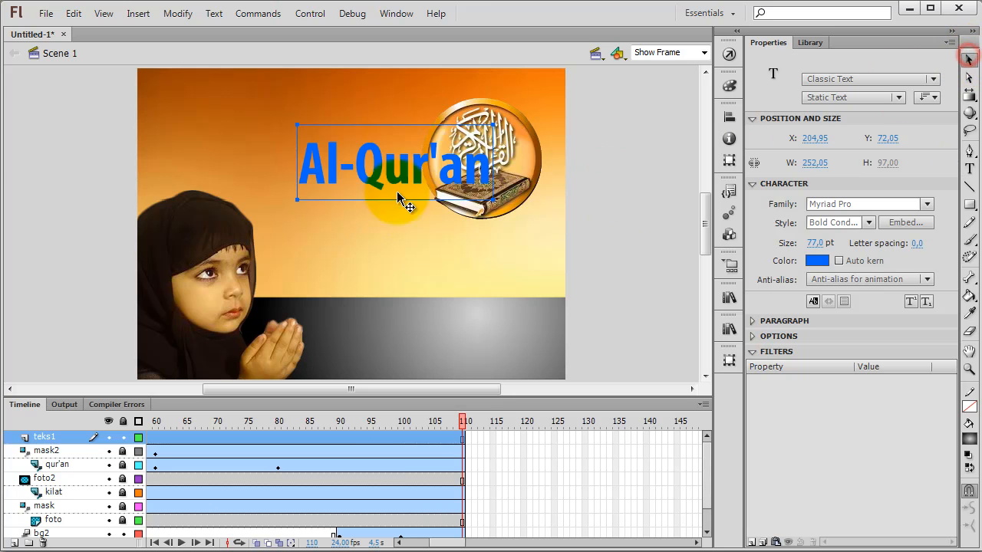
{"action": "left_click_drag", "start_coordinate": [381, 176], "coordinate": [329, 155]}
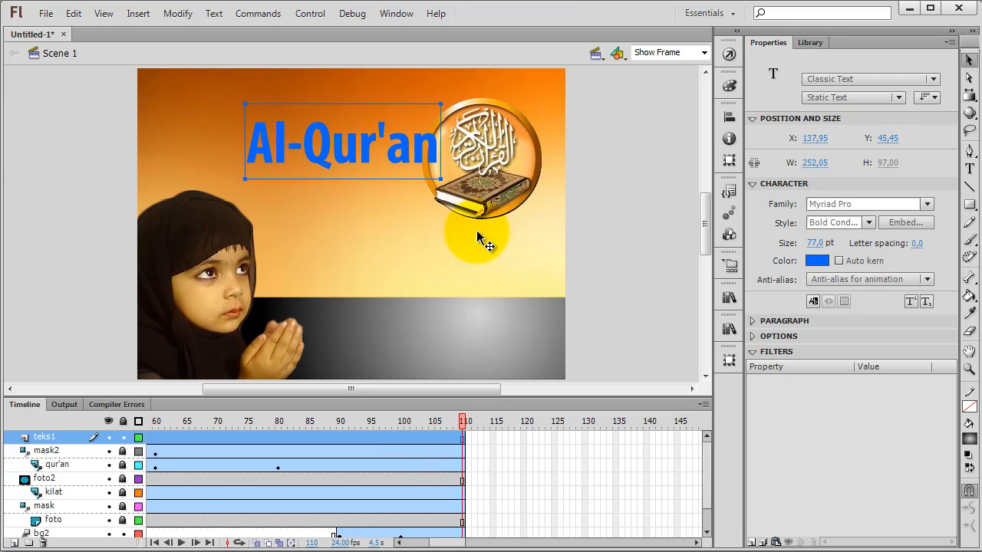
Step: Colour the "Al-Qur'an" text black and move it clear of the emblem to about X 104, Y 45
{"action": "left_click", "coordinate": [817, 261]}
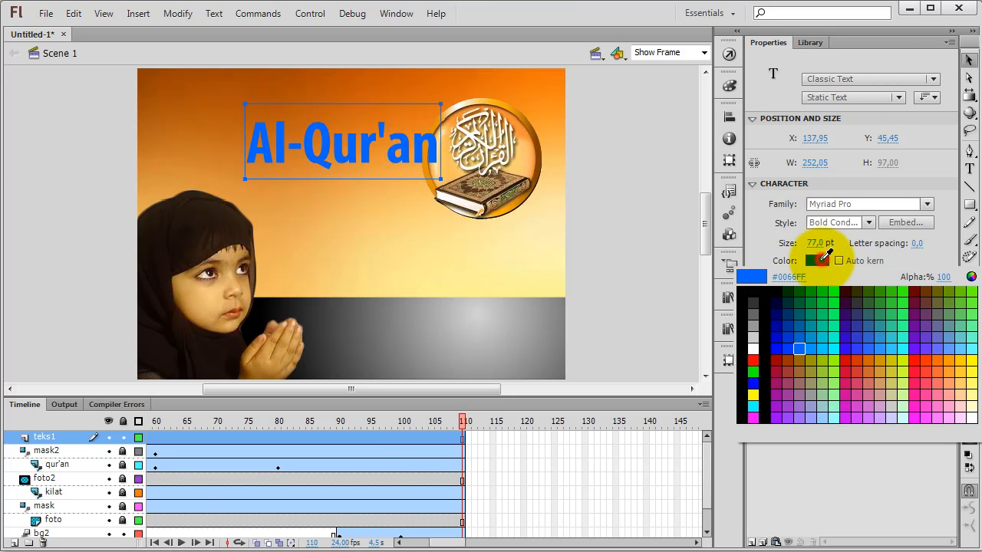
{"action": "left_click", "coordinate": [748, 301]}
{"action": "left_click_drag", "start_coordinate": [399, 143], "coordinate": [376, 145]}
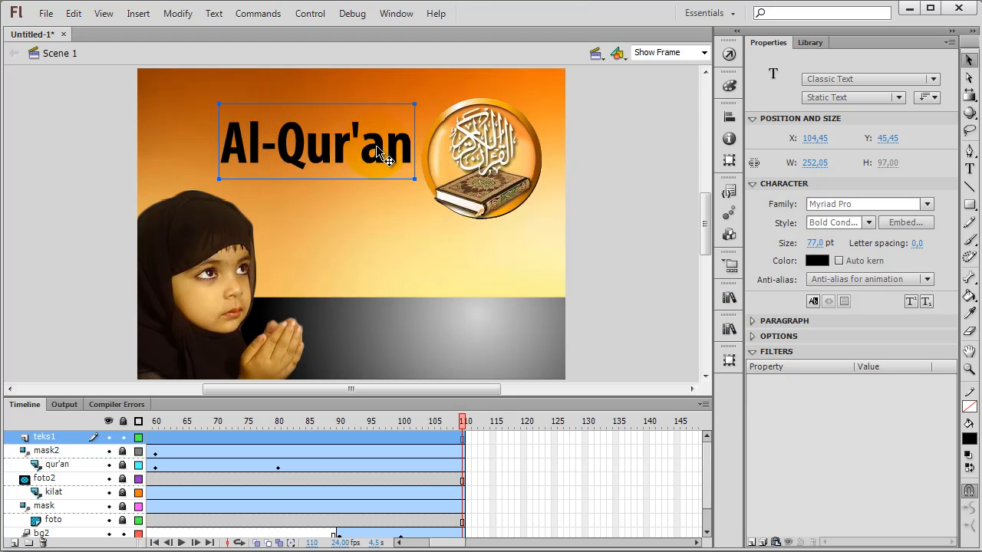
Step: Try the Condensed font style on the "Al-Qur'an" text, then switch it back to Bold Condensed
{"action": "left_click", "coordinate": [869, 222]}
{"action": "left_click", "coordinate": [852, 241]}
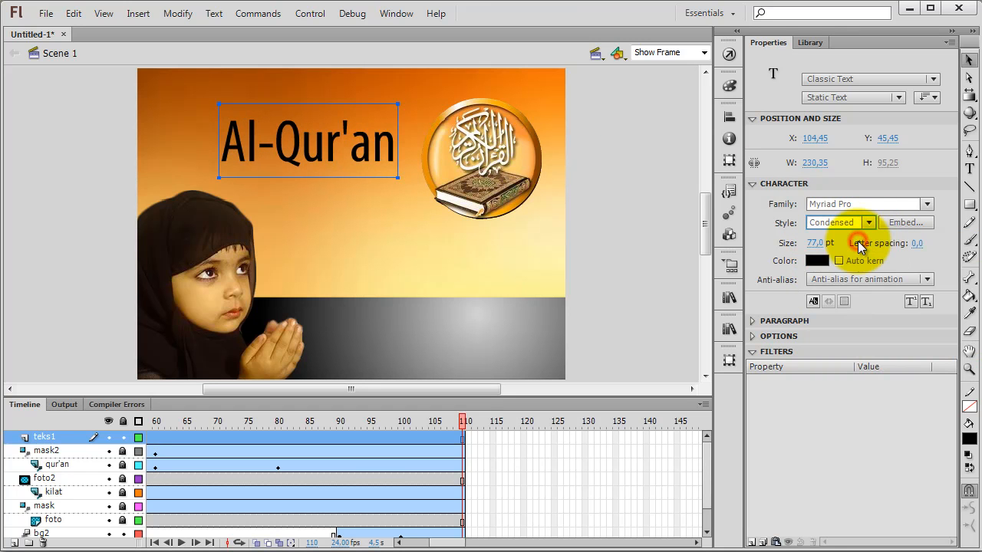
{"action": "left_click", "coordinate": [870, 222]}
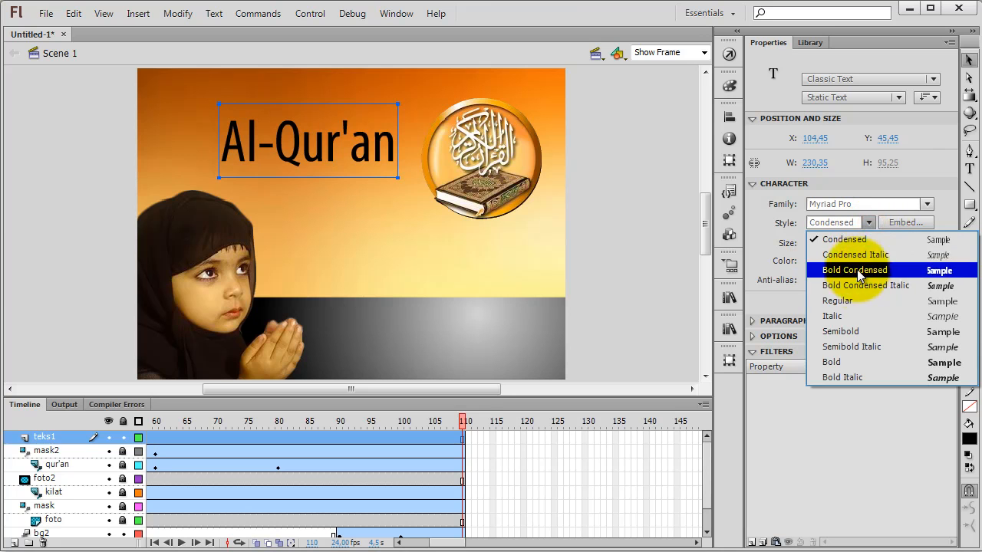
{"action": "left_click", "coordinate": [857, 270]}
{"action": "left_click", "coordinate": [633, 199]}
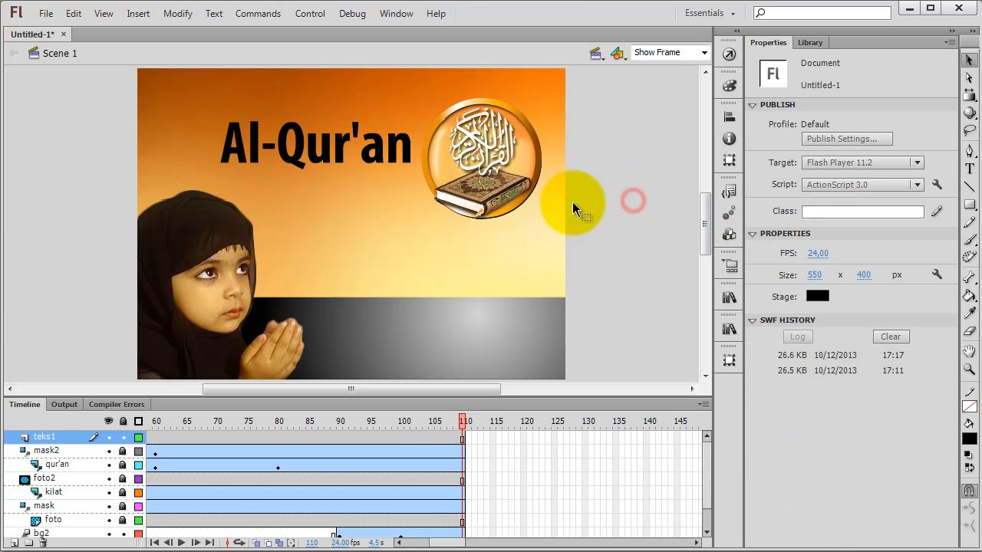
{"action": "left_click", "coordinate": [388, 171]}
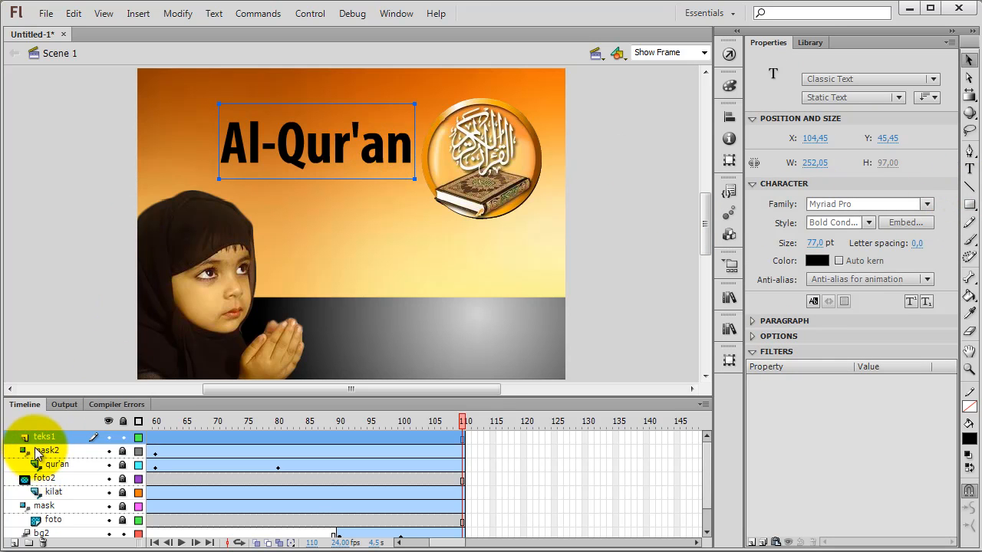
Step: Add a new layer above teks1 and name it teks2
{"action": "left_click", "coordinate": [16, 543]}
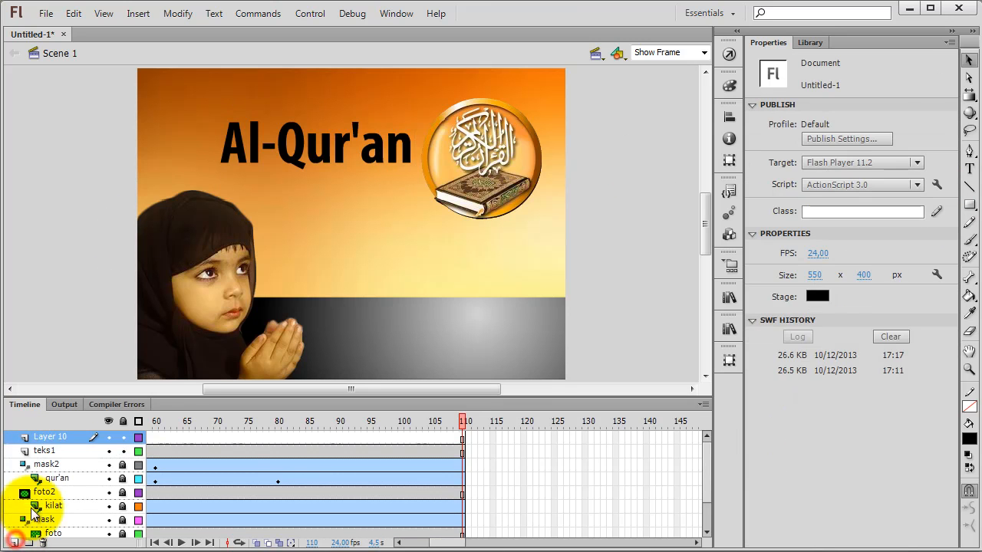
{"action": "double_click", "coordinate": [60, 438]}
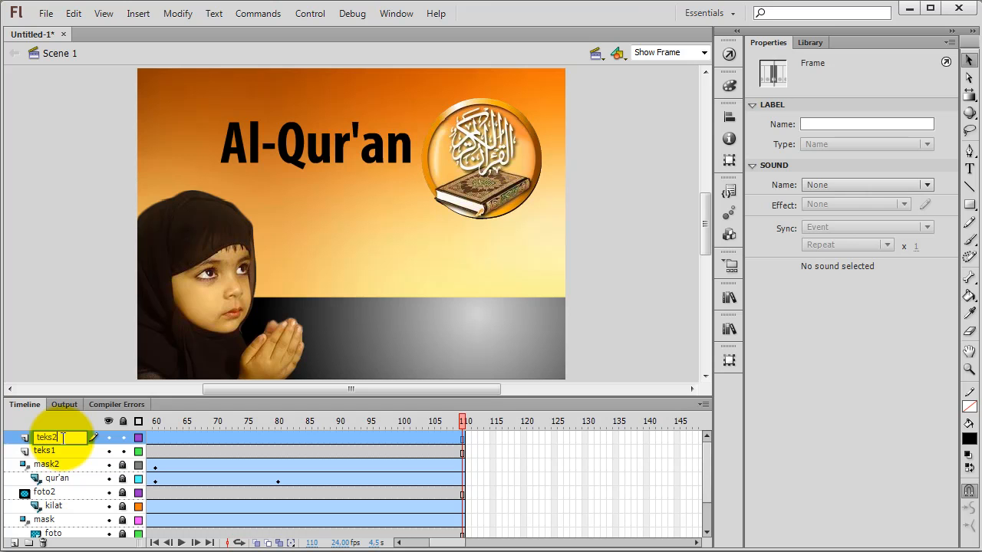
{"action": "type", "text": "teks2"}
{"action": "key", "text": "Return"}
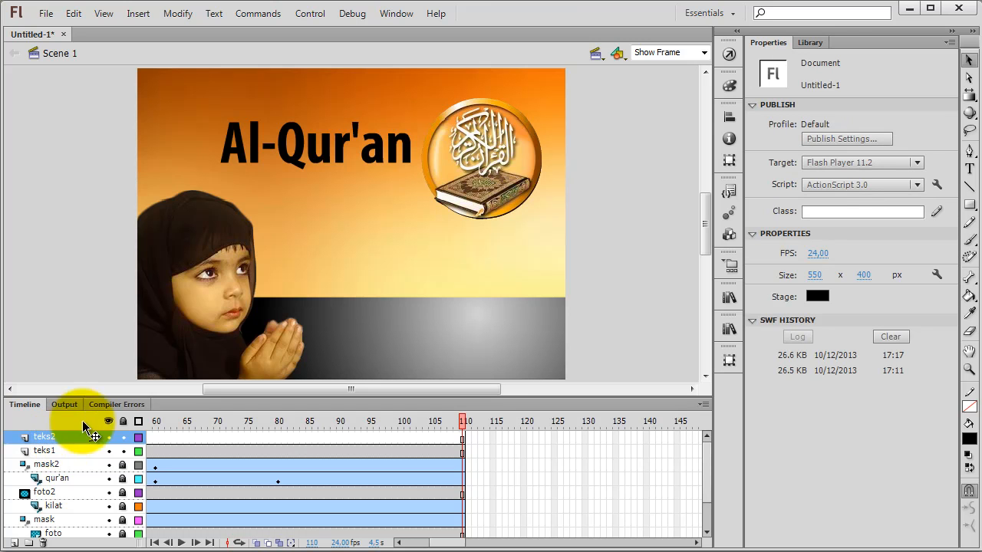
Step: Place a text box below the "Al-Qur'an" title on the teks2 layer and enter "petunjuk" in it
{"action": "left_click", "coordinate": [970, 169]}
{"action": "left_click", "coordinate": [307, 208]}
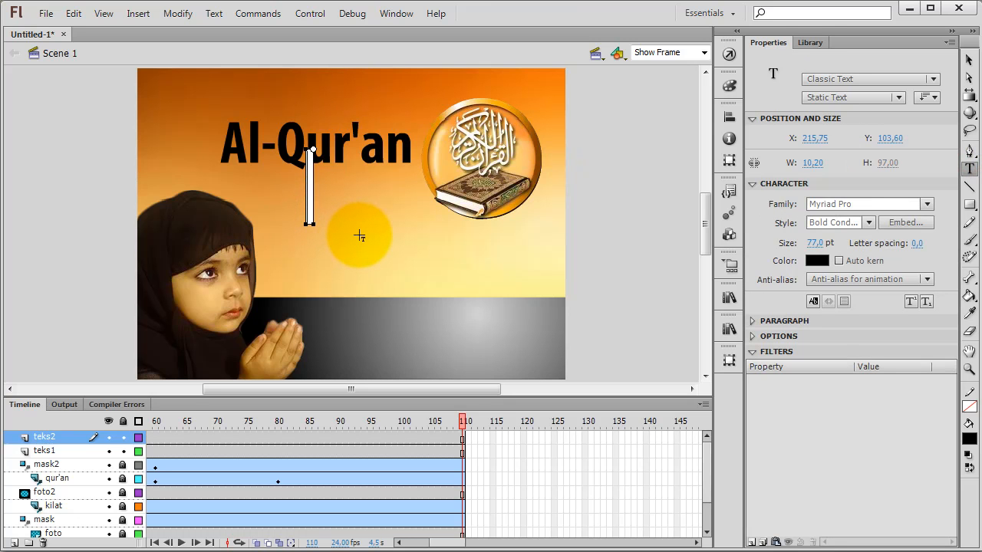
{"action": "type", "text": "p"}
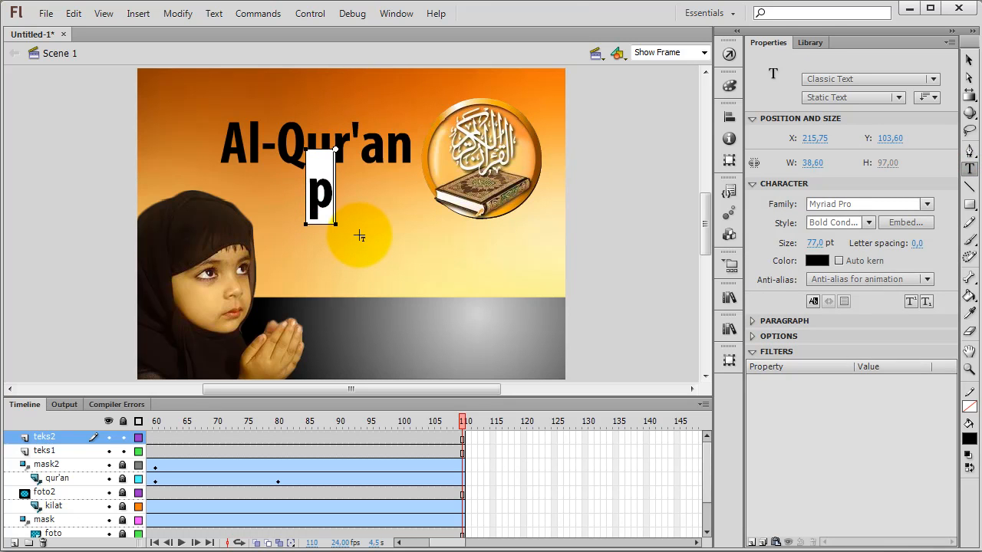
{"action": "type", "text": "e"}
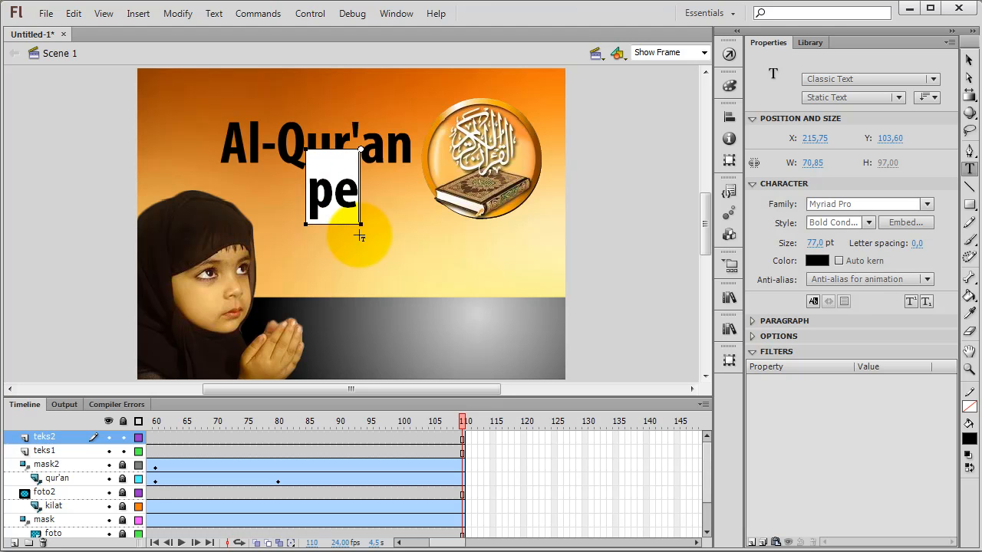
{"action": "type", "text": "tuntuk"}
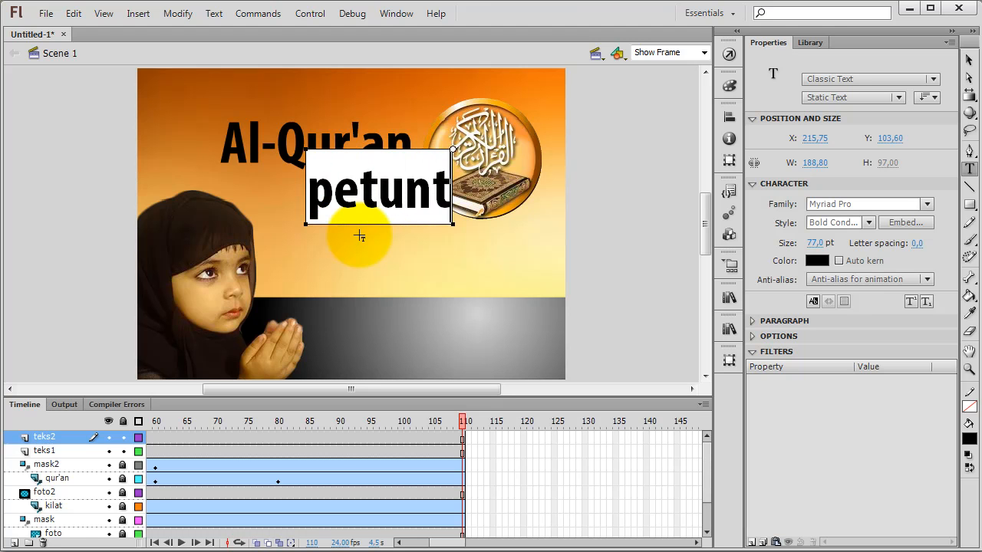
{"action": "key", "text": "BackSpace"}
{"action": "key", "text": "BackSpace"}
{"action": "key", "text": "BackSpace"}
{"action": "type", "text": "juk"}
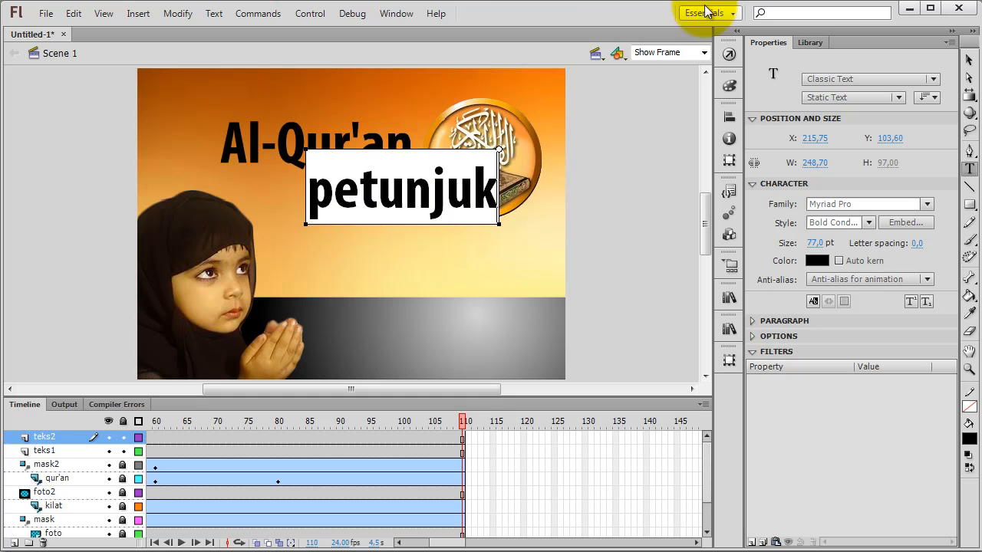
Step: Set the "petunjuk" text size to 48 pt and move it under the title's right end, at about X 195, Y 115
{"action": "left_click", "coordinate": [969, 59]}
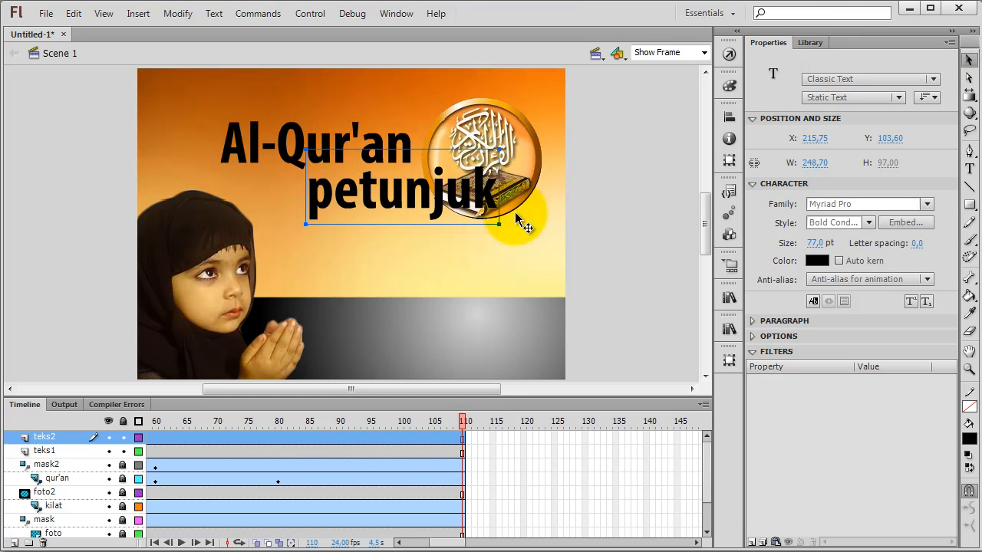
{"action": "left_click_drag", "start_coordinate": [817, 243], "coordinate": [771, 244]}
{"action": "left_click_drag", "start_coordinate": [382, 182], "coordinate": [369, 189]}
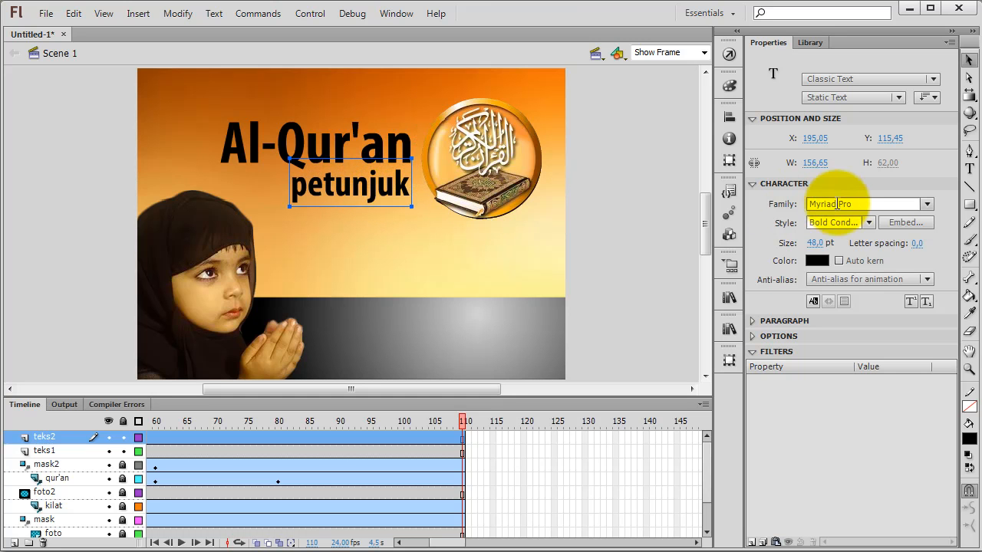
Step: Copy the "petunjuk" text and add a new layer named teks3 above teks2
{"action": "right_click", "coordinate": [374, 191]}
{"action": "left_click", "coordinate": [411, 207]}
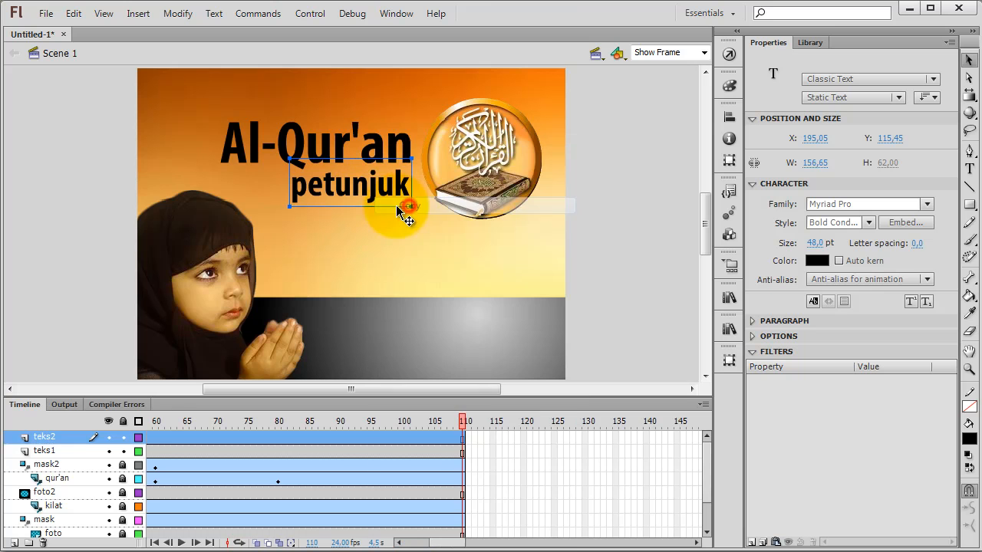
{"action": "left_click", "coordinate": [15, 542]}
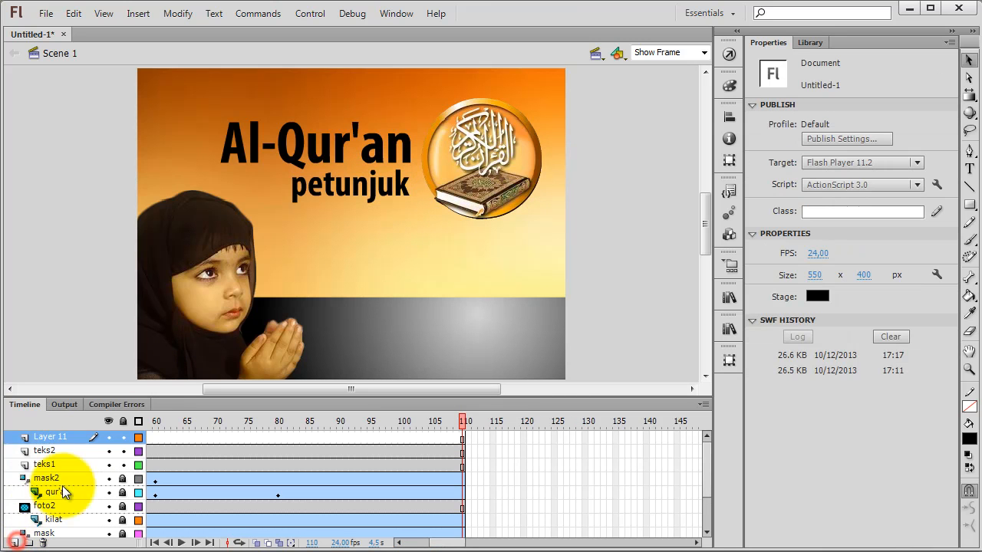
{"action": "double_click", "coordinate": [55, 440]}
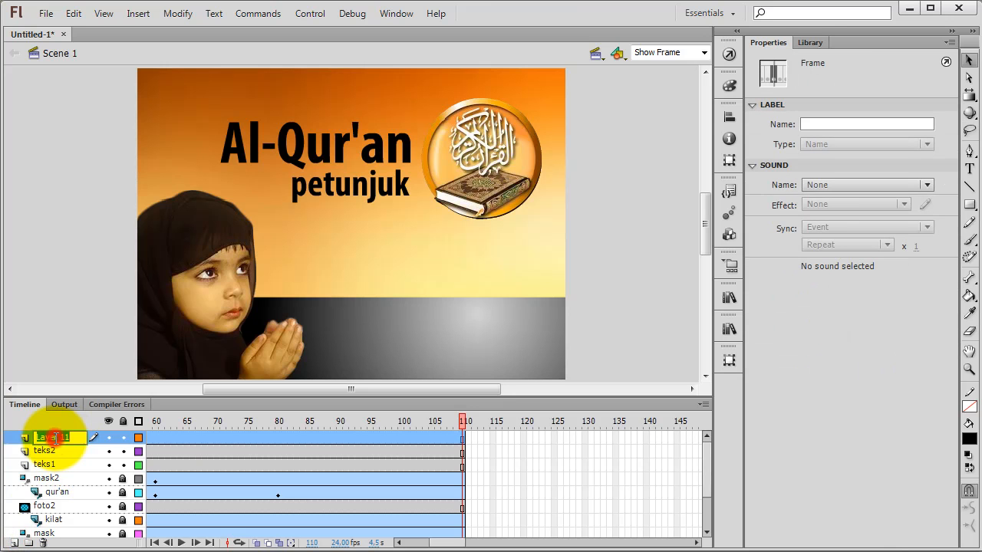
{"action": "type", "text": "te"}
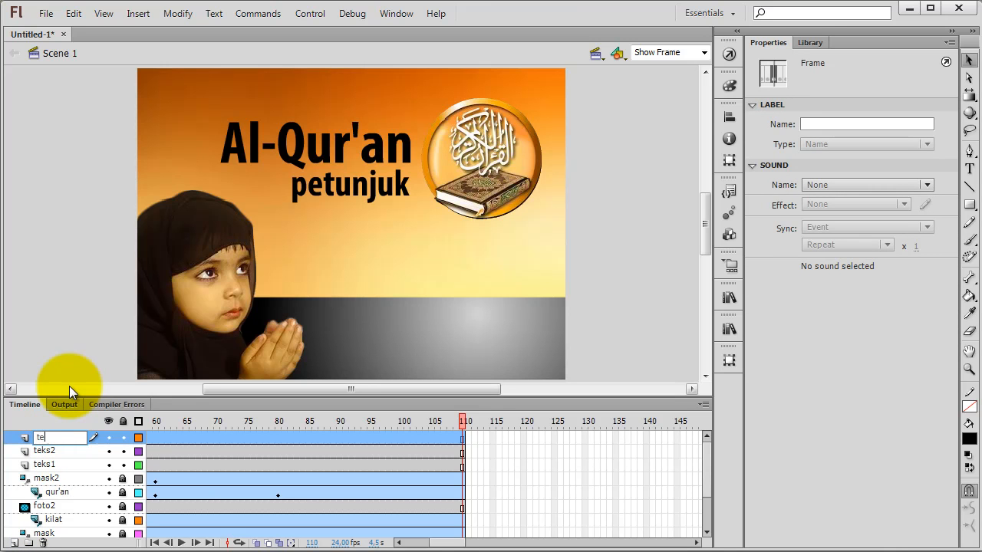
{"action": "type", "text": "ks3"}
{"action": "key", "text": "Return"}
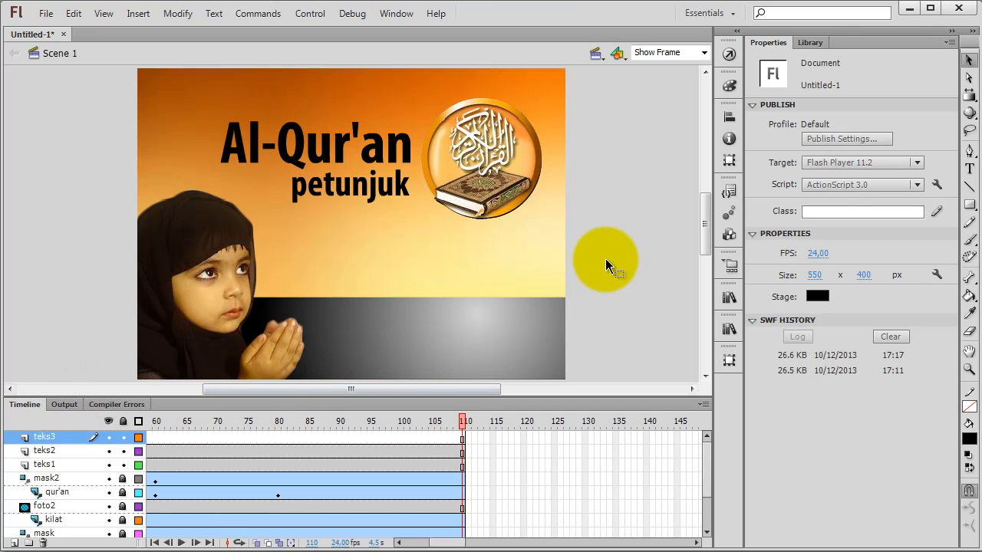
Step: Paste the copied "petunjuk" text in place on teks3 and move it straight down to about Y 157
{"action": "right_click", "coordinate": [607, 262]}
{"action": "left_click", "coordinate": [659, 321]}
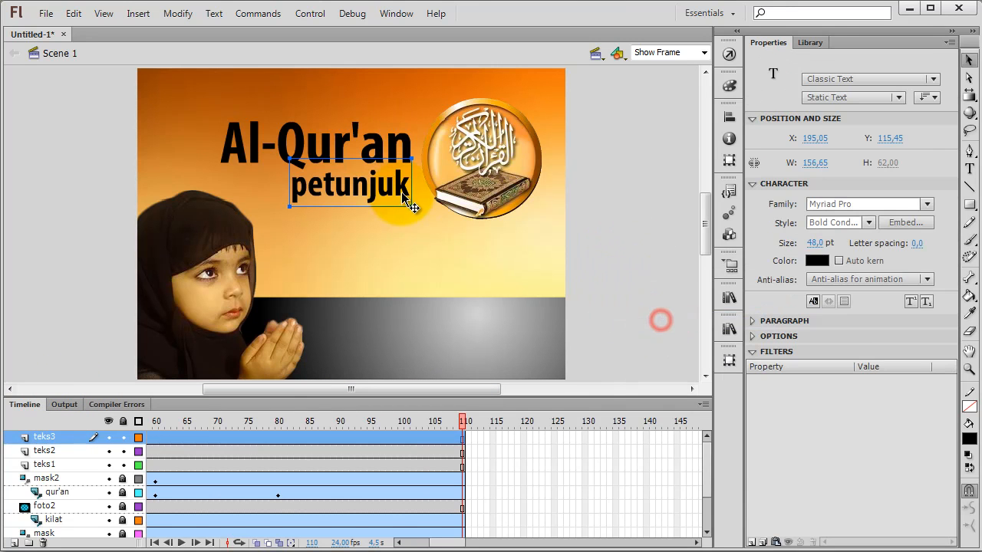
{"action": "left_click_drag", "start_coordinate": [399, 201], "coordinate": [399, 234]}
{"action": "key", "text": "Up"}
{"action": "key", "text": "Up"}
{"action": "key", "text": "Up"}
{"action": "key", "text": "Up"}
{"action": "key", "text": "Up"}
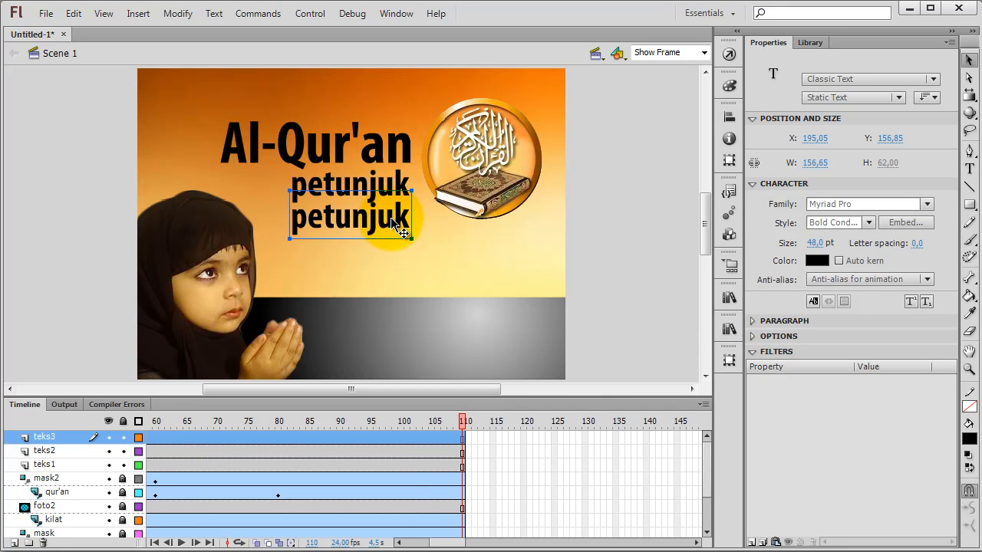
Step: Replace the wording of the lower "petunjuk" copy with "bagi orang"
{"action": "double_click", "coordinate": [394, 224]}
{"action": "left_click", "coordinate": [293, 222]}
{"action": "left_click_drag", "start_coordinate": [293, 221], "coordinate": [417, 218]}
{"action": "type", "text": "b"}
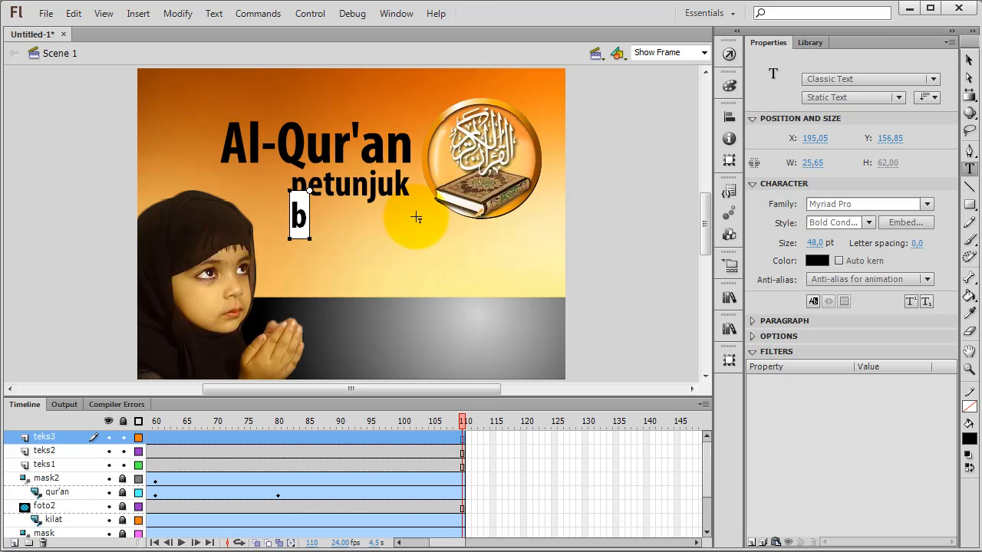
{"action": "type", "text": "agi ora"}
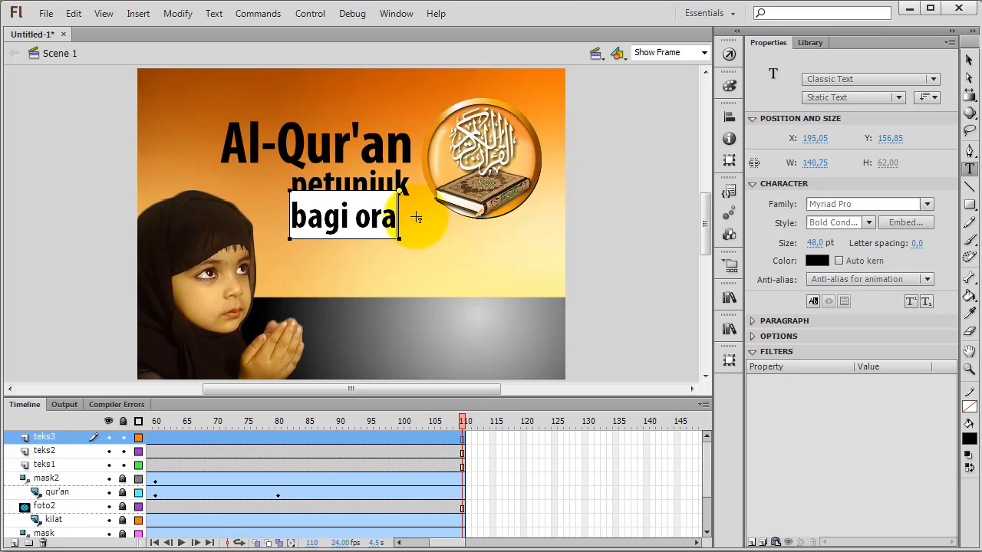
{"action": "type", "text": "ng"}
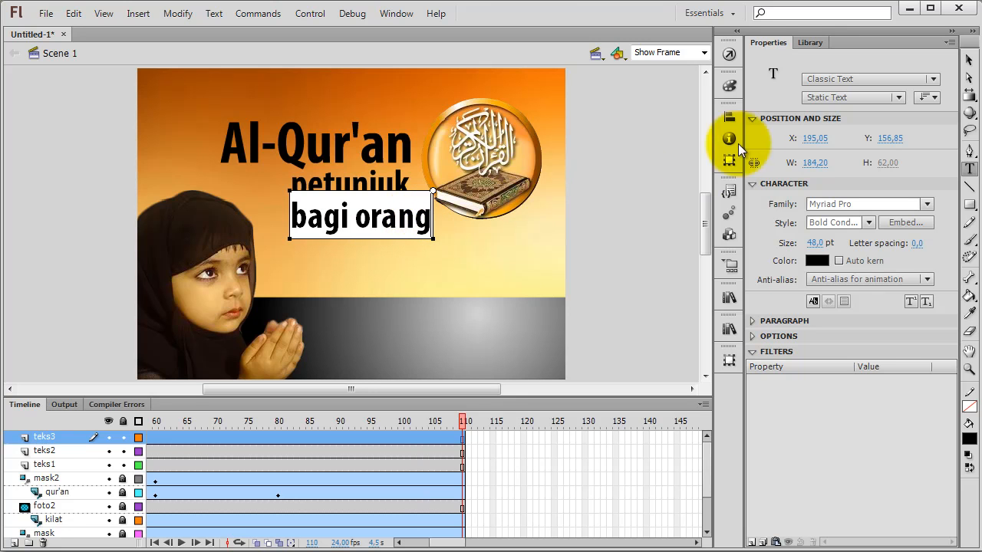
{"action": "left_click", "coordinate": [967, 61]}
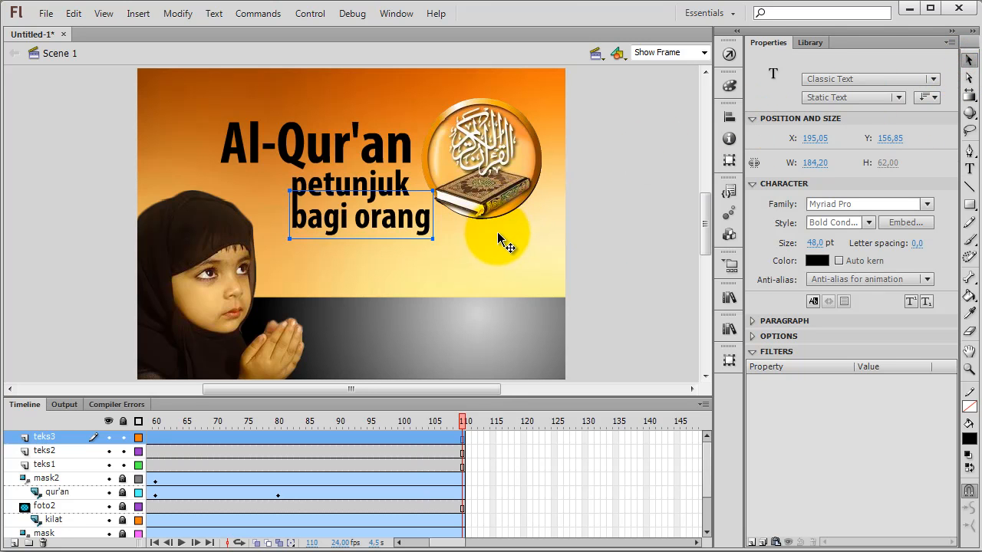
{"action": "left_click", "coordinate": [607, 222]}
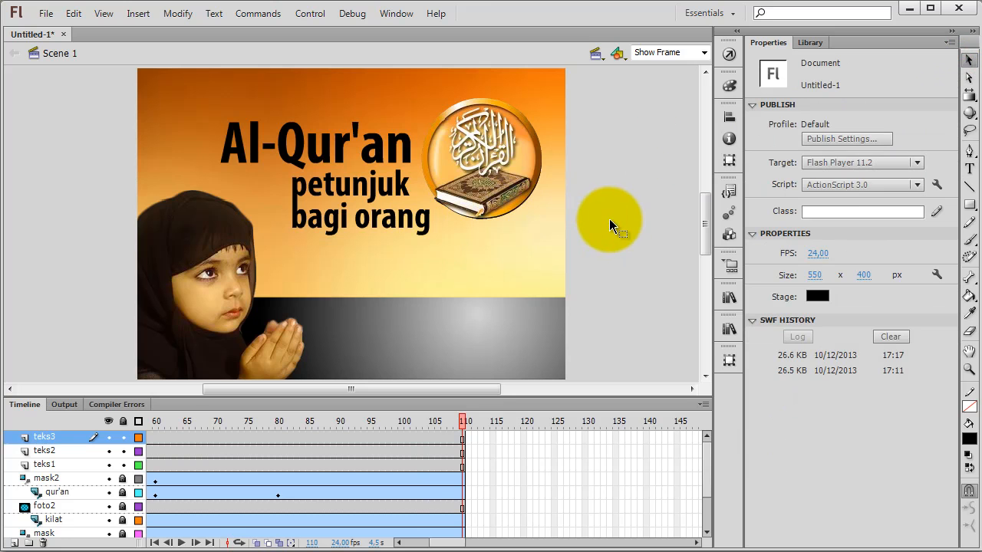
Step: Nudge the "bagi orang" text down slightly to about Y 160
{"action": "left_click", "coordinate": [413, 220]}
{"action": "key", "text": "Down"}
{"action": "key", "text": "Down"}
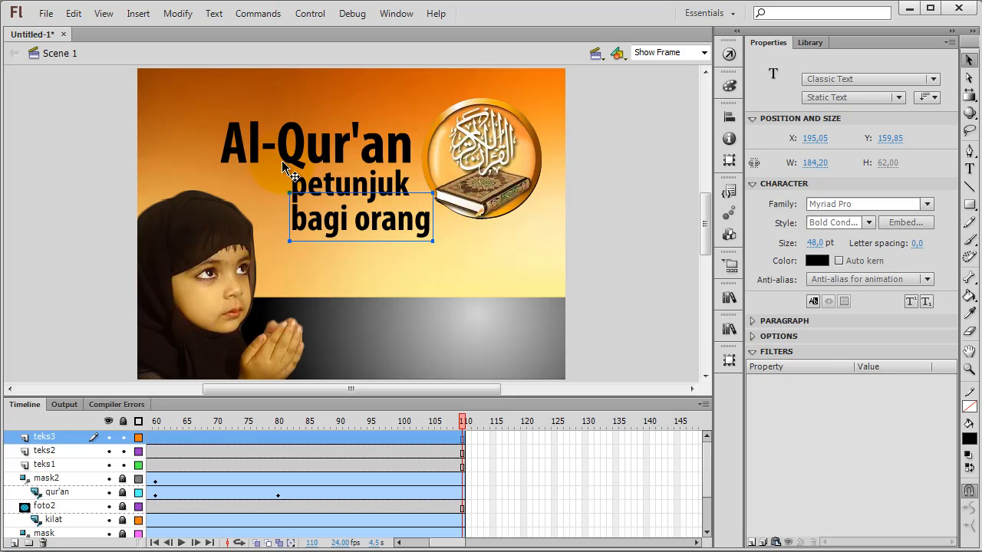
Step: Add a new layer above teks3 and name it teks4
{"action": "left_click", "coordinate": [14, 544]}
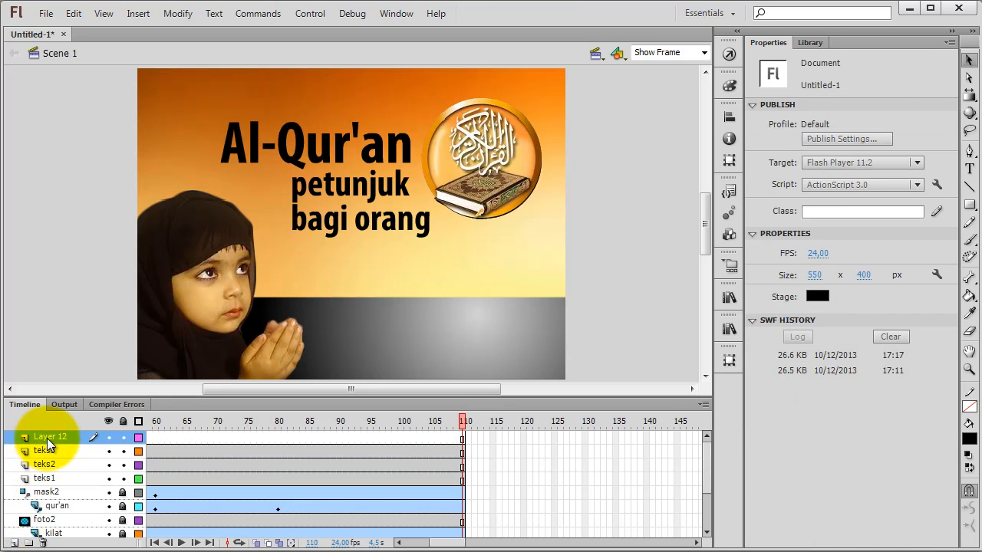
{"action": "double_click", "coordinate": [51, 437]}
{"action": "type", "text": "teks4"}
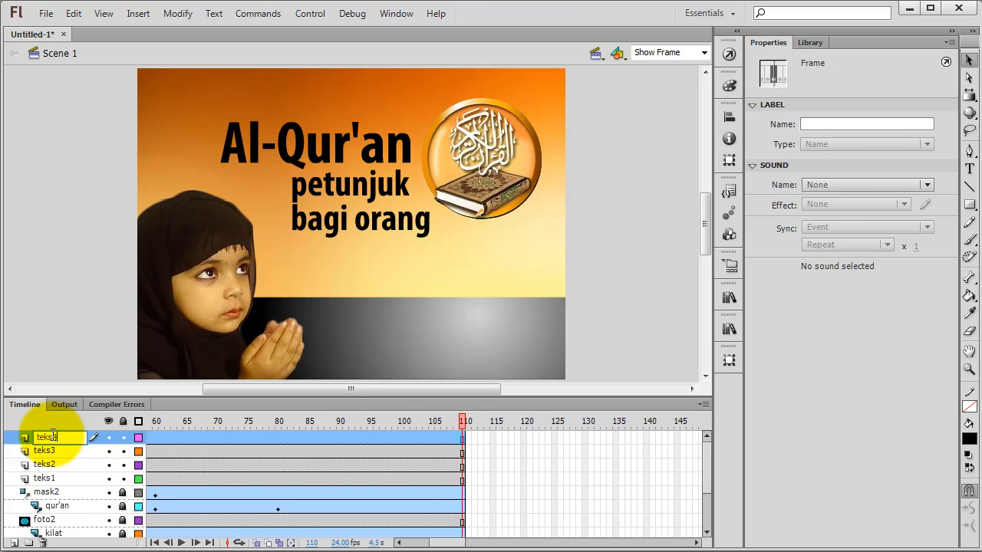
{"action": "key", "text": "Return"}
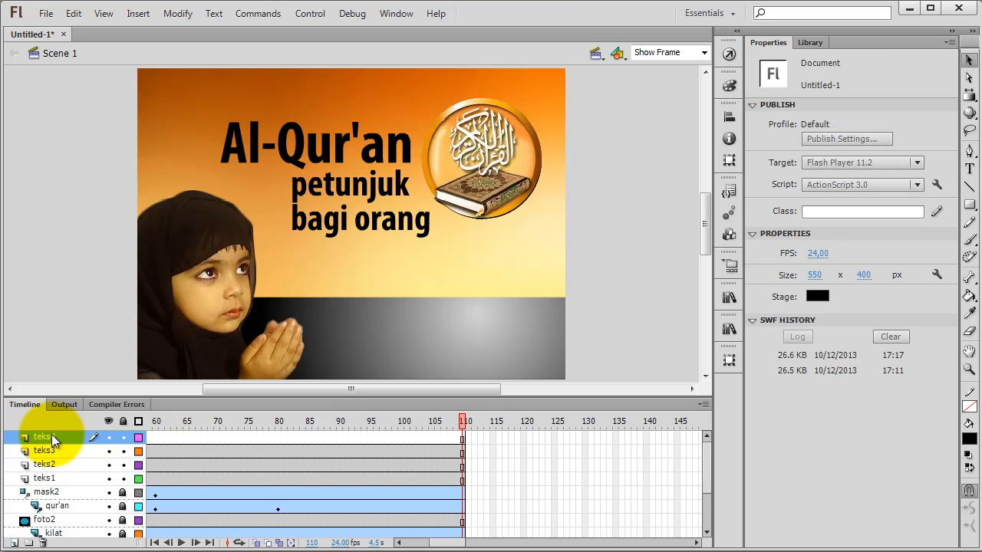
Step: Copy the "Al-Qur'an" text, paste it in place on teks4, and move the copy to about X 269, Y 217
{"action": "right_click", "coordinate": [329, 150]}
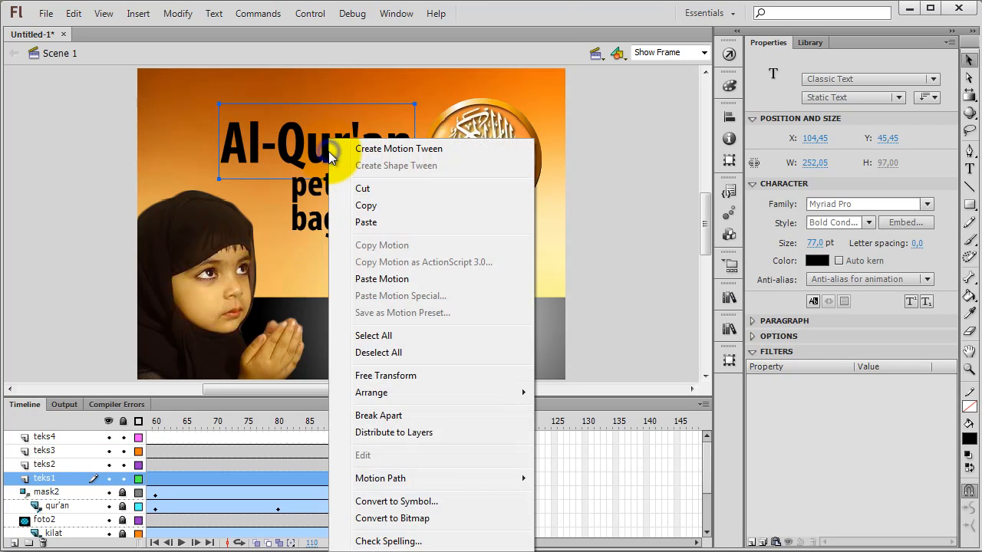
{"action": "left_click", "coordinate": [367, 205]}
{"action": "left_click", "coordinate": [51, 439]}
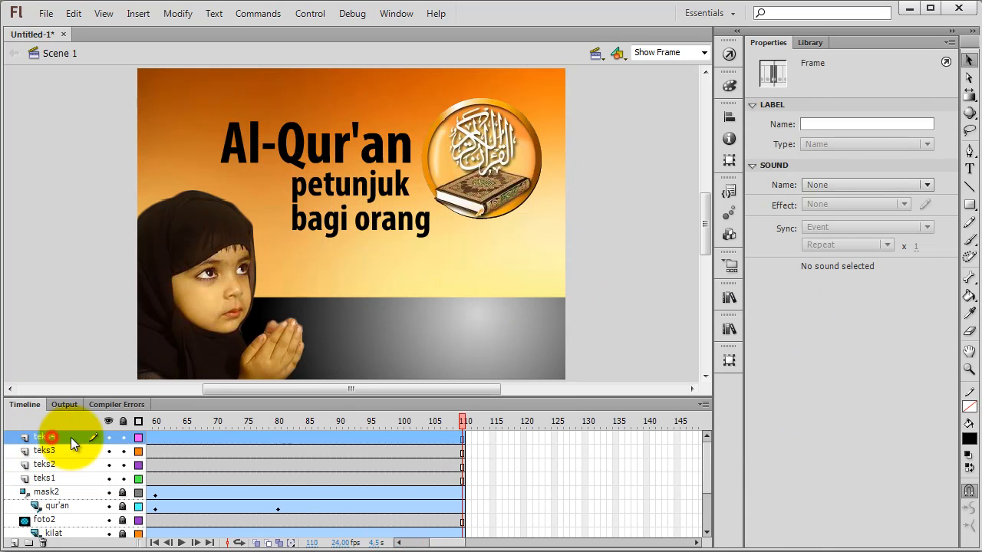
{"action": "right_click", "coordinate": [597, 323]}
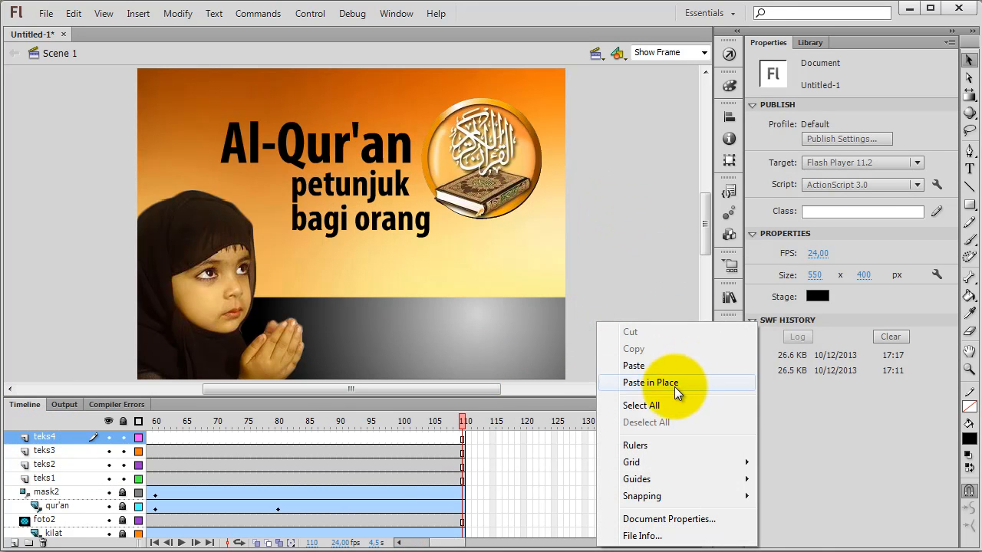
{"action": "left_click", "coordinate": [674, 386]}
{"action": "left_click_drag", "start_coordinate": [324, 165], "coordinate": [452, 287]}
Step: Replace the wording of the lower "Al-Qur'an" copy with "berIMAN"
{"action": "double_click", "coordinate": [401, 296]}
{"action": "left_click_drag", "start_coordinate": [350, 281], "coordinate": [543, 278]}
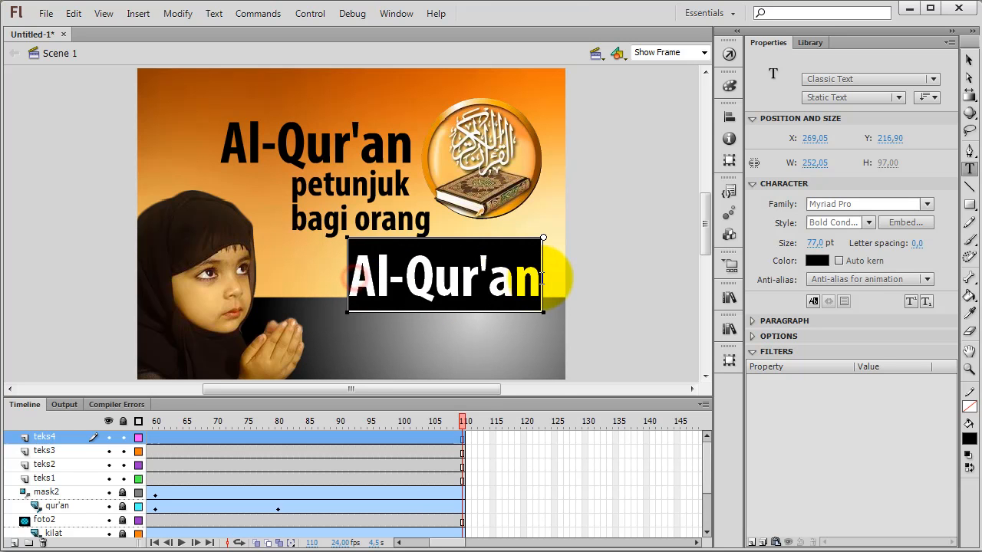
{"action": "type", "text": "ber"}
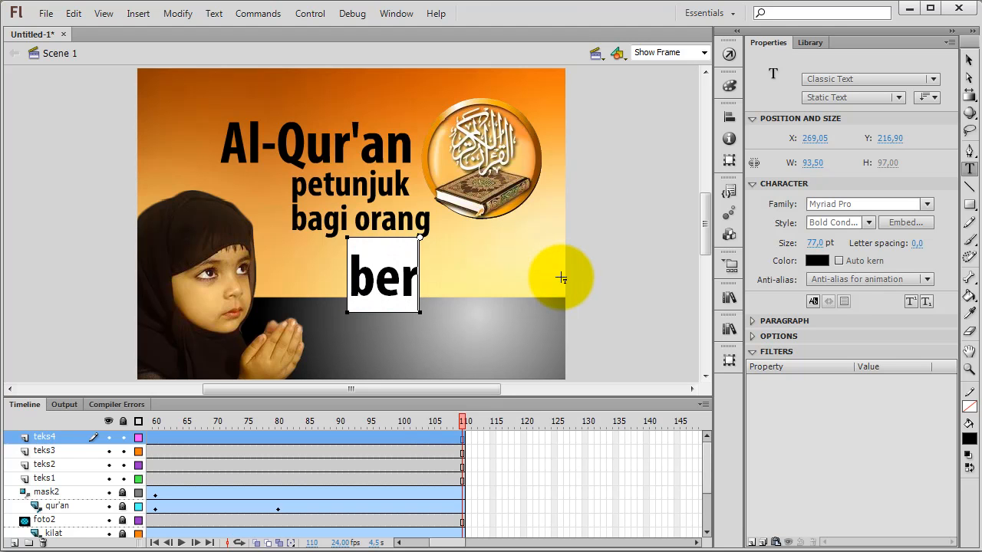
{"action": "type", "text": "IMAN"}
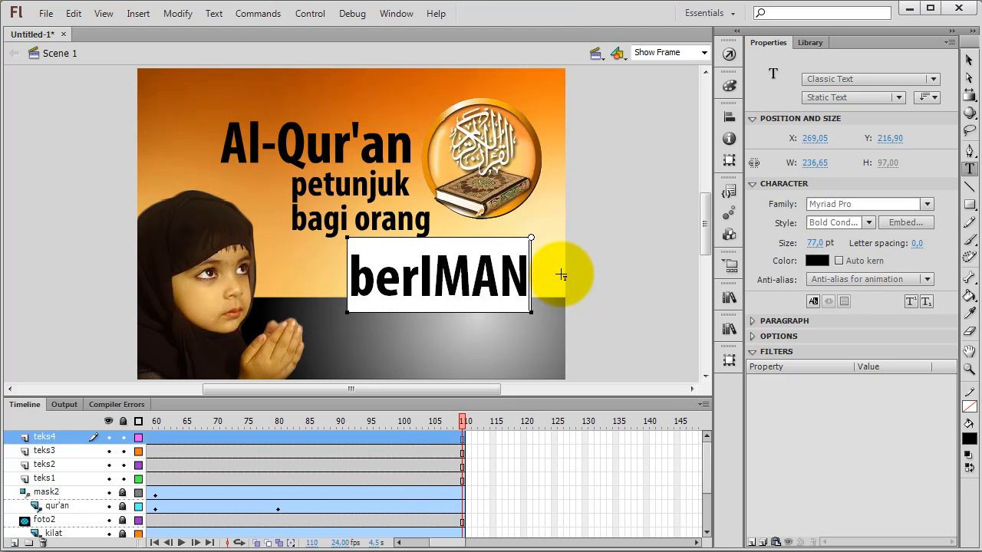
{"action": "left_click", "coordinate": [968, 61]}
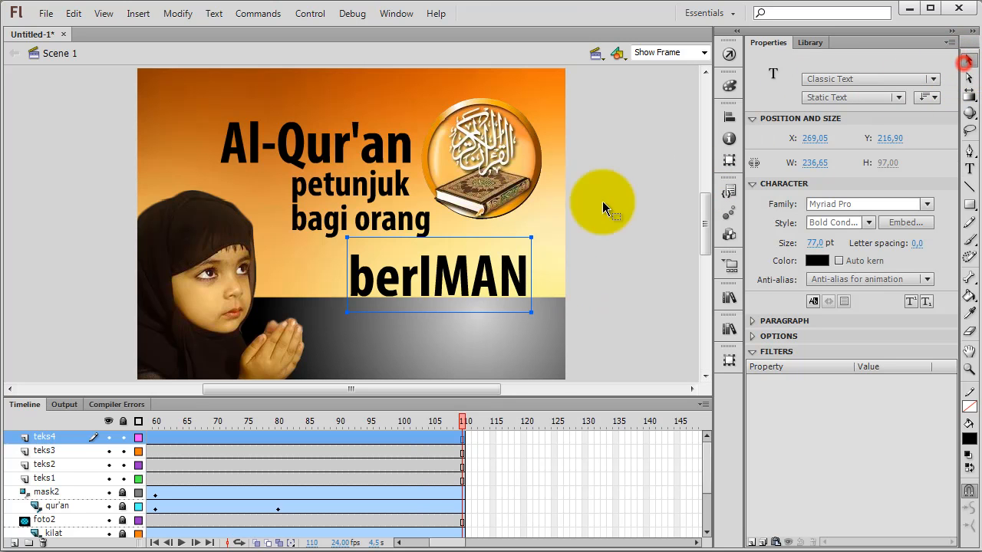
Step: Nudge the "berIMAN" text down slightly to about Y 219
{"action": "left_click", "coordinate": [491, 282]}
{"action": "left_click_drag", "start_coordinate": [489, 282], "coordinate": [485, 281]}
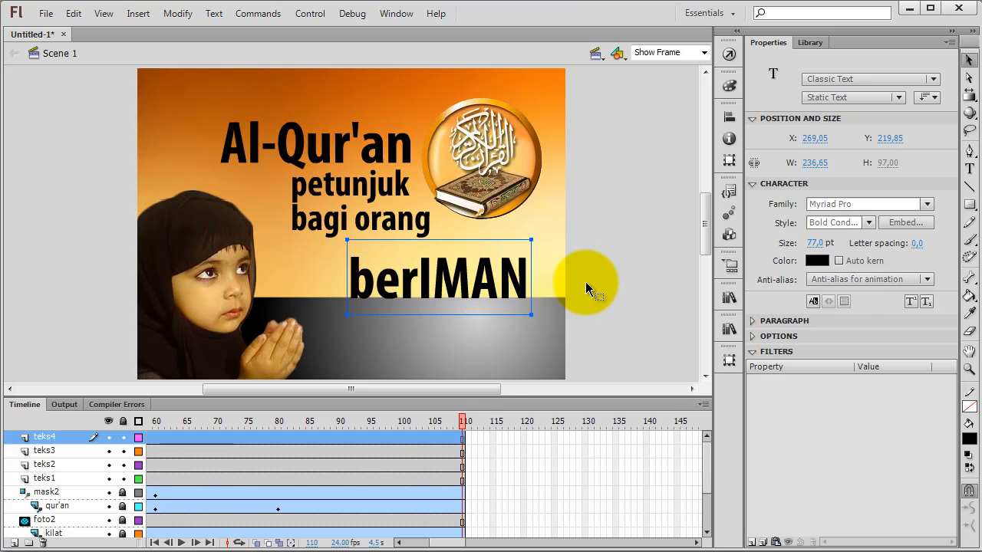
{"action": "left_click", "coordinate": [623, 272]}
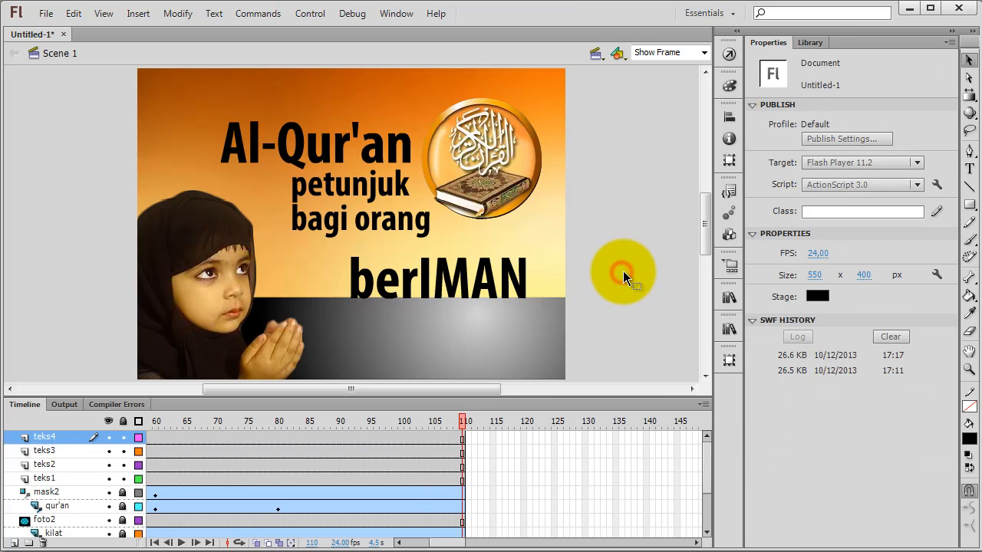
{"action": "left_click", "coordinate": [490, 274]}
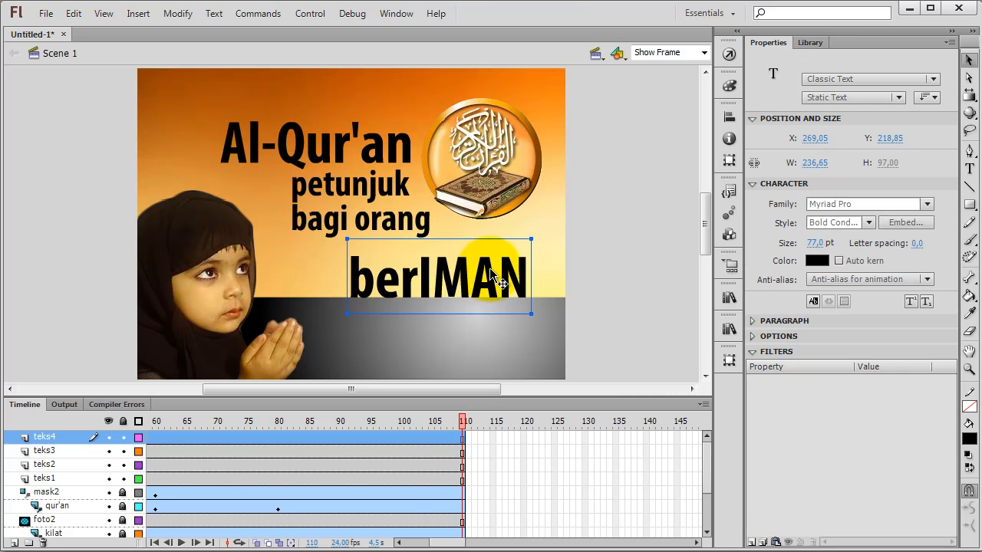
{"action": "left_click", "coordinate": [590, 238]}
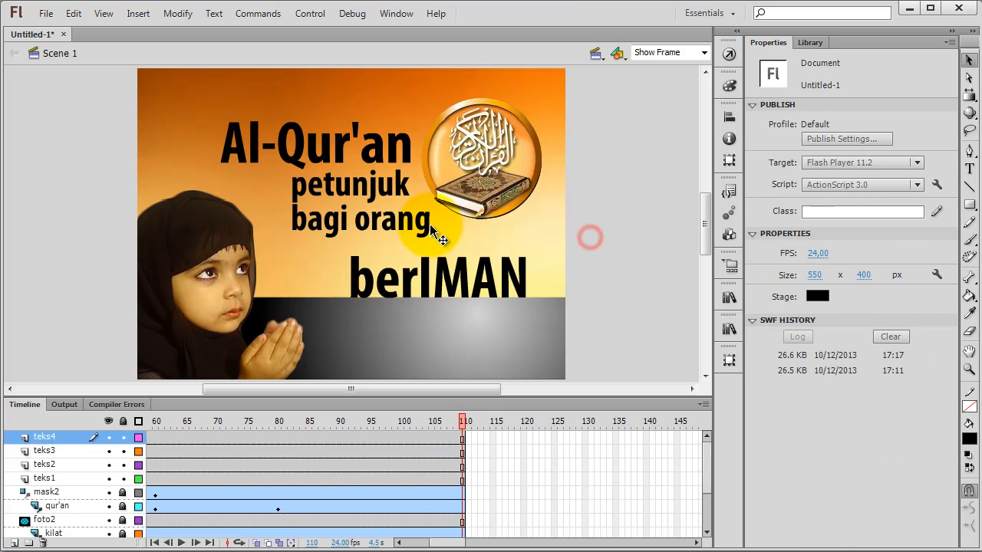
{"action": "left_click", "coordinate": [411, 277]}
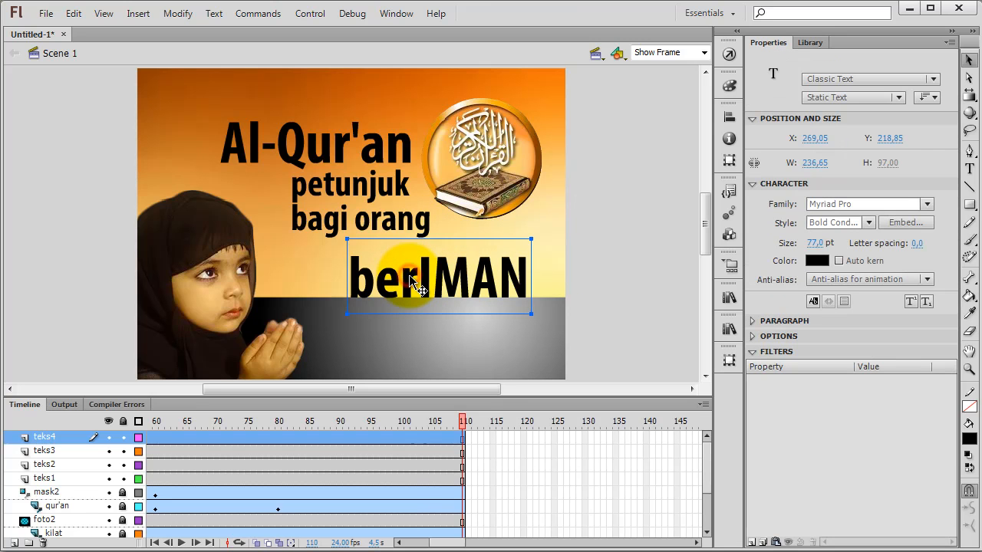
Step: Nudge the "bagi orang" text on teks3 down slightly to about Y 162
{"action": "left_click", "coordinate": [426, 221]}
{"action": "key", "text": "Down"}
{"action": "key", "text": "Down"}
{"action": "key", "text": "Down"}
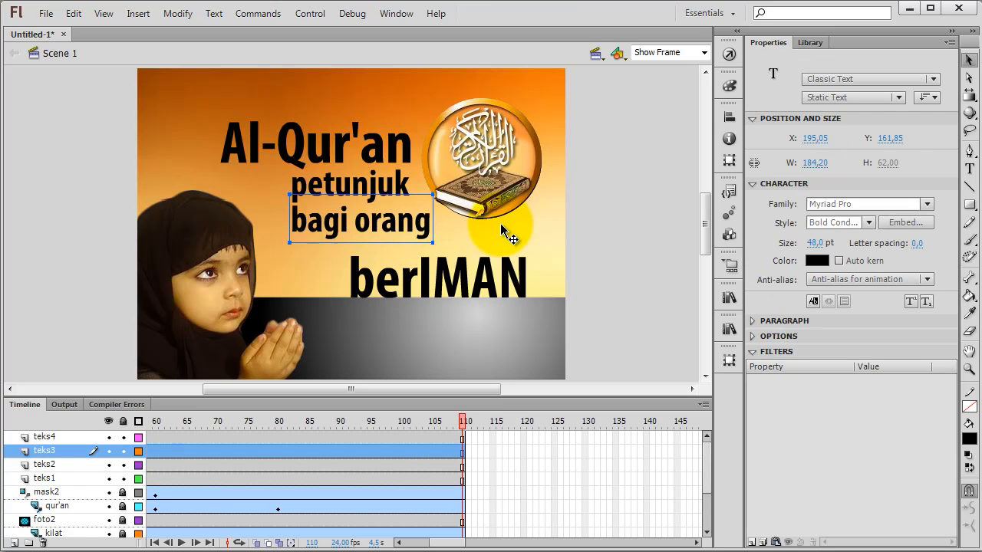
Step: Set the "berIMAN" text size to 92 pt and move it up and left to about X 231, Y 204
{"action": "left_click", "coordinate": [466, 280]}
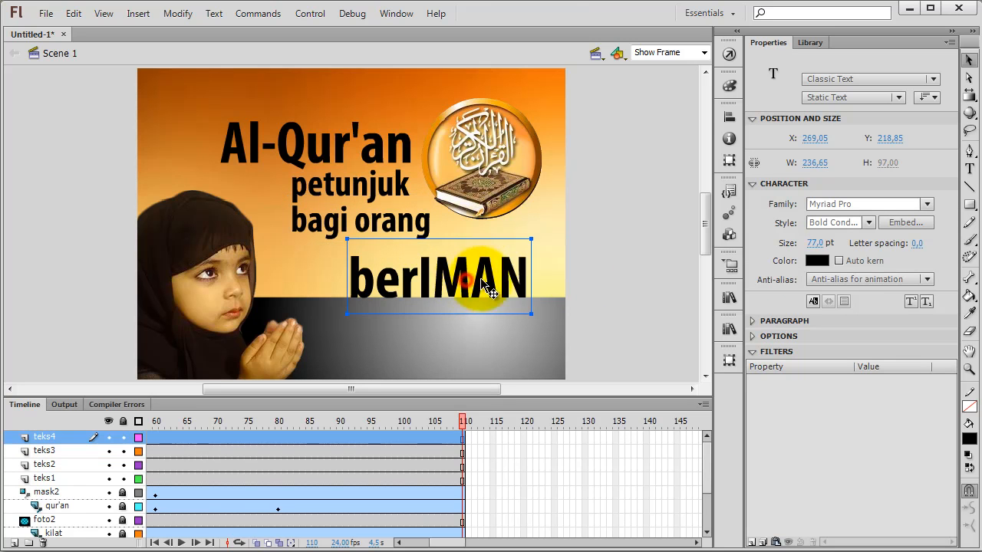
{"action": "left_click", "coordinate": [815, 243]}
{"action": "type", "text": "92"}
{"action": "key", "text": "Return"}
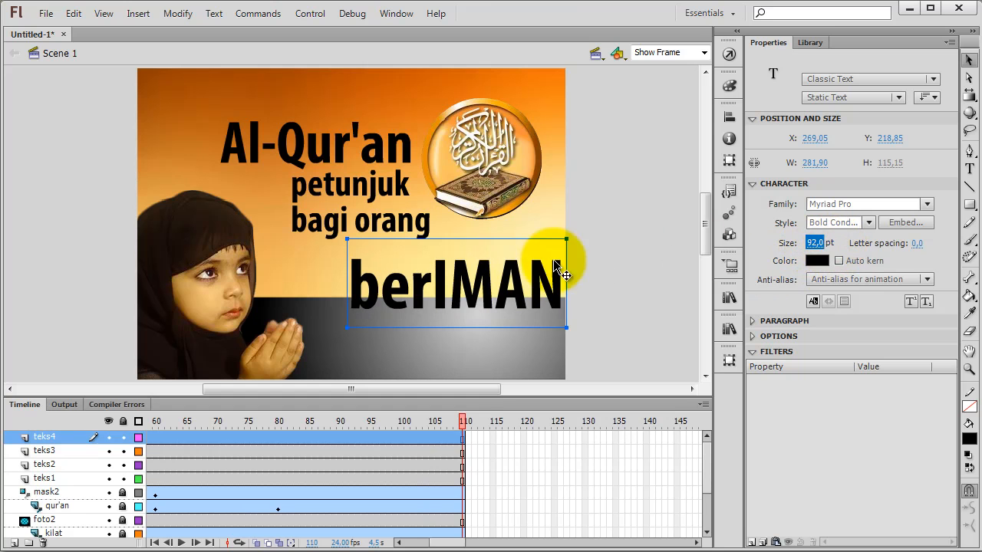
{"action": "left_click_drag", "start_coordinate": [470, 276], "coordinate": [454, 264]}
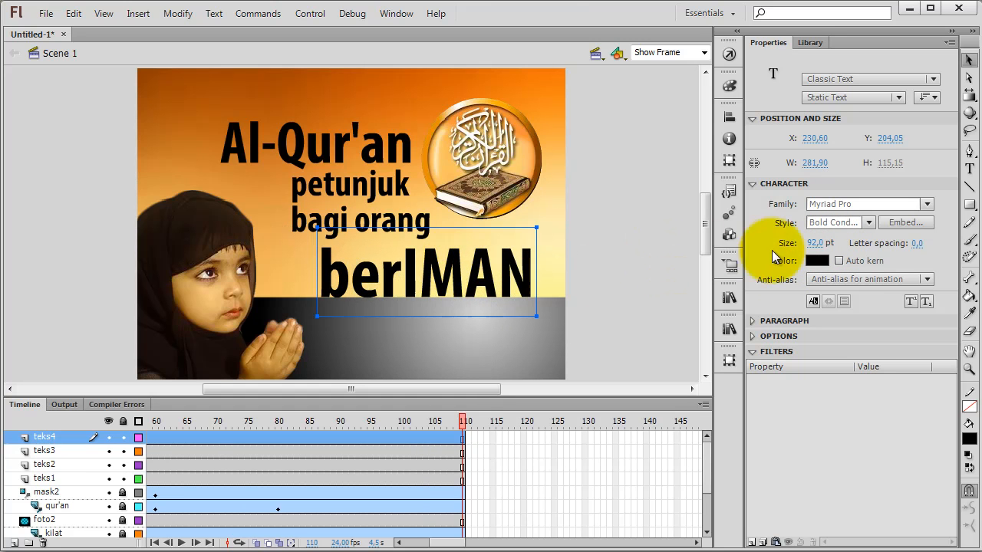
Step: Set the "berIMAN" text size to 96 pt and move it right to about X 244
{"action": "left_click", "coordinate": [818, 245]}
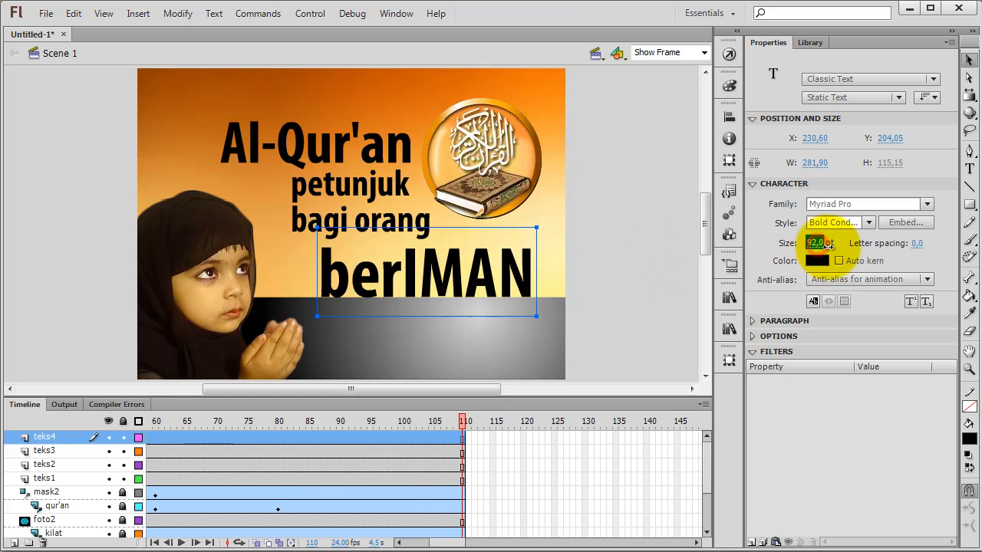
{"action": "type", "text": "96"}
{"action": "key", "text": "Return"}
{"action": "left_click", "coordinate": [622, 239]}
{"action": "left_click_drag", "start_coordinate": [459, 269], "coordinate": [470, 267]}
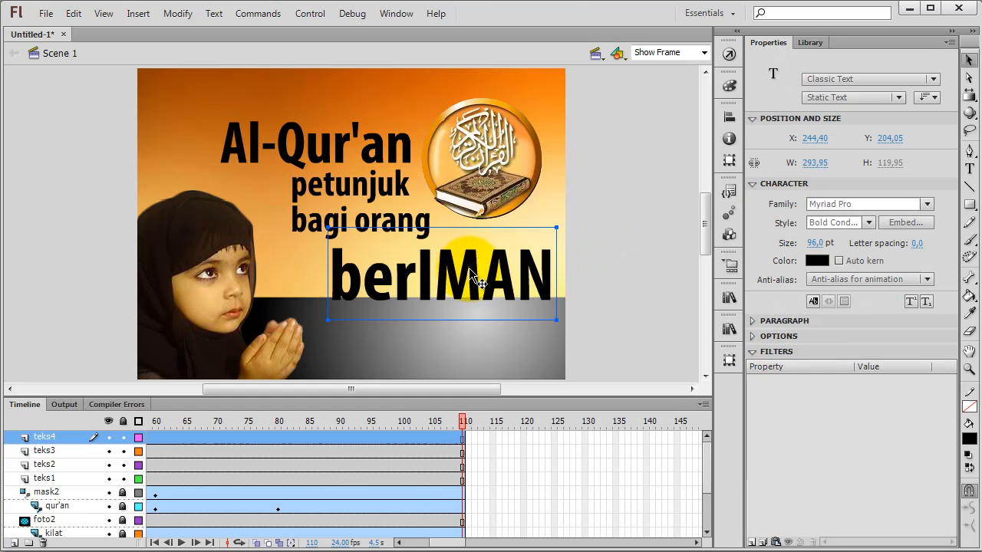
{"action": "left_click", "coordinate": [623, 187]}
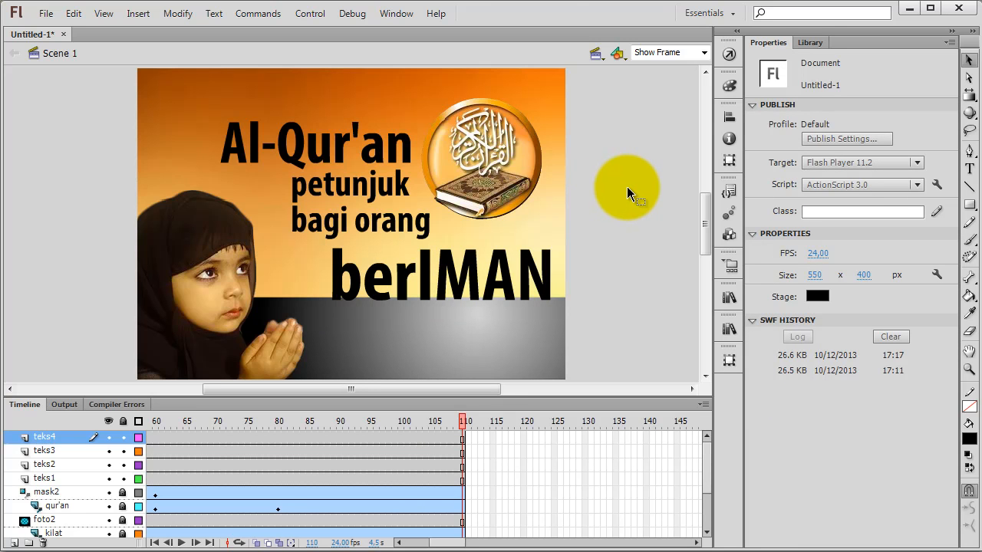
Step: Nudge the "berIMAN" text up to about Y 201 so it rests on the edge of the dark floor
{"action": "left_click", "coordinate": [476, 264]}
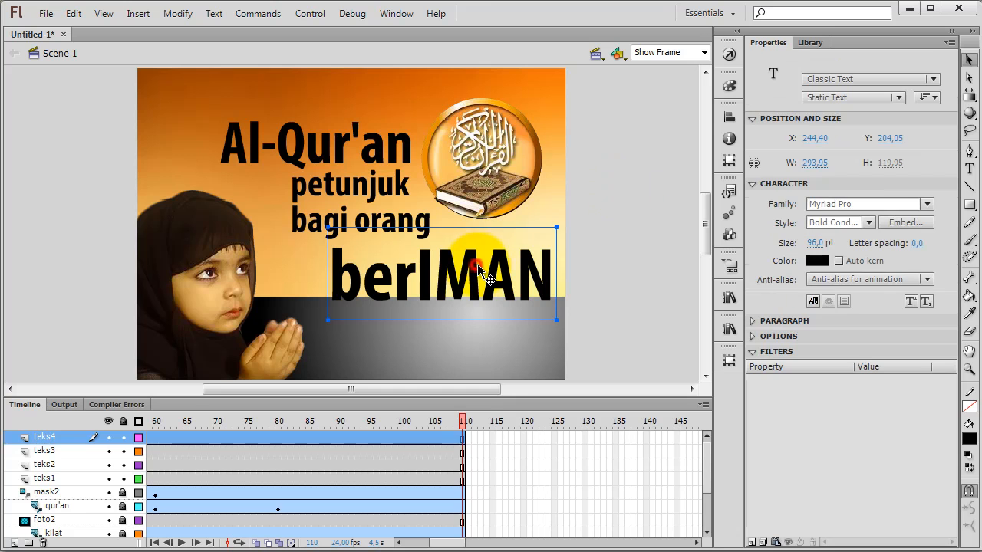
{"action": "key", "text": "Up"}
{"action": "key", "text": "Up"}
{"action": "key", "text": "Up"}
{"action": "key", "text": "Up"}
{"action": "key", "text": "Down"}
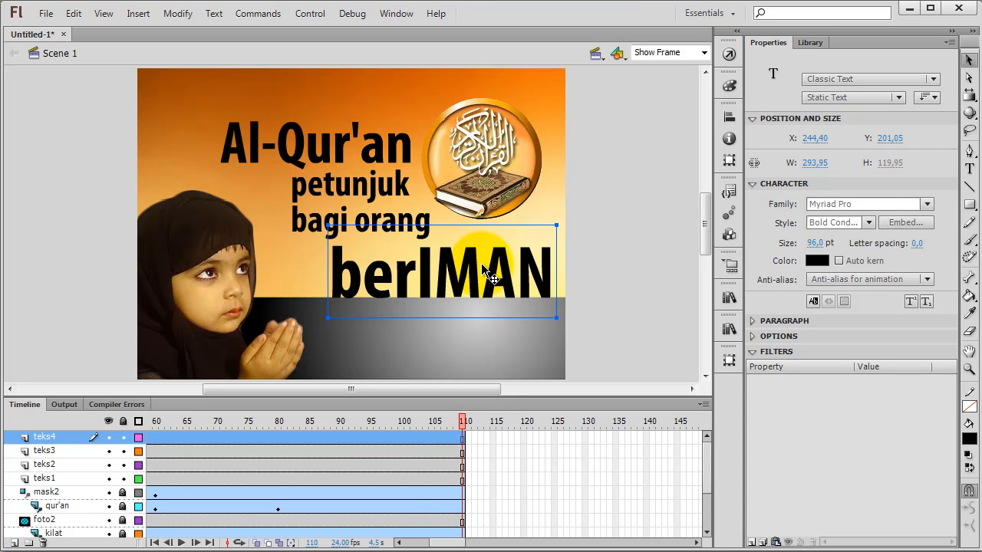
{"action": "left_click", "coordinate": [615, 230]}
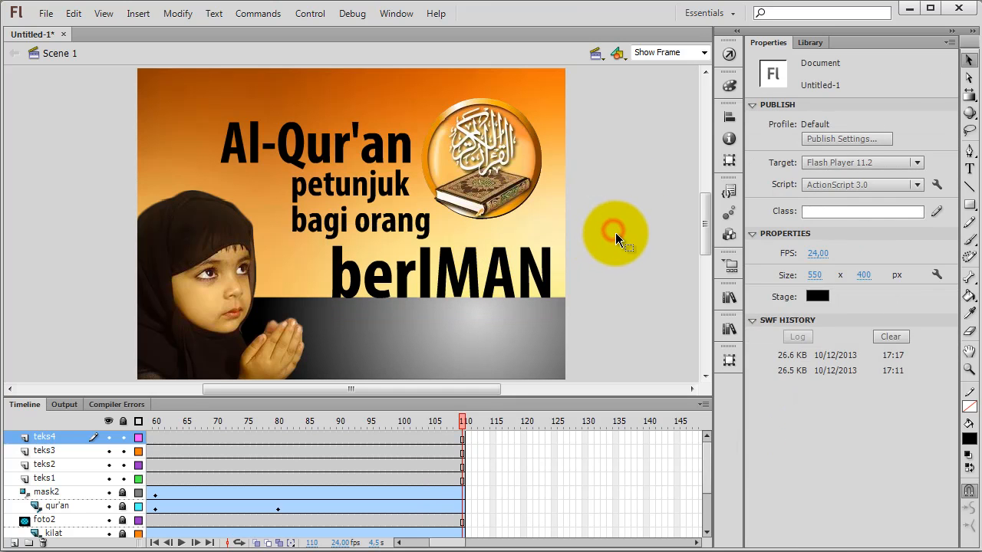
Step: Convert the "Al-Qur'an" text on teks1 to a Movie Clip symbol, keeping the default symbol name
{"action": "left_click", "coordinate": [388, 162]}
{"action": "right_click", "coordinate": [382, 158]}
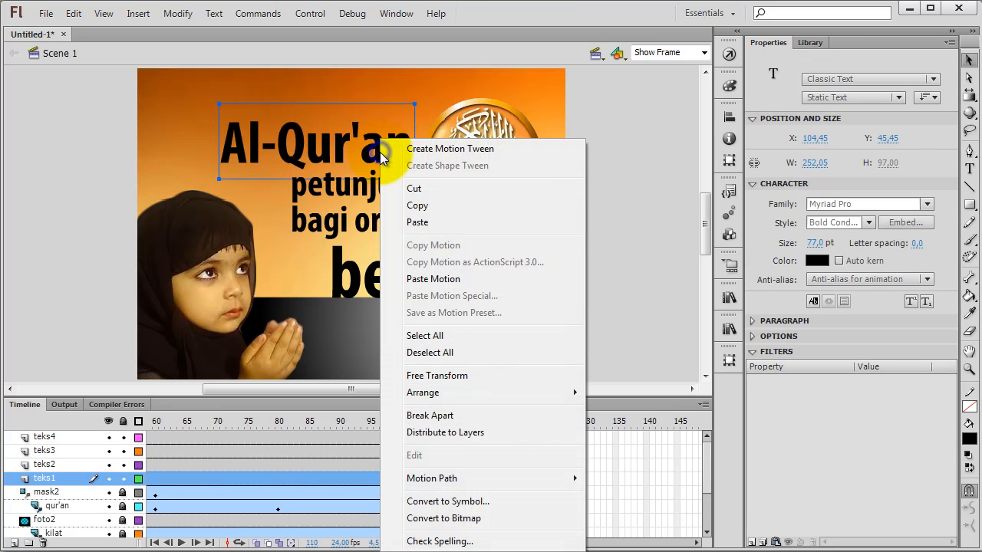
{"action": "left_click", "coordinate": [466, 503]}
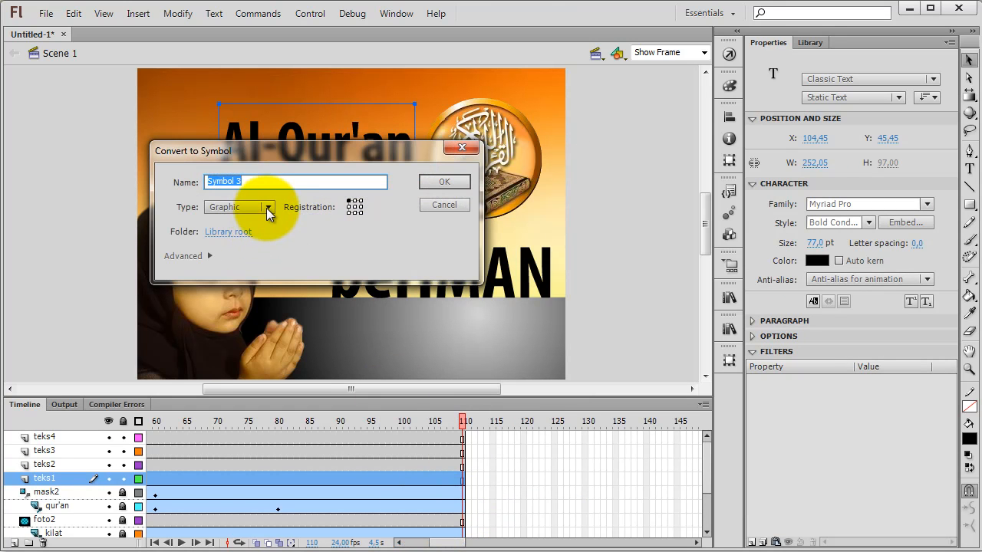
{"action": "left_click", "coordinate": [267, 207]}
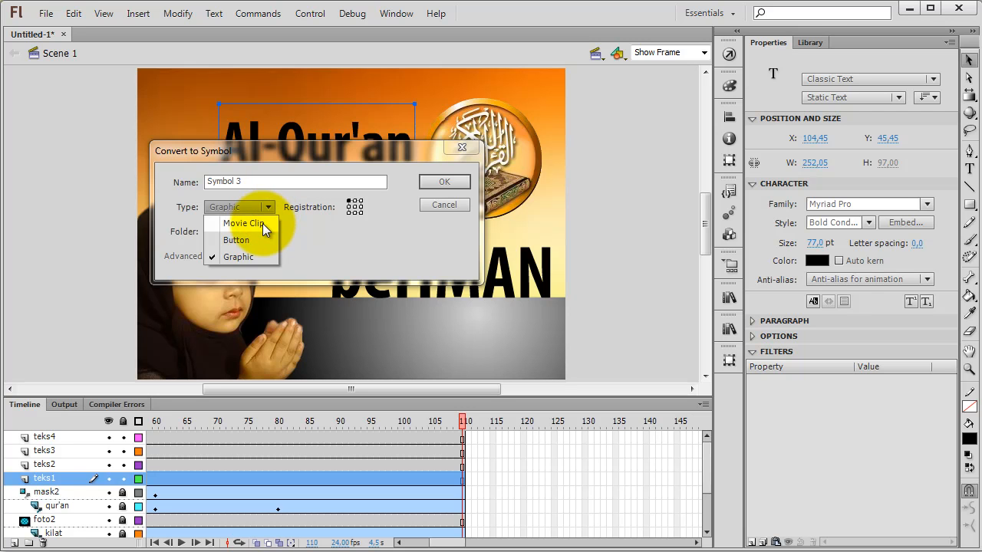
{"action": "left_click", "coordinate": [262, 224]}
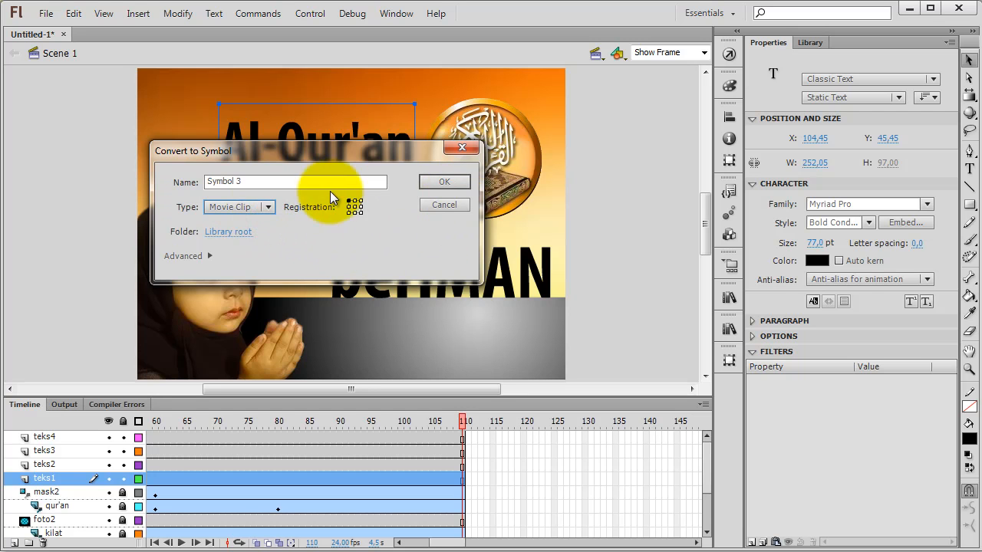
{"action": "left_click", "coordinate": [439, 185]}
Step: Convert the "petunjuk" text on teks2 to a Movie Clip symbol with the default name
{"action": "left_click", "coordinate": [370, 188]}
{"action": "right_click", "coordinate": [370, 190]}
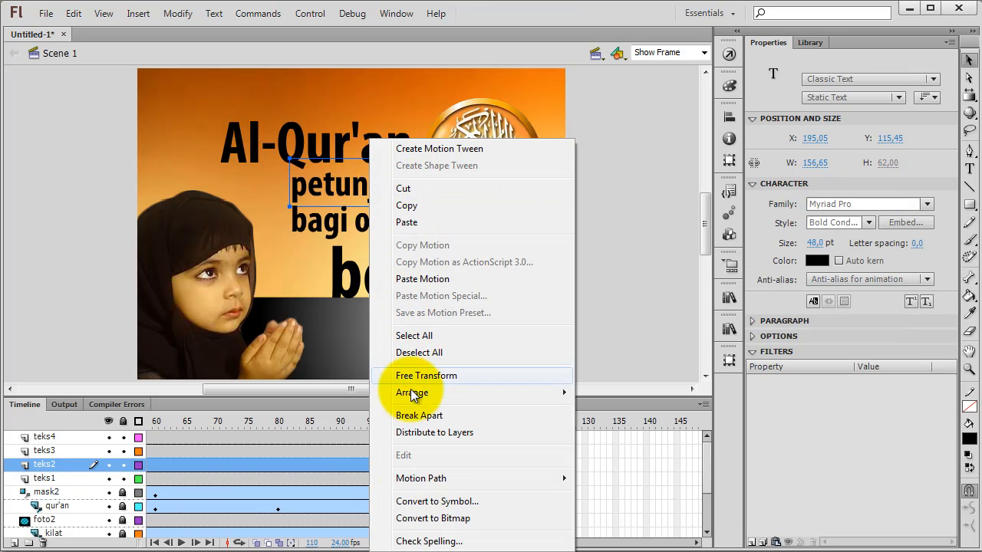
{"action": "left_click", "coordinate": [411, 502]}
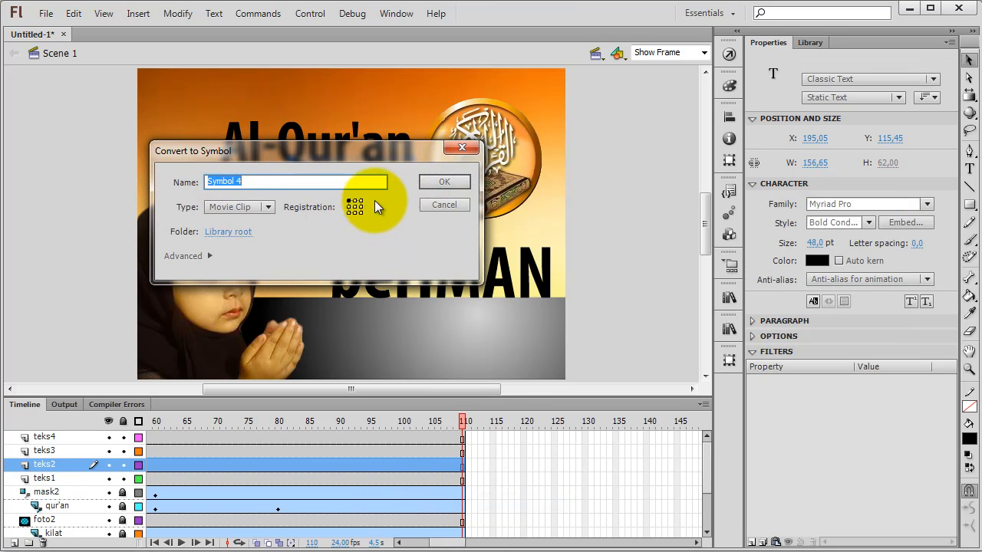
{"action": "left_click", "coordinate": [445, 181]}
Step: Convert the "bagi orang" text on teks3 to a Movie Clip symbol with the default name
{"action": "left_click", "coordinate": [428, 234]}
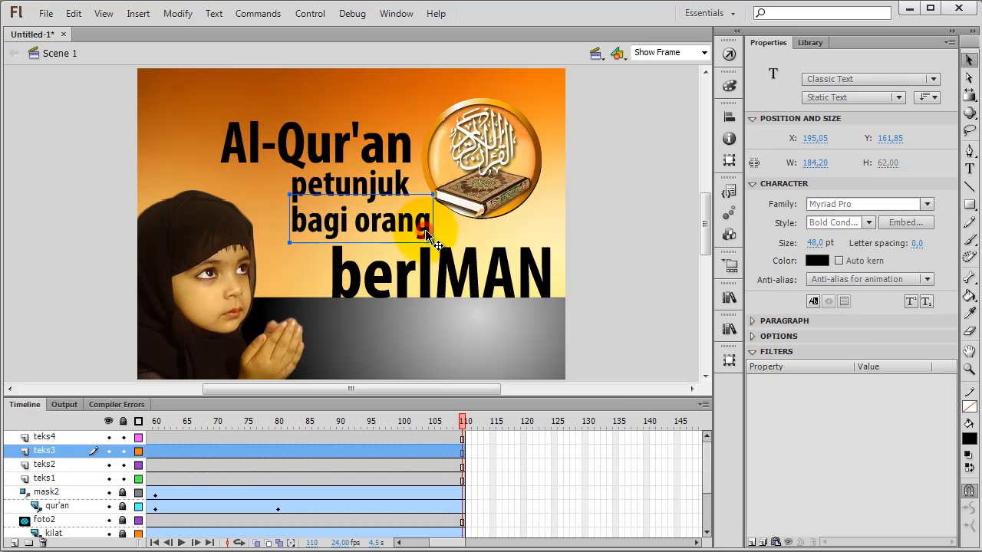
{"action": "right_click", "coordinate": [427, 234]}
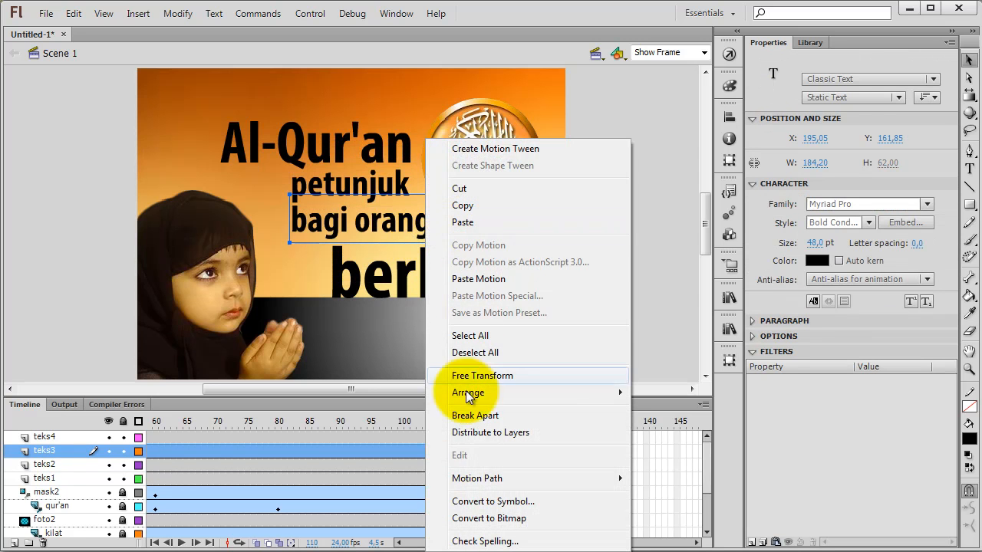
{"action": "left_click", "coordinate": [477, 502]}
{"action": "left_click", "coordinate": [444, 183]}
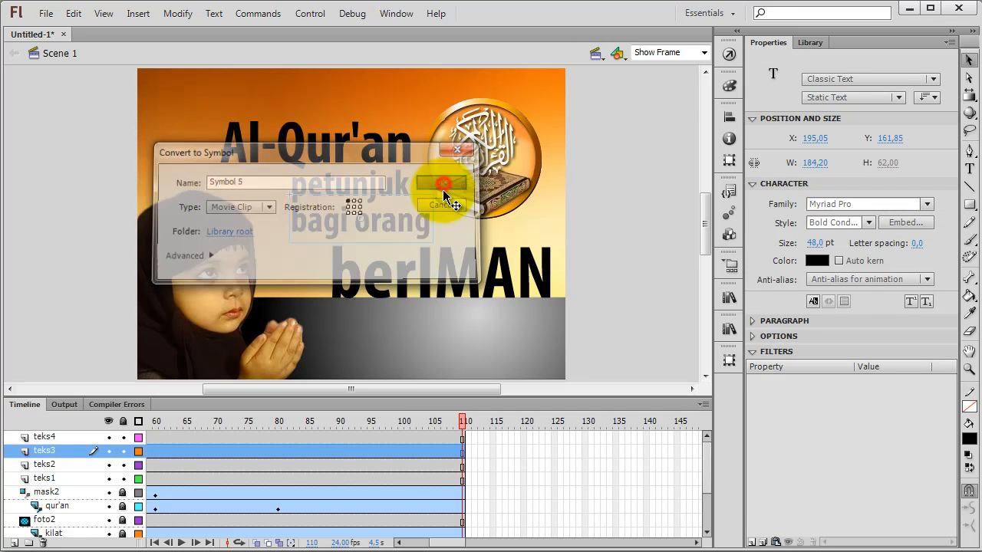
Step: Convert the "berIMAN" text on teks4 to a Movie Clip symbol with the default name, then clear the selection
{"action": "left_click", "coordinate": [456, 281]}
{"action": "right_click", "coordinate": [455, 281]}
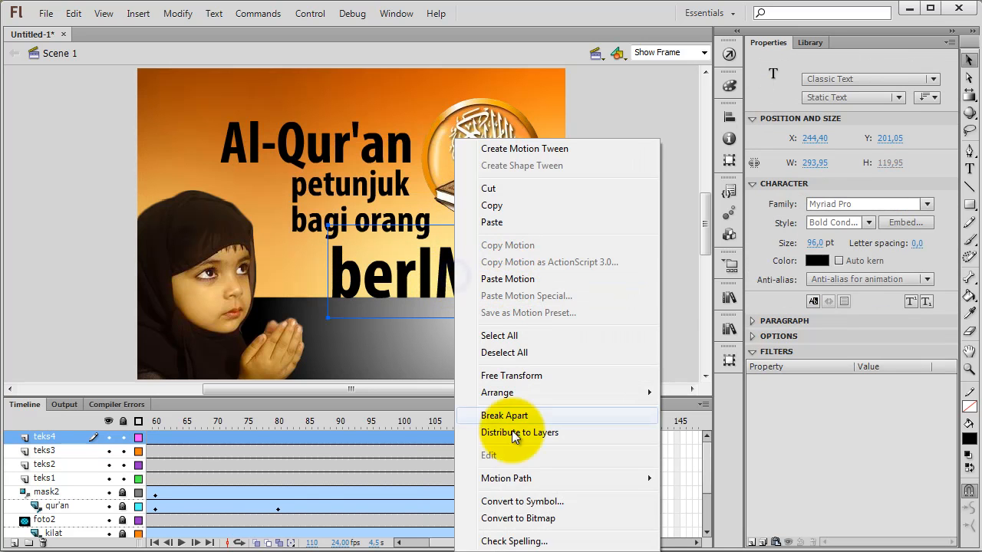
{"action": "left_click", "coordinate": [509, 502]}
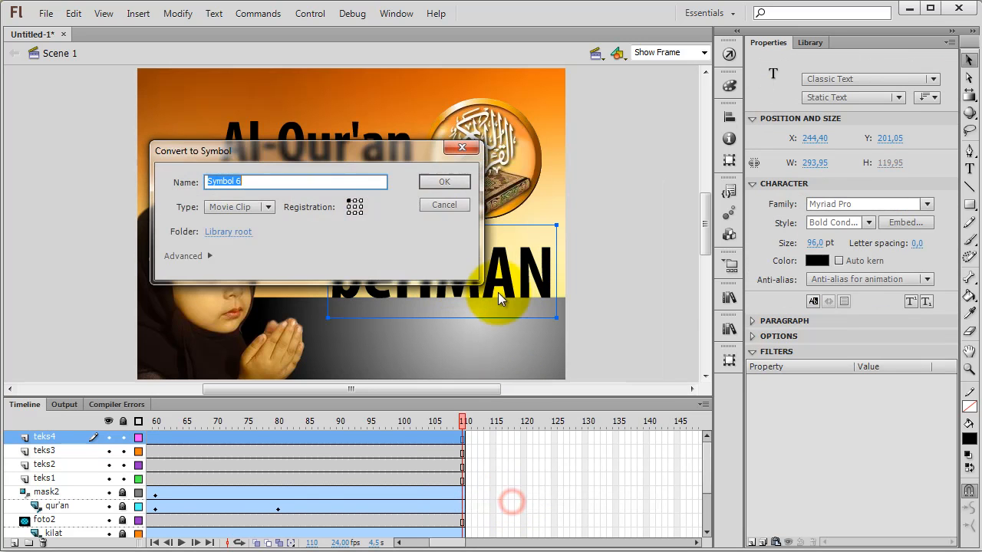
{"action": "left_click", "coordinate": [431, 185]}
{"action": "left_click", "coordinate": [622, 307]}
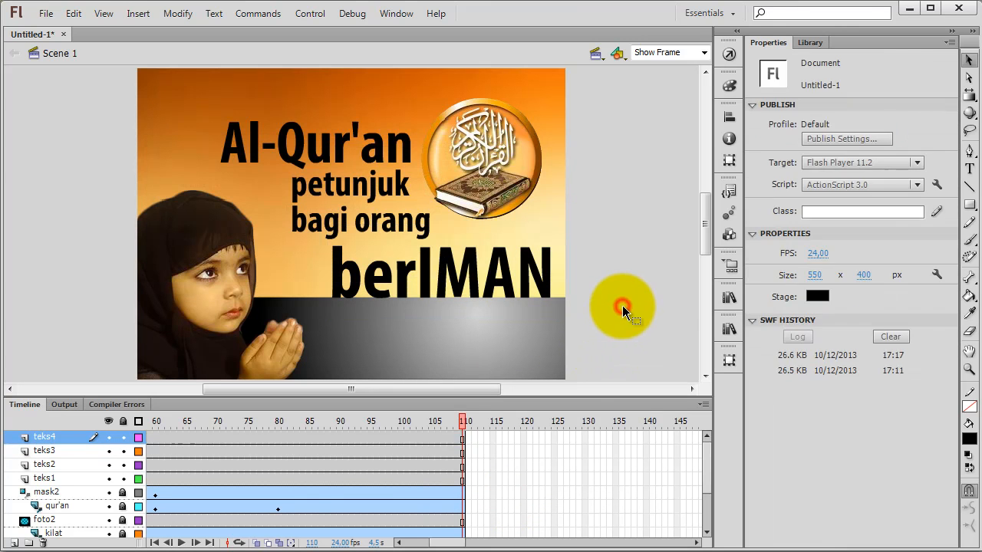
Step: Move the starting keyframes of layers teks1 to teks4 from frame 1 to frame 110
{"action": "left_click", "coordinate": [410, 154]}
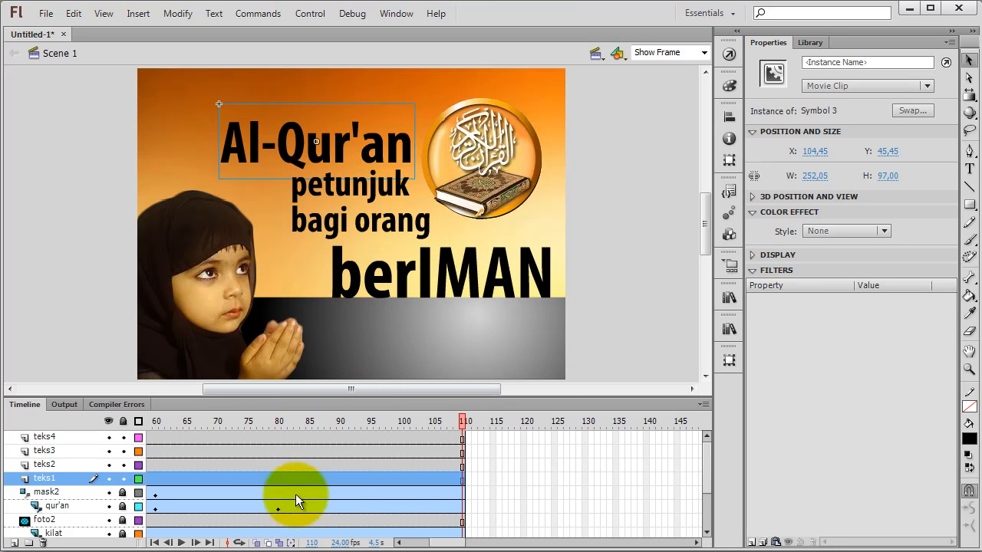
{"action": "left_click_drag", "start_coordinate": [445, 543], "coordinate": [405, 544]}
{"action": "left_click_drag", "start_coordinate": [150, 440], "coordinate": [148, 477]}
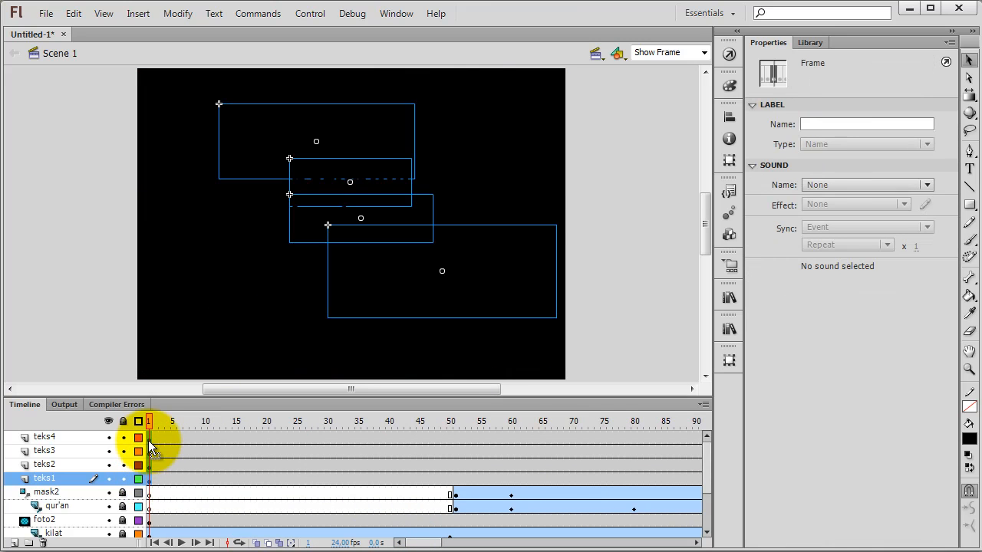
{"action": "left_click_drag", "start_coordinate": [148, 439], "coordinate": [484, 433]}
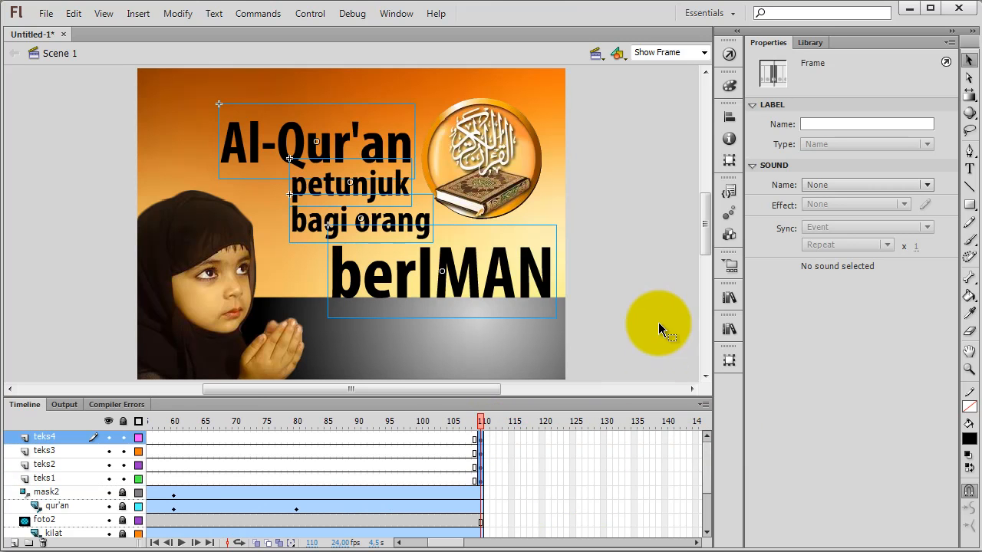
{"action": "left_click", "coordinate": [654, 287]}
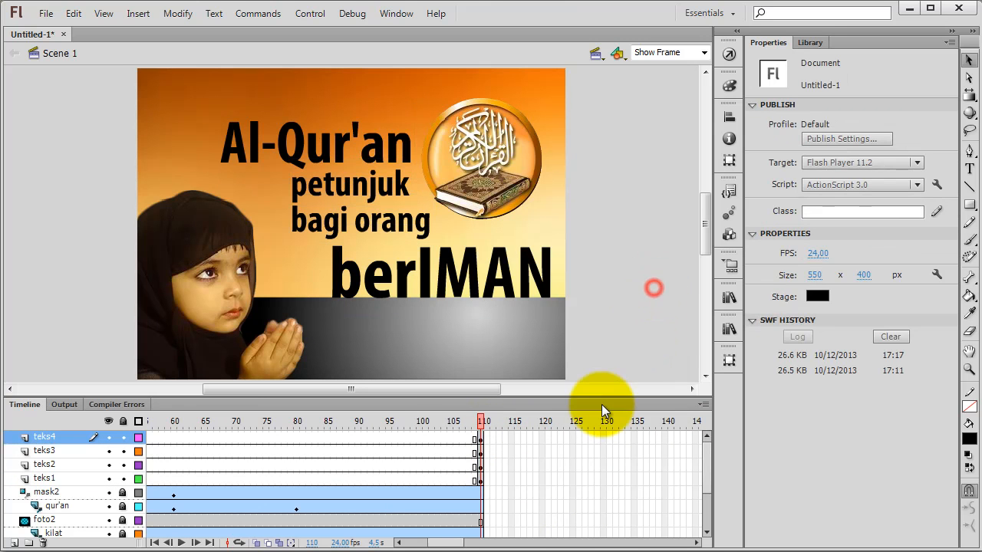
Step: Add a Blur filter to the "berIMAN" clip at frame 110 with Blur X 162 px, Blur Y 0 px and High quality
{"action": "left_click", "coordinate": [480, 443]}
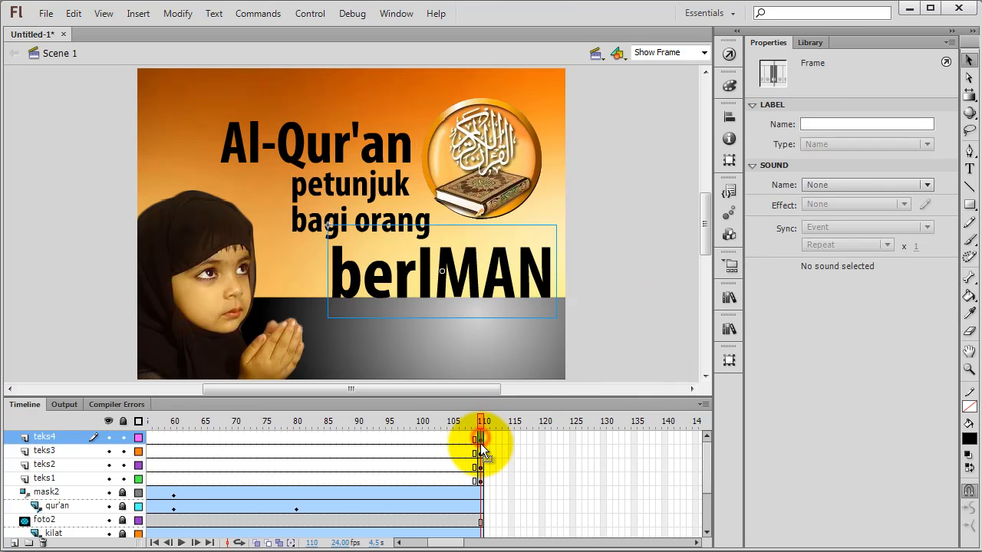
{"action": "left_click", "coordinate": [471, 265]}
{"action": "right_click", "coordinate": [472, 265]}
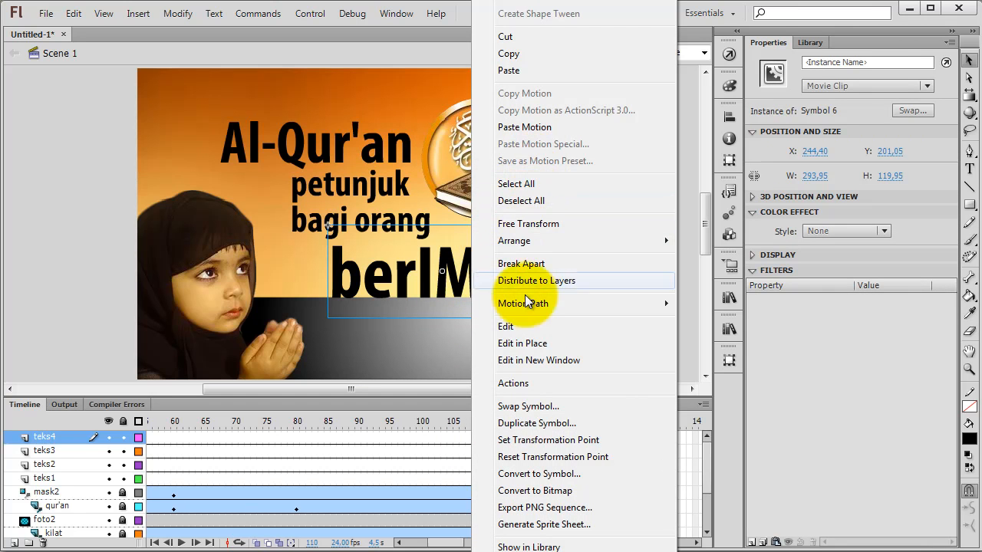
{"action": "left_click", "coordinate": [461, 279]}
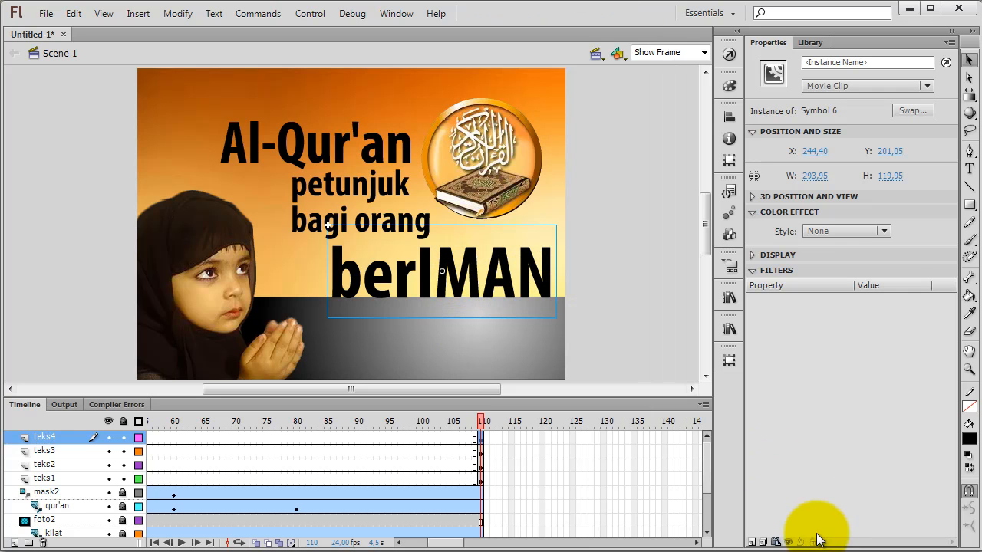
{"action": "left_click", "coordinate": [753, 542]}
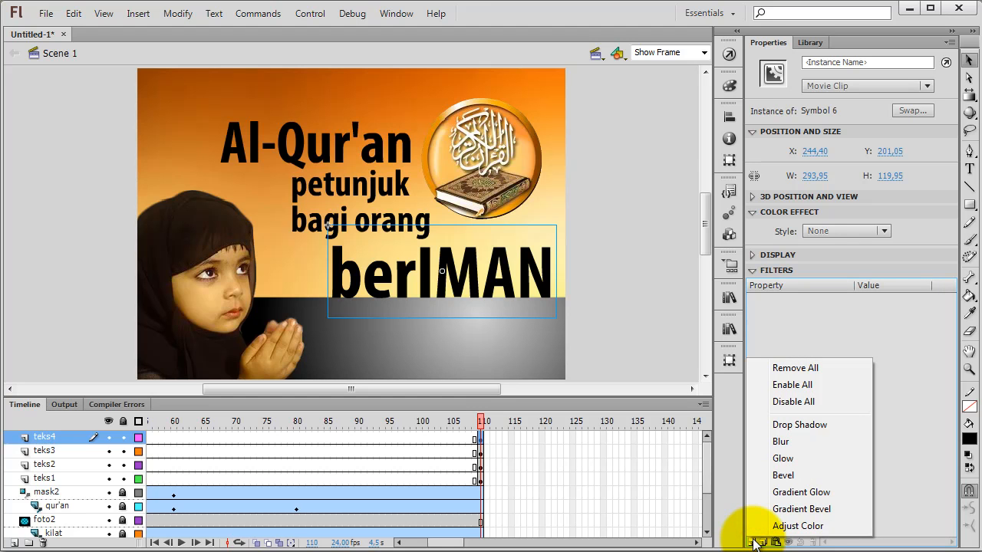
{"action": "left_click", "coordinate": [779, 443]}
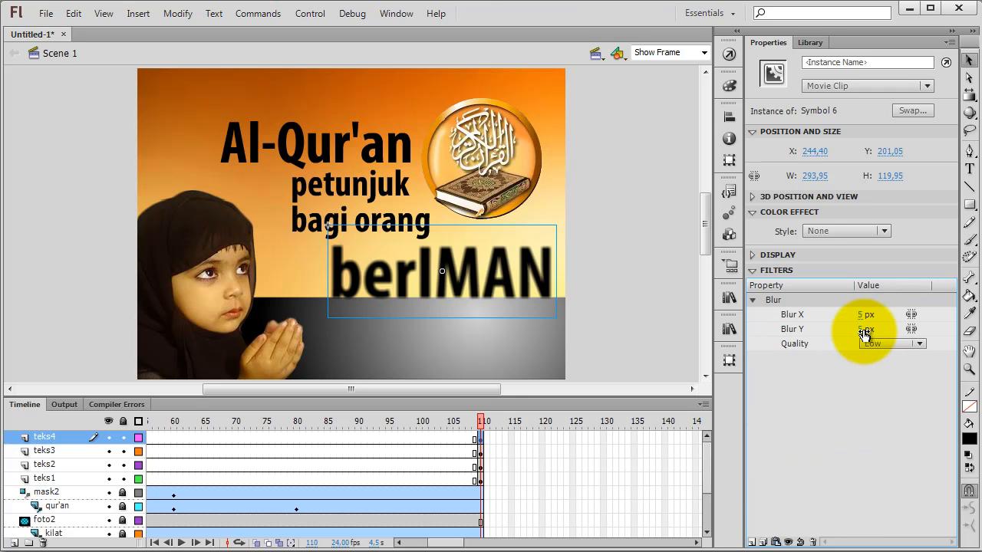
{"action": "left_click_drag", "start_coordinate": [860, 316], "coordinate": [978, 310]}
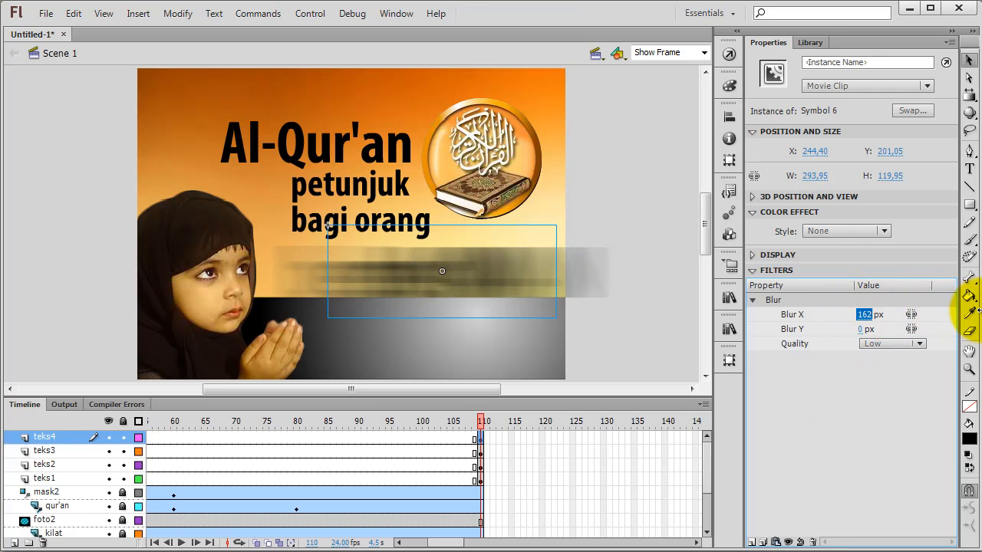
{"action": "left_click", "coordinate": [918, 344]}
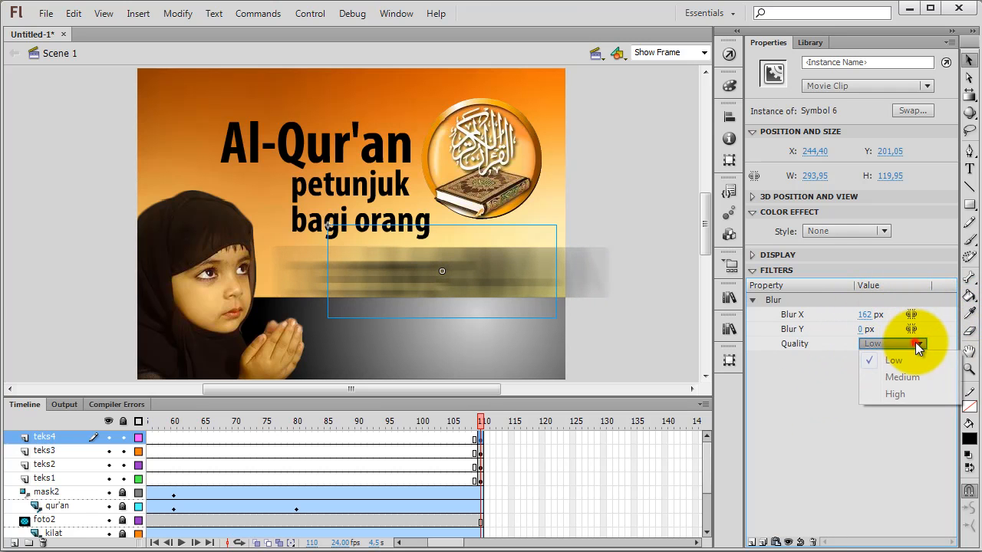
{"action": "left_click", "coordinate": [894, 395]}
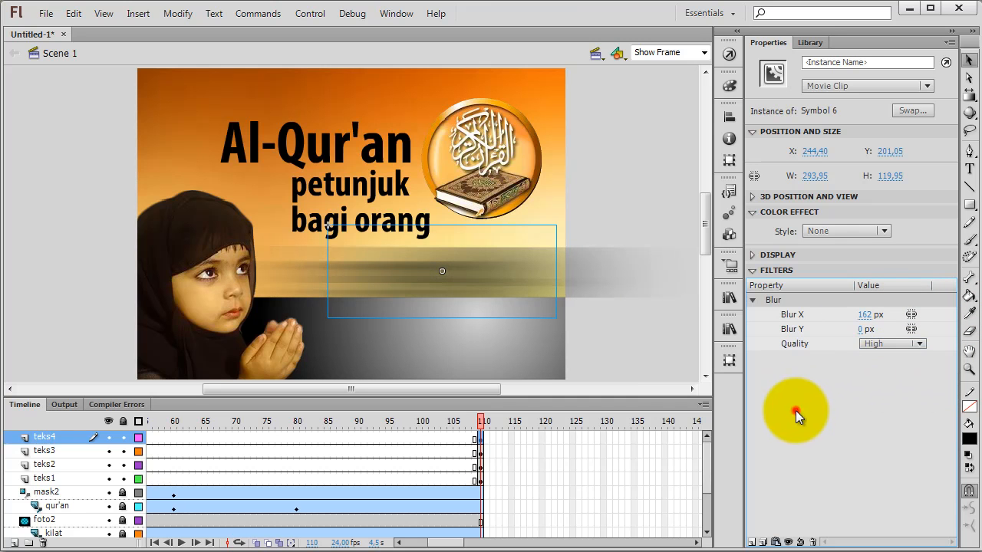
{"action": "left_click", "coordinate": [796, 410]}
{"action": "left_click", "coordinate": [616, 340]}
Step: Apply an Alpha color effect of 0% to the blurred "berIMAN" clip at frame 110
{"action": "left_click", "coordinate": [539, 287]}
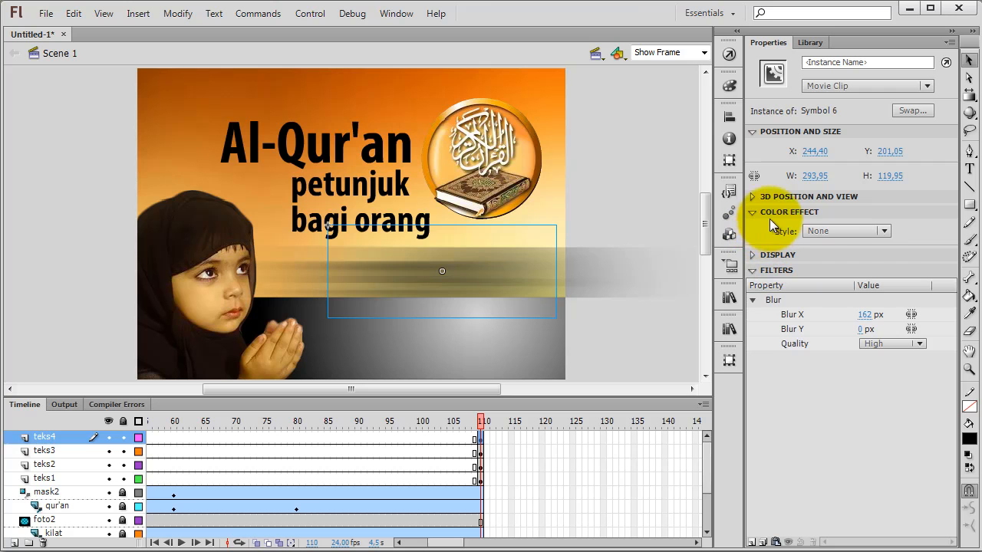
{"action": "left_click", "coordinate": [848, 231]}
{"action": "left_click", "coordinate": [832, 321]}
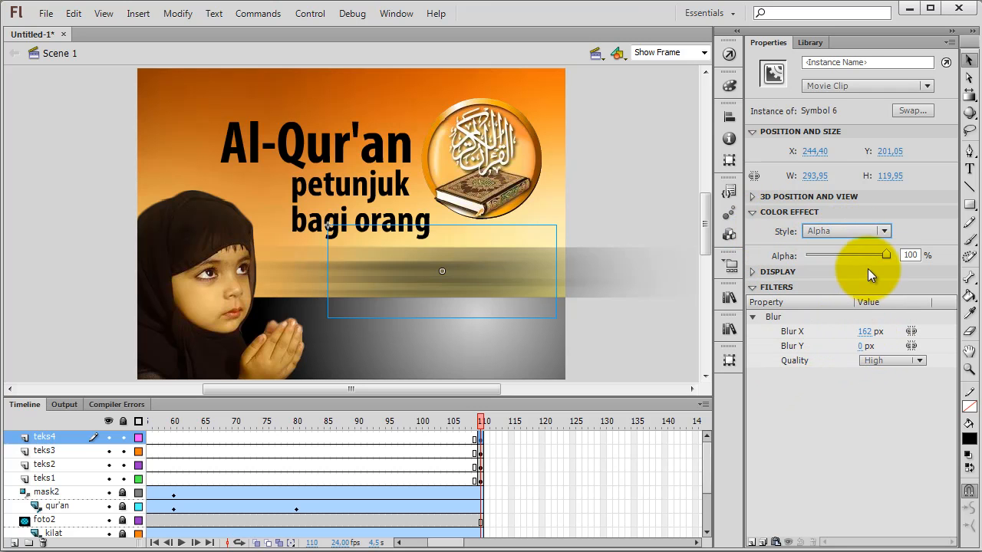
{"action": "left_click_drag", "start_coordinate": [883, 257], "coordinate": [798, 258]}
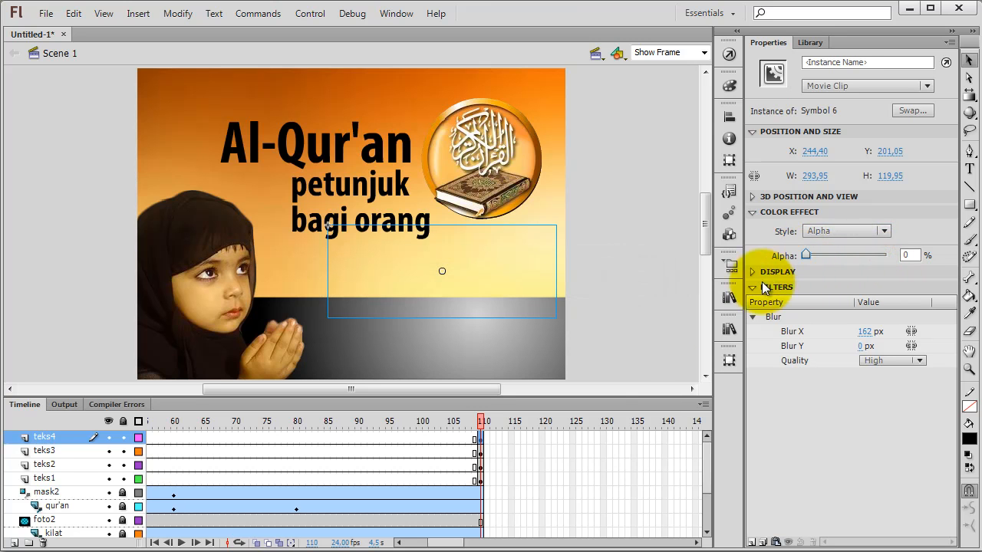
Step: Create a motion tween on teks4 at frame 110 and extend it to frame 125
{"action": "right_click", "coordinate": [479, 439]}
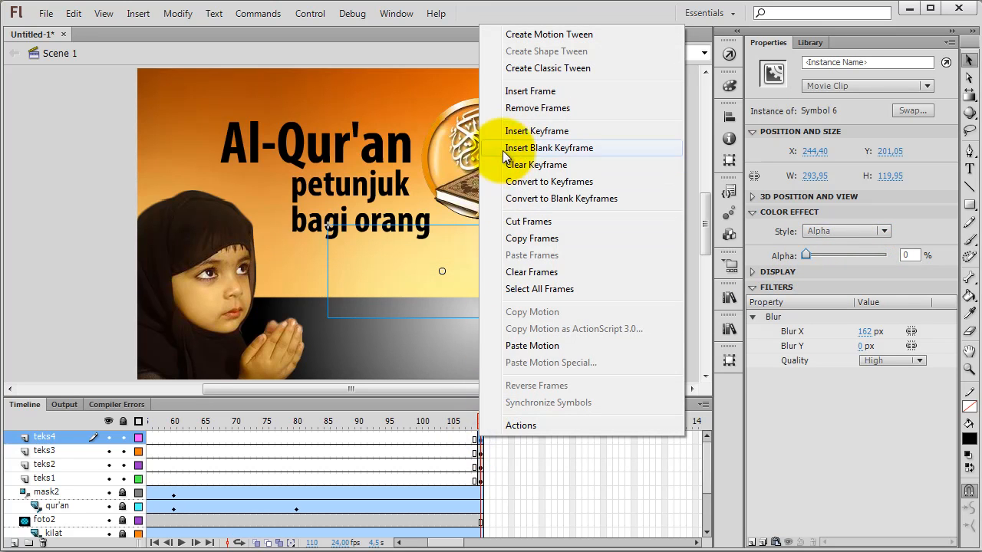
{"action": "left_click", "coordinate": [519, 38]}
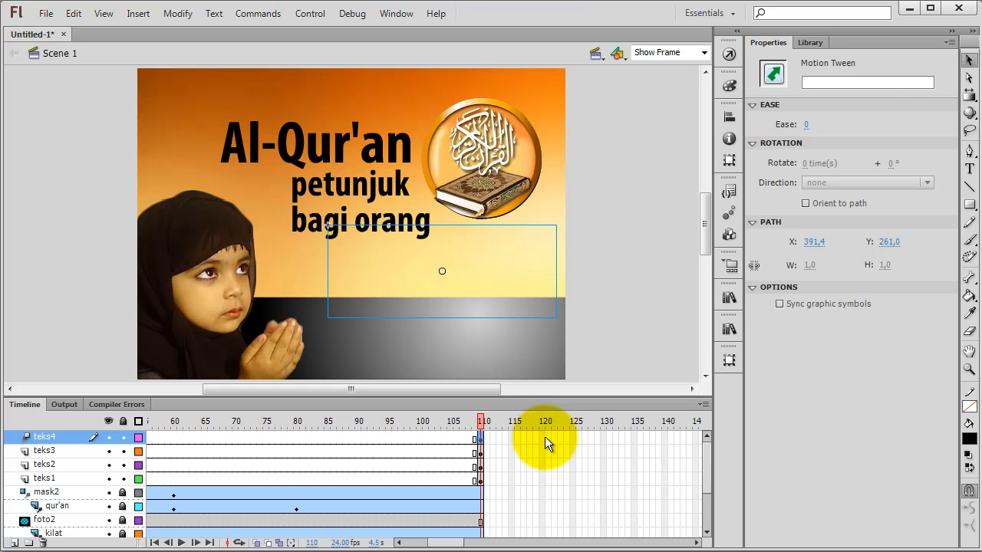
{"action": "right_click", "coordinate": [572, 438]}
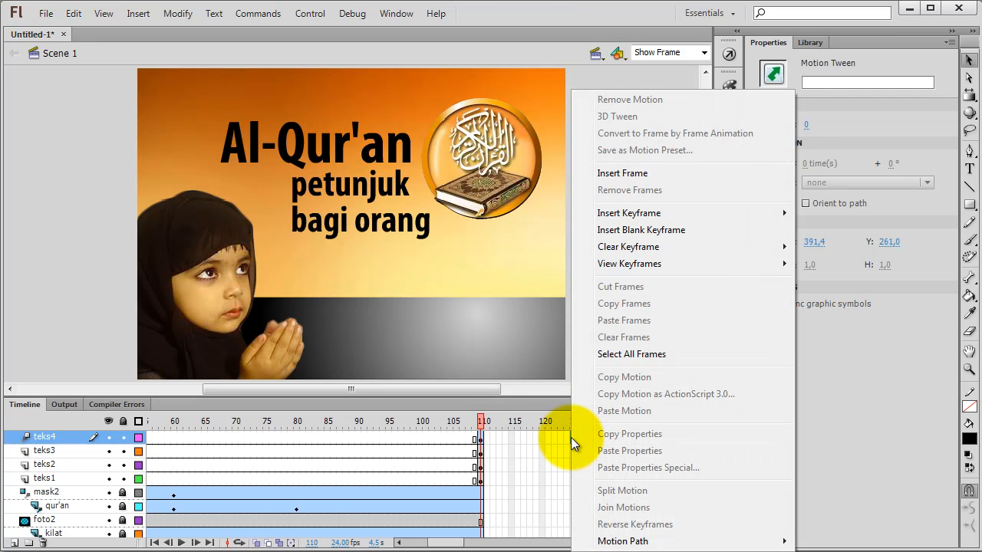
{"action": "left_click", "coordinate": [622, 170]}
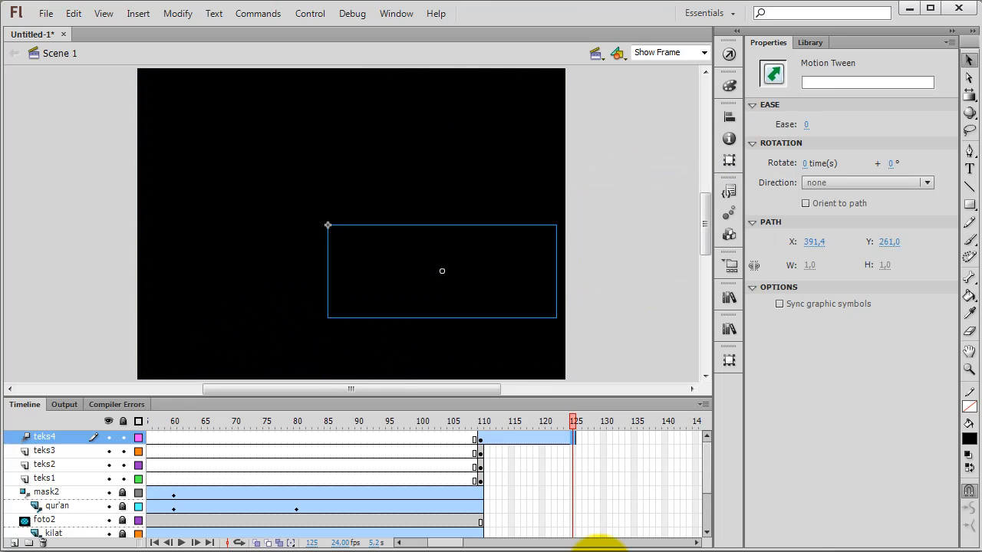
Step: Set the "berIMAN" clip's Alpha to 100% and its Blur X to 0 at frame 125
{"action": "left_click", "coordinate": [527, 272]}
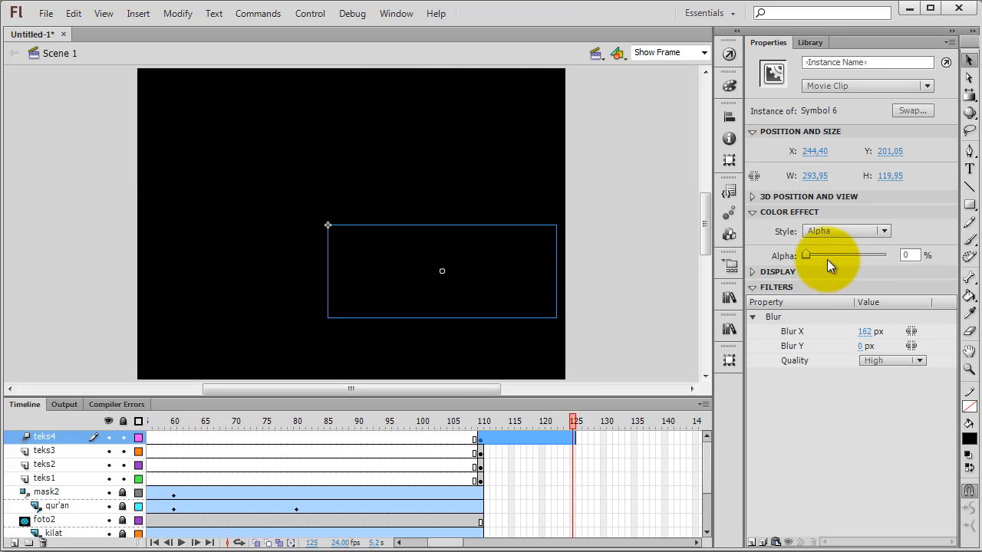
{"action": "left_click_drag", "start_coordinate": [807, 256], "coordinate": [889, 256]}
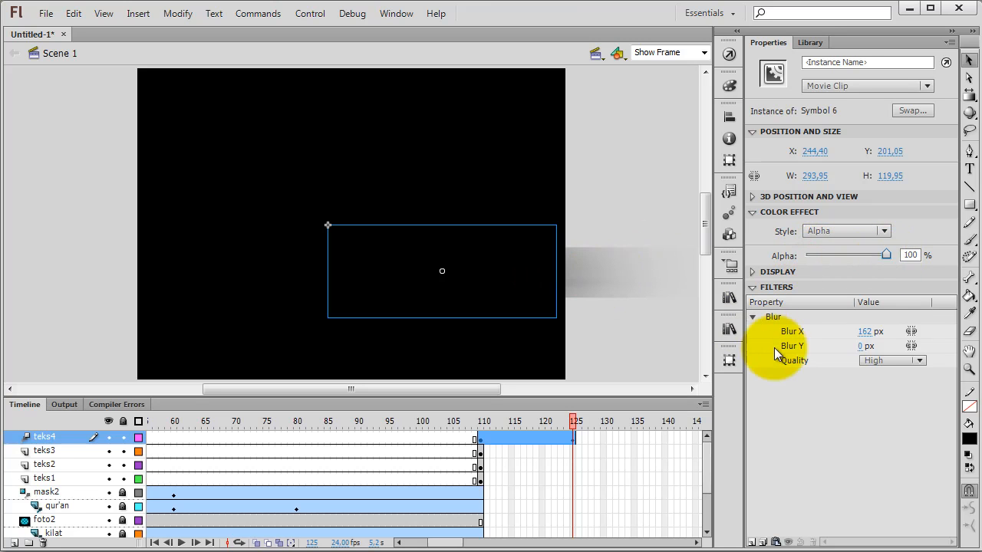
{"action": "left_click", "coordinate": [865, 331]}
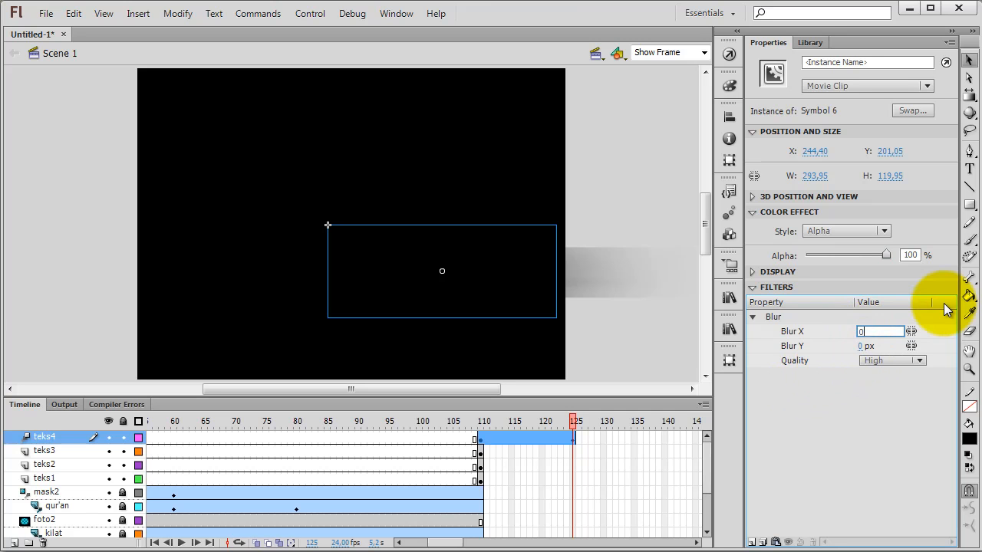
{"action": "key", "text": "Return"}
{"action": "left_click", "coordinate": [634, 340]}
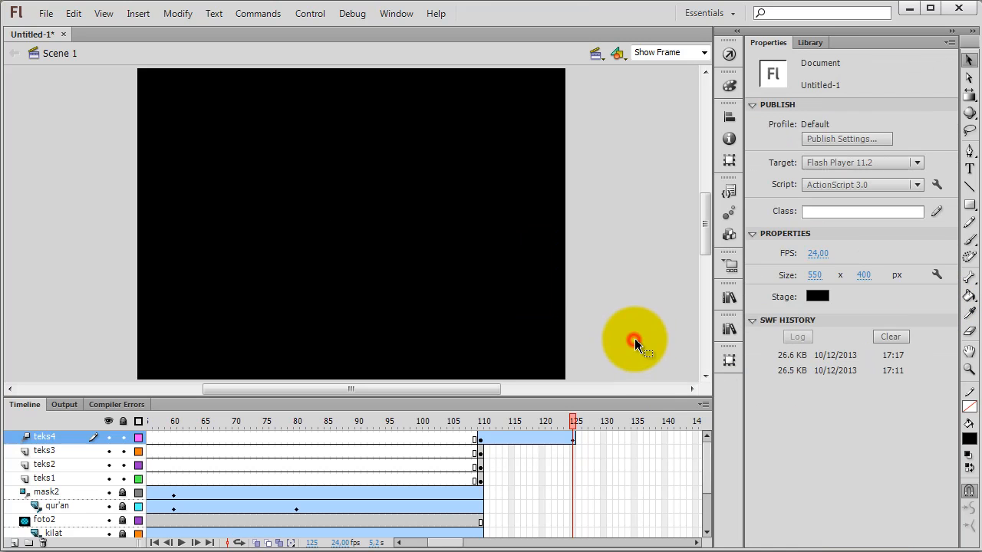
Step: Extend all layers from teks3 down to bg1 to frame 125
{"action": "scroll", "coordinate": [530, 331], "scroll_direction": "down", "scroll_amount": 2}
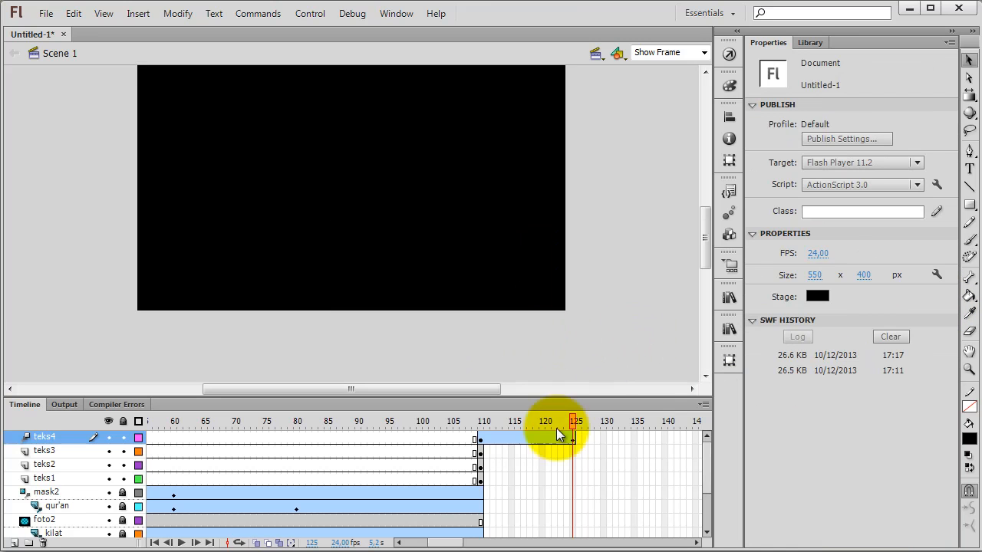
{"action": "left_click_drag", "start_coordinate": [574, 452], "coordinate": [574, 529]}
{"action": "right_click", "coordinate": [574, 530]}
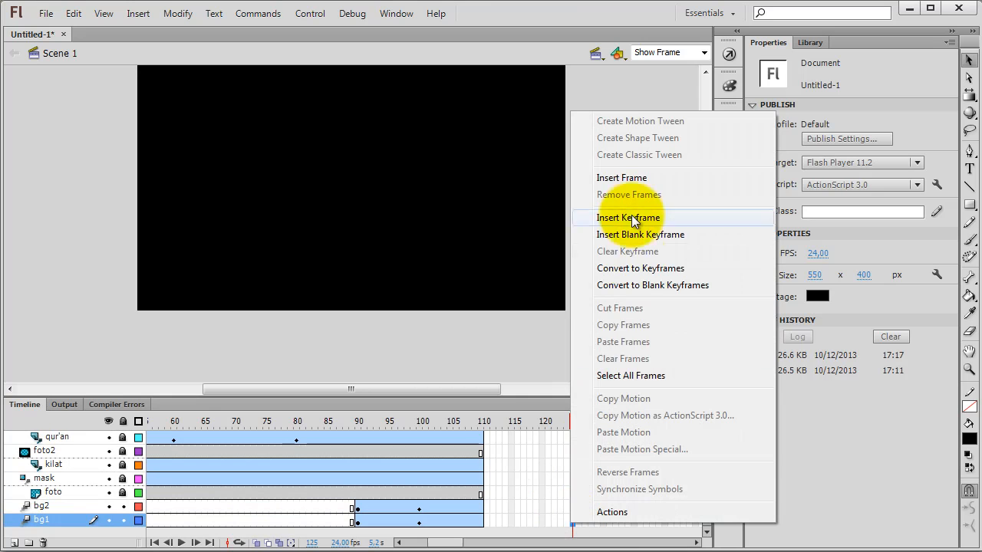
{"action": "left_click", "coordinate": [630, 181]}
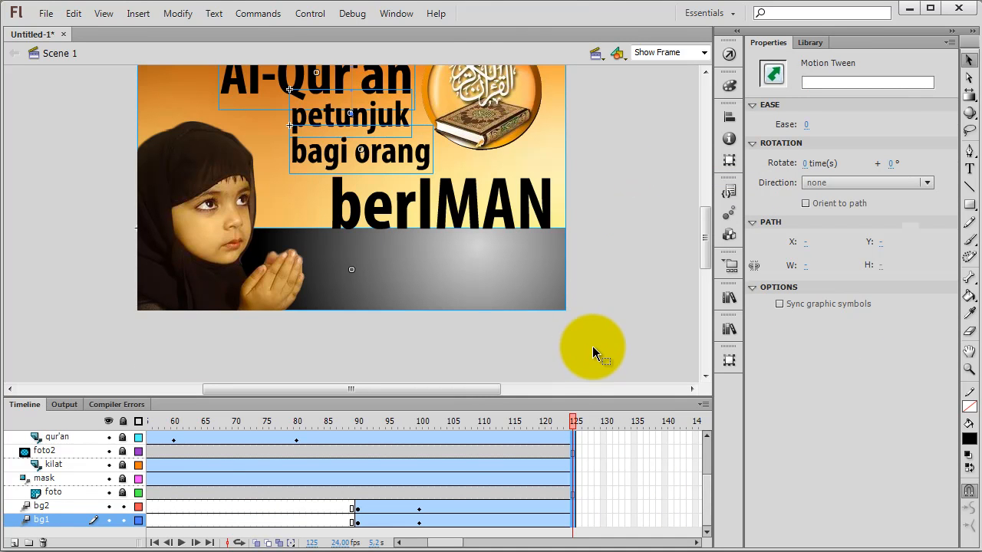
{"action": "scroll", "coordinate": [592, 347], "scroll_direction": "up", "scroll_amount": 1}
{"action": "mouse_move", "coordinate": [571, 430]}
{"action": "left_mouse_down"}
{"action": "mouse_move", "coordinate": [450, 422]}
{"action": "mouse_move", "coordinate": [589, 422]}
{"action": "left_mouse_up"}
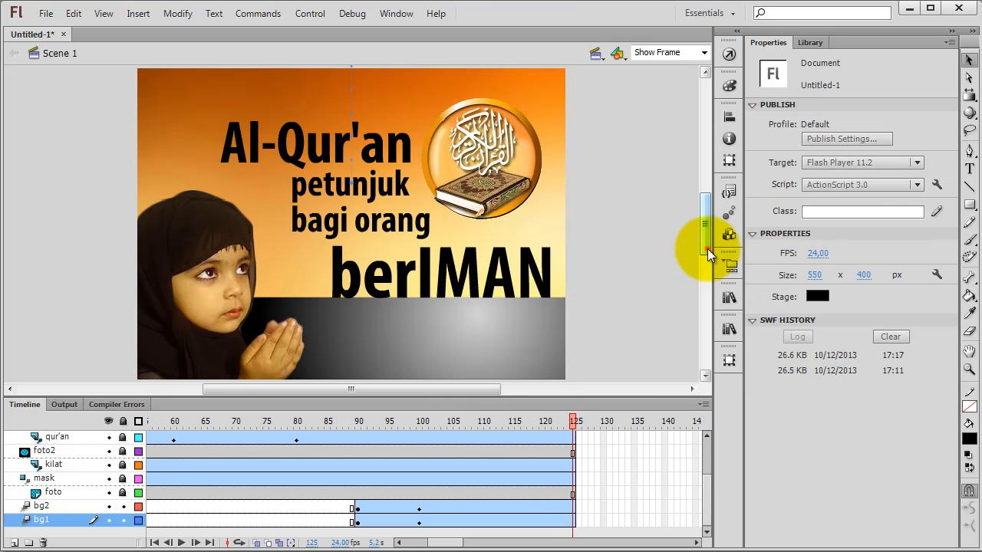
{"action": "left_click_drag", "start_coordinate": [708, 248], "coordinate": [707, 234]}
Step: Select the teks4 tween's keyframe at frame 110 and open its frame commands
{"action": "left_click_drag", "start_coordinate": [702, 489], "coordinate": [709, 444]}
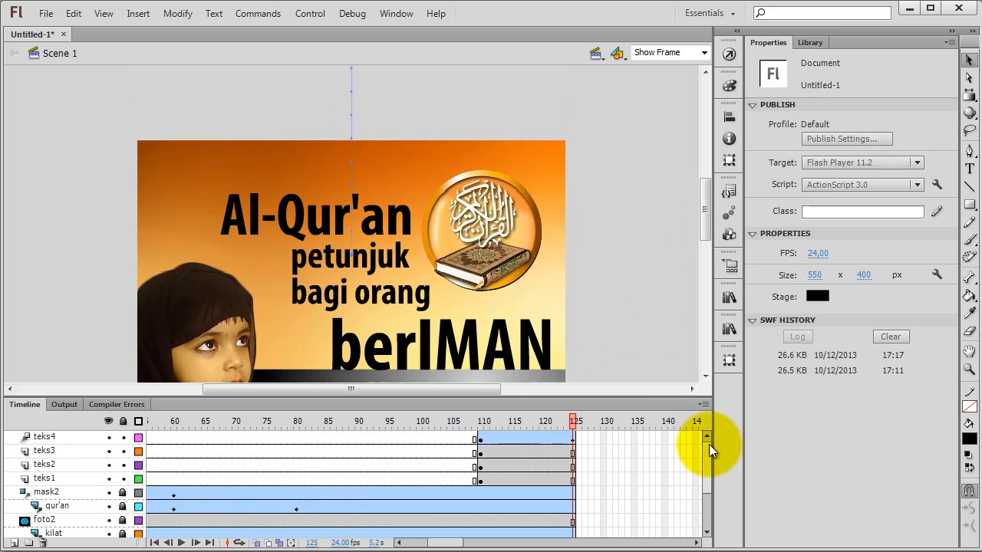
{"action": "left_click", "coordinate": [480, 439]}
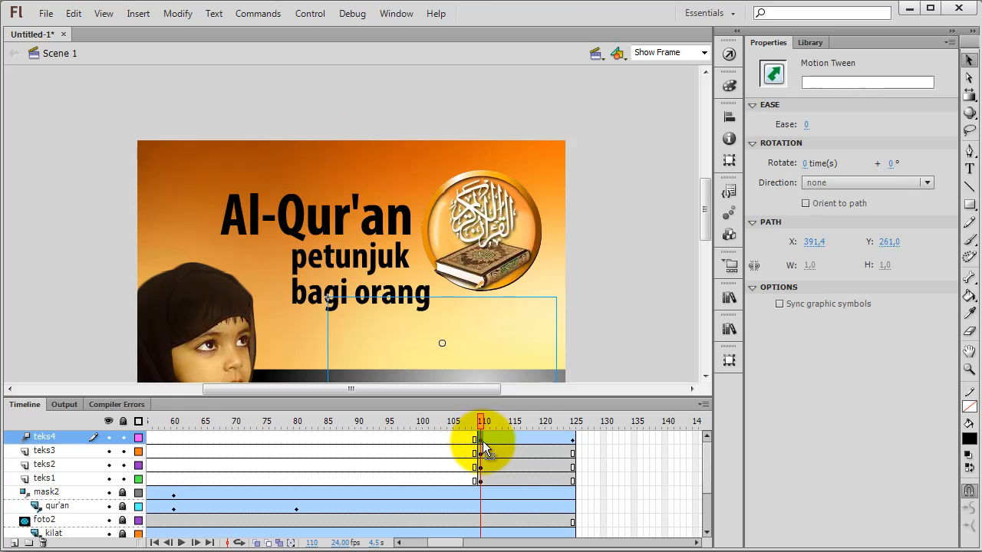
{"action": "right_click", "coordinate": [480, 439]}
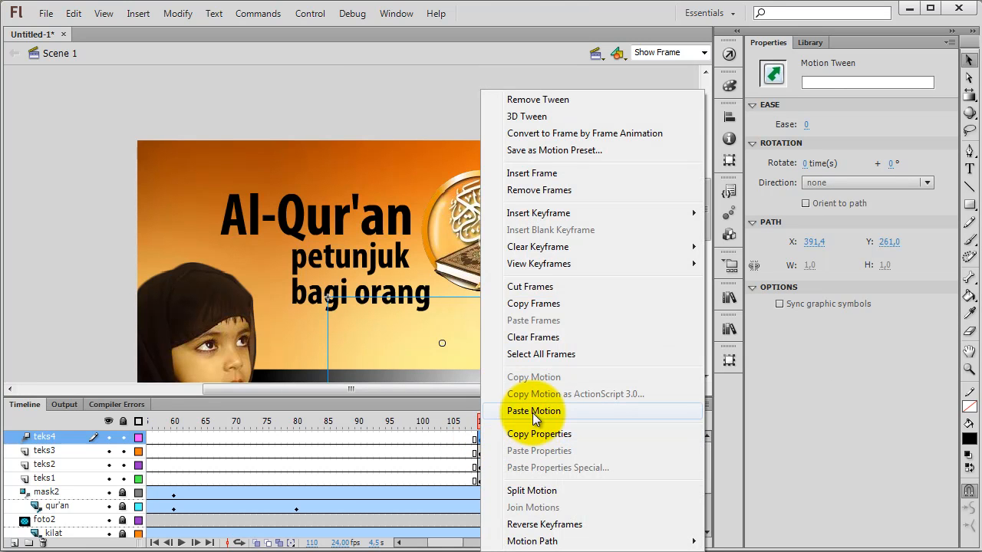
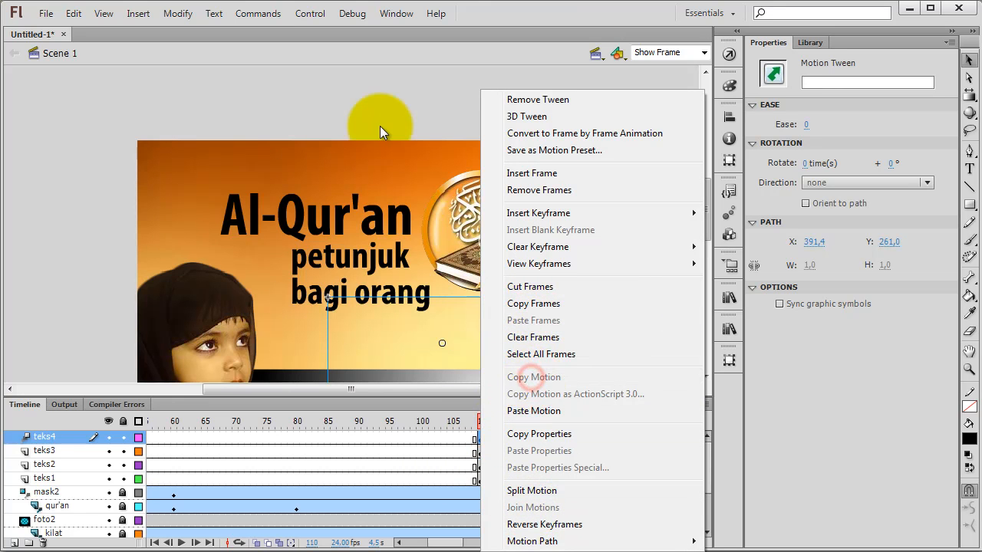
Step: Copy the motion of the whole teks4 tween that starts at frame 110
{"action": "left_click", "coordinate": [384, 88]}
{"action": "left_click", "coordinate": [483, 443]}
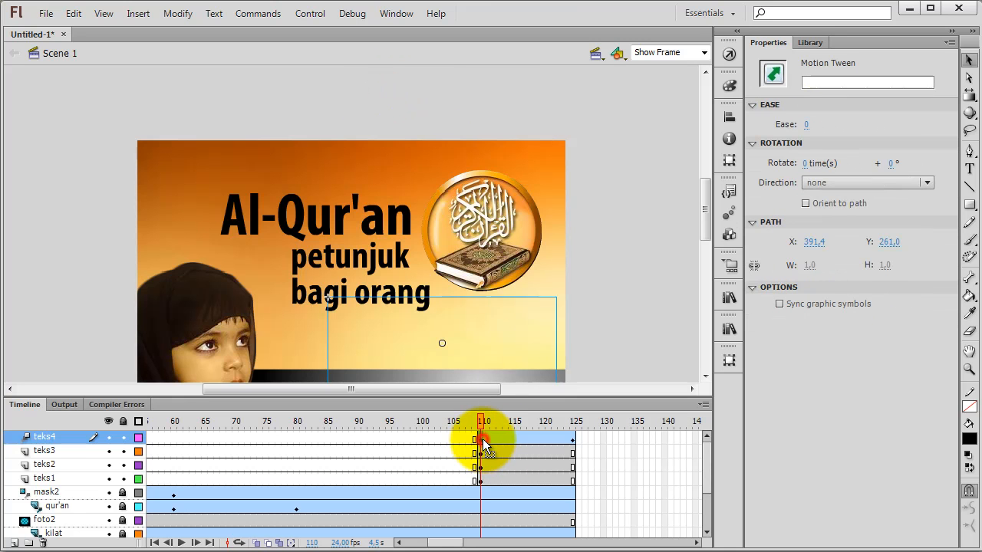
{"action": "left_click", "coordinate": [595, 439]}
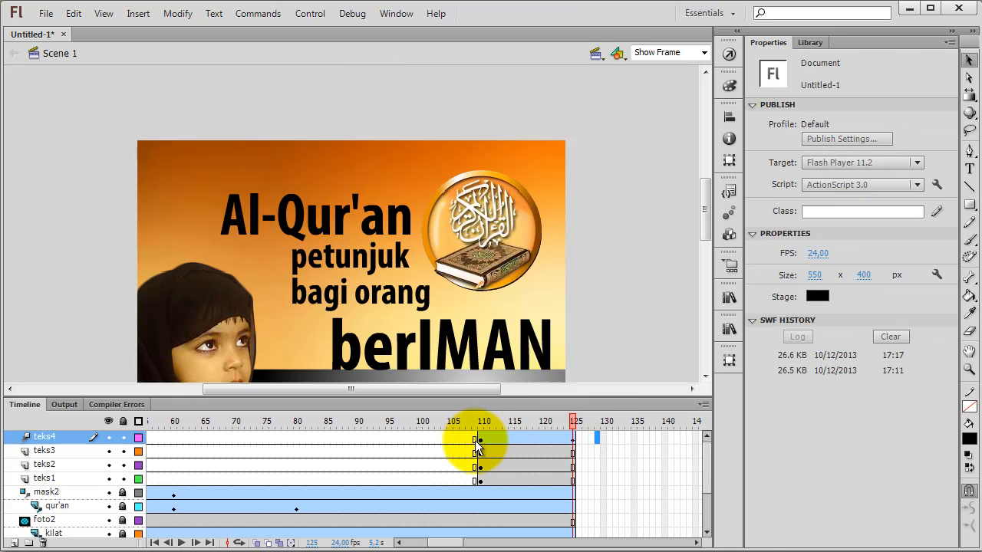
{"action": "left_click", "coordinate": [480, 440]}
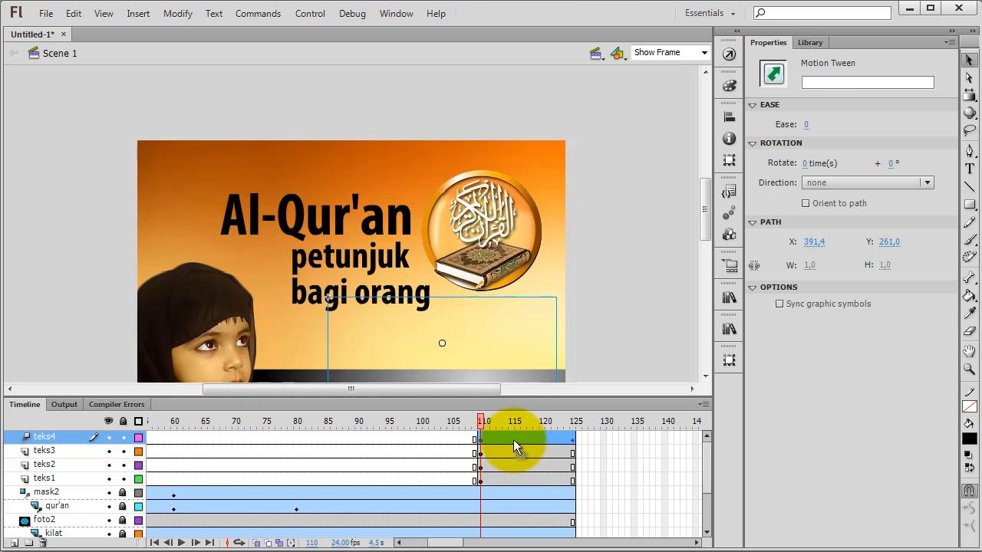
{"action": "right_click", "coordinate": [513, 439]}
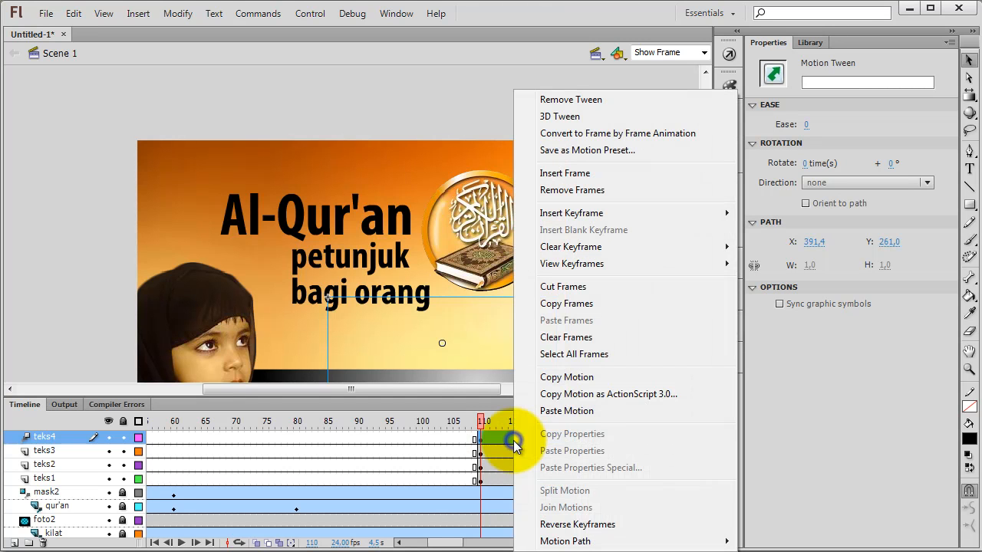
{"action": "left_click", "coordinate": [572, 379]}
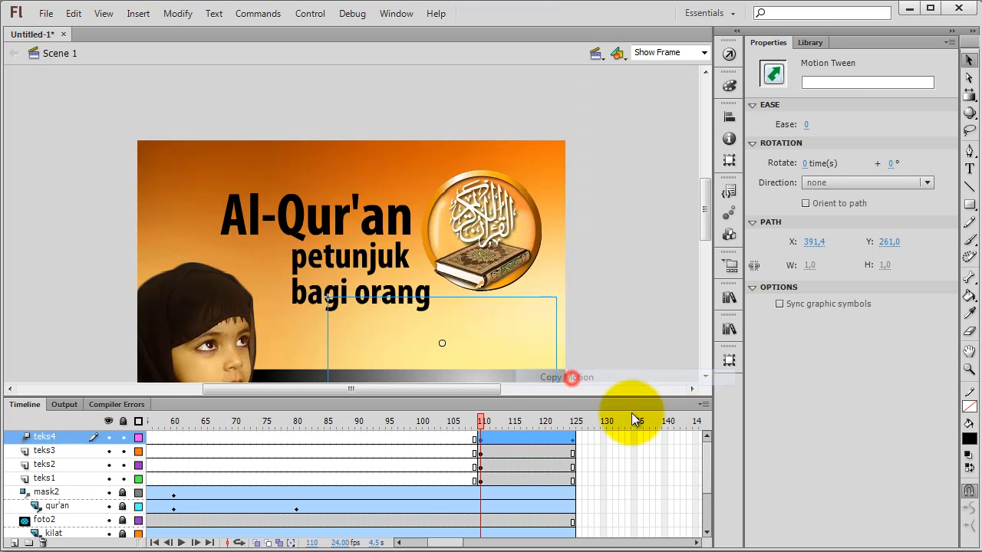
Step: Paste the copied motion onto the teks1, teks2 and teks3 layers at frame 110
{"action": "left_click", "coordinate": [406, 215]}
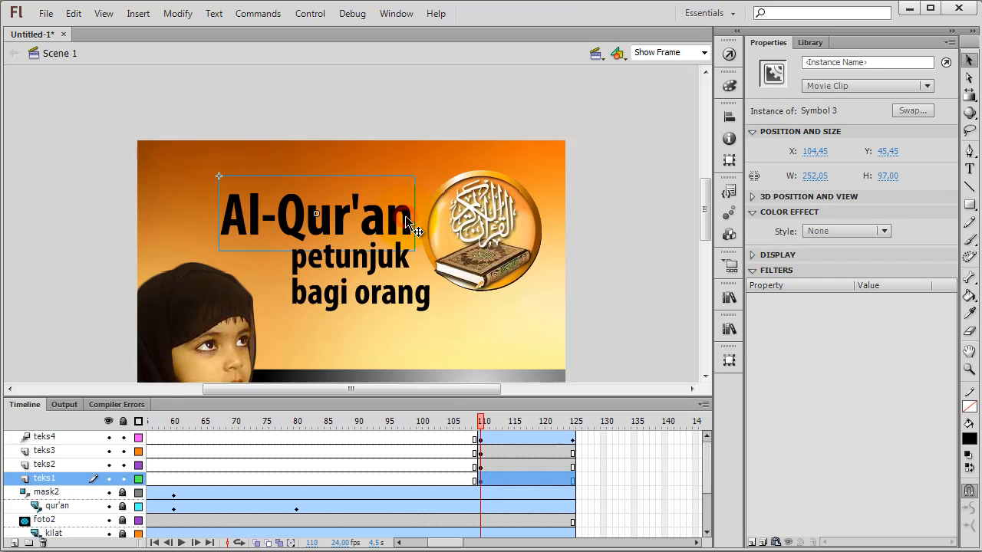
{"action": "right_click", "coordinate": [479, 484]}
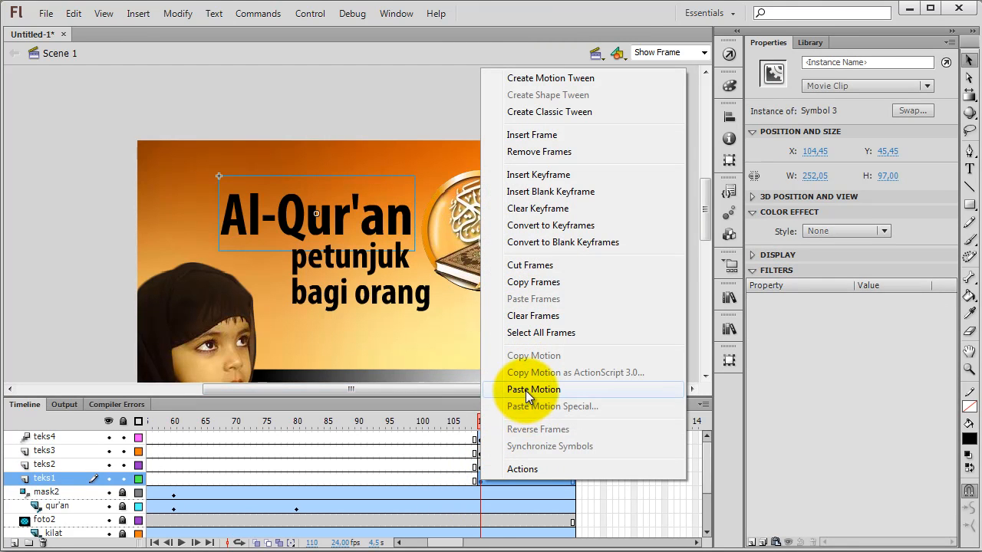
{"action": "left_click", "coordinate": [529, 390]}
{"action": "left_click", "coordinate": [483, 464]}
{"action": "right_click", "coordinate": [484, 464]}
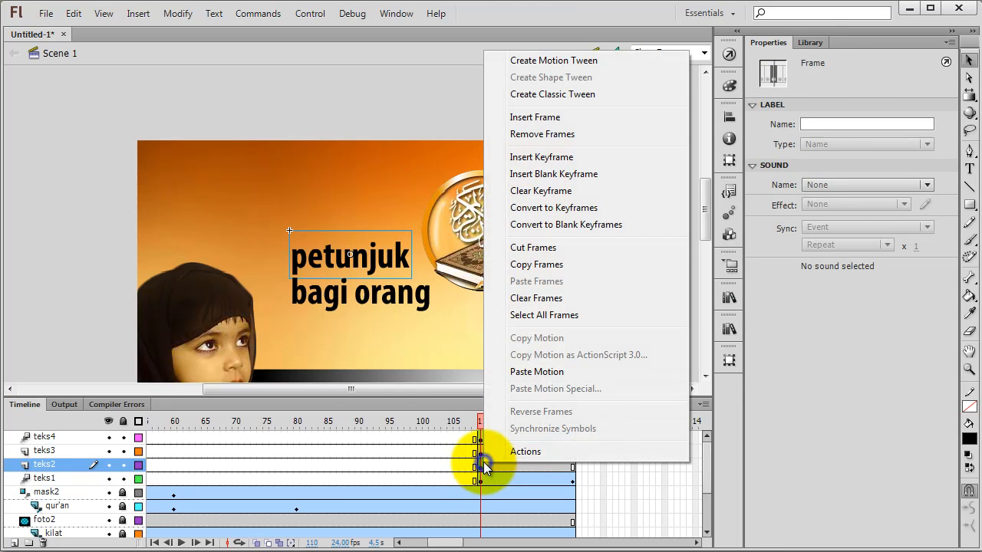
{"action": "left_click", "coordinate": [529, 372]}
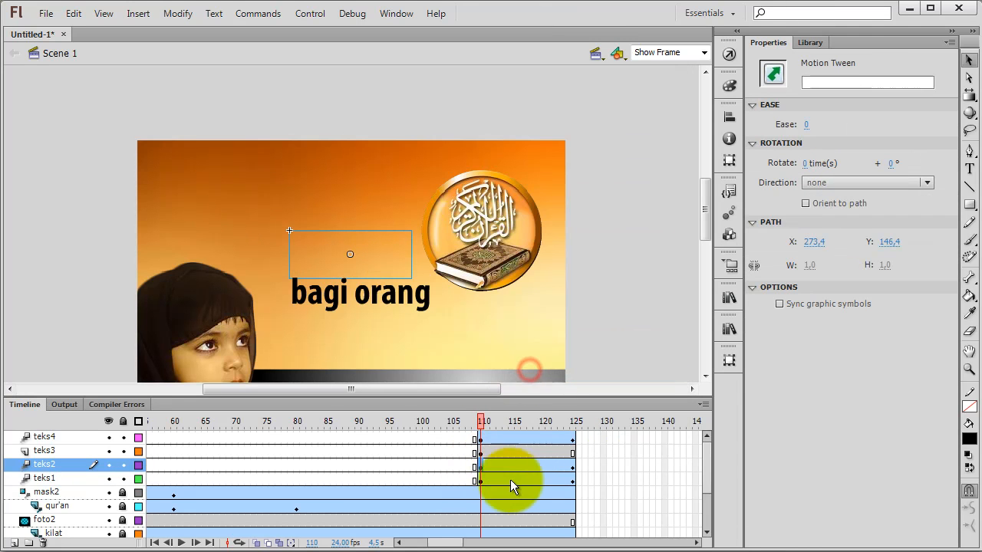
{"action": "left_click", "coordinate": [481, 452]}
{"action": "right_click", "coordinate": [481, 451]}
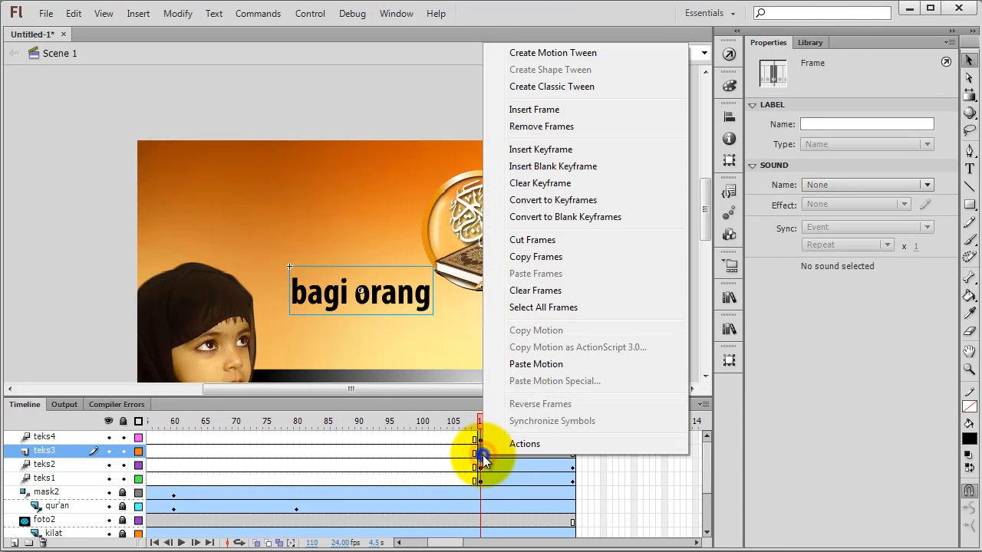
{"action": "left_click", "coordinate": [528, 364]}
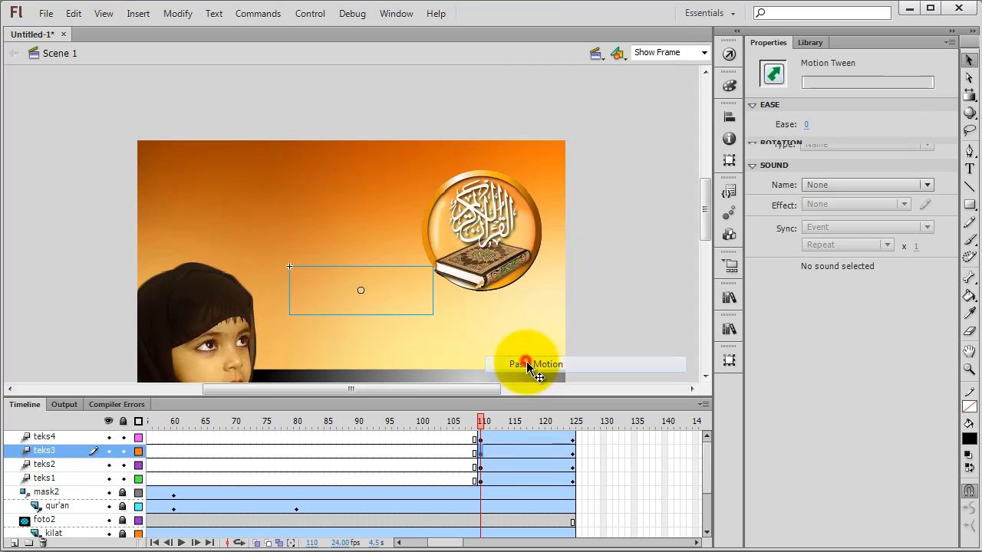
Step: Shift the teks4 tween to start at frame 121 and the teks2 tween to start at frame 115
{"action": "left_click", "coordinate": [484, 437]}
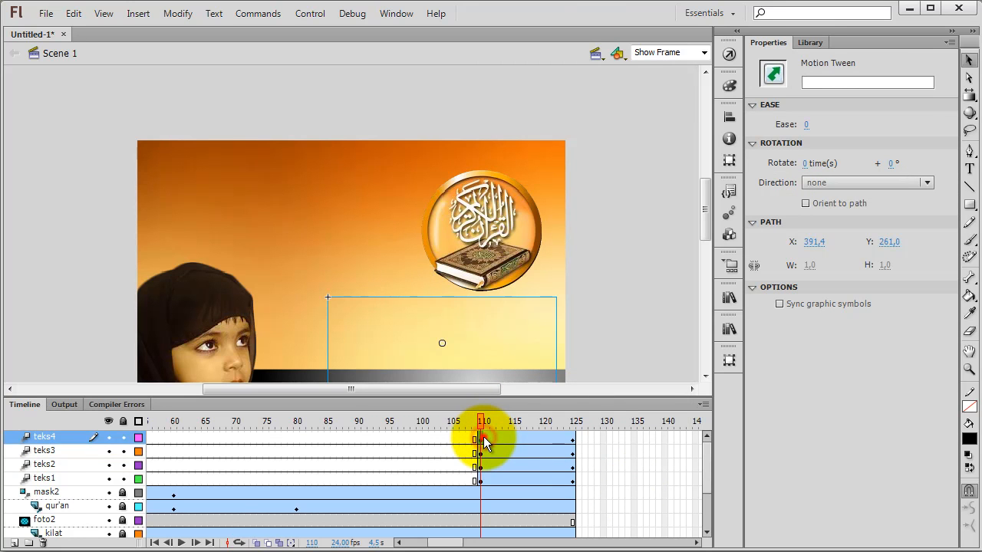
{"action": "left_click_drag", "start_coordinate": [483, 437], "coordinate": [547, 438]}
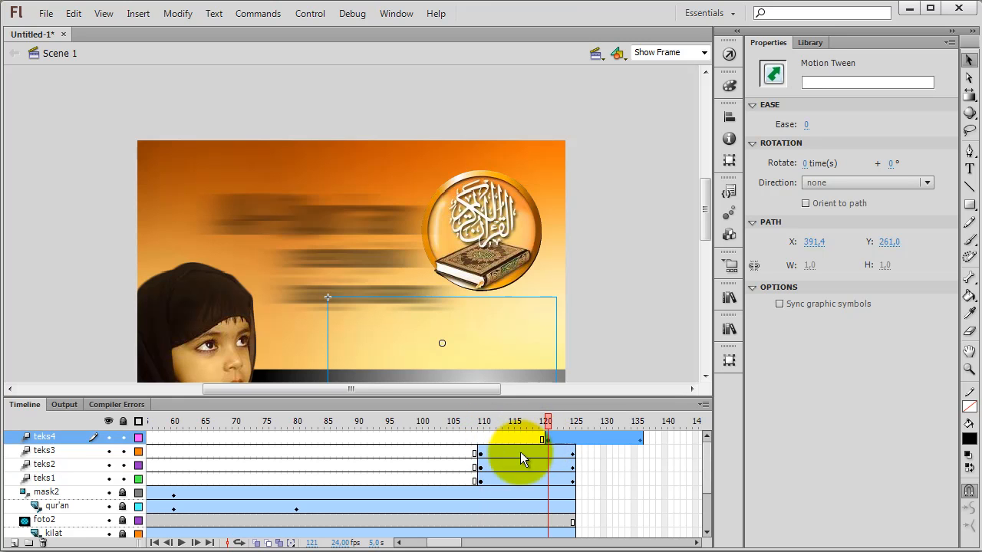
{"action": "left_click", "coordinate": [484, 465]}
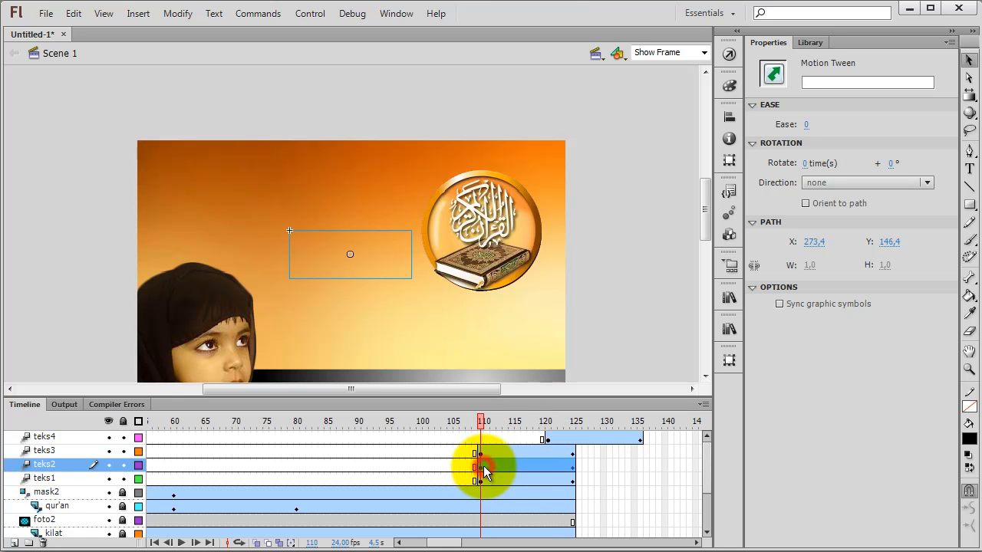
{"action": "left_click_drag", "start_coordinate": [484, 467], "coordinate": [510, 465]}
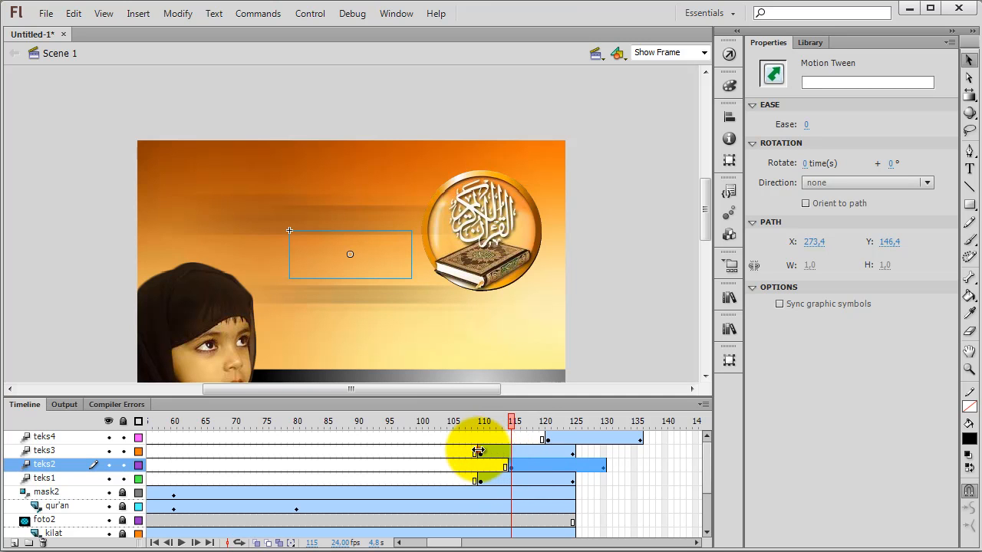
{"action": "left_click", "coordinate": [481, 452]}
{"action": "left_click_drag", "start_coordinate": [483, 451], "coordinate": [495, 452]}
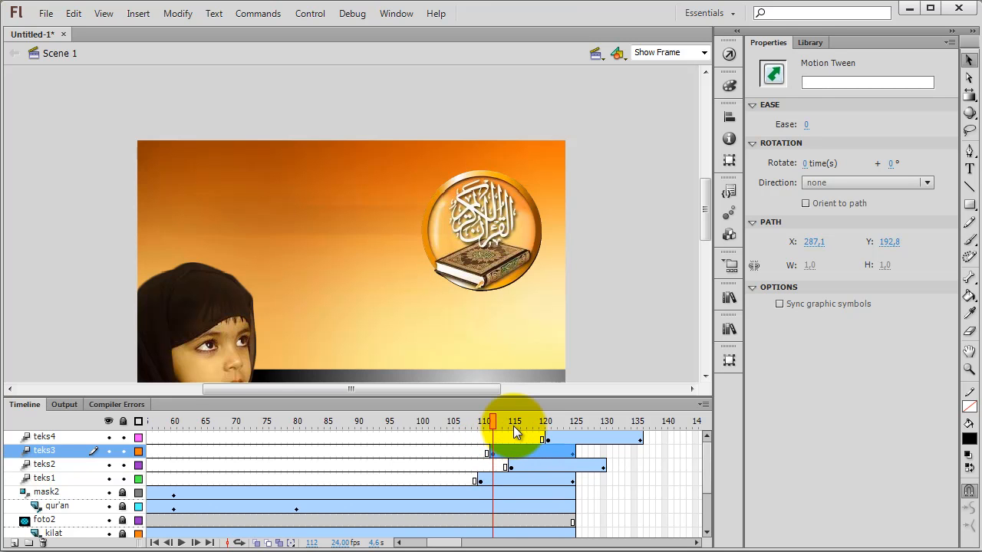
{"action": "key", "text": "ctrl+z"}
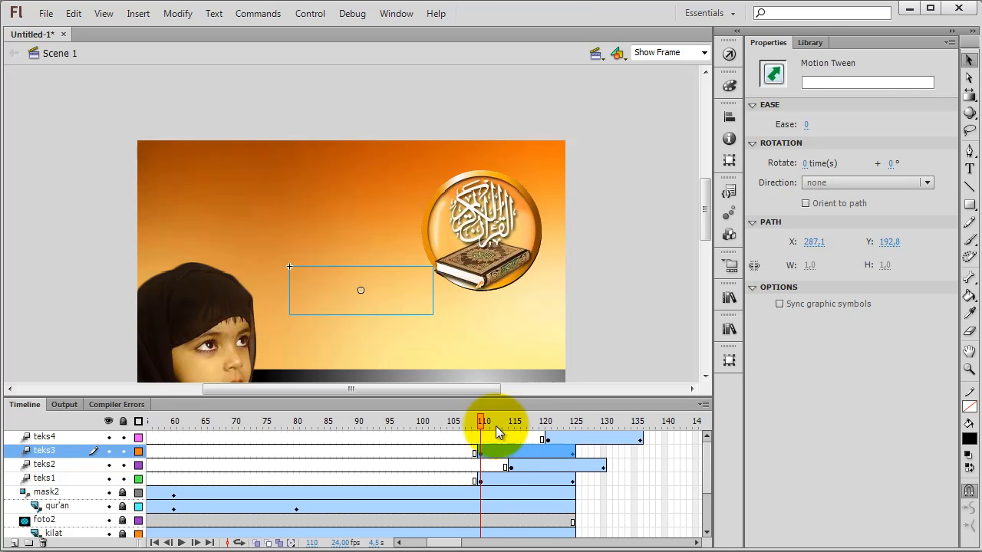
Step: Shift the teks3 tween to start at frame 121 and the teks4 tween to start at about frame 127
{"action": "left_click_drag", "start_coordinate": [494, 453], "coordinate": [596, 436]}
{"action": "left_click", "coordinate": [561, 437]}
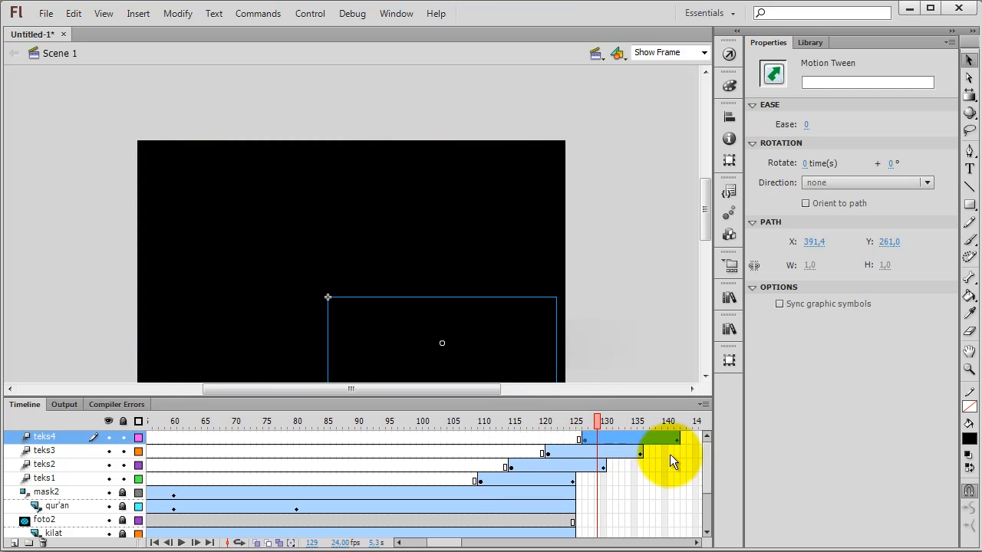
Step: Extend all layers from teks4 down to bg1 to frame 200
{"action": "left_click_drag", "start_coordinate": [448, 543], "coordinate": [474, 542]}
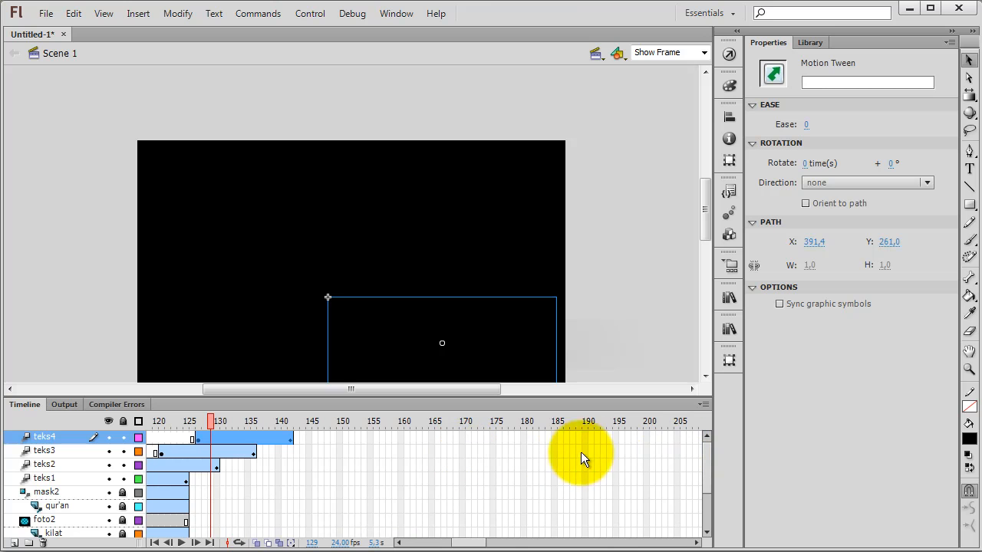
{"action": "left_click", "coordinate": [646, 438]}
{"action": "left_click_drag", "start_coordinate": [646, 436], "coordinate": [644, 542]}
{"action": "right_click", "coordinate": [646, 523]}
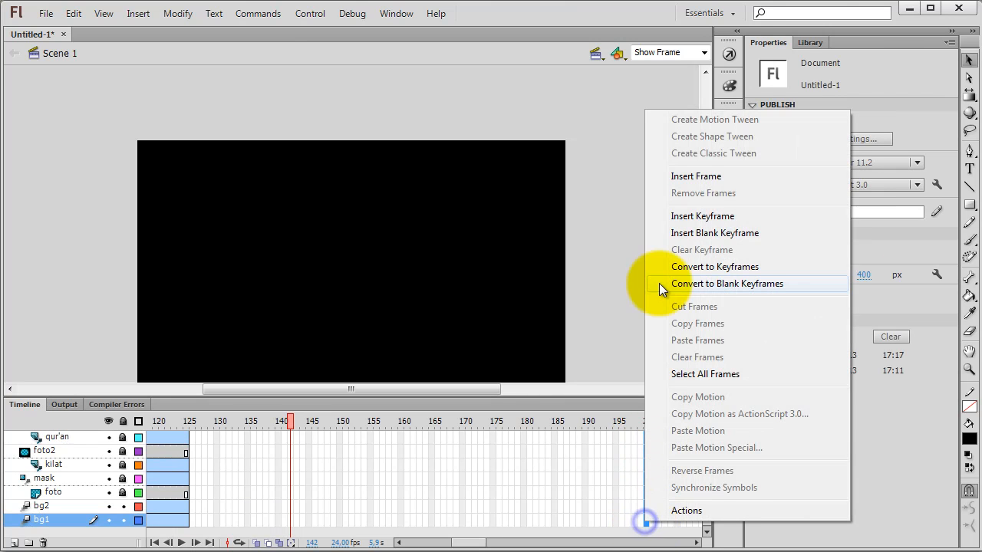
{"action": "left_click", "coordinate": [709, 176]}
Step: Test the movie and reposition the preview window to watch the animation play
{"action": "left_click", "coordinate": [640, 195]}
{"action": "key", "text": "ctrl+Return"}
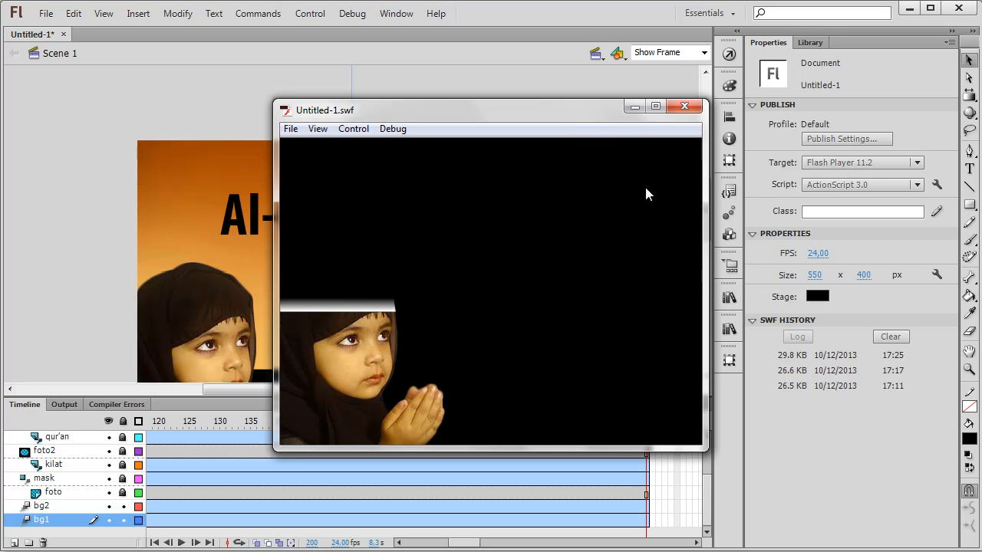
{"action": "left_click_drag", "start_coordinate": [586, 118], "coordinate": [528, 122]}
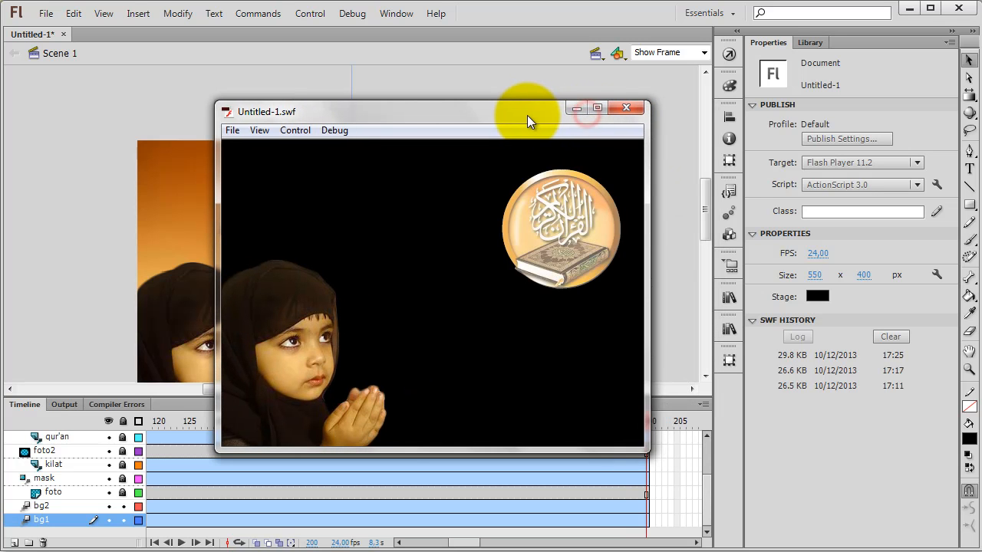